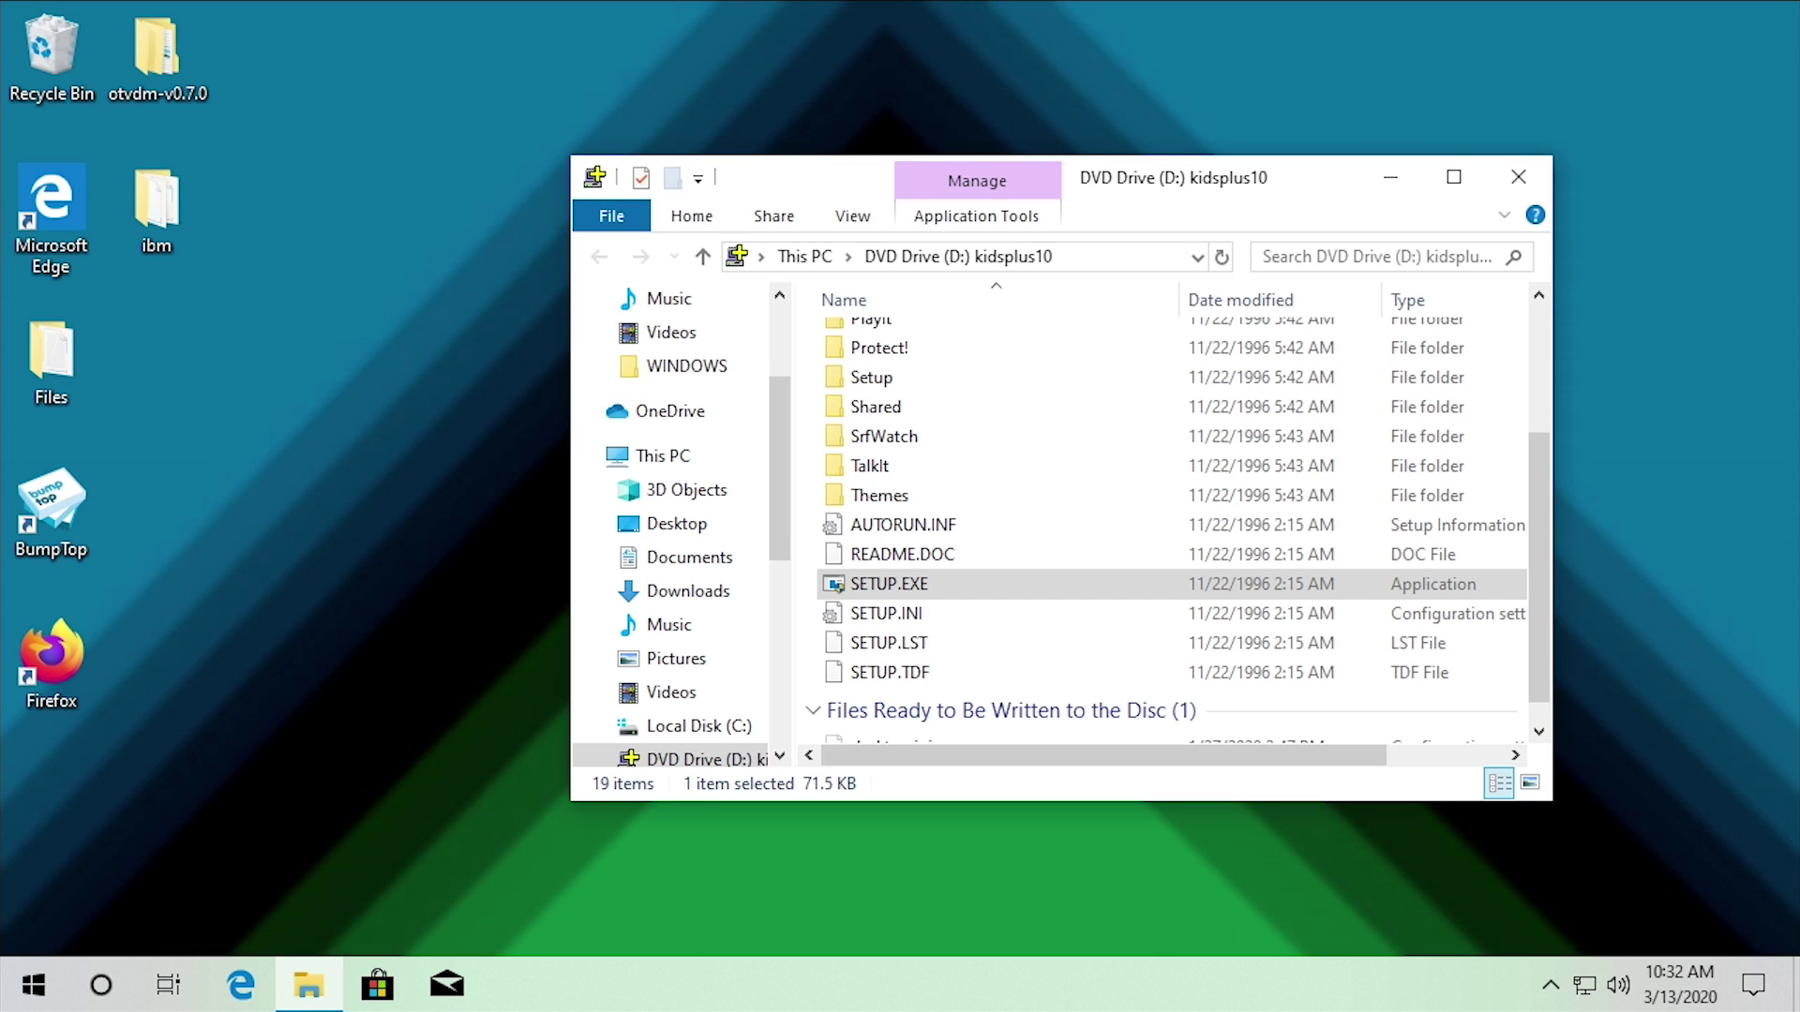
Run SETUP.EXE from the kidsplus10 DVD drive and continue past the installer's welcome and license notice
left_click_drag(1218, 178, 1033, 152)
left_click(629, 434)
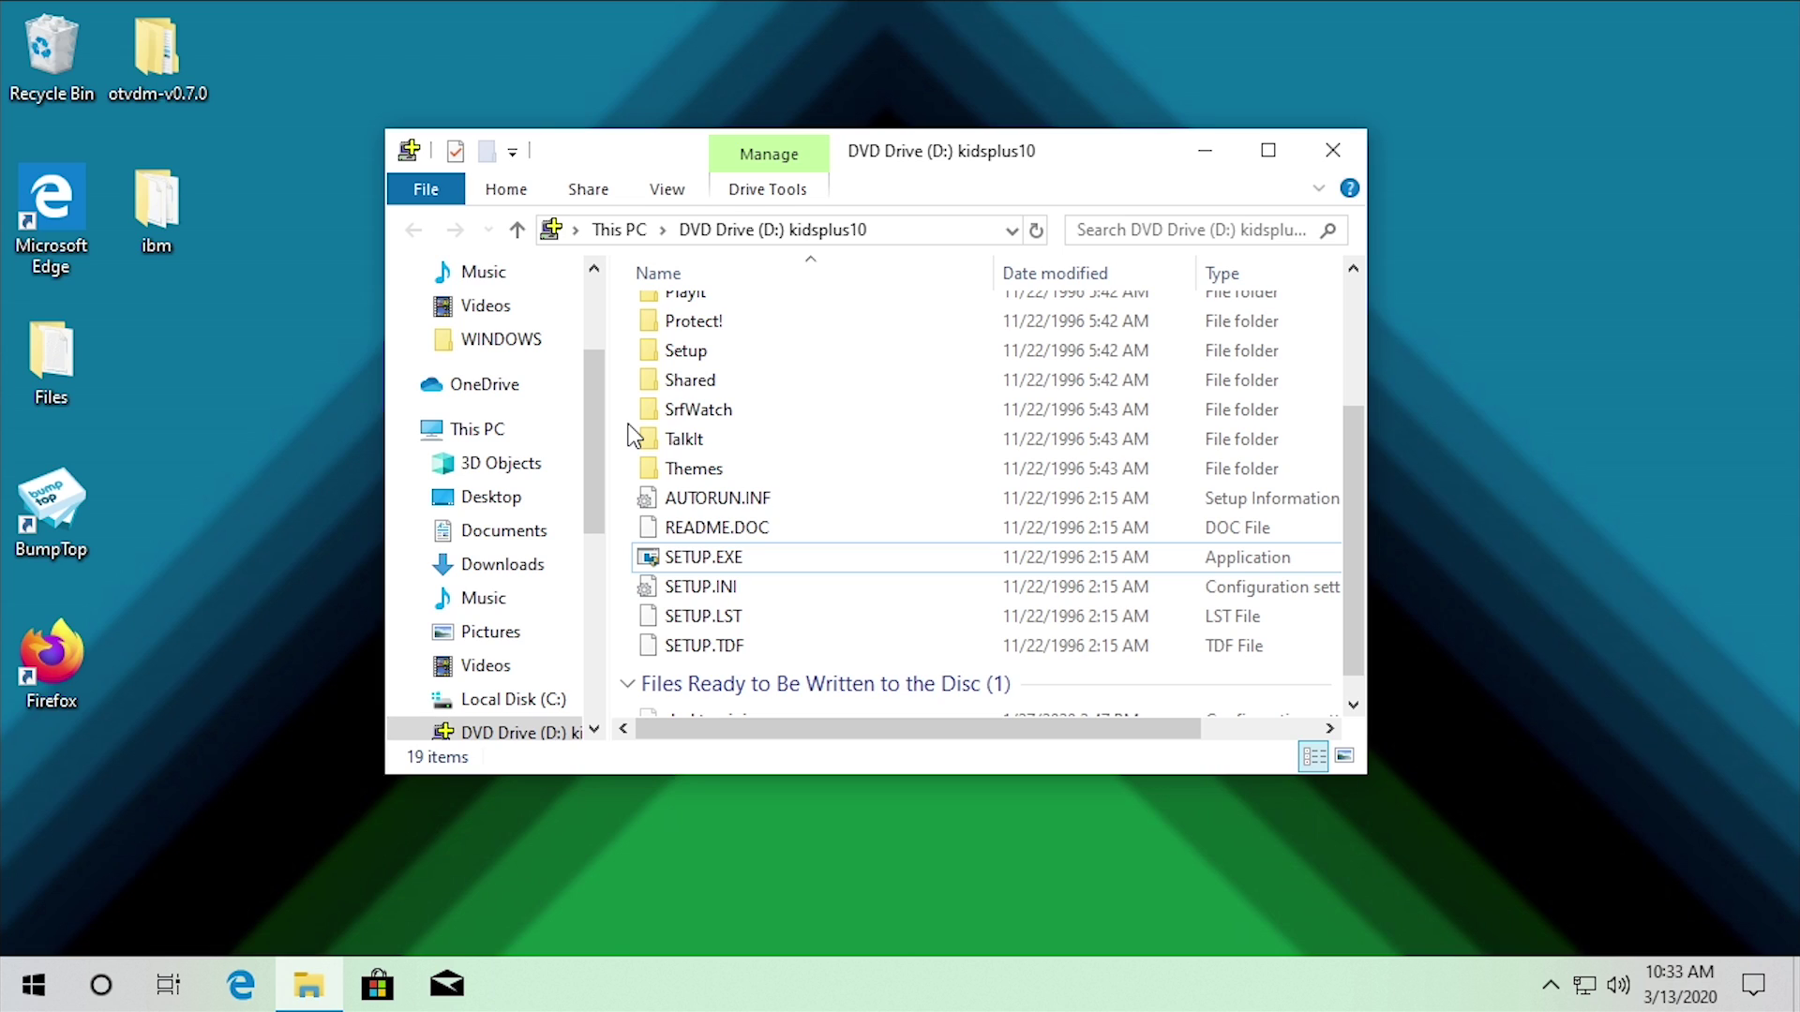
double_click(685, 556)
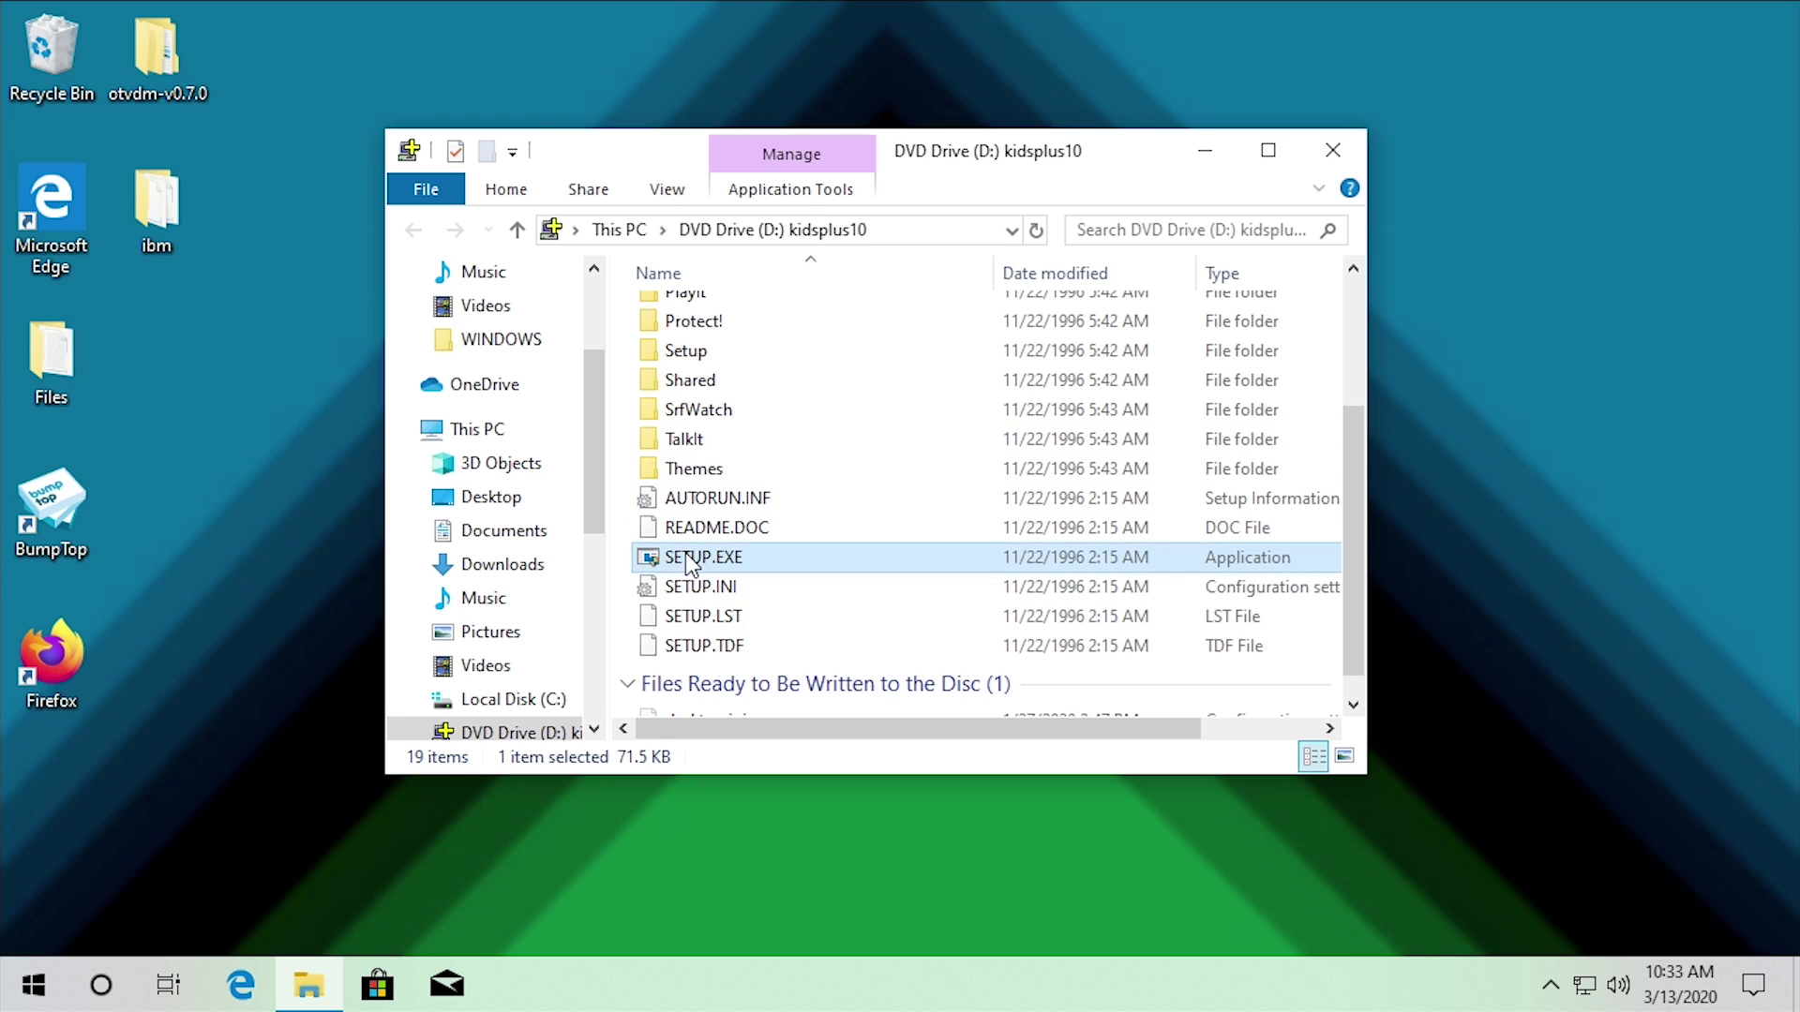
left_click(739, 684)
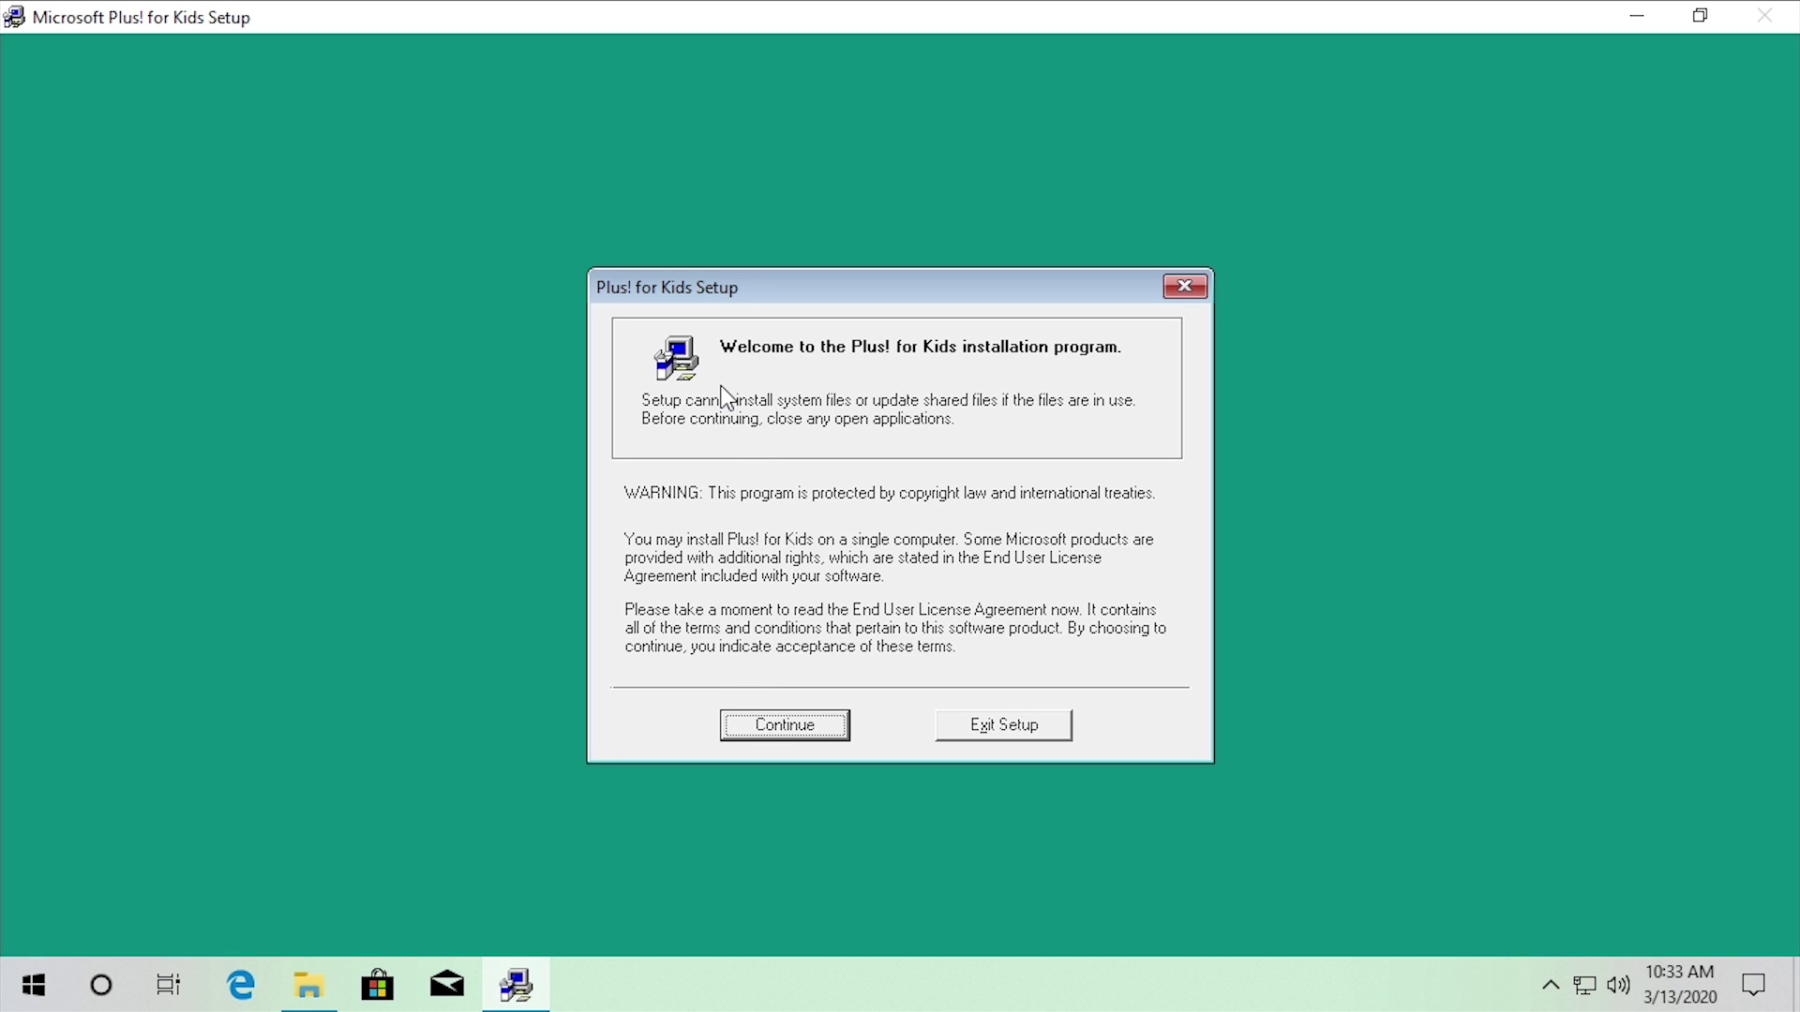
left_click(793, 730)
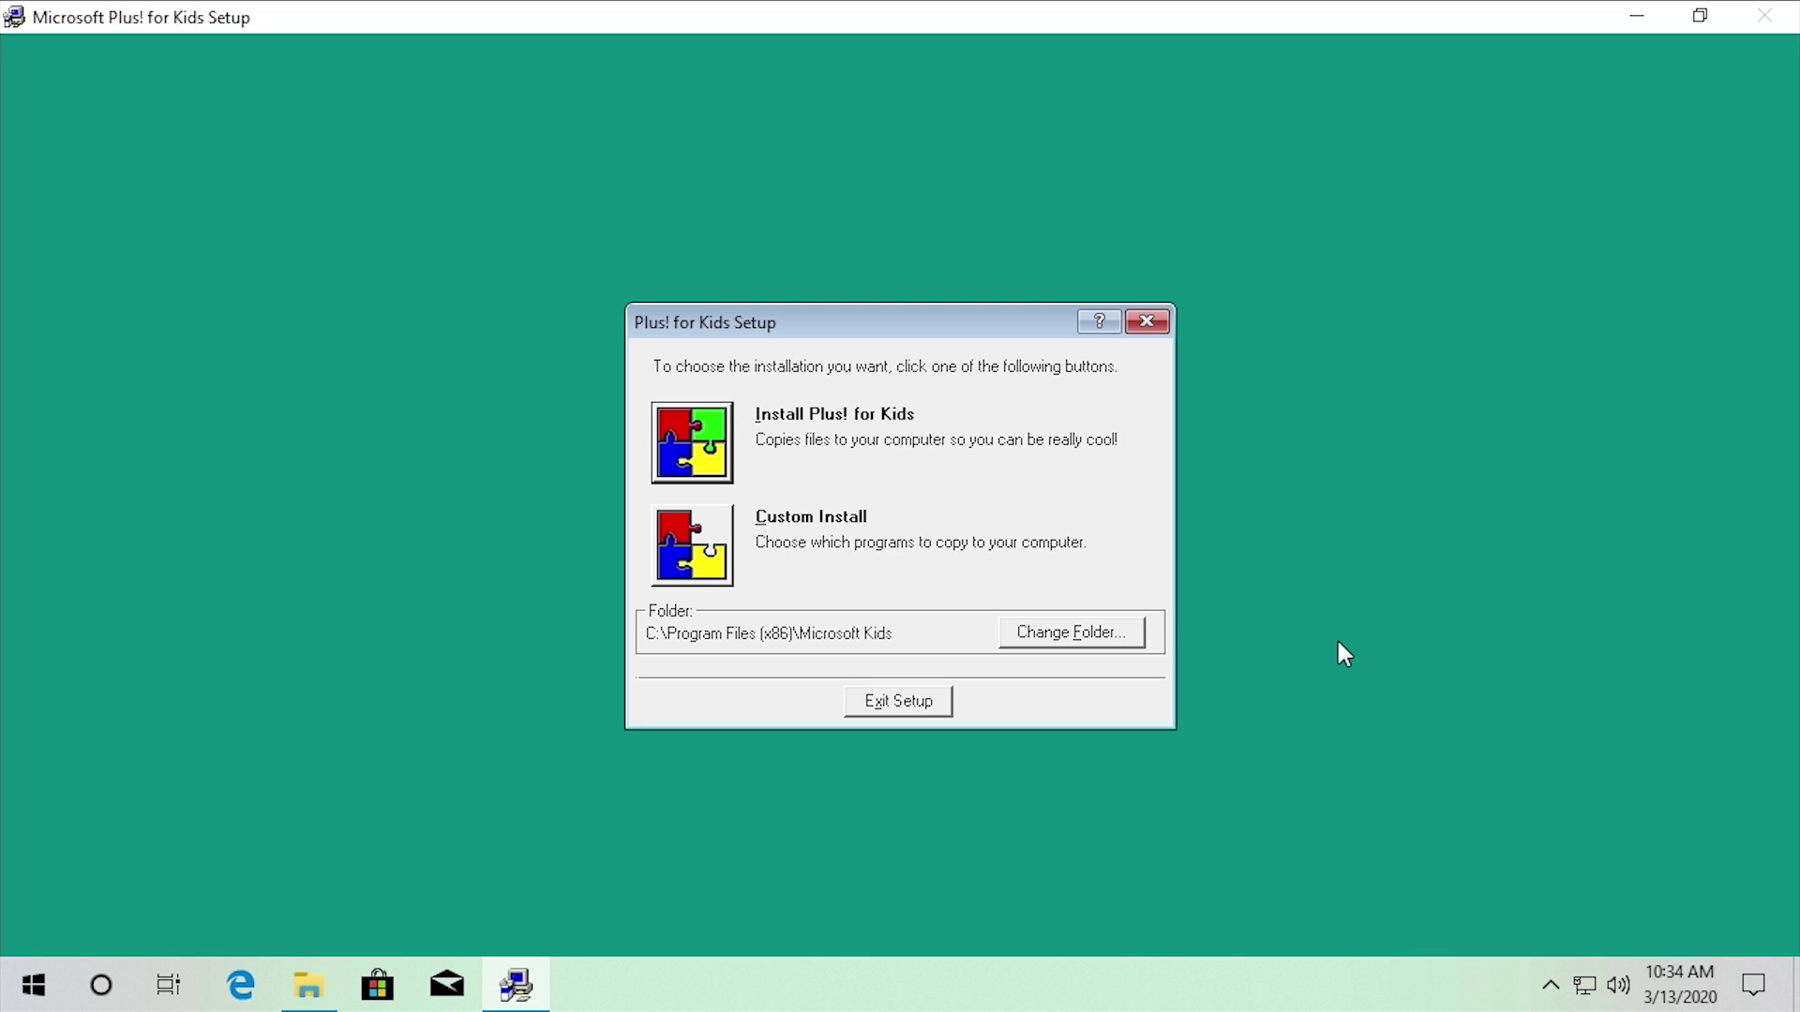
Do a custom install with Play It!, Paint It! and Picture Picker, Talk It! and Fonts all included, and finish back at the desktop
left_click(707, 566)
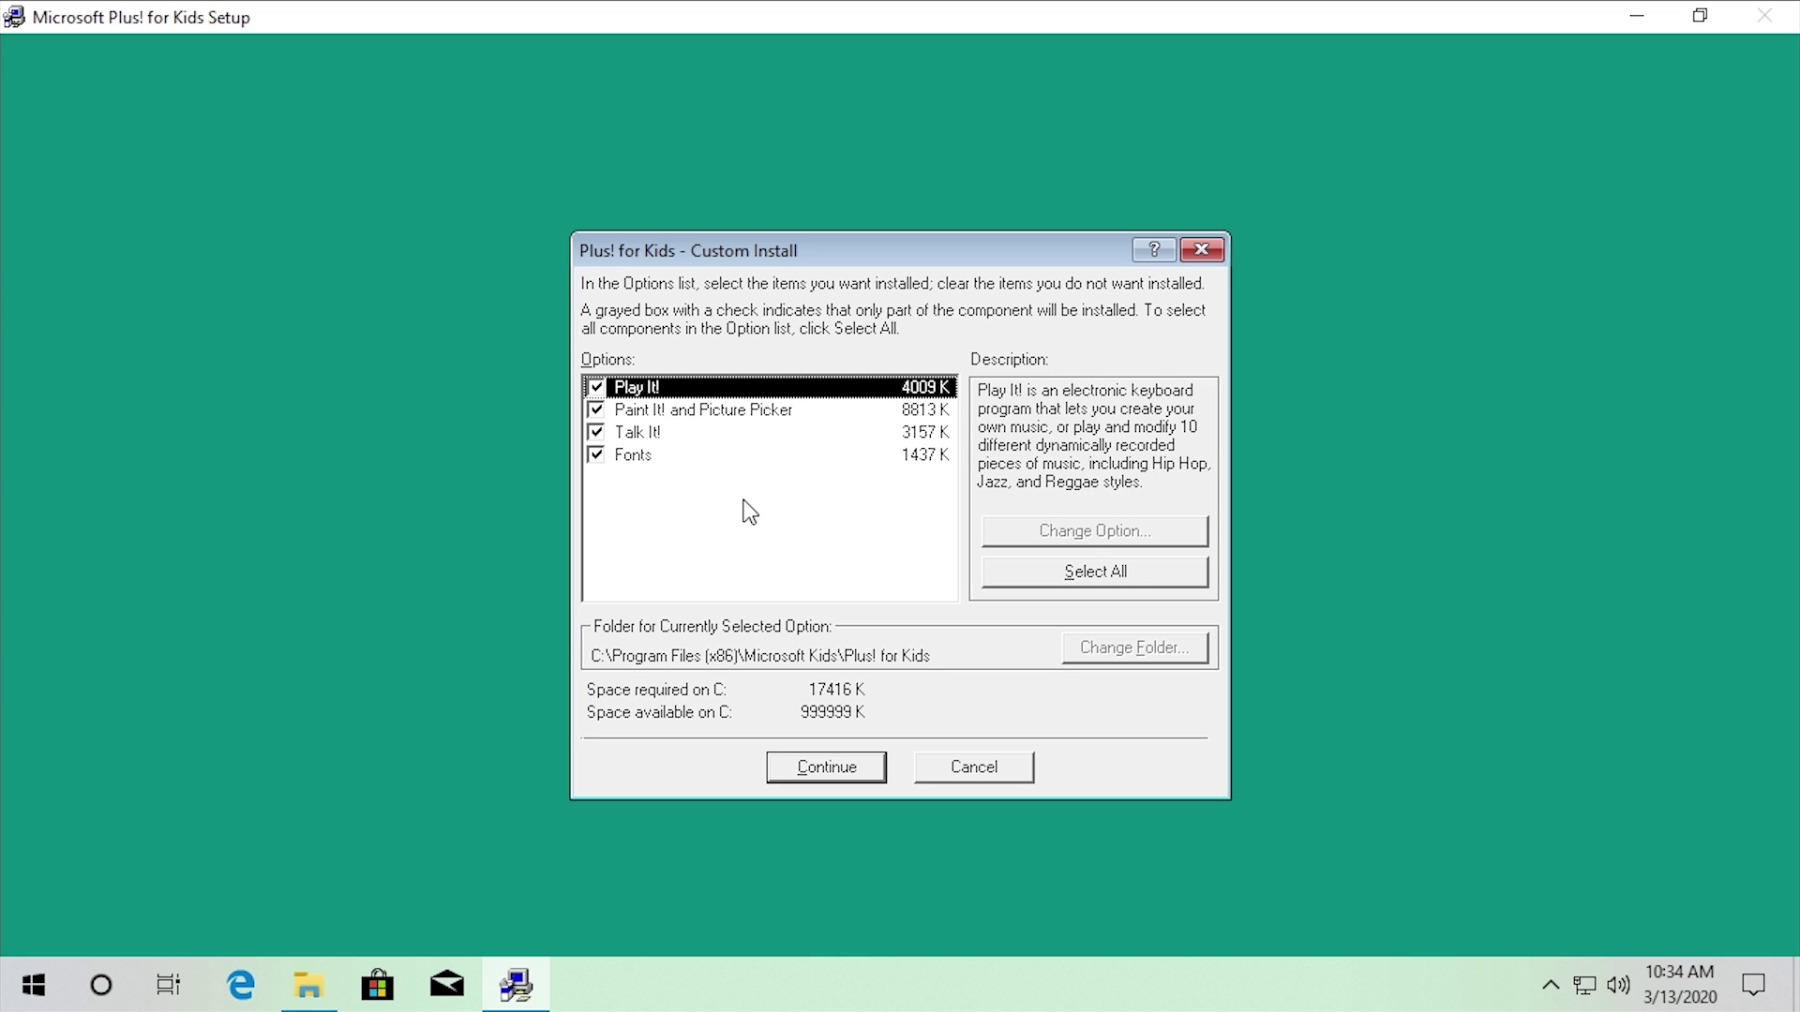
left_click(663, 459)
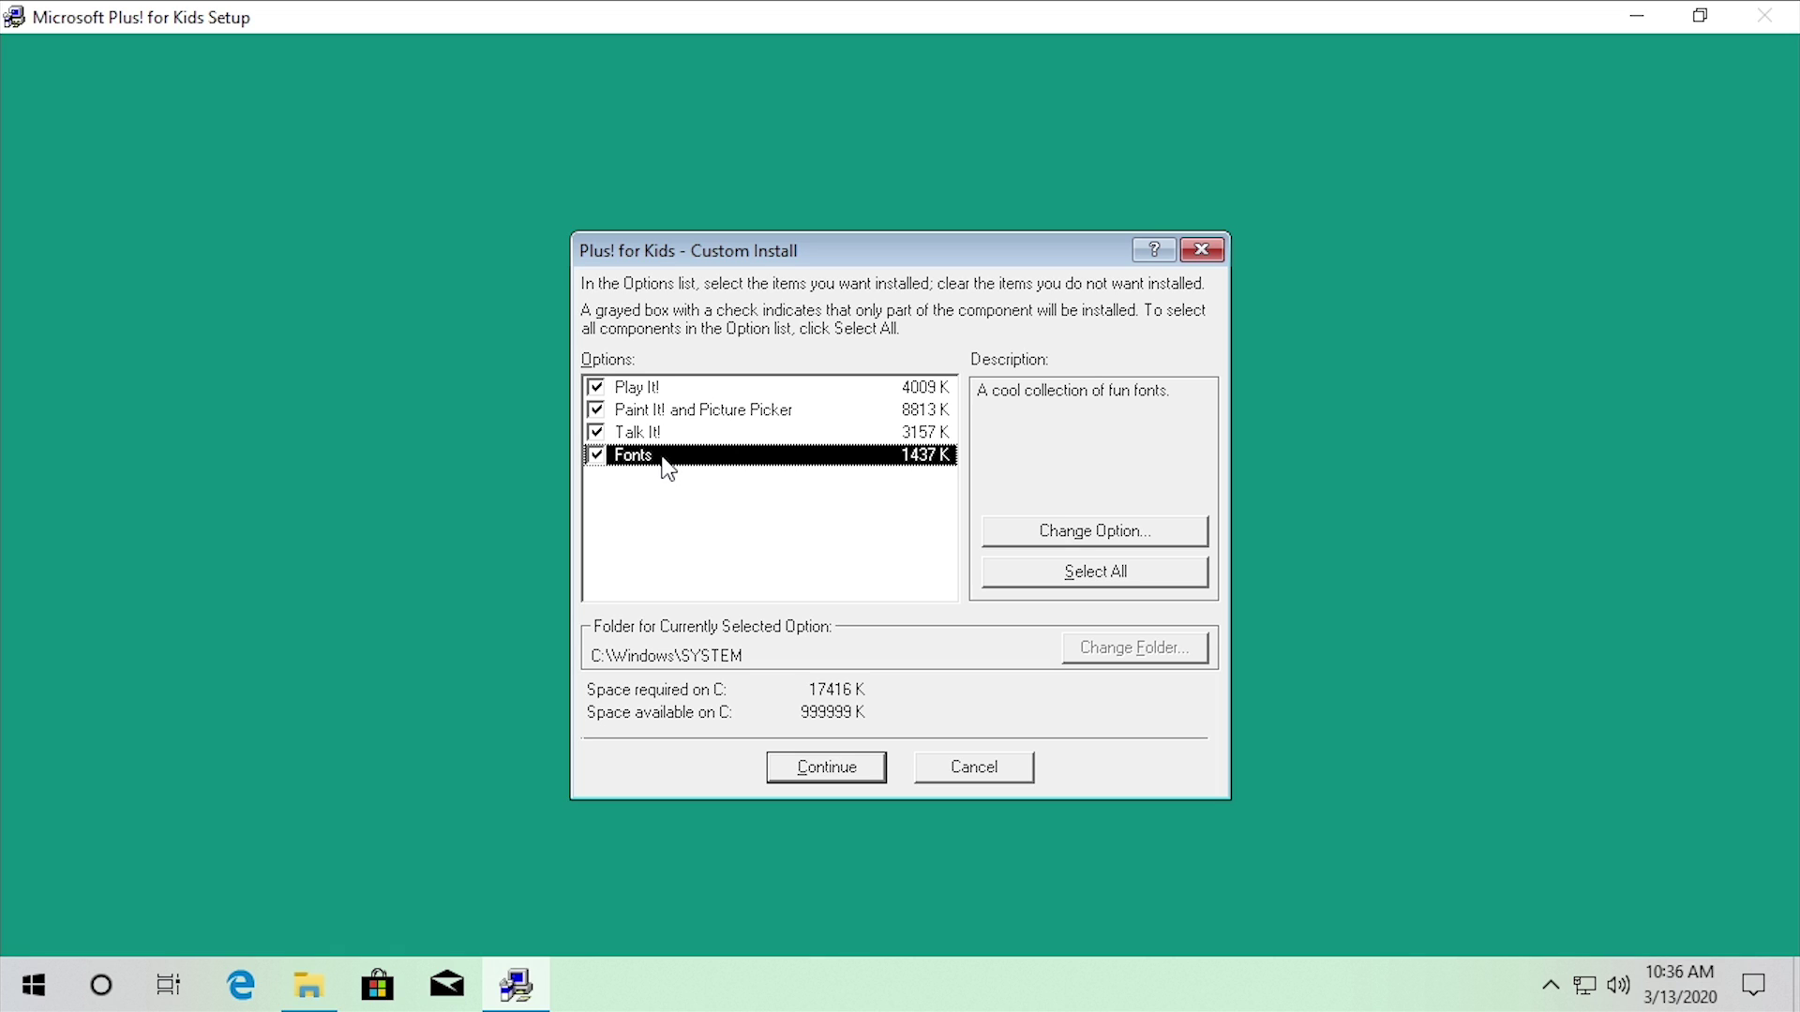
left_click(829, 770)
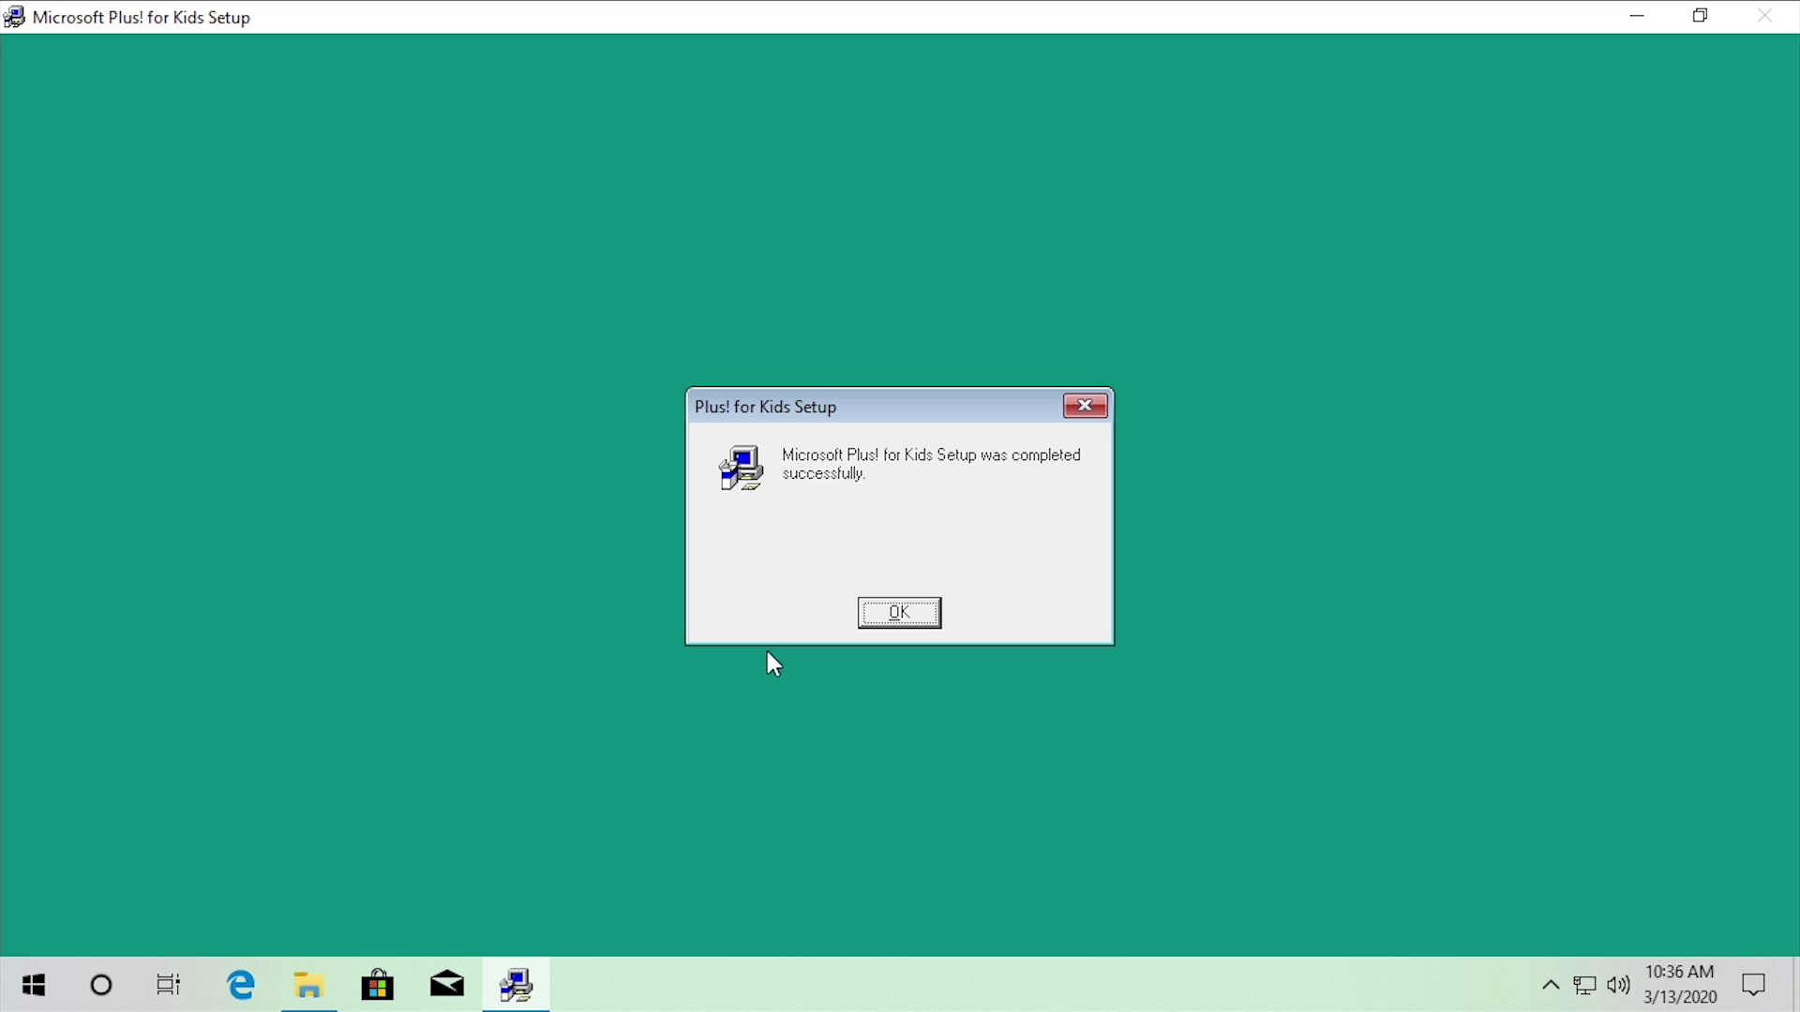
left_click(898, 611)
key("super+d")
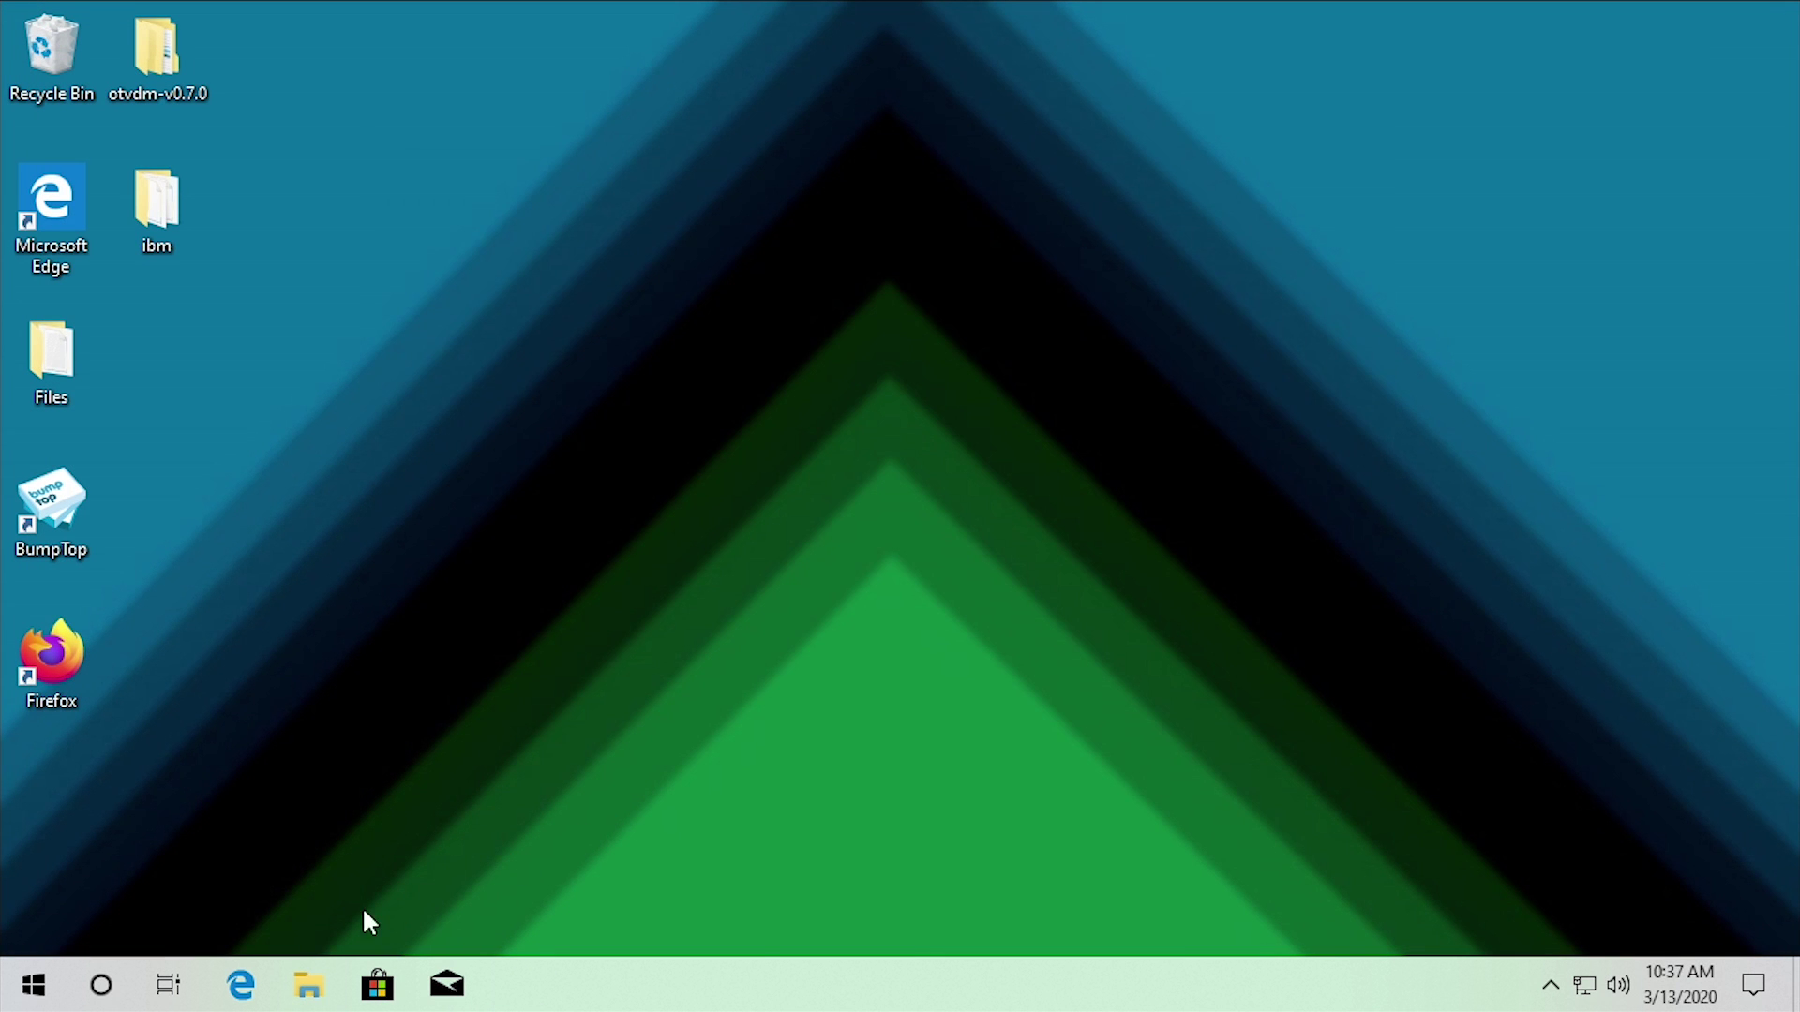
Look through the installed apps list, including the Windows Accessories folder, for the Plus! for Kids programs
left_click(37, 984)
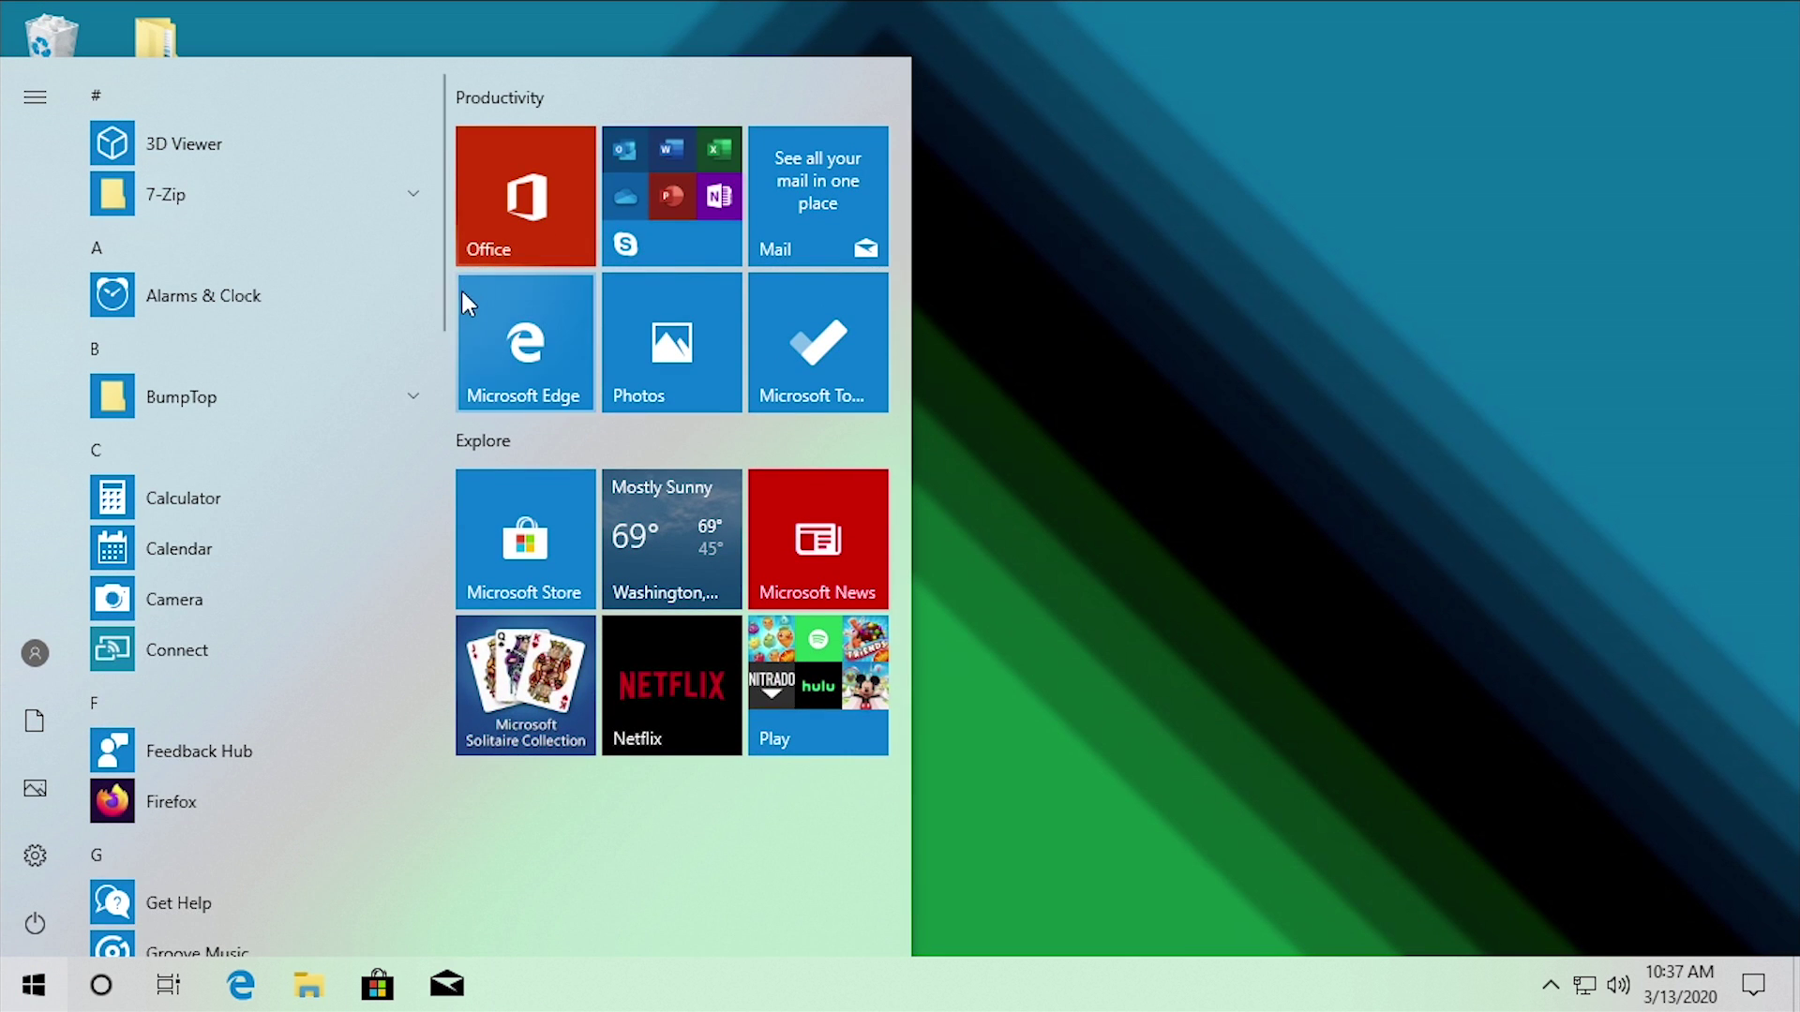
left_click_drag(440, 231, 423, 439)
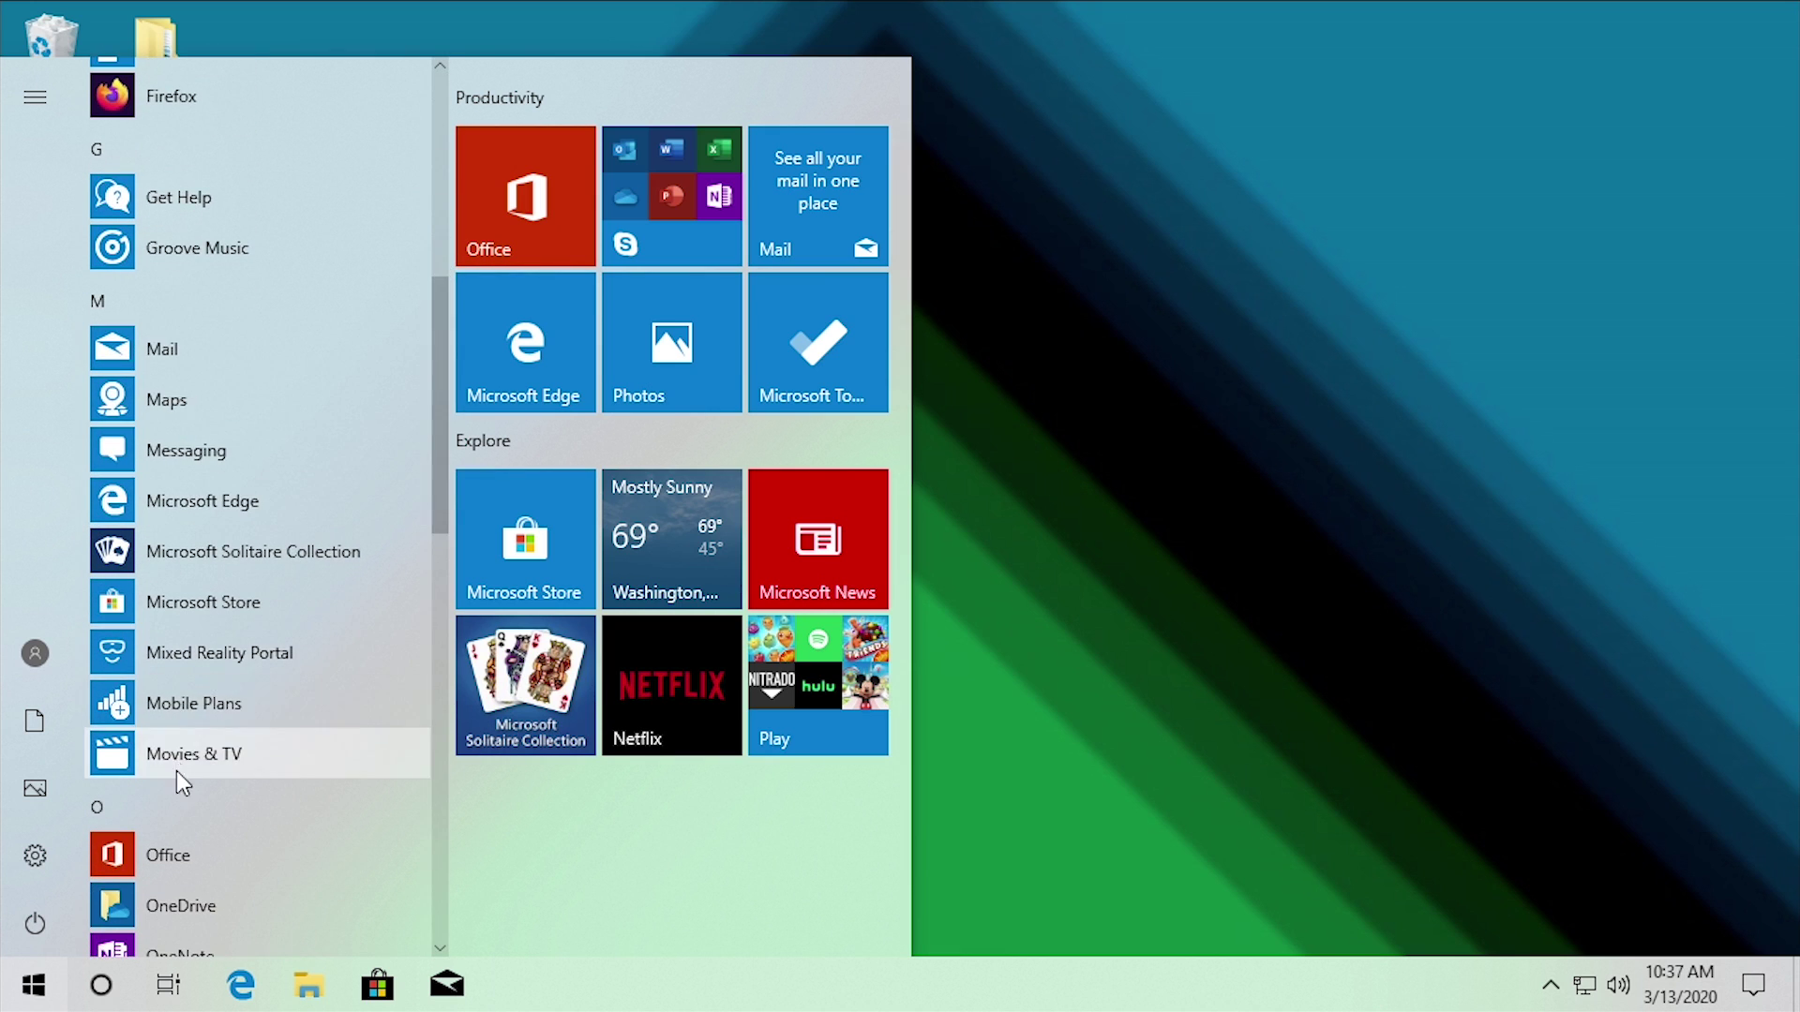
scroll(192, 656, "down", 3)
scroll(192, 662, "down", 5)
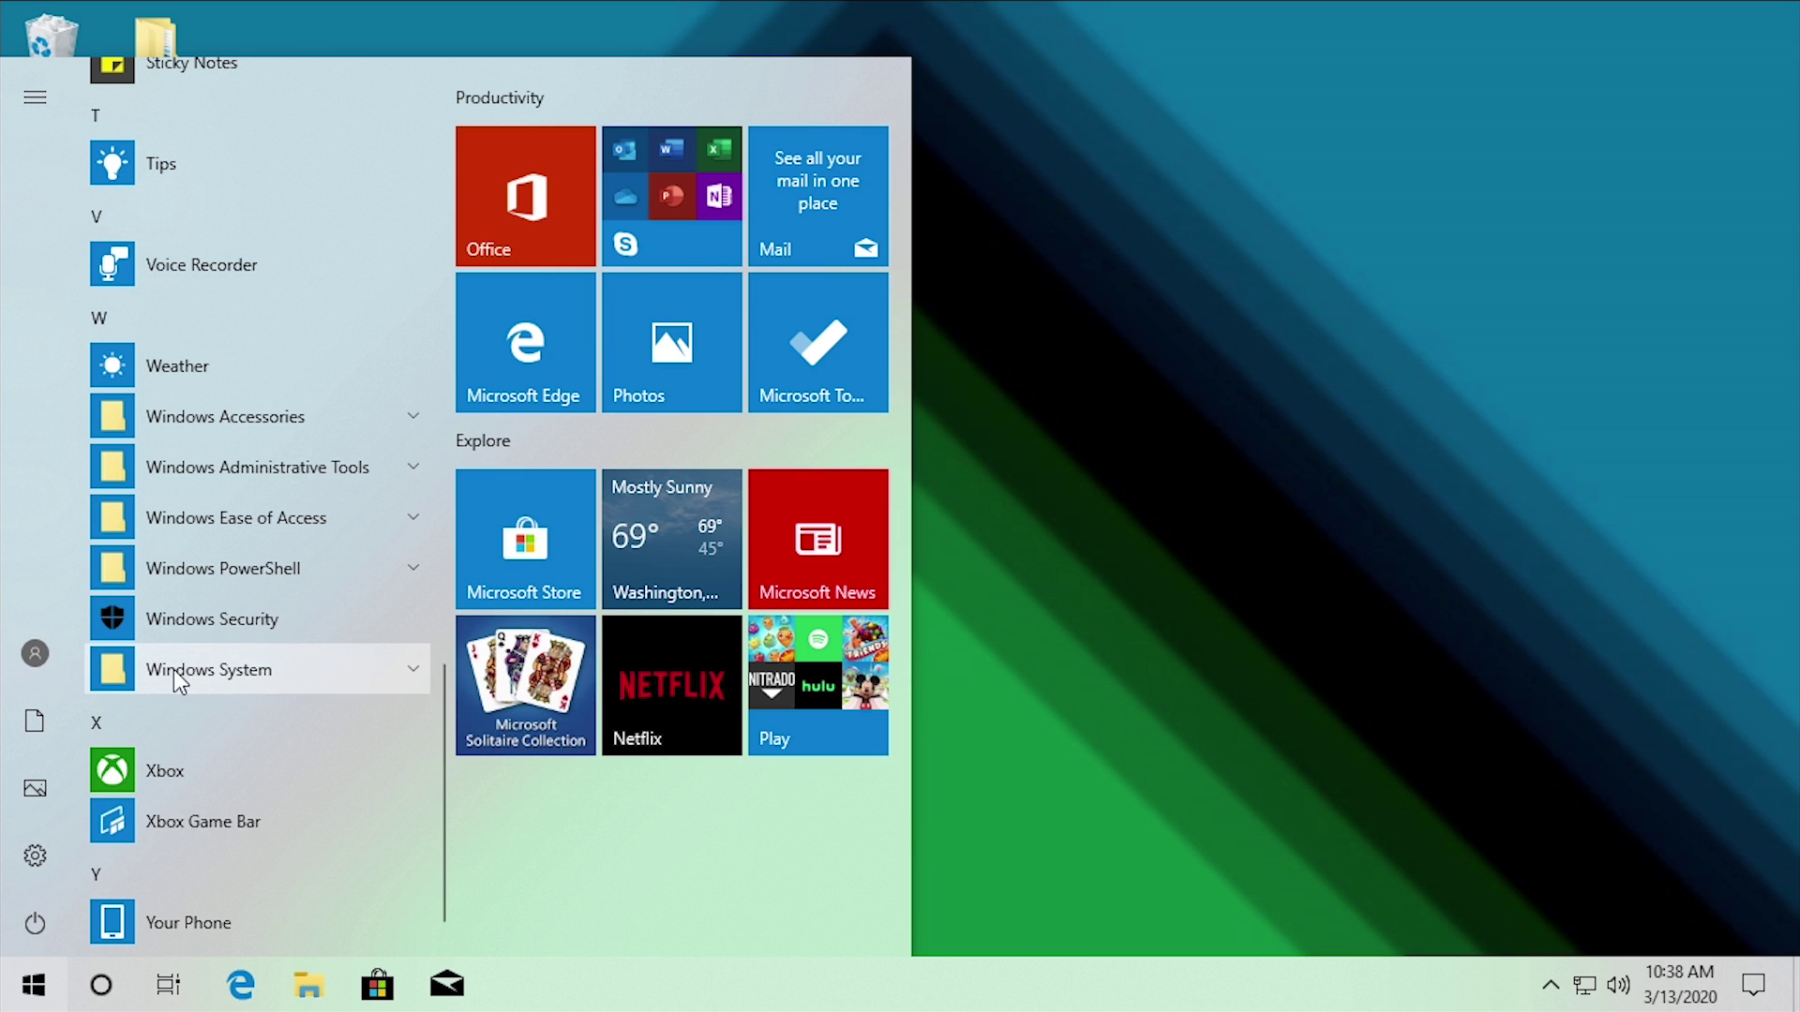
left_click(219, 434)
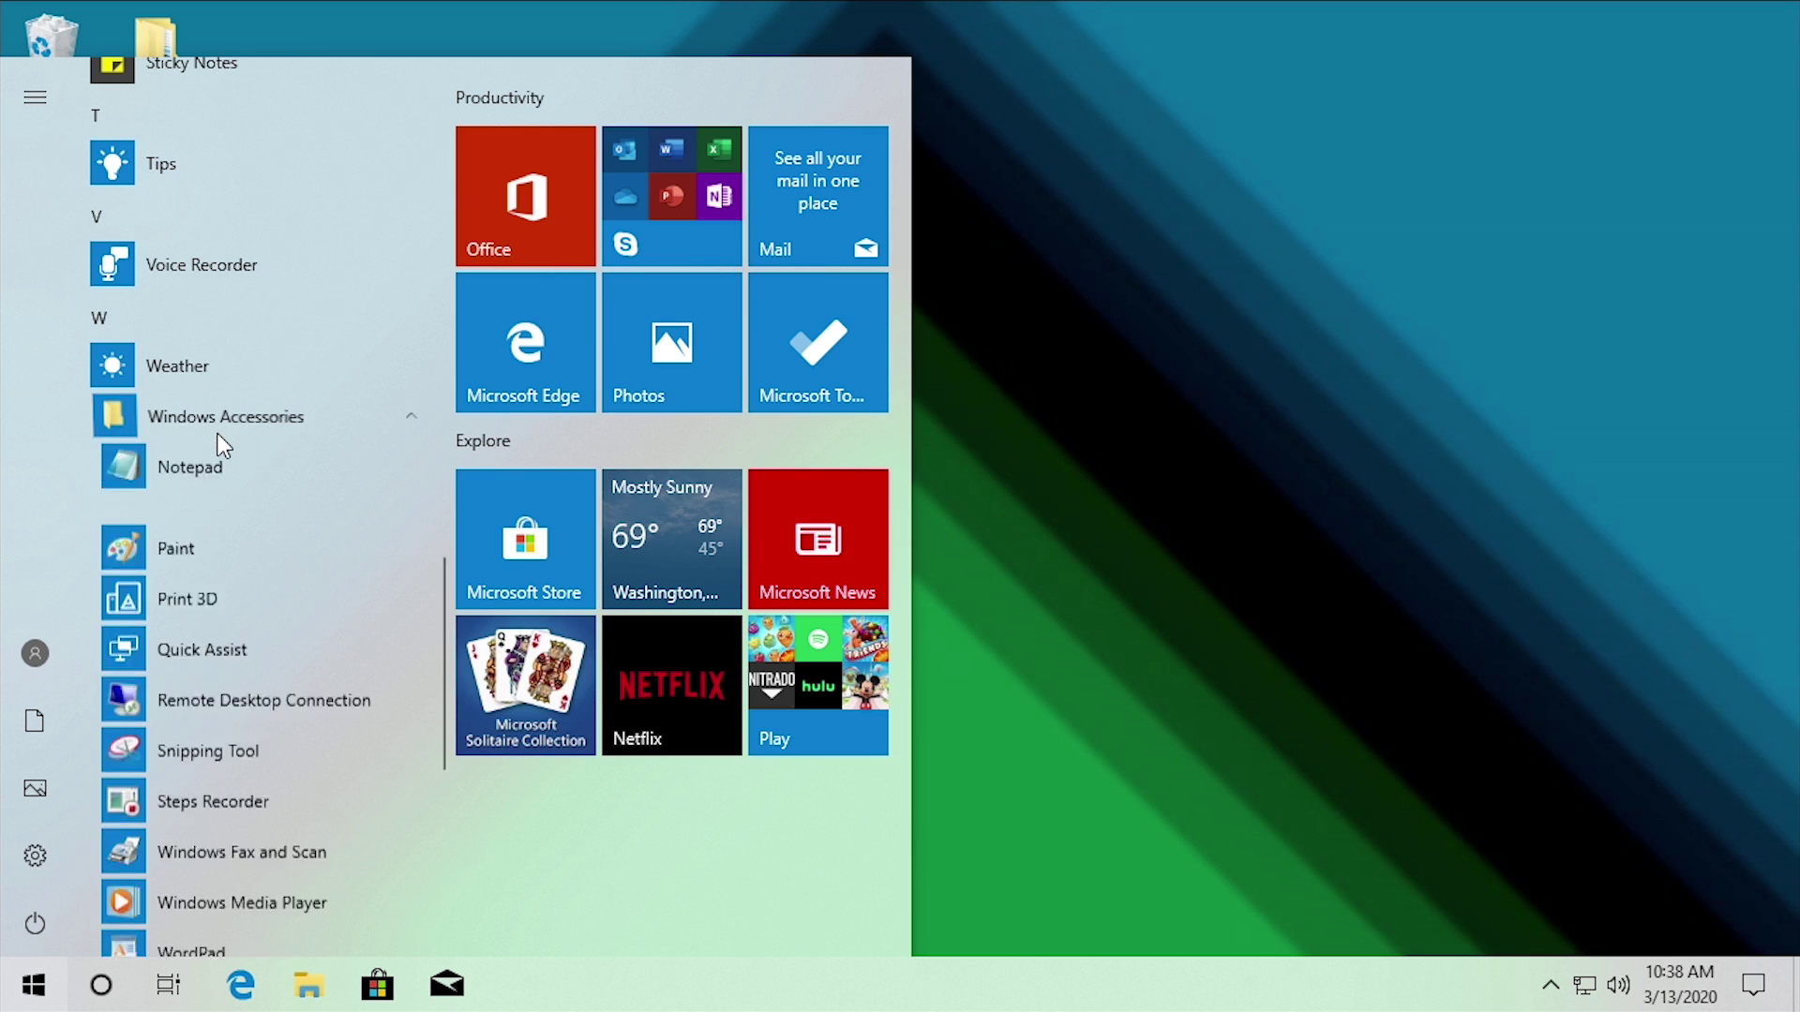
scroll(247, 667, "down", 5)
scroll(248, 668, "up", 2)
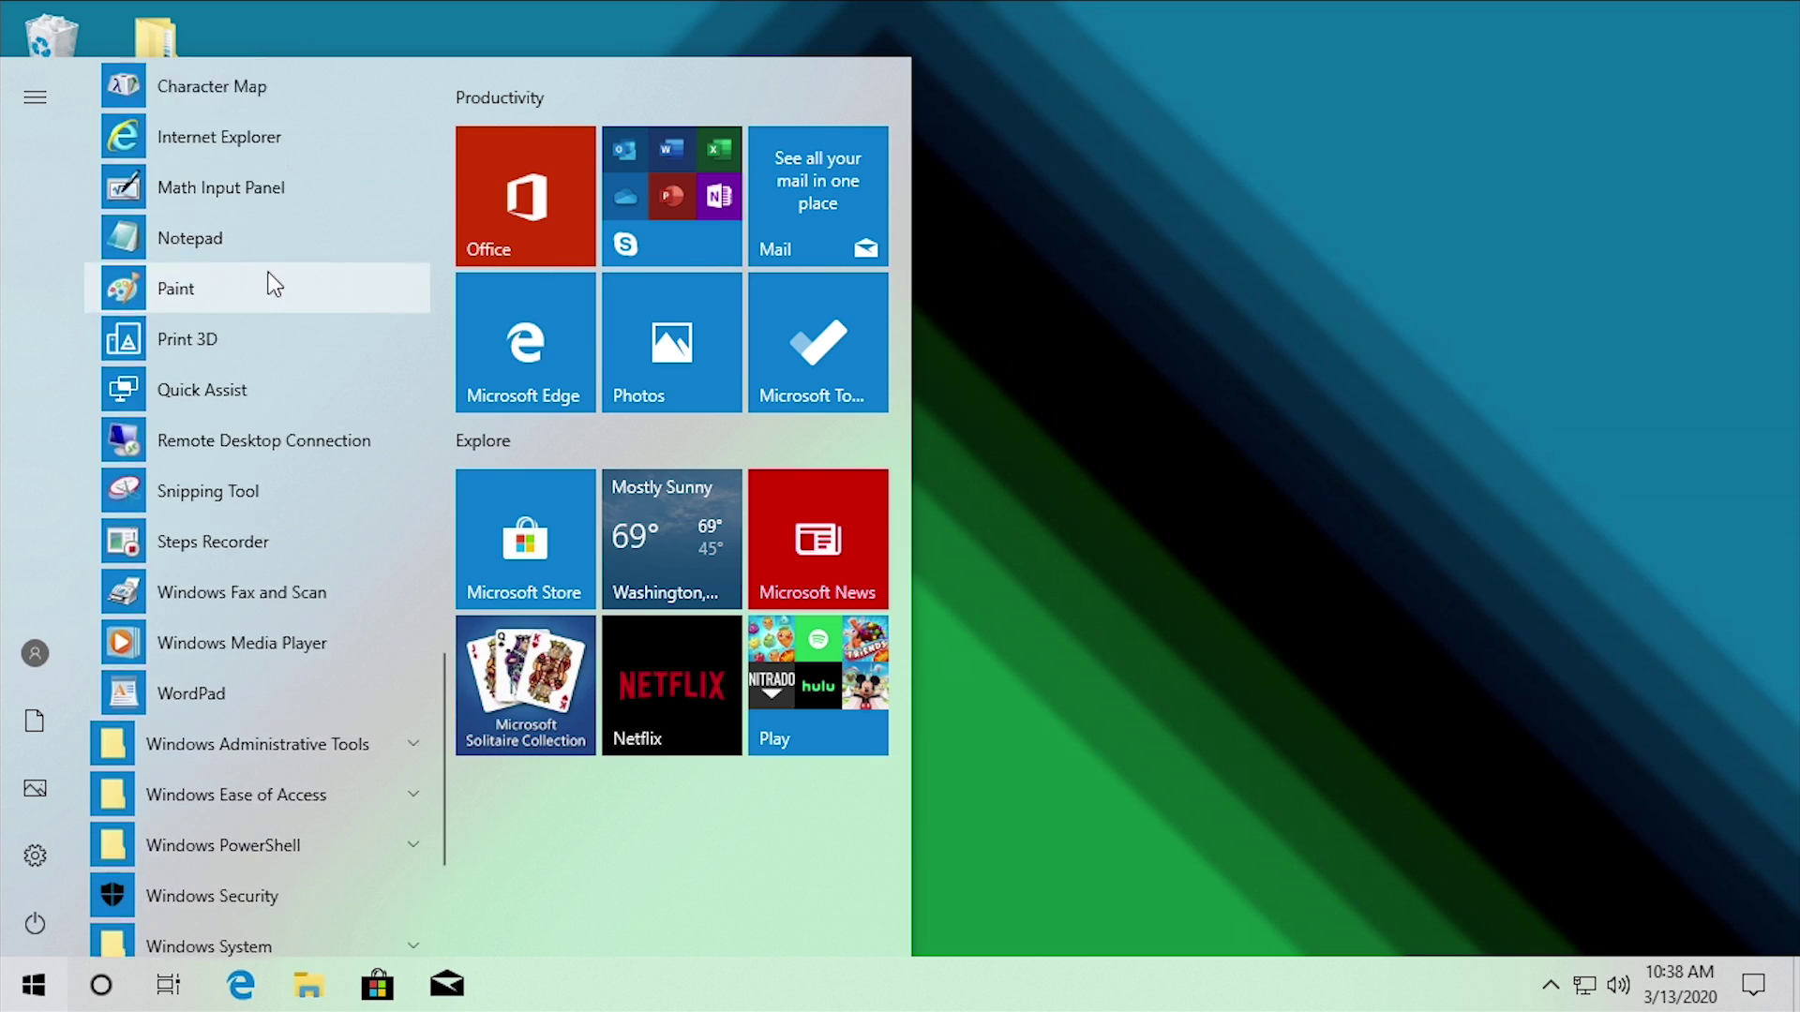
Open File Explorer and browse to Program Files (x86) on Local Disk (C:)
left_click(308, 984)
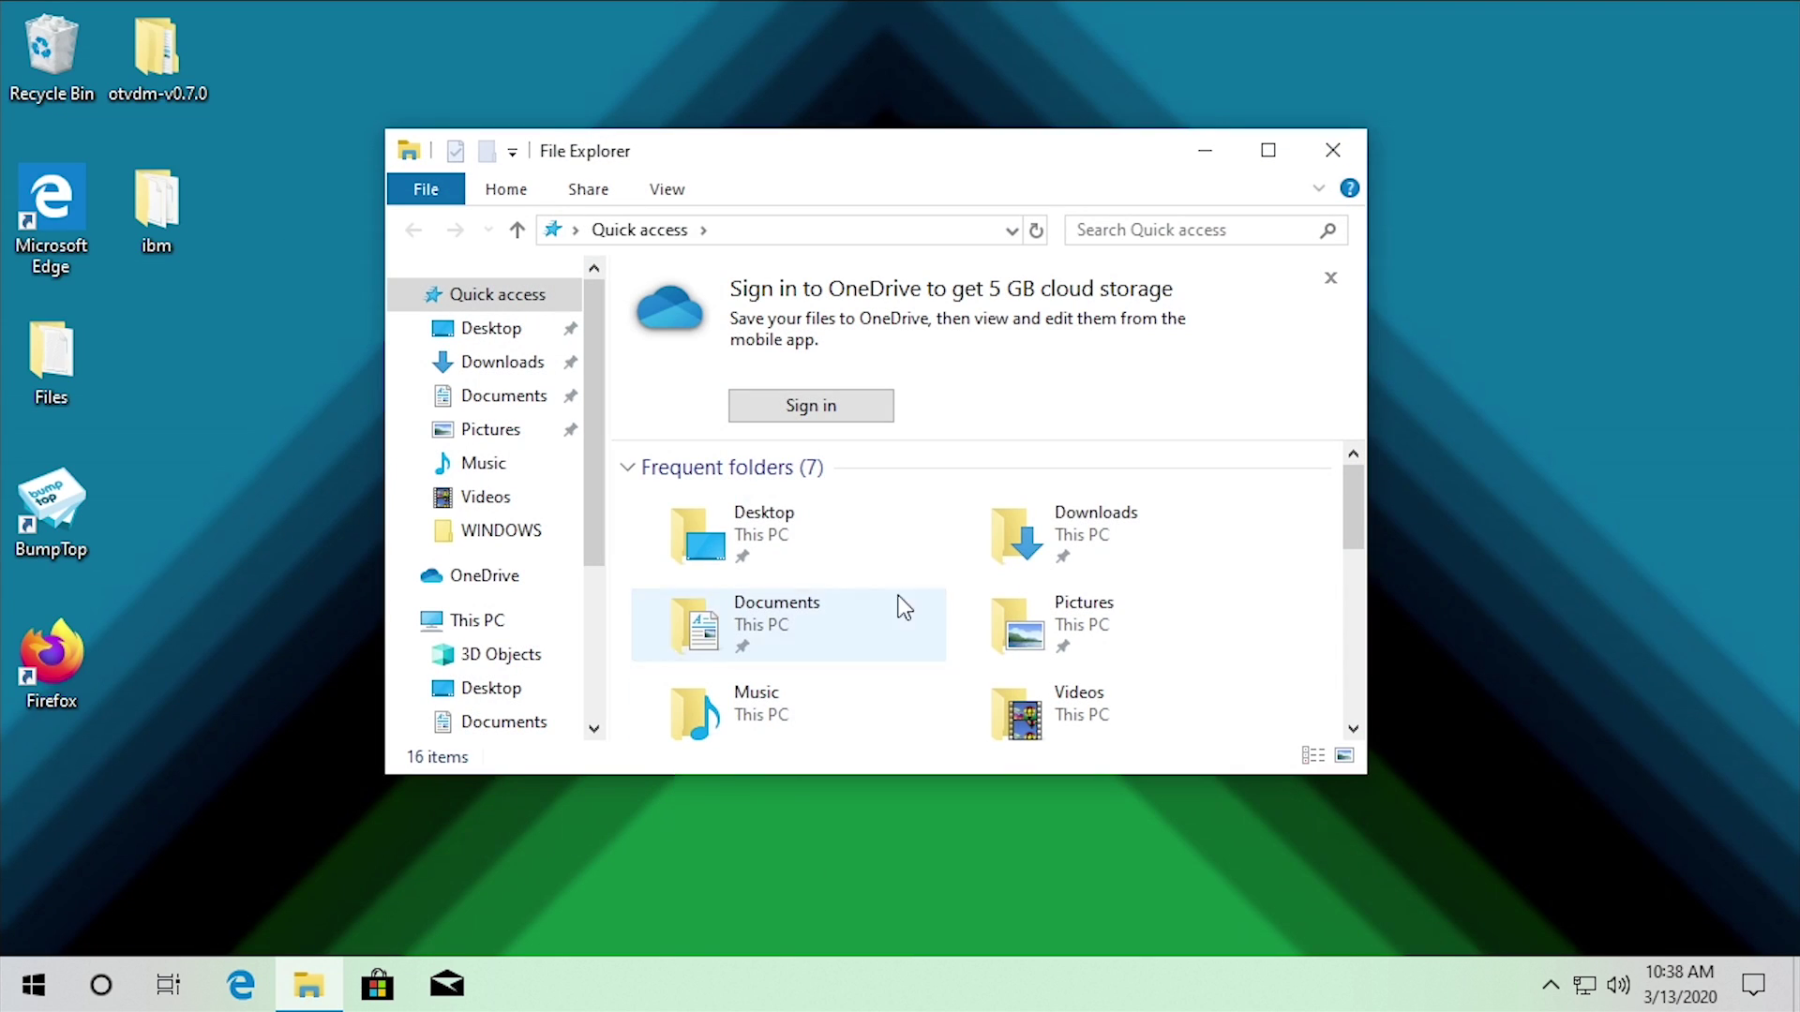
left_click_drag(757, 154, 561, 113)
scroll(314, 679, "down", 1)
scroll(312, 681, "down", 1)
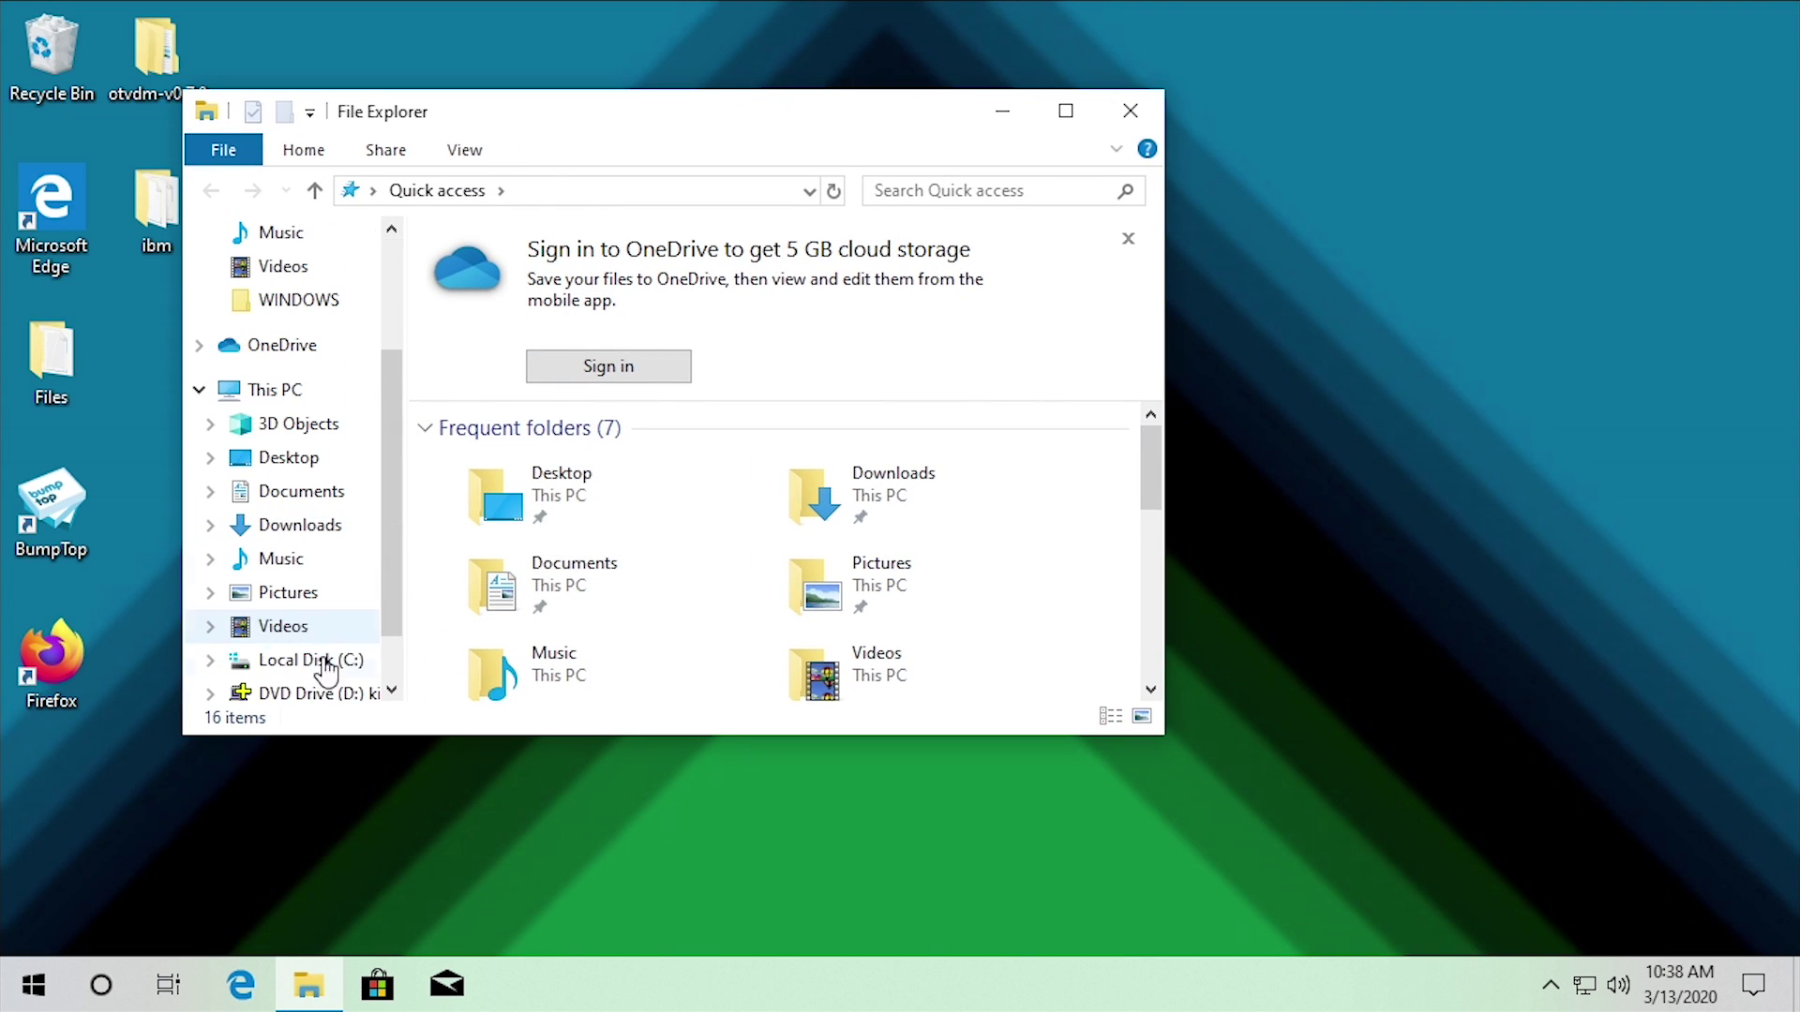
left_click(323, 659)
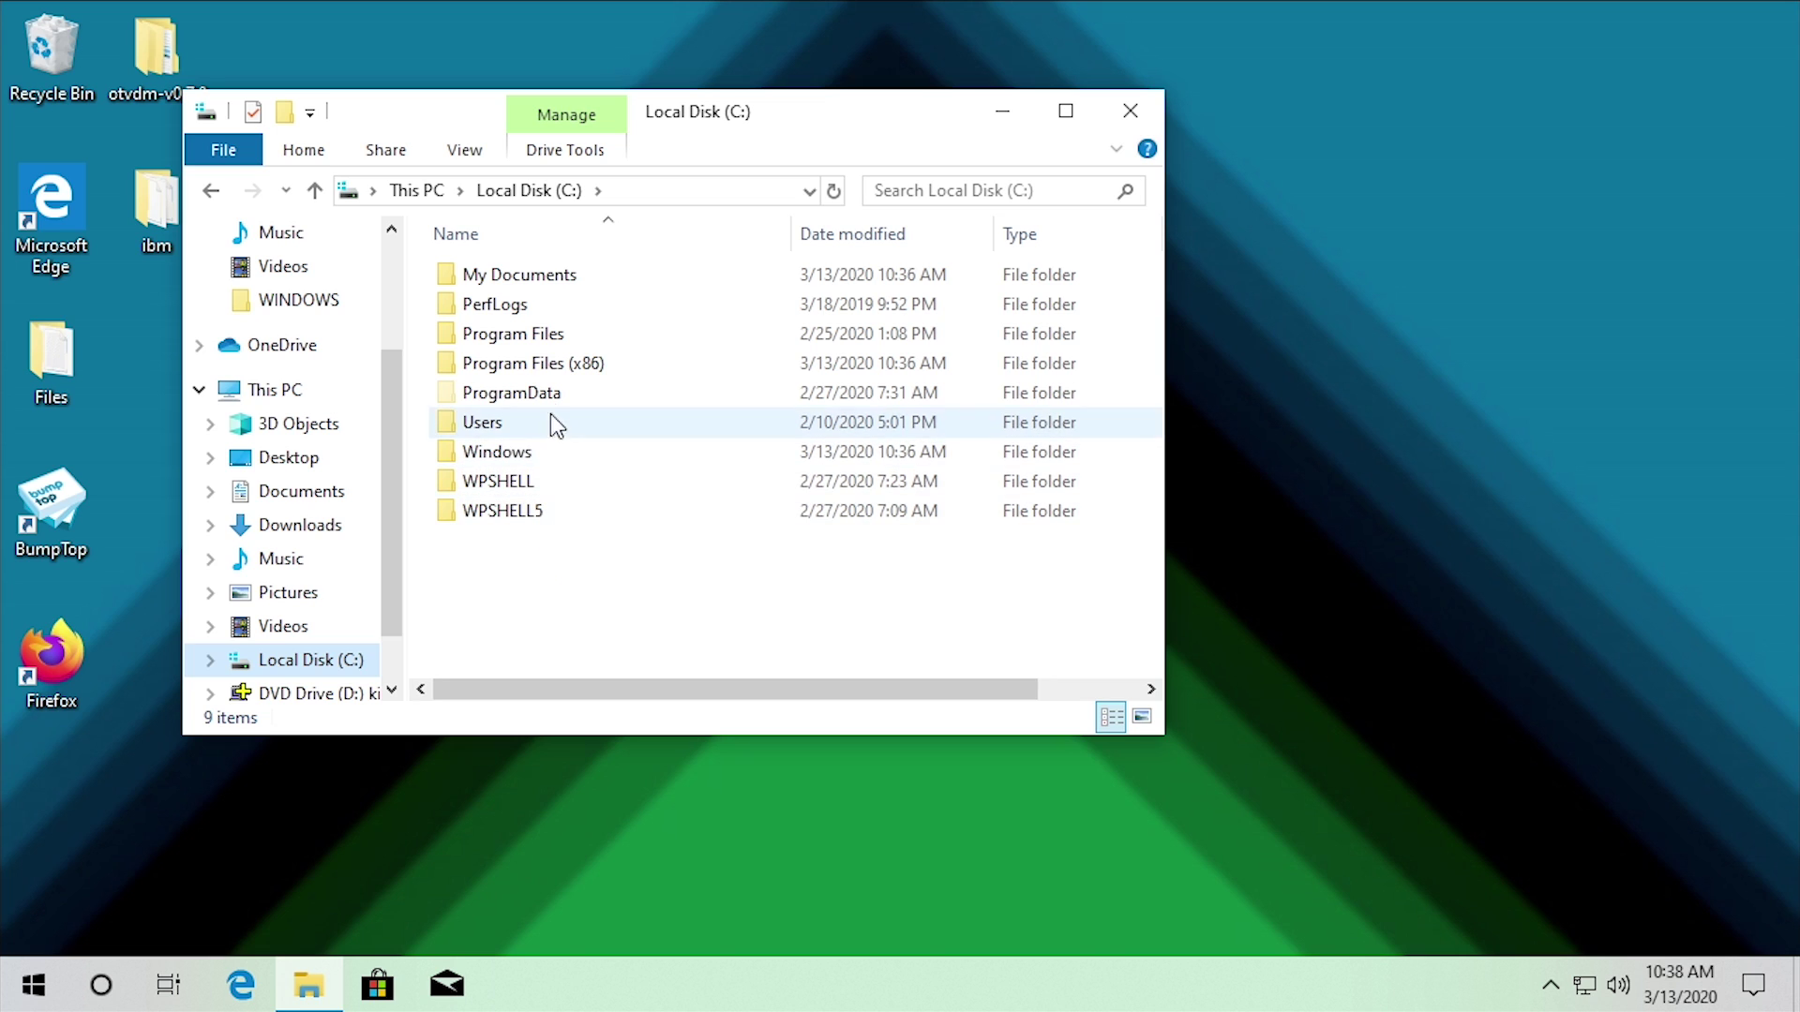
double_click(542, 364)
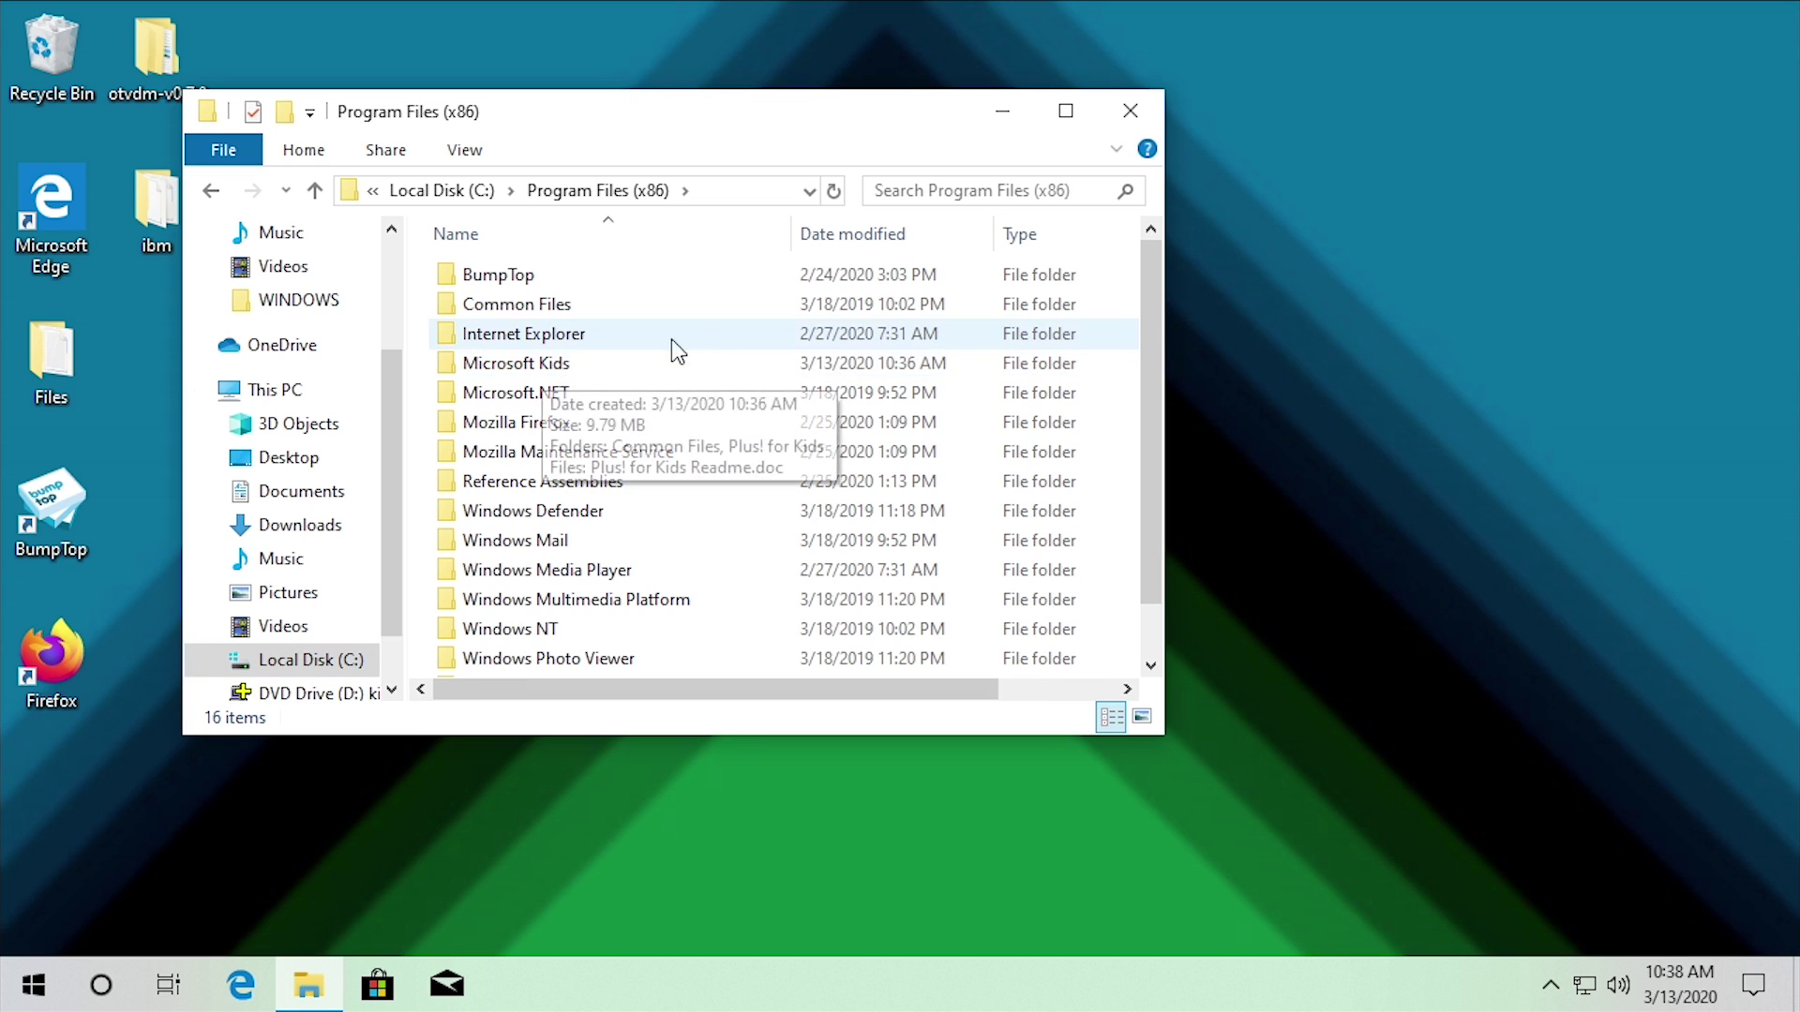
Open the Plus! for Kids folder inside Microsoft Kids and locate PLAYIT!.EXE and TALKIT!.EXE
scroll(786, 484, "down", 1)
scroll(785, 484, "up", 1)
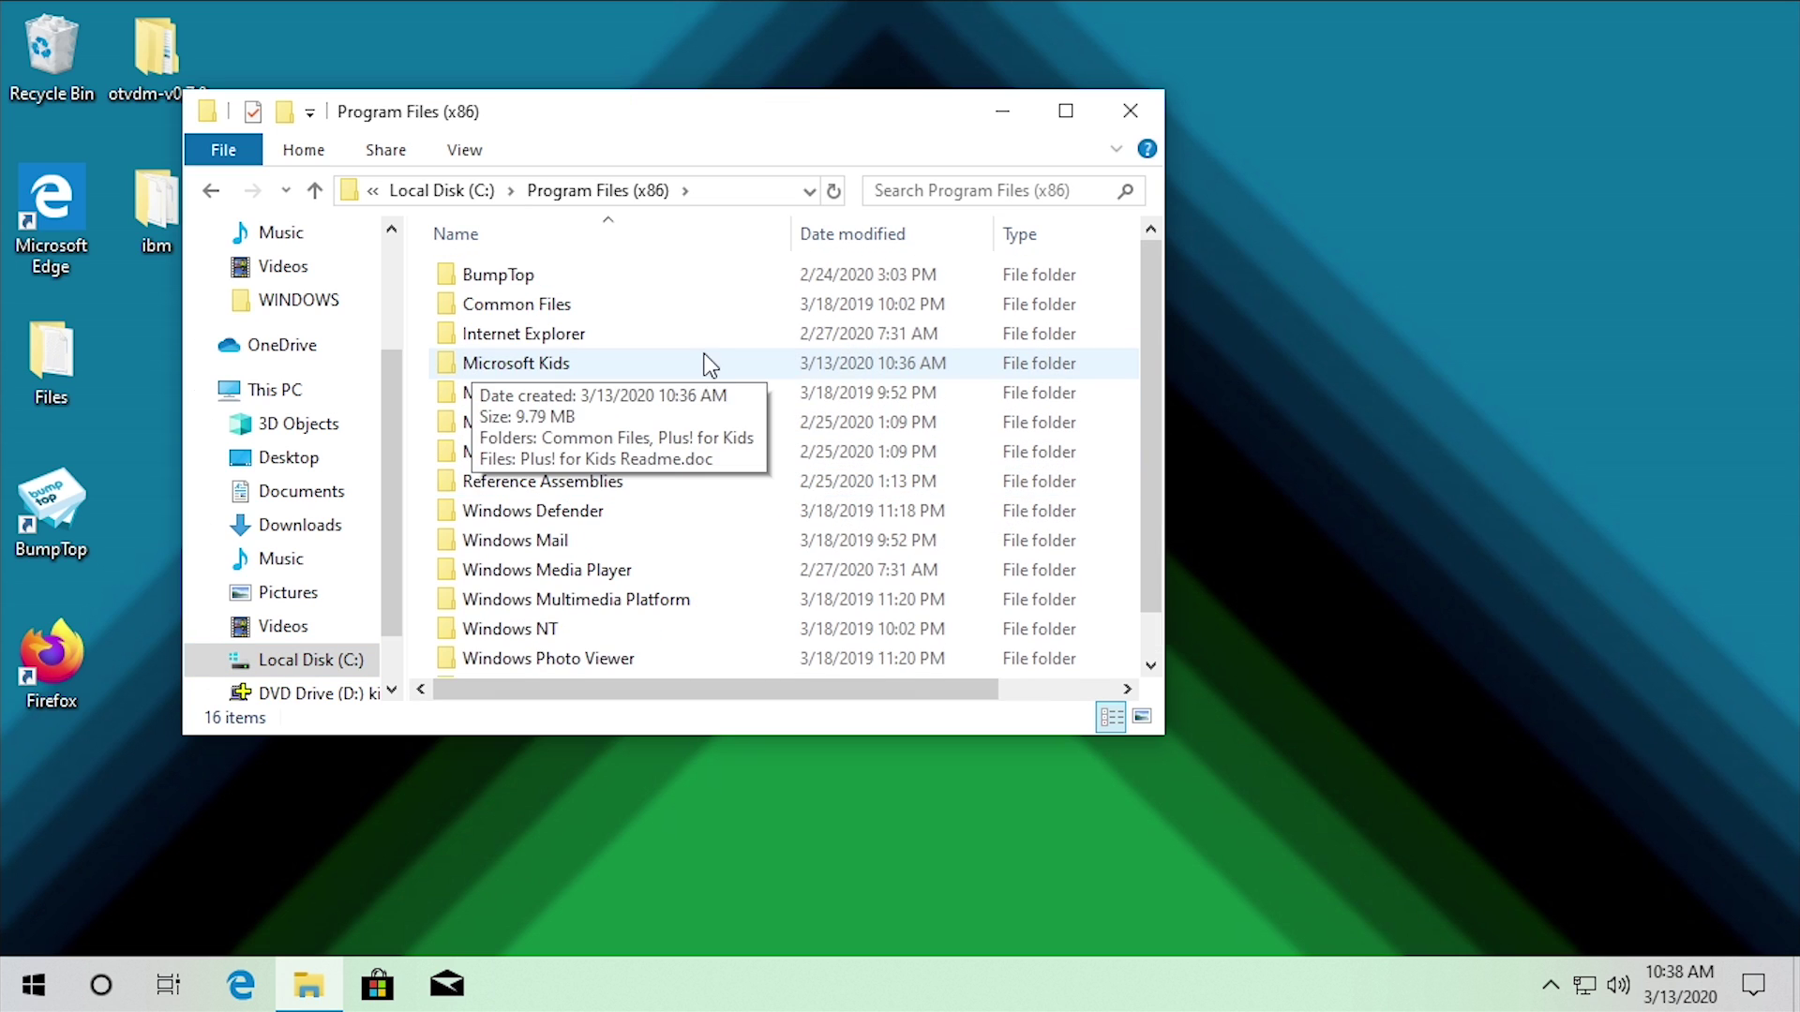
double_click(570, 365)
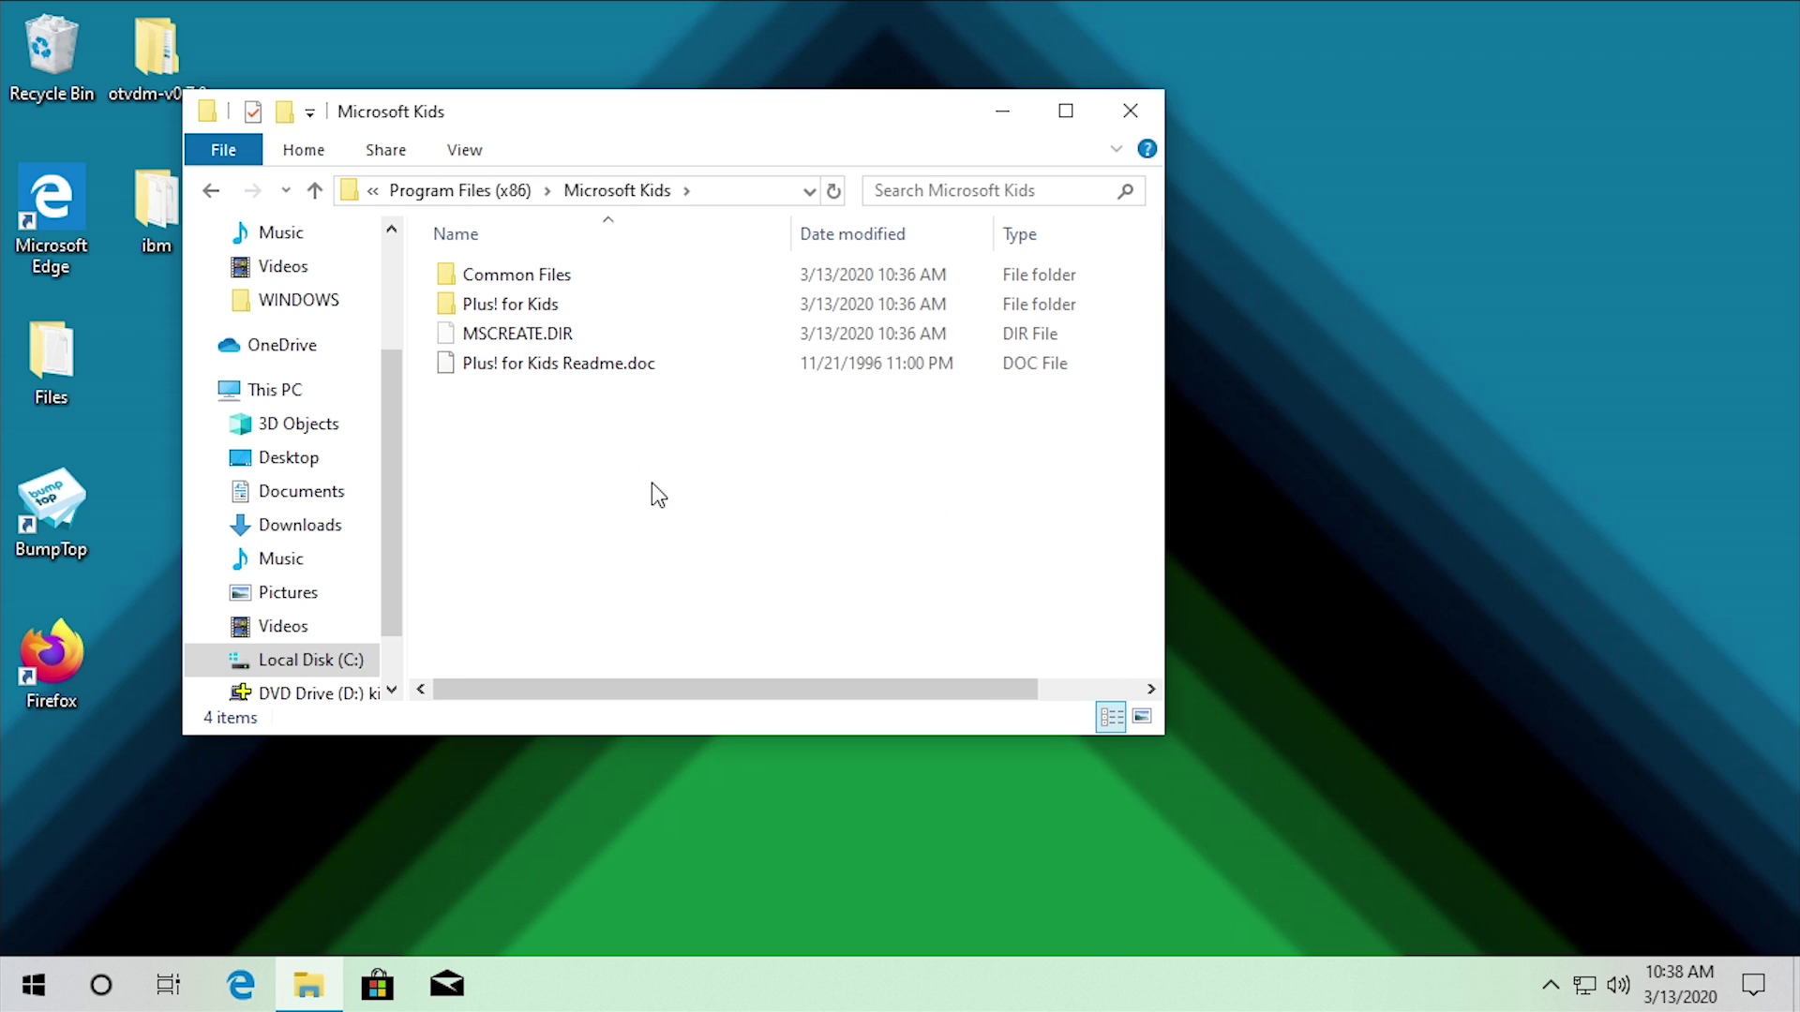
double_click(497, 304)
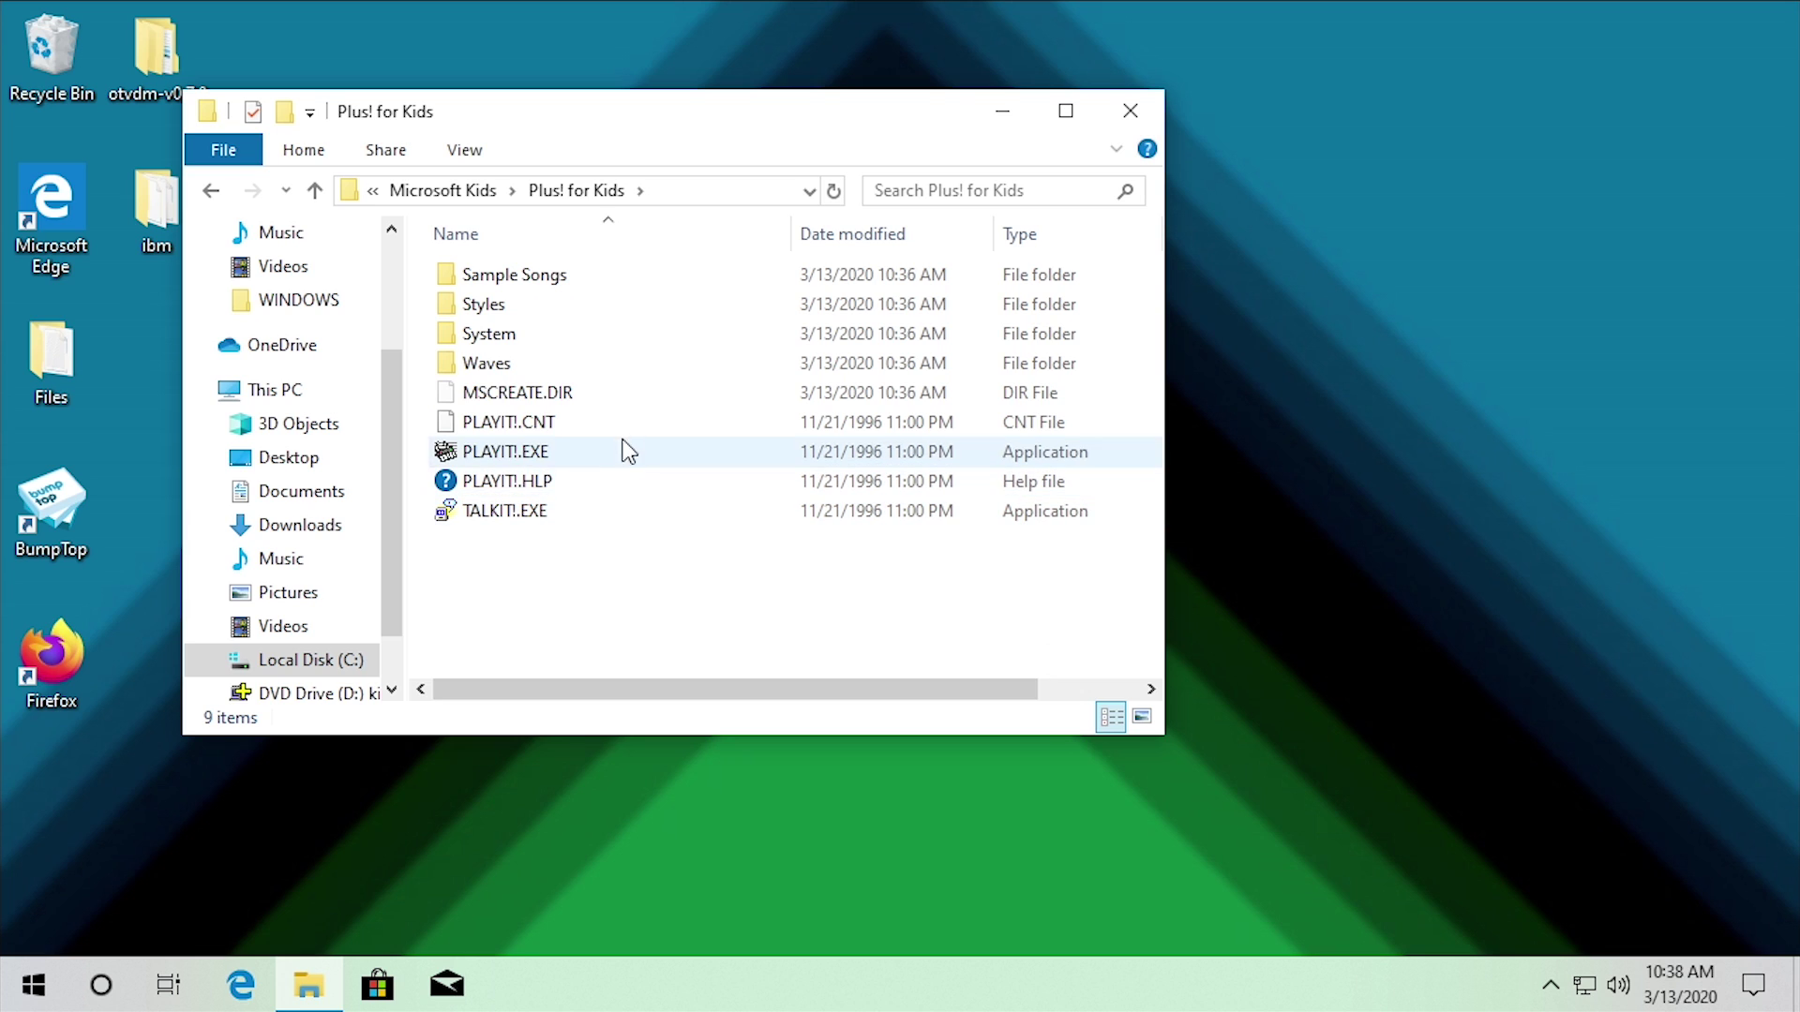
left_click(531, 455)
left_click(526, 516)
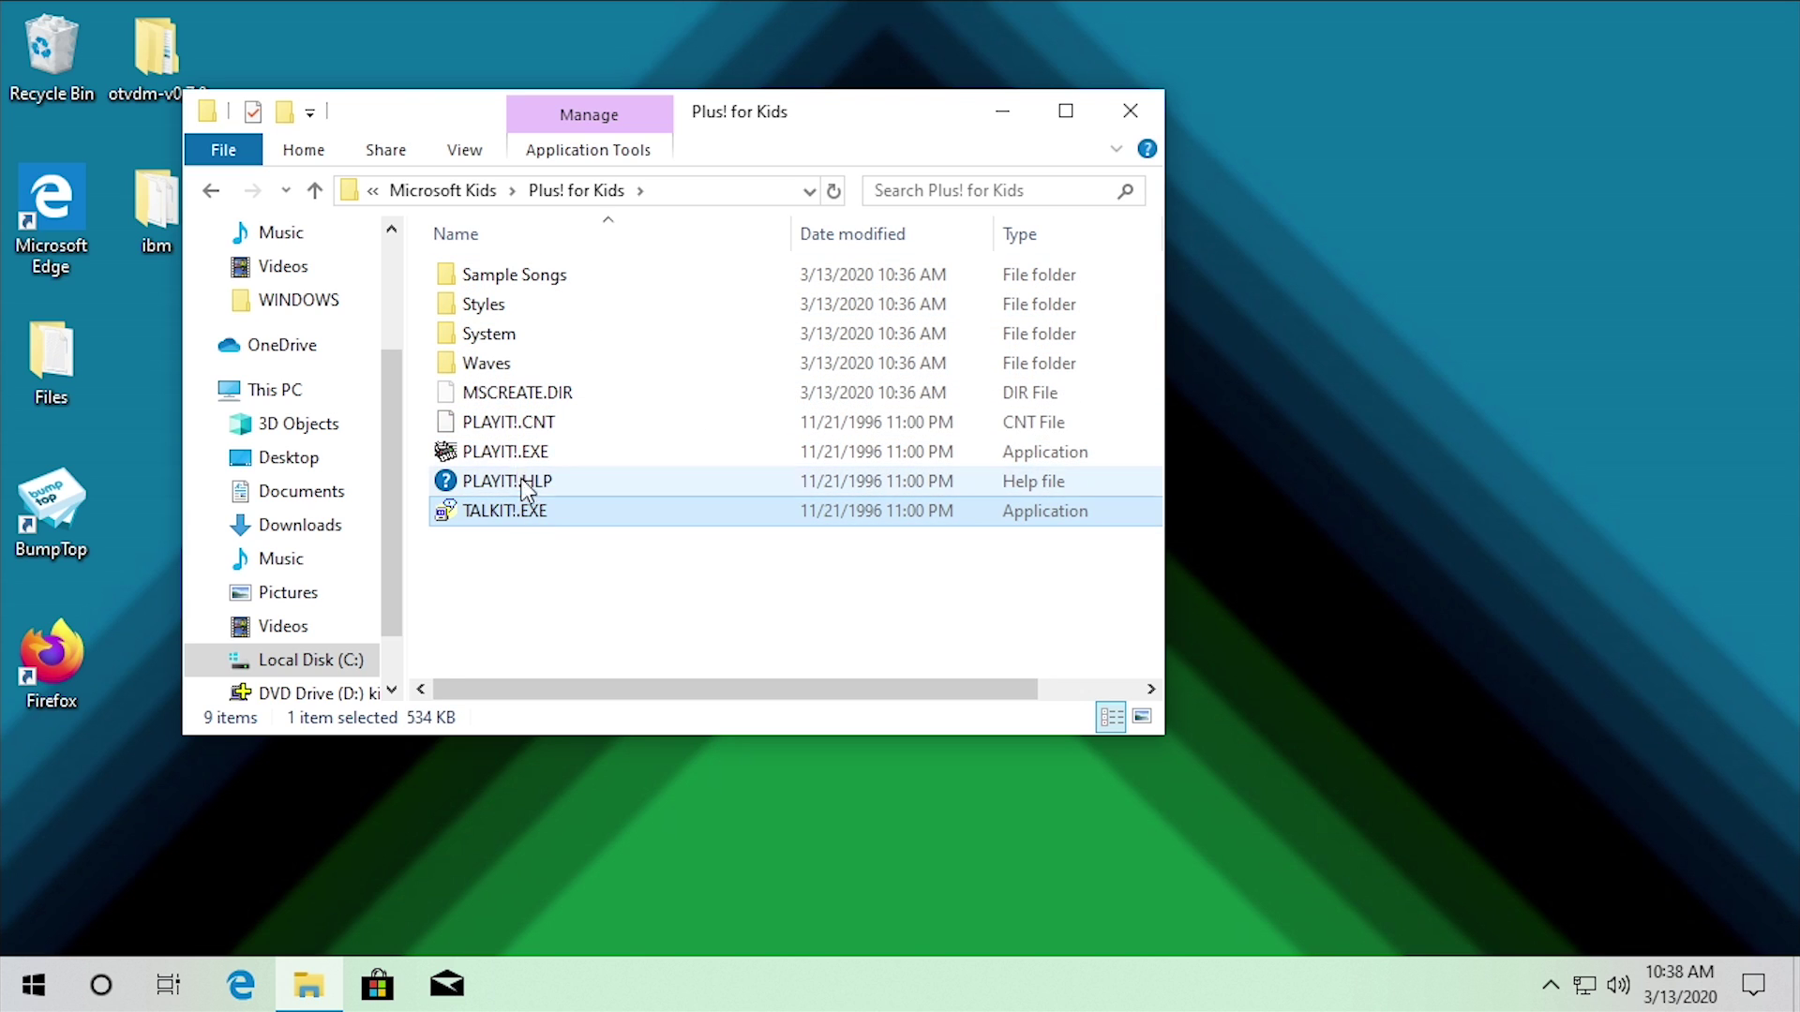
Go to the Paint It! folder under Microsoft Kids' Common Files and launch PAINTIT!.EXE
key("alt+Up")
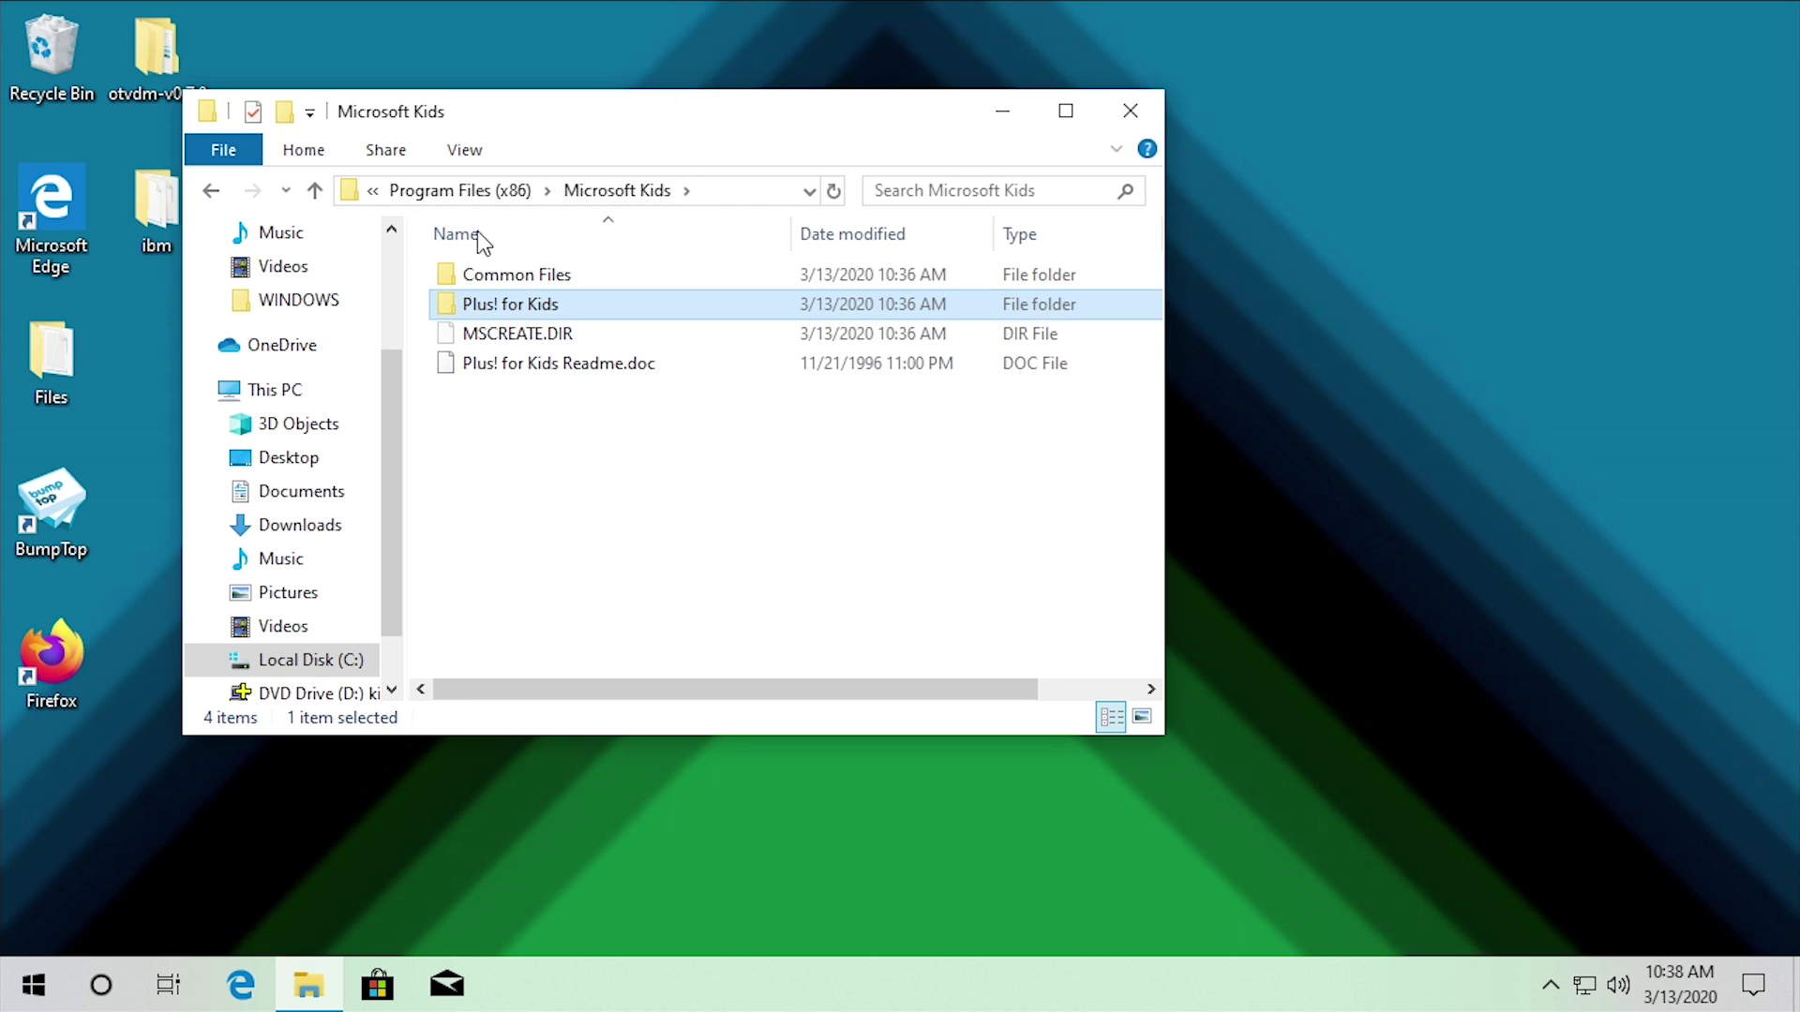
double_click(497, 278)
double_click(495, 301)
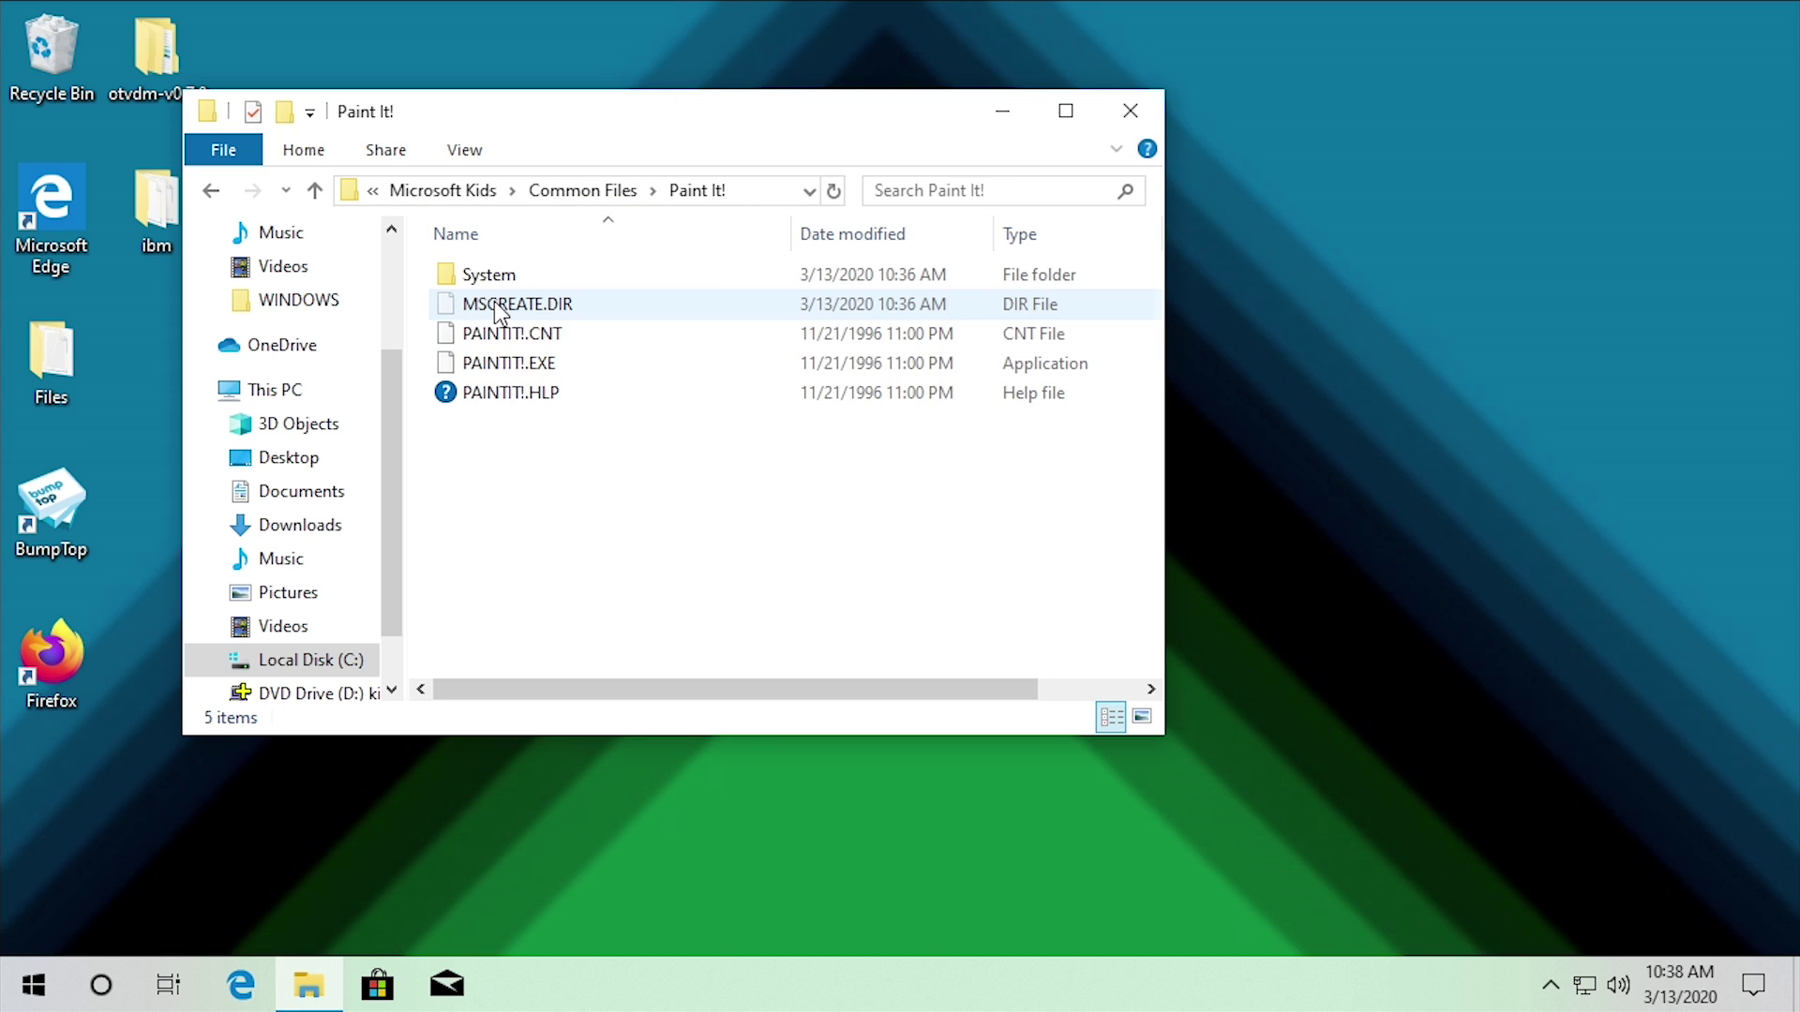
double_click(515, 364)
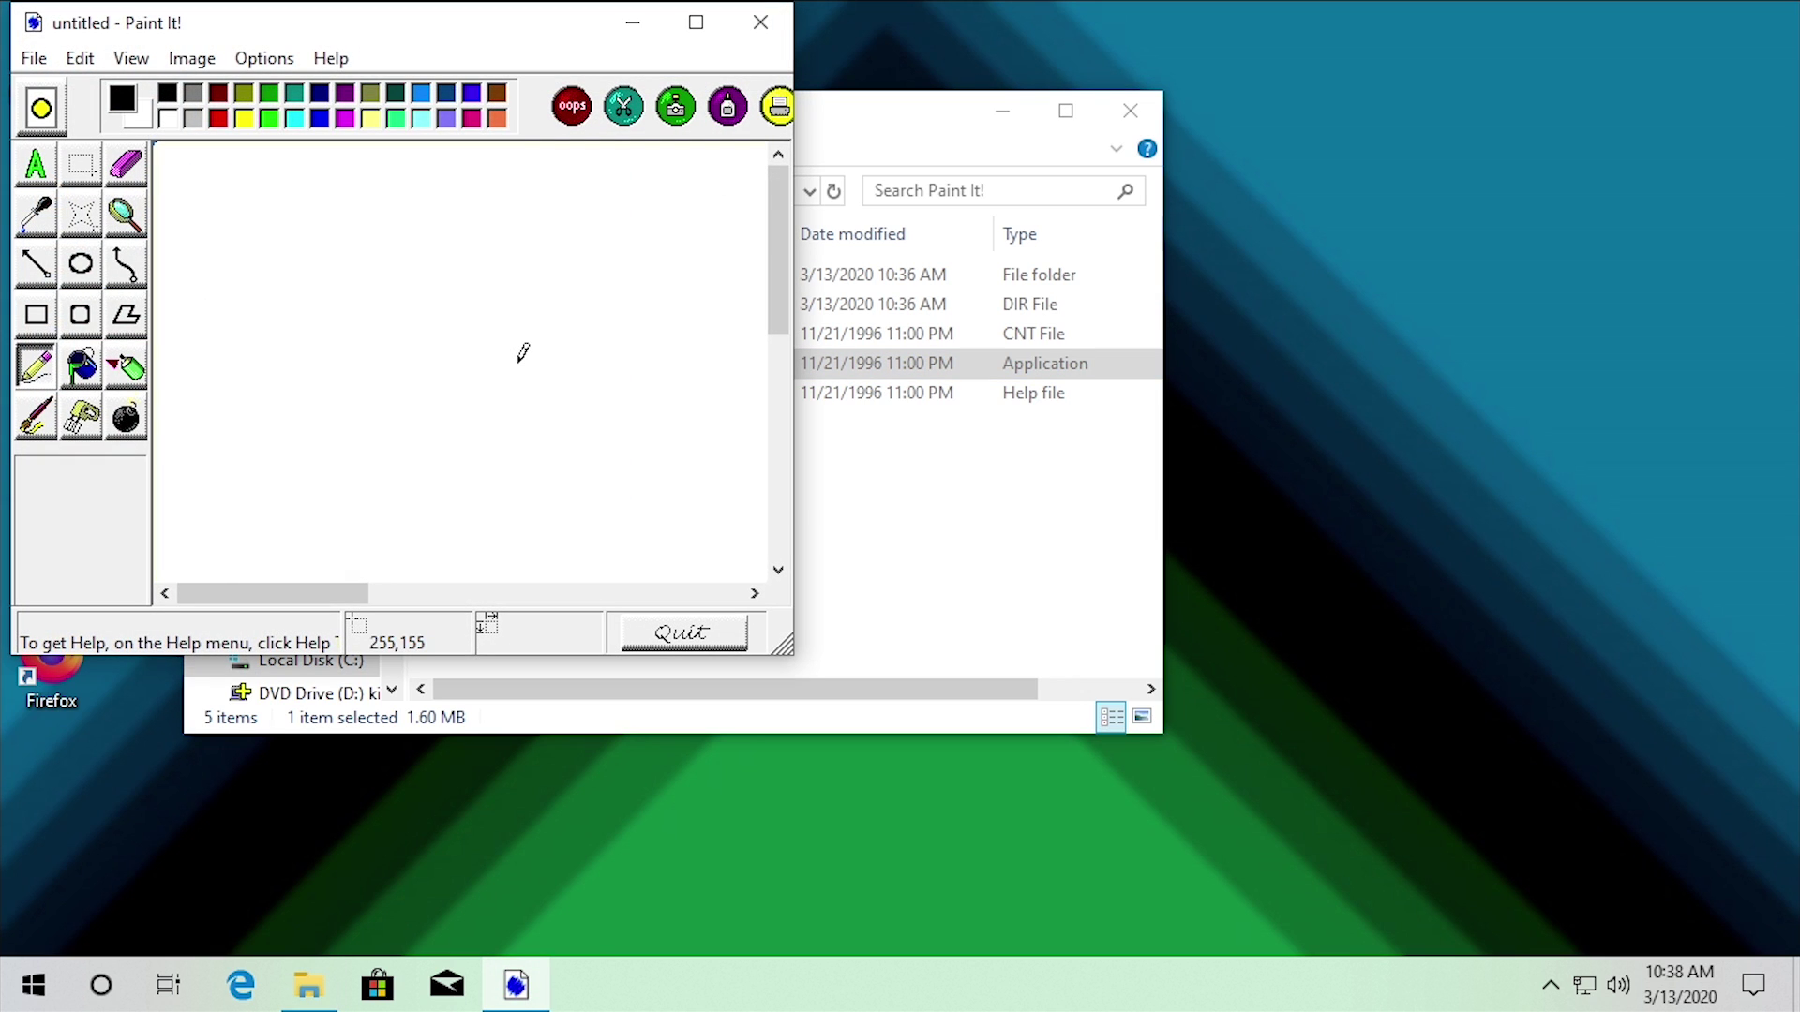
Reposition and enlarge the Paint It! window, and draw a wavy black pencil line across the upper canvas
mouse_move(338, 19)
left_mouse_down()
mouse_move(446, 100)
mouse_move(514, 99)
left_mouse_up()
mouse_move(964, 732)
left_mouse_down()
mouse_move(1113, 810)
mouse_move(1550, 915)
left_mouse_up()
left_click_drag(660, 117, 618, 92)
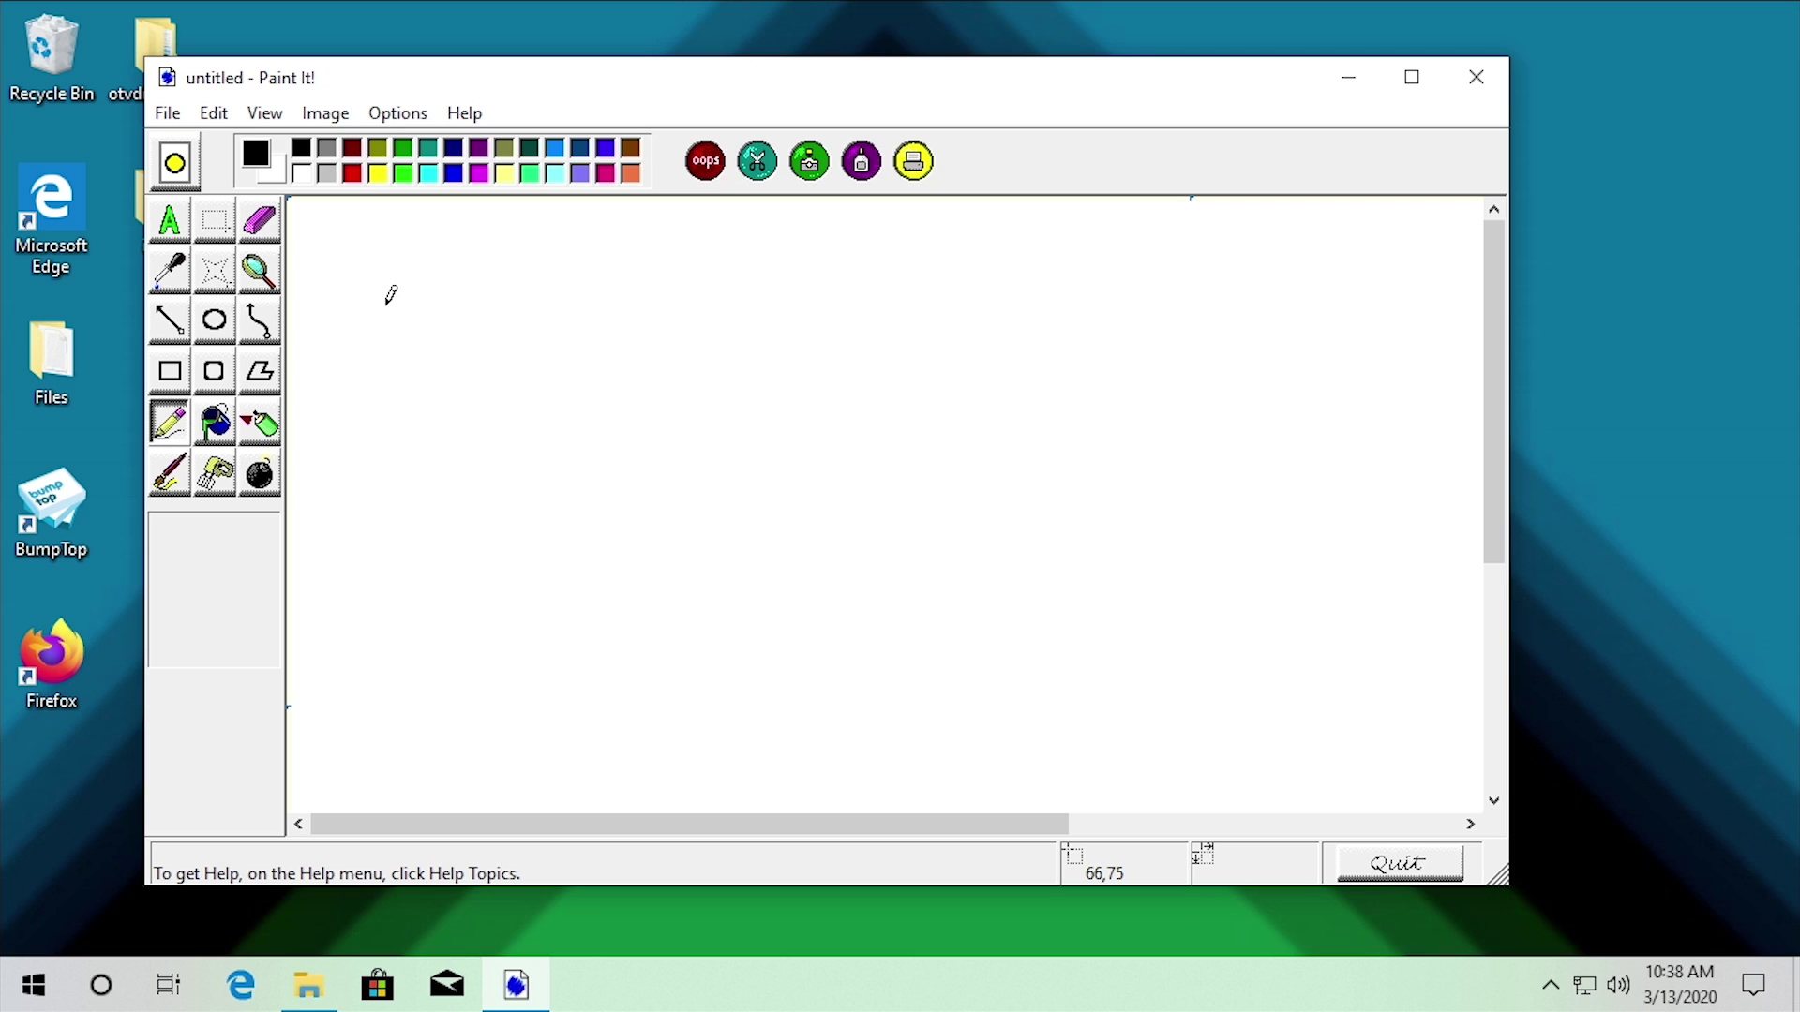
mouse_move(379, 318)
left_mouse_down()
mouse_move(494, 279)
mouse_move(700, 318)
mouse_move(793, 298)
left_mouse_up()
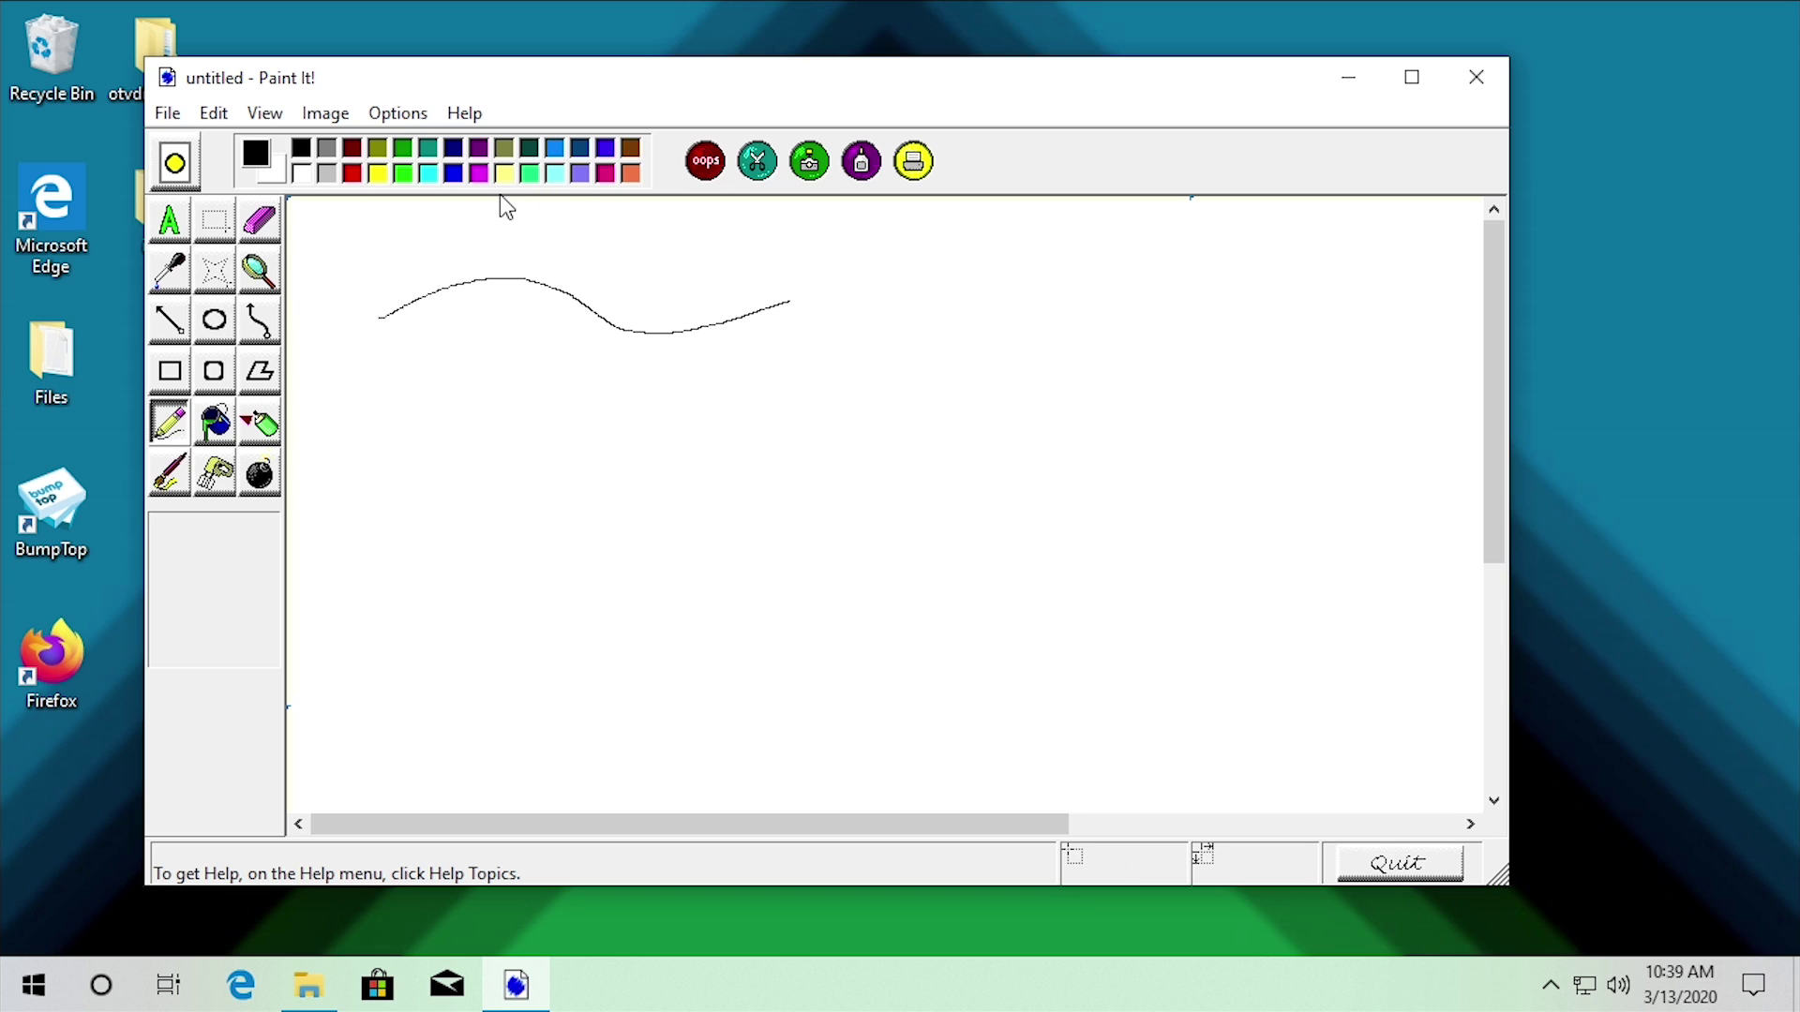
Draw a large ellipse below the wavy line with a rounded rectangle inside it
left_click(215, 320)
left_click_drag(420, 421, 1036, 702)
left_click(214, 370)
left_click_drag(520, 497, 906, 622)
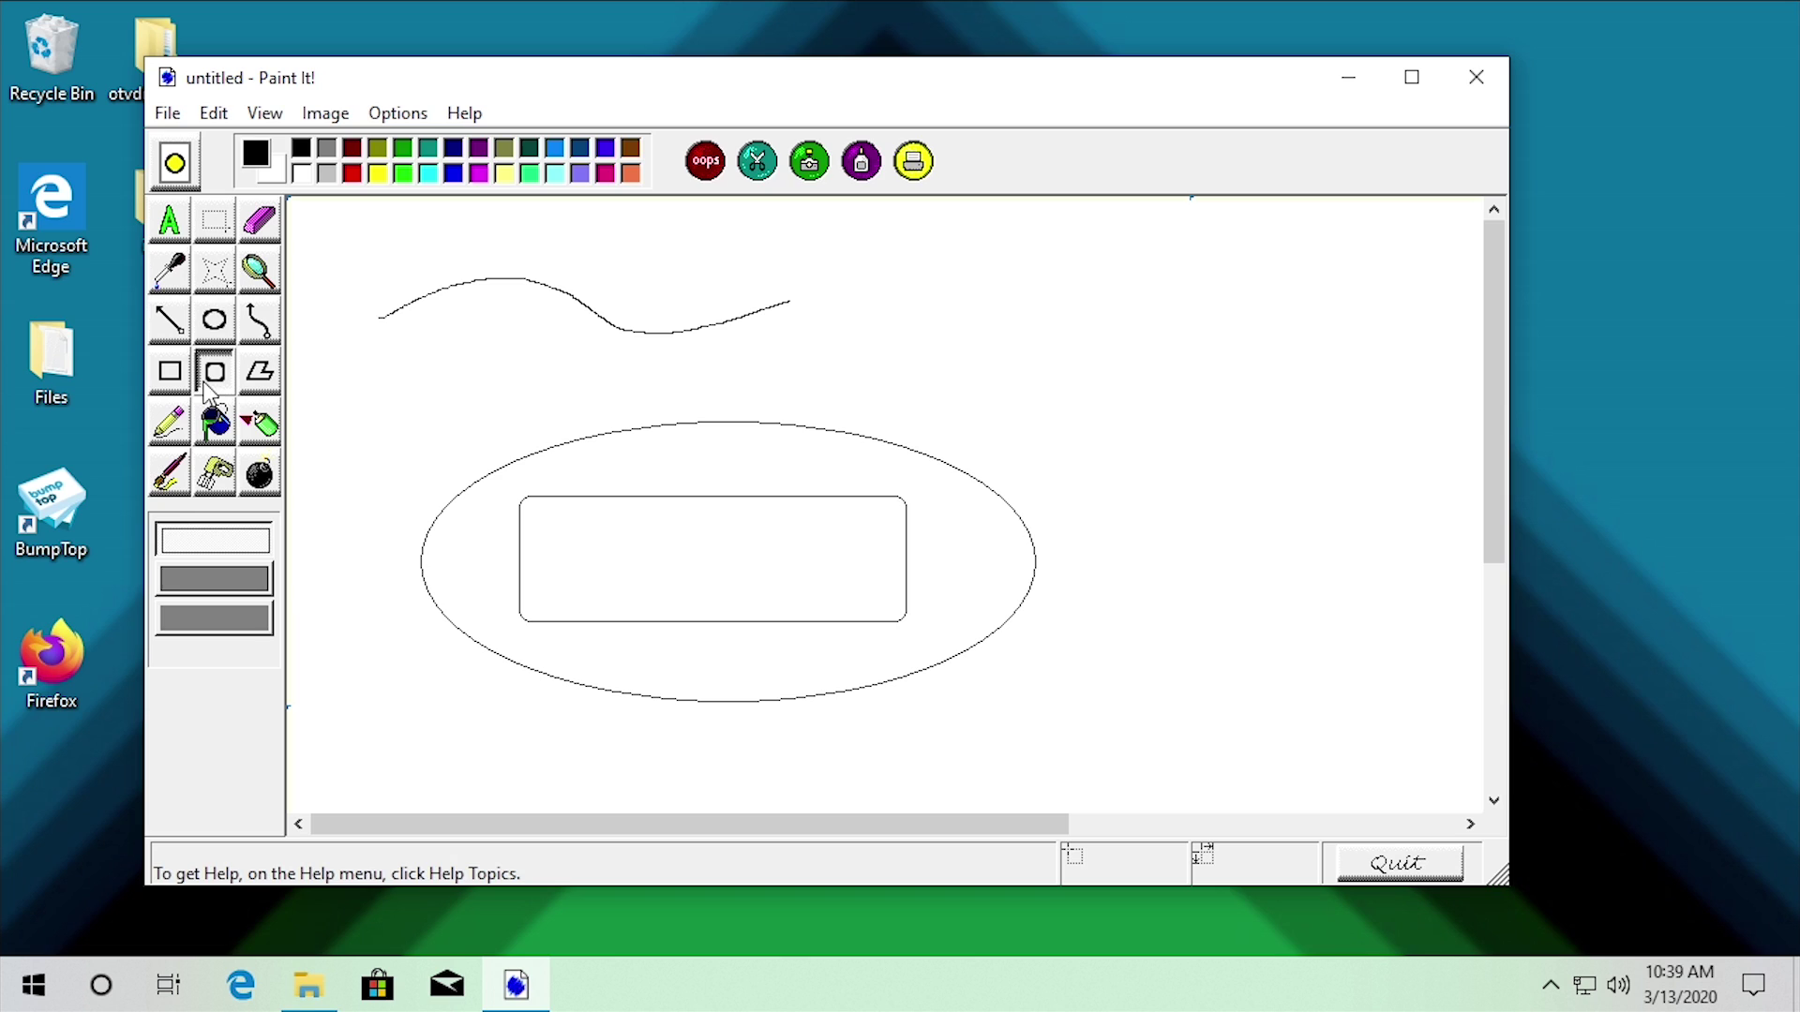
Fill the background, ellipse and rounded rectangle with bright blue, and use the eraser at the start of the wavy line
left_click(215, 422)
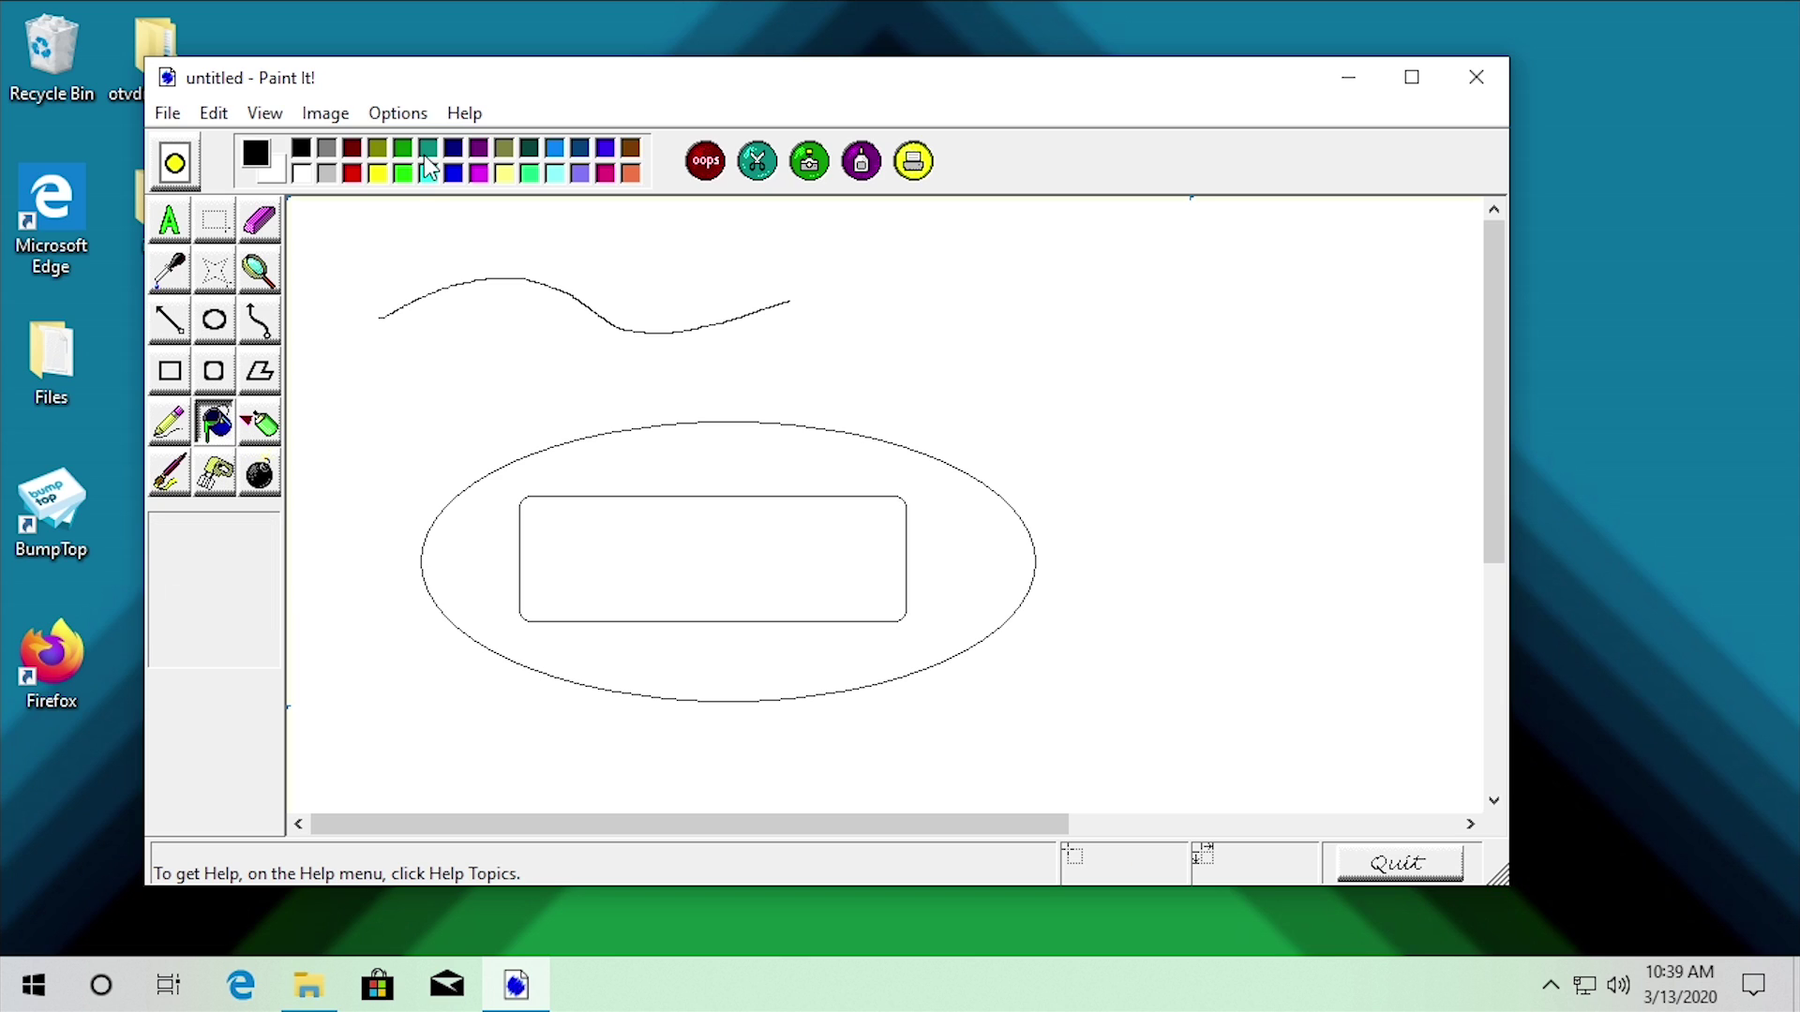
left_click(452, 175)
left_click(573, 249)
left_click(720, 462)
left_click(708, 529)
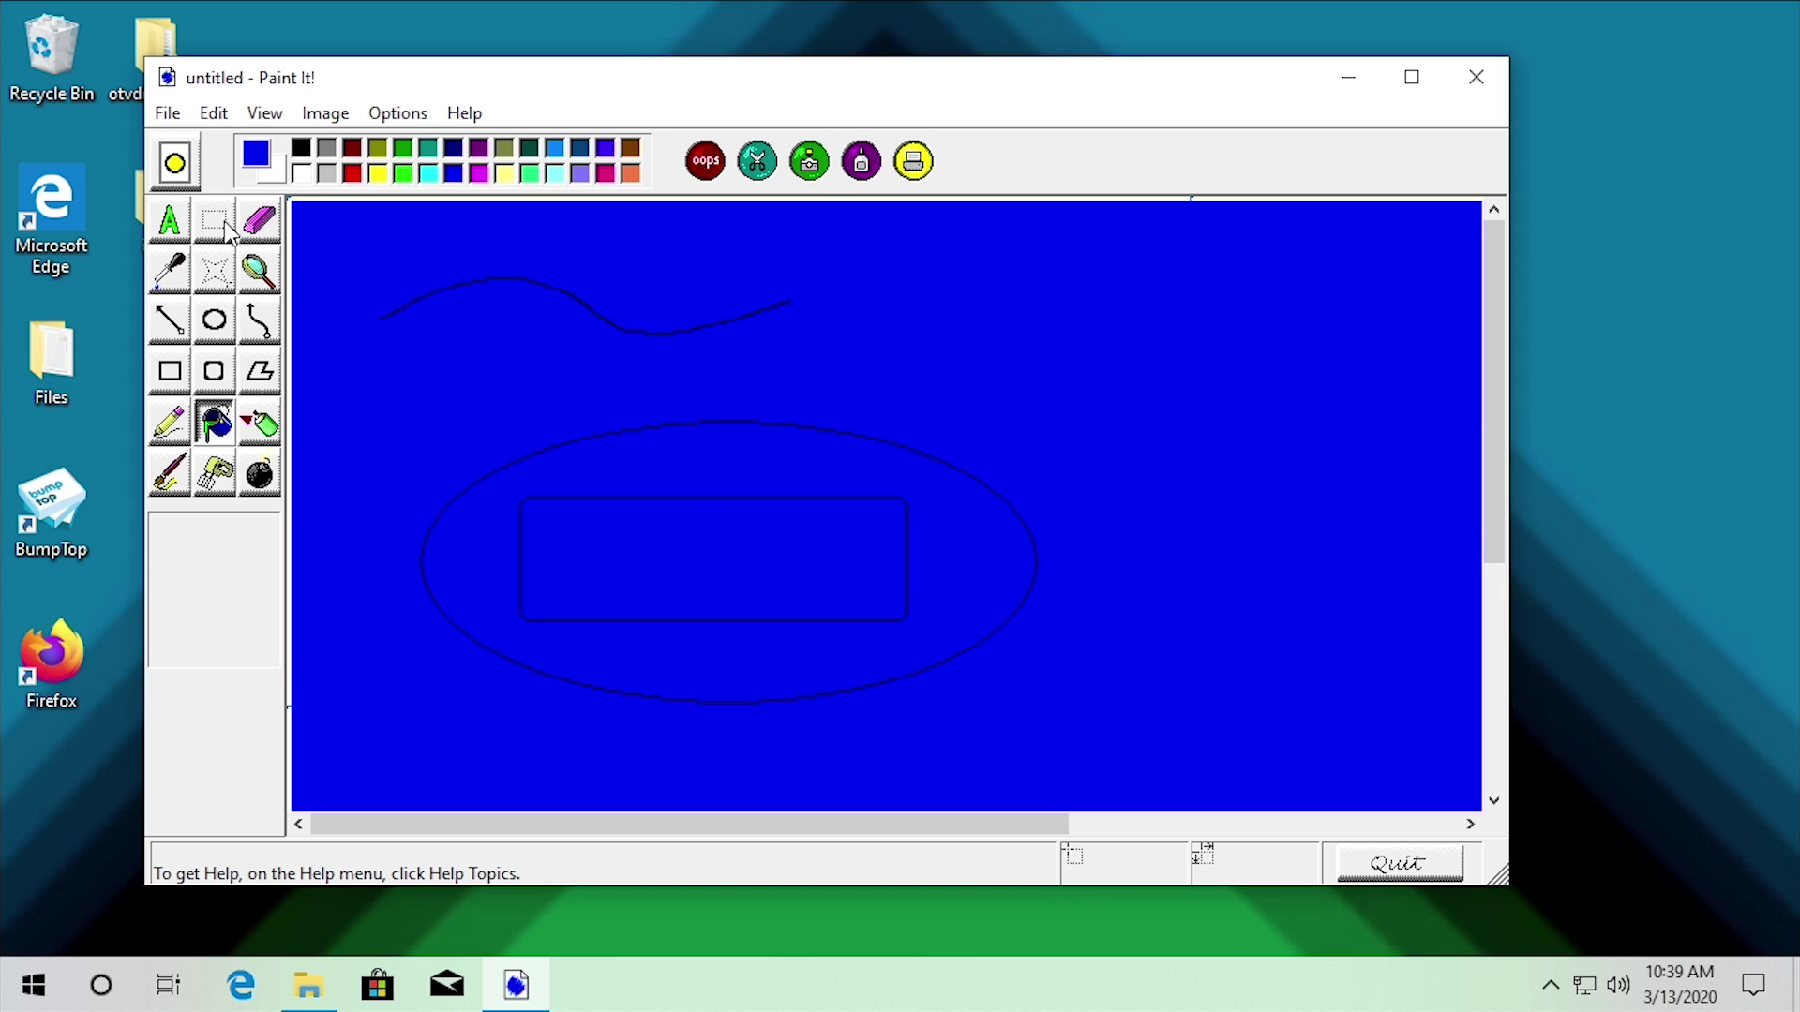
left_click(259, 221)
mouse_move(380, 319)
left_mouse_down()
mouse_move(535, 289)
mouse_move(745, 328)
mouse_move(525, 317)
mouse_move(440, 349)
left_mouse_up()
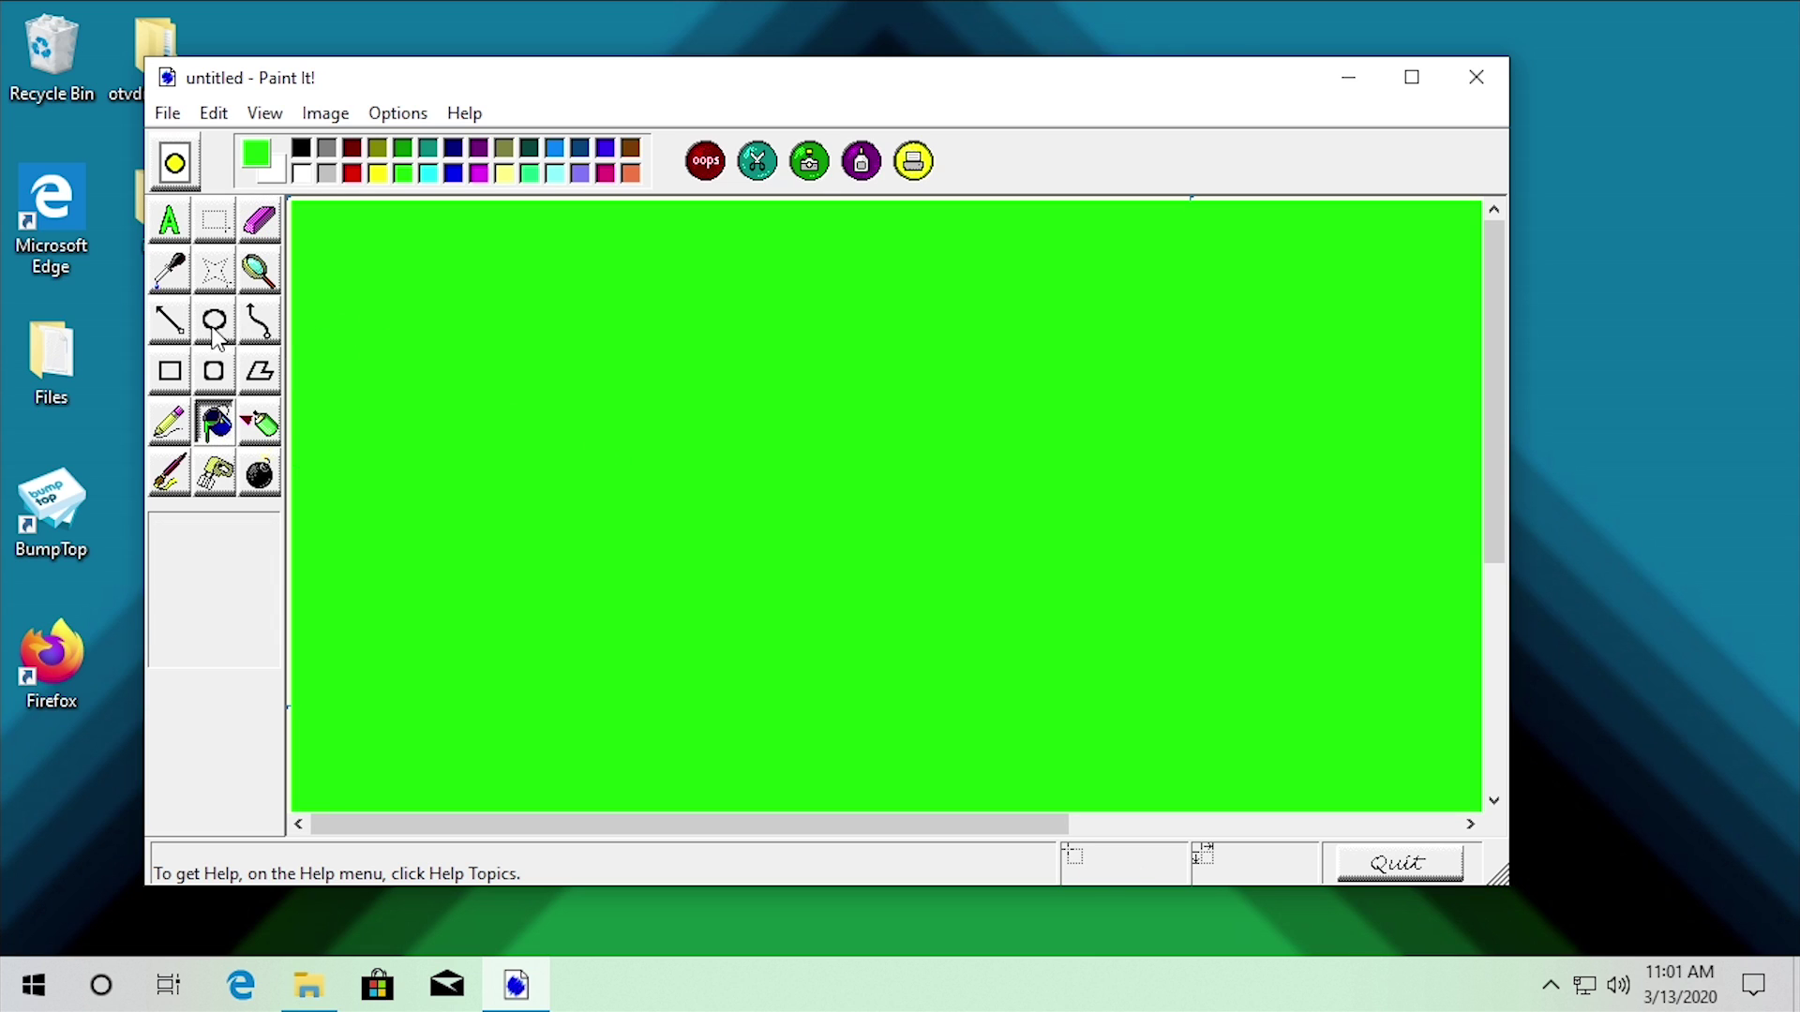
View the version and license details in the About Paint It! window, and close it
left_click(463, 113)
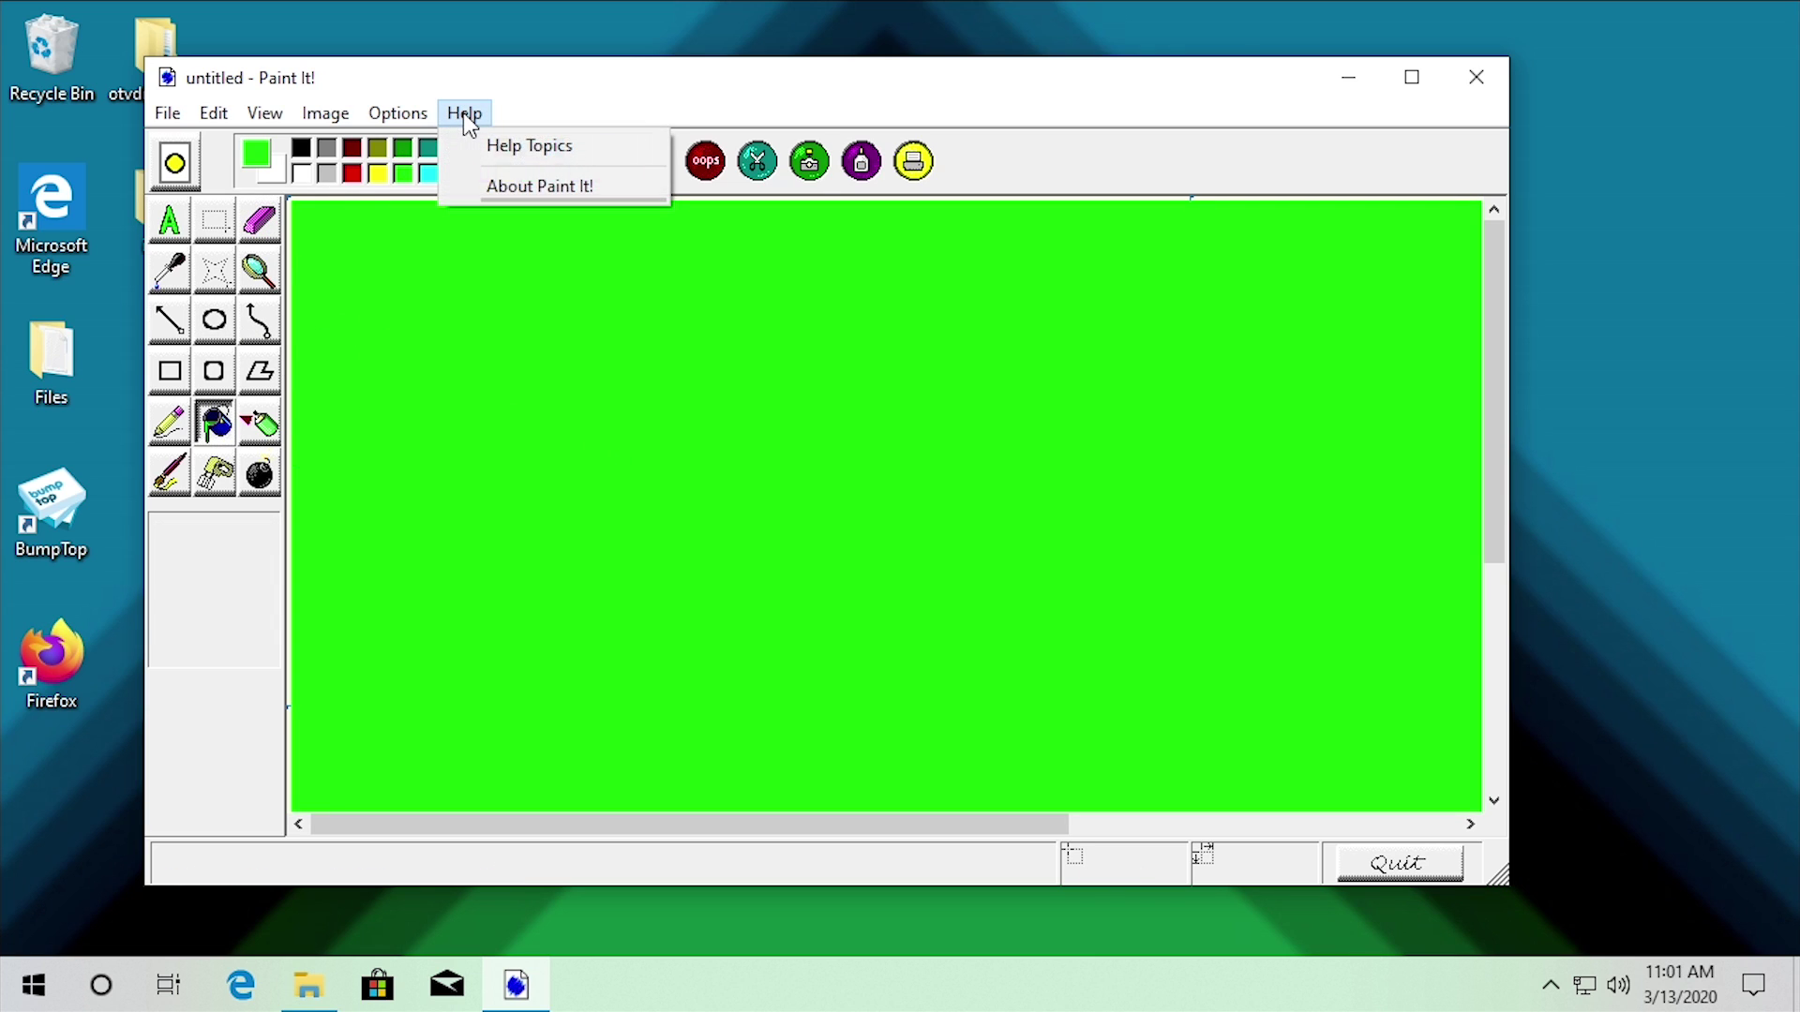
left_click(505, 186)
left_click_drag(673, 283, 560, 286)
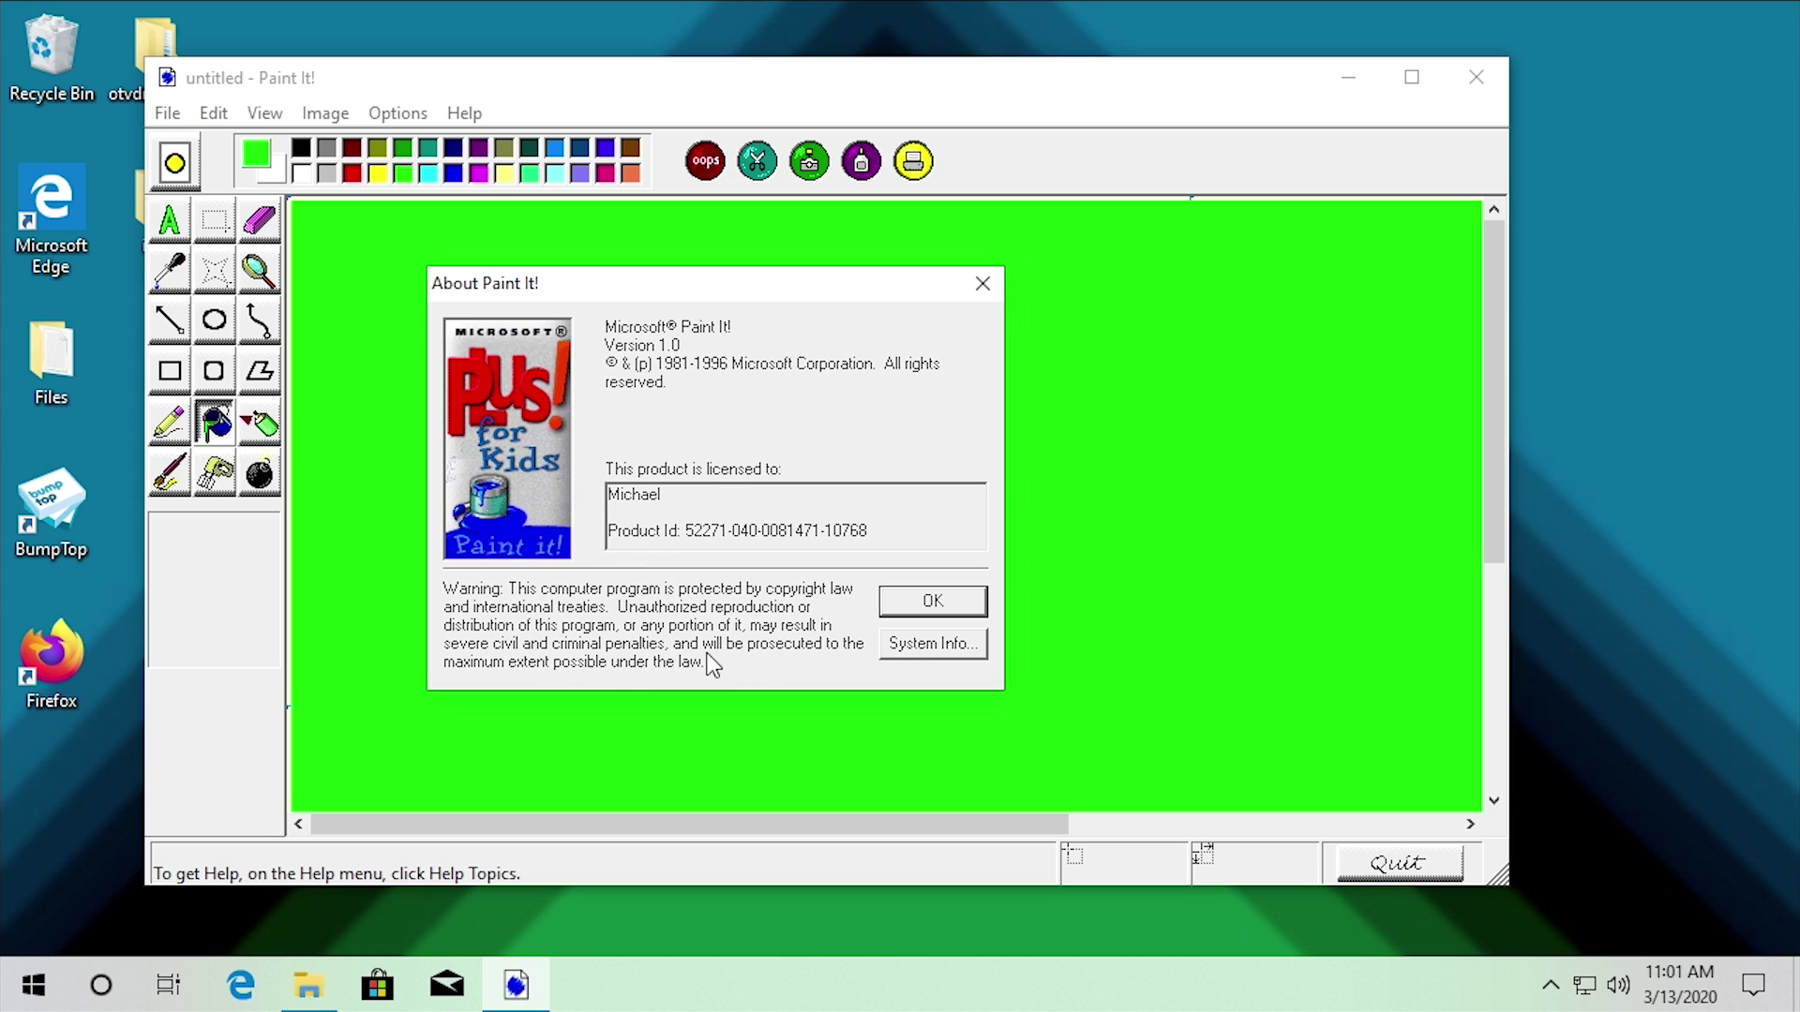
left_click(931, 602)
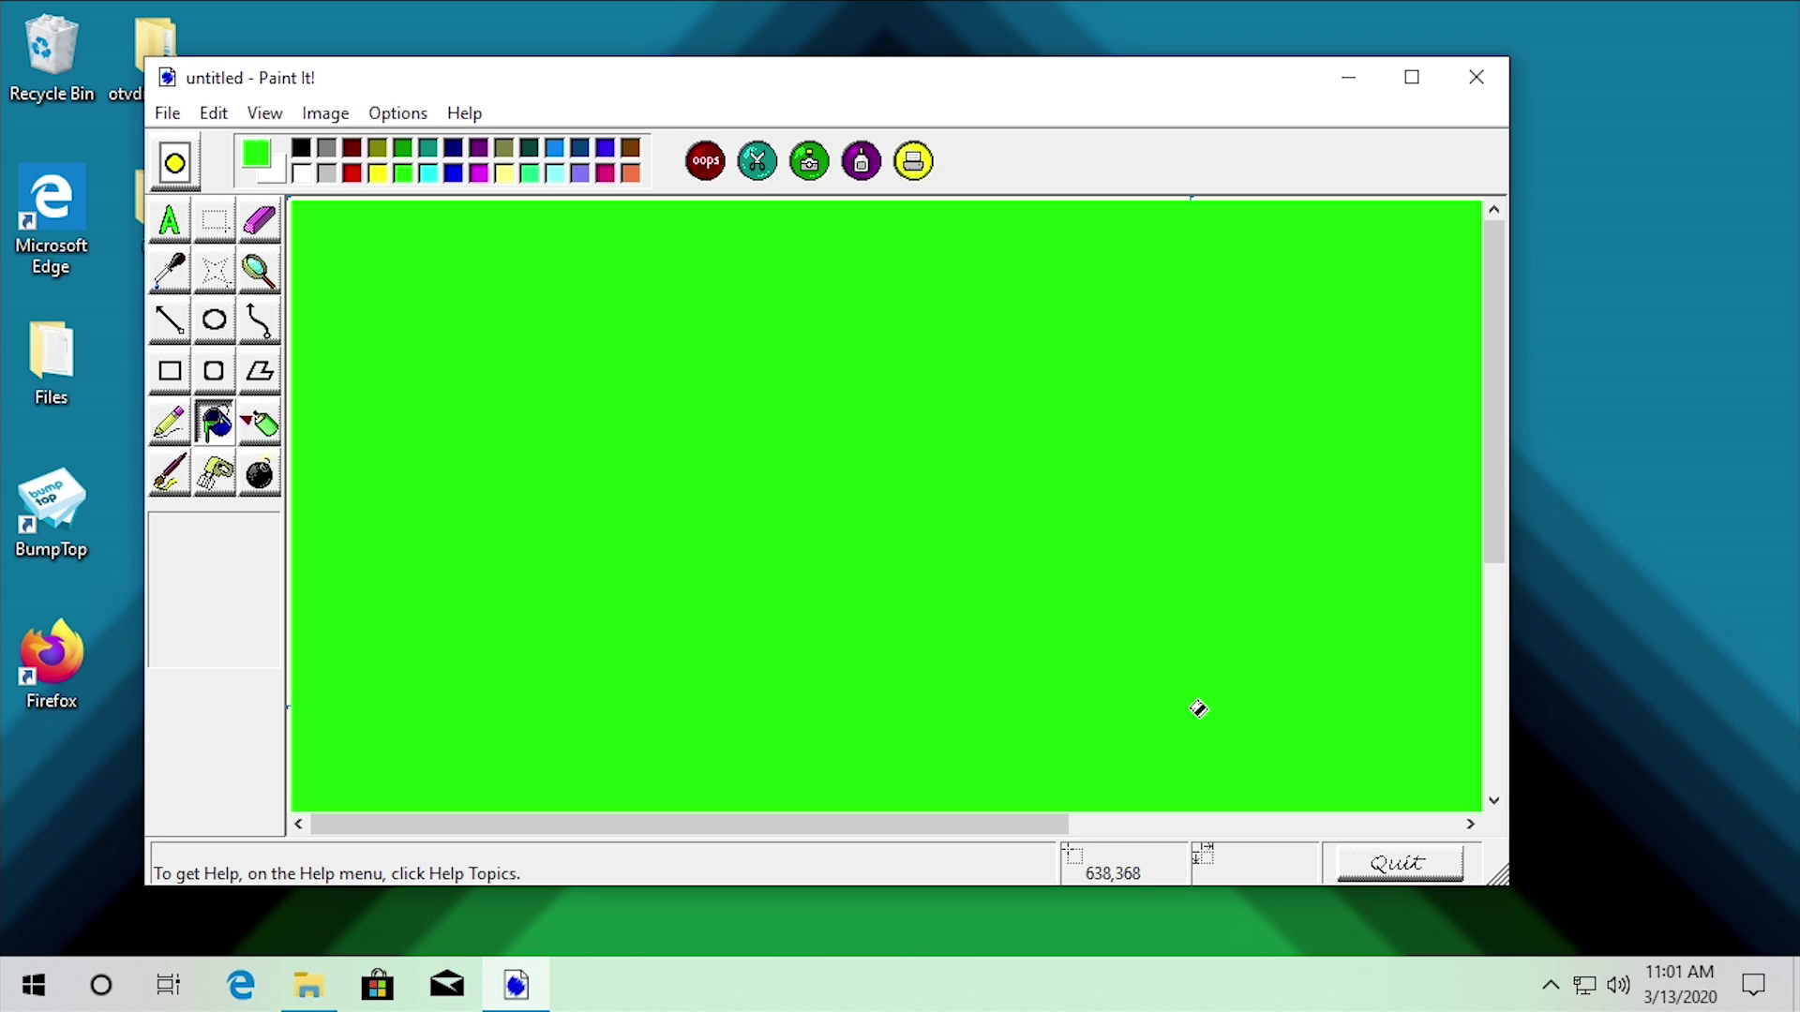
Quit Paint It! and return to the Microsoft Kids folder in File Explorer
left_click(1377, 867)
left_click(853, 560)
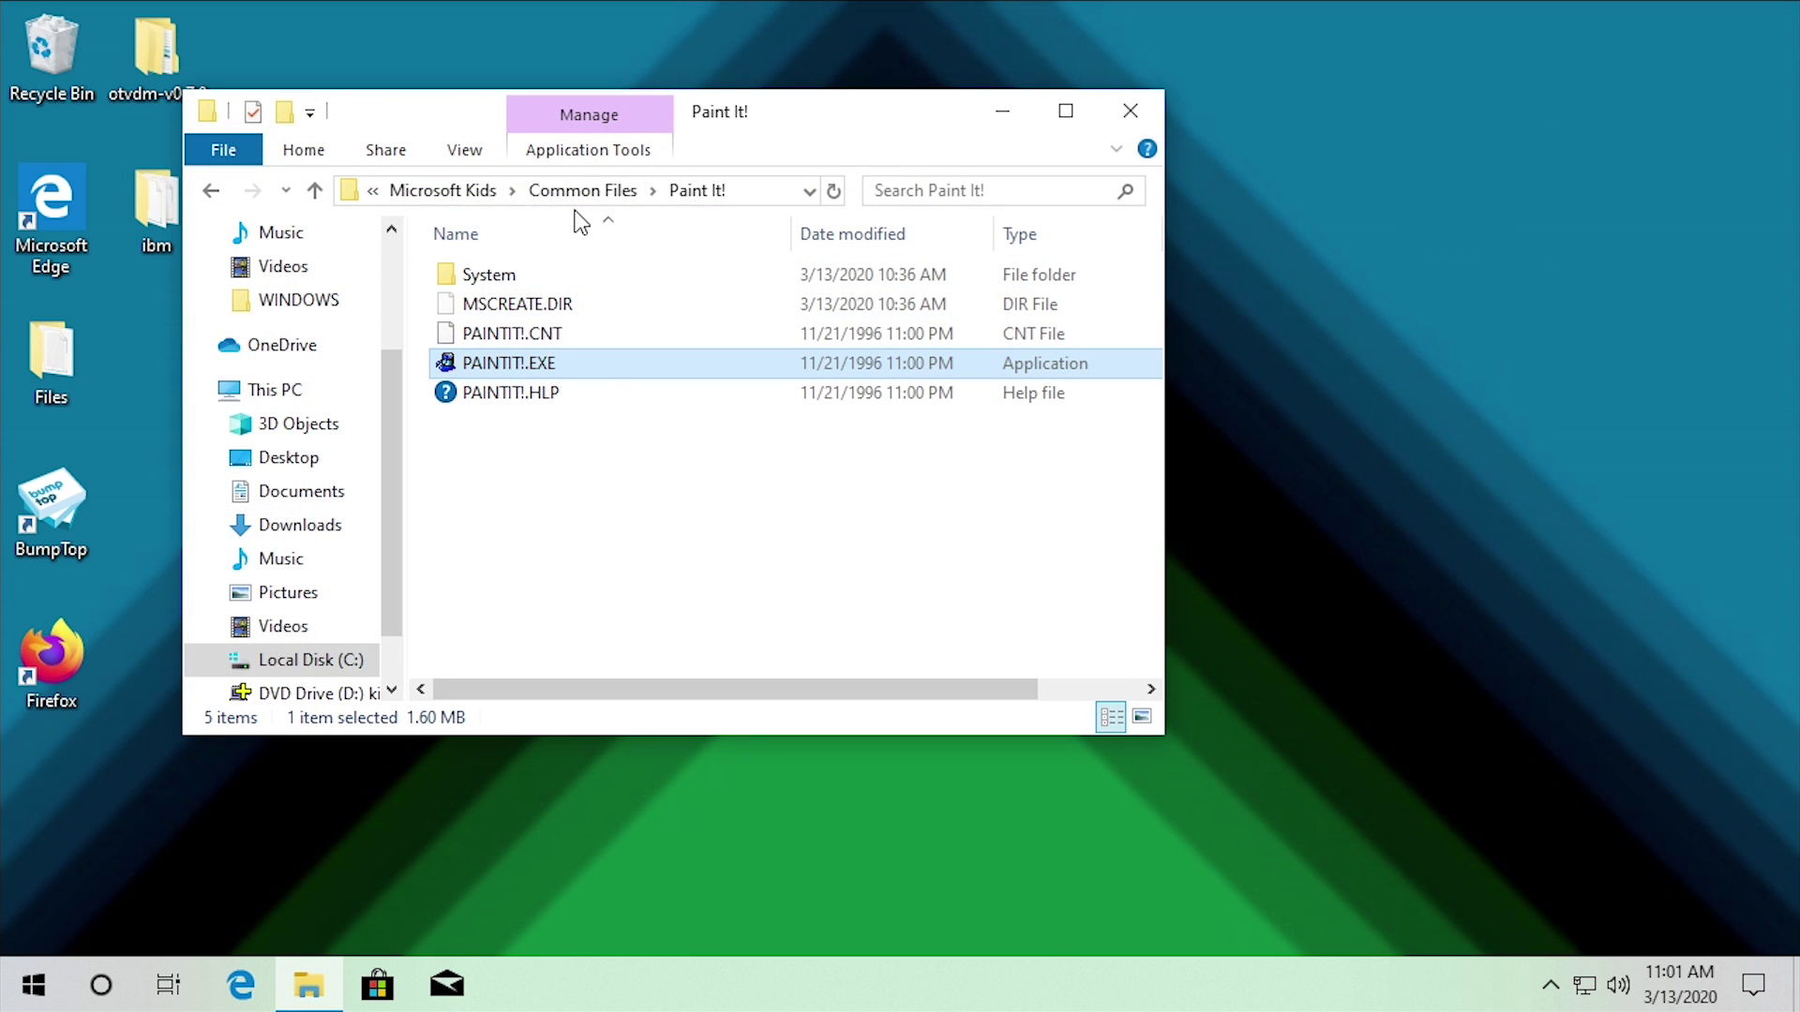
left_click(450, 190)
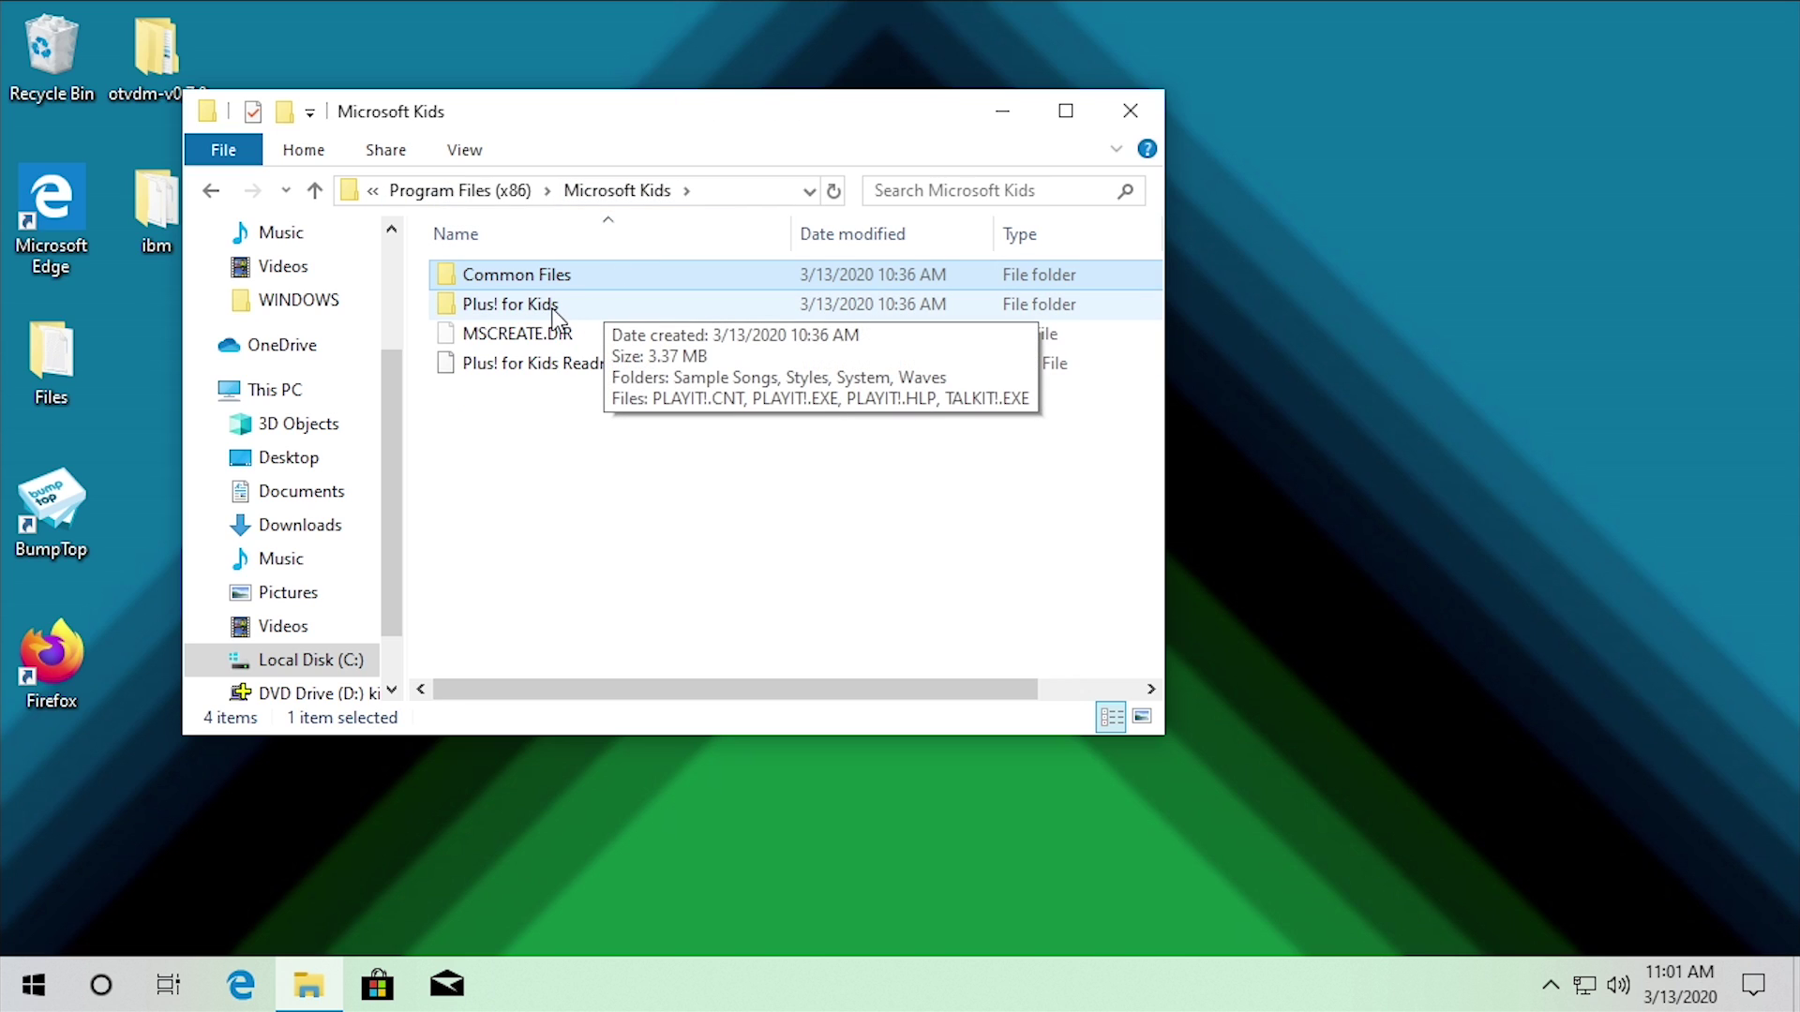
Launch PLAYIT!.EXE from the Plus! for Kids folder and accept its help with setting up the sound card or MIDI instruments
double_click(487, 313)
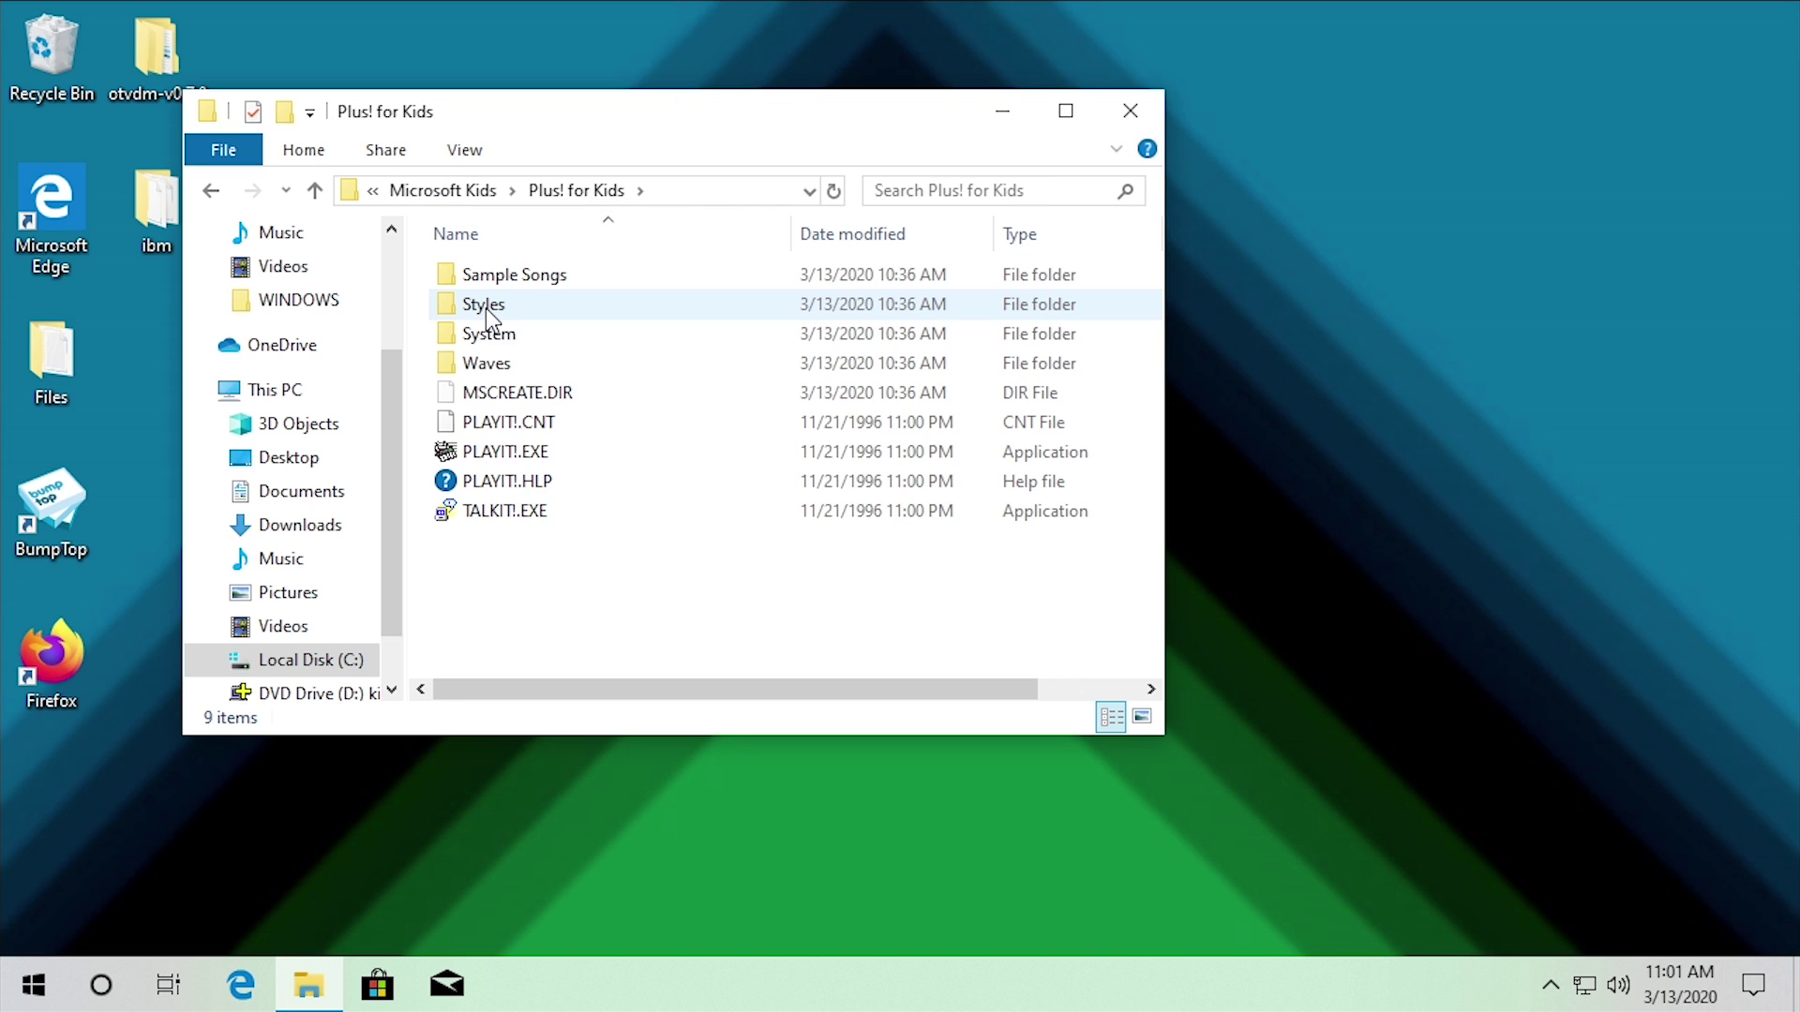
double_click(527, 455)
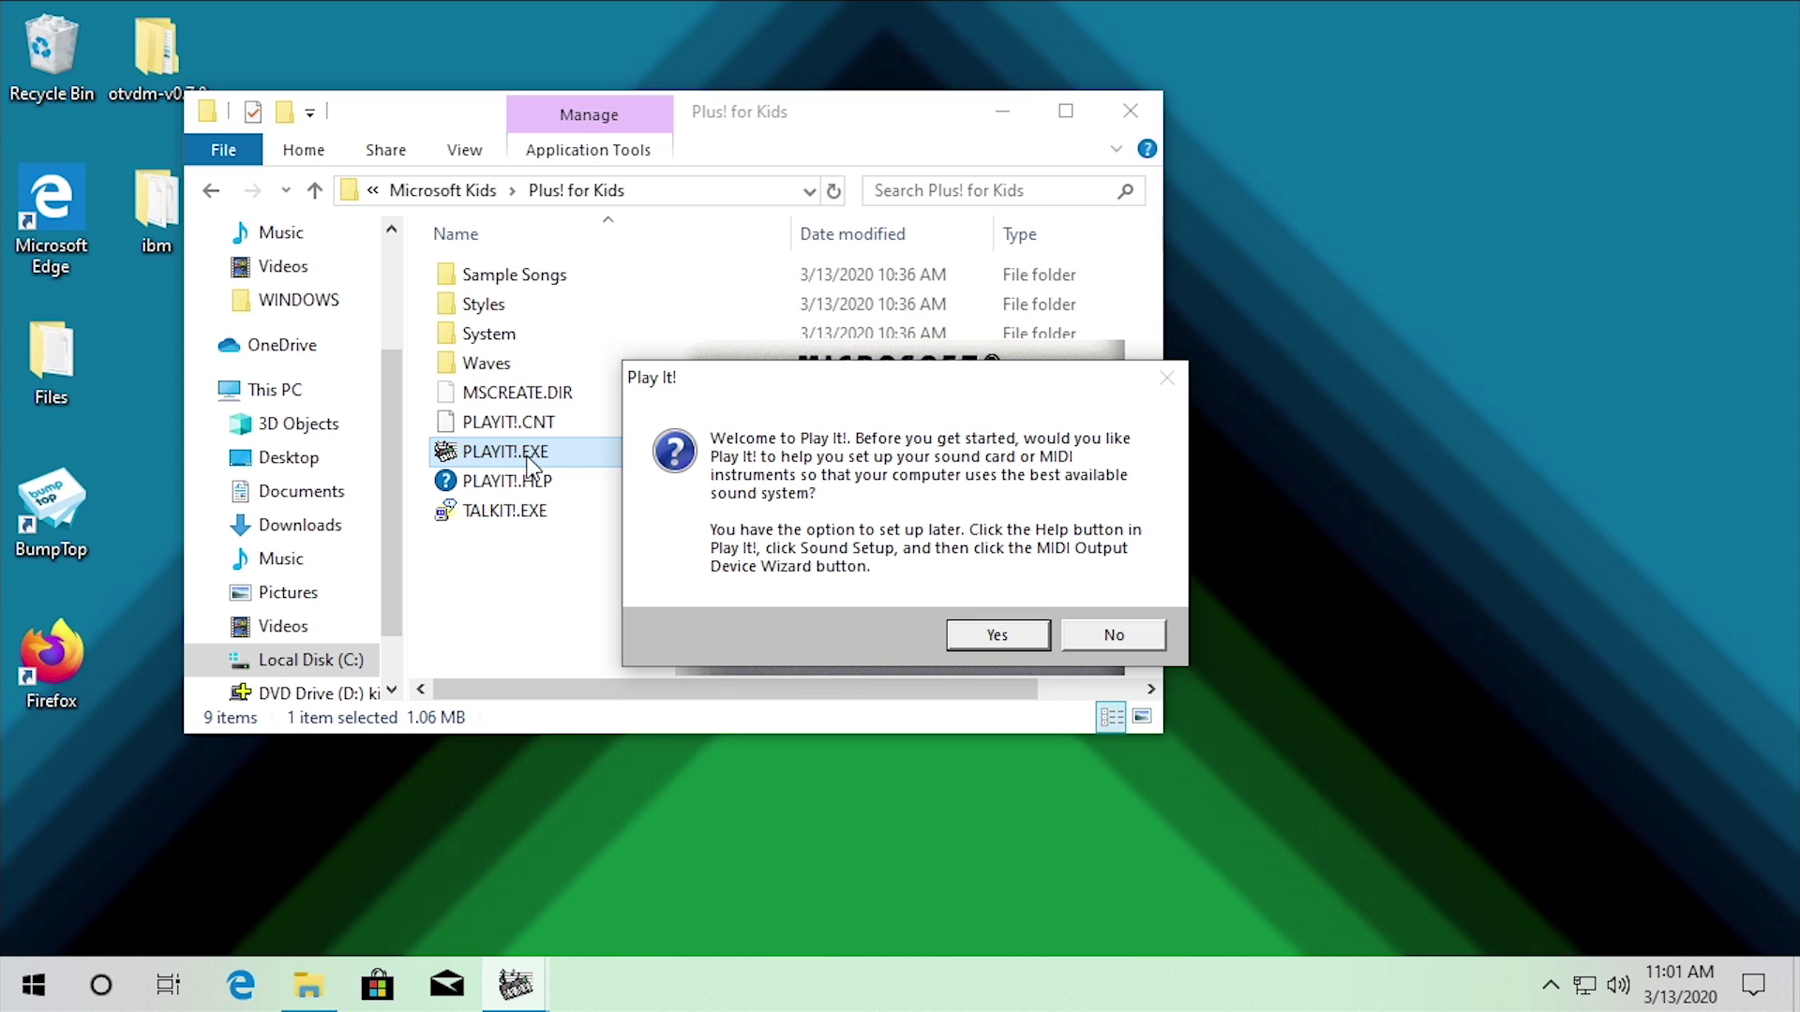
left_click(998, 635)
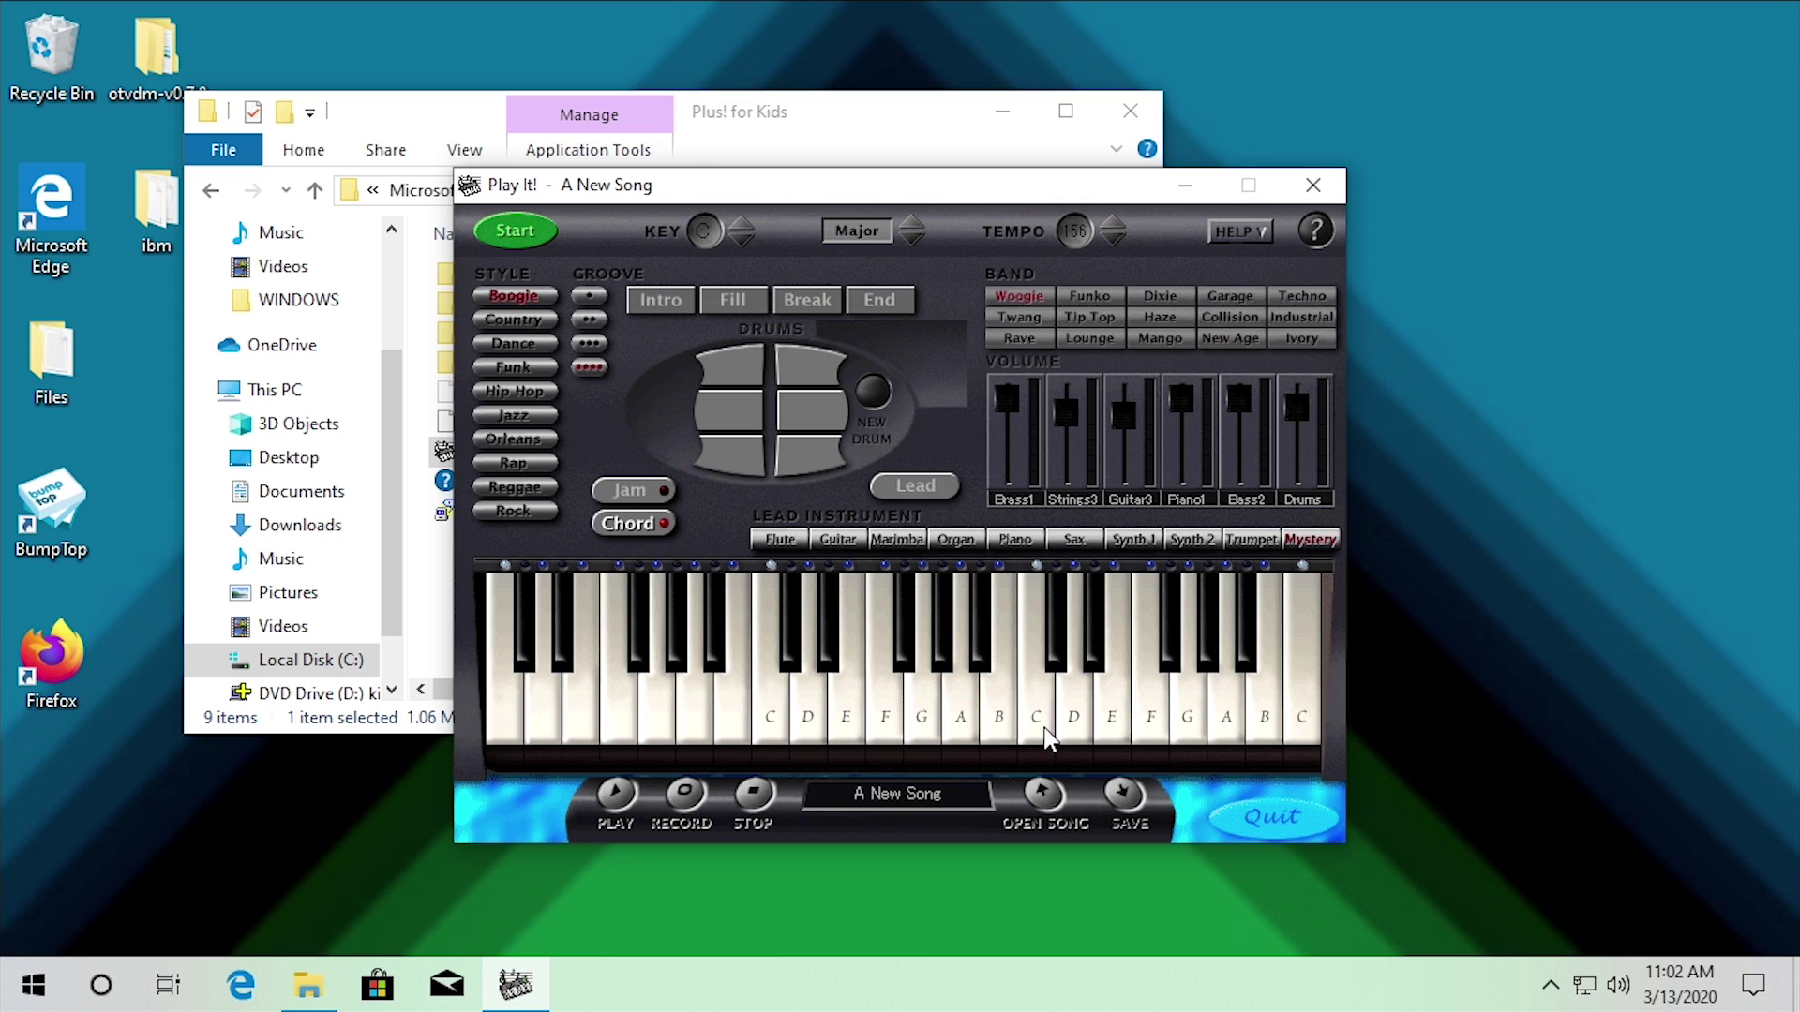
Try out the Play It! keyboard with a few notes, switching the style to Hip Hop and Jazz
left_click(1047, 740)
left_click(1111, 735)
left_click(519, 389)
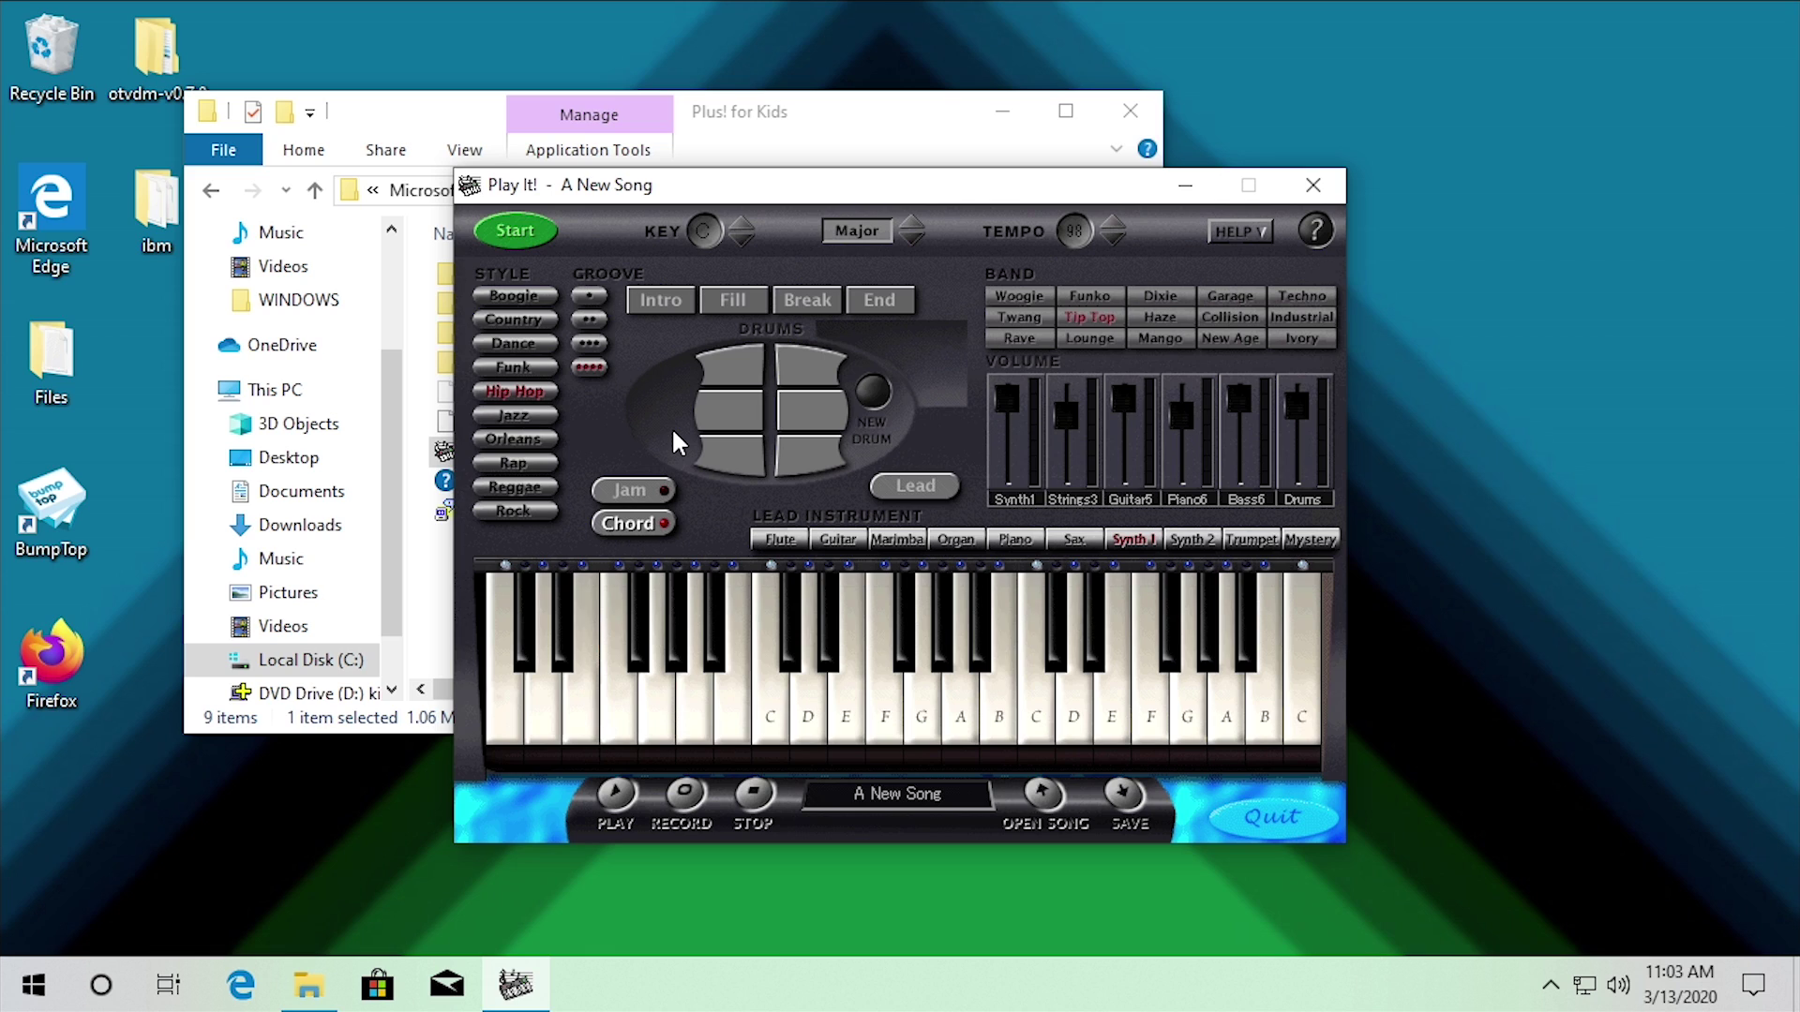
left_click(512, 415)
left_click(808, 722)
left_click(932, 724)
left_click(1033, 733)
Switch the music style to Rap and play several notes on the keyboard
left_click(518, 464)
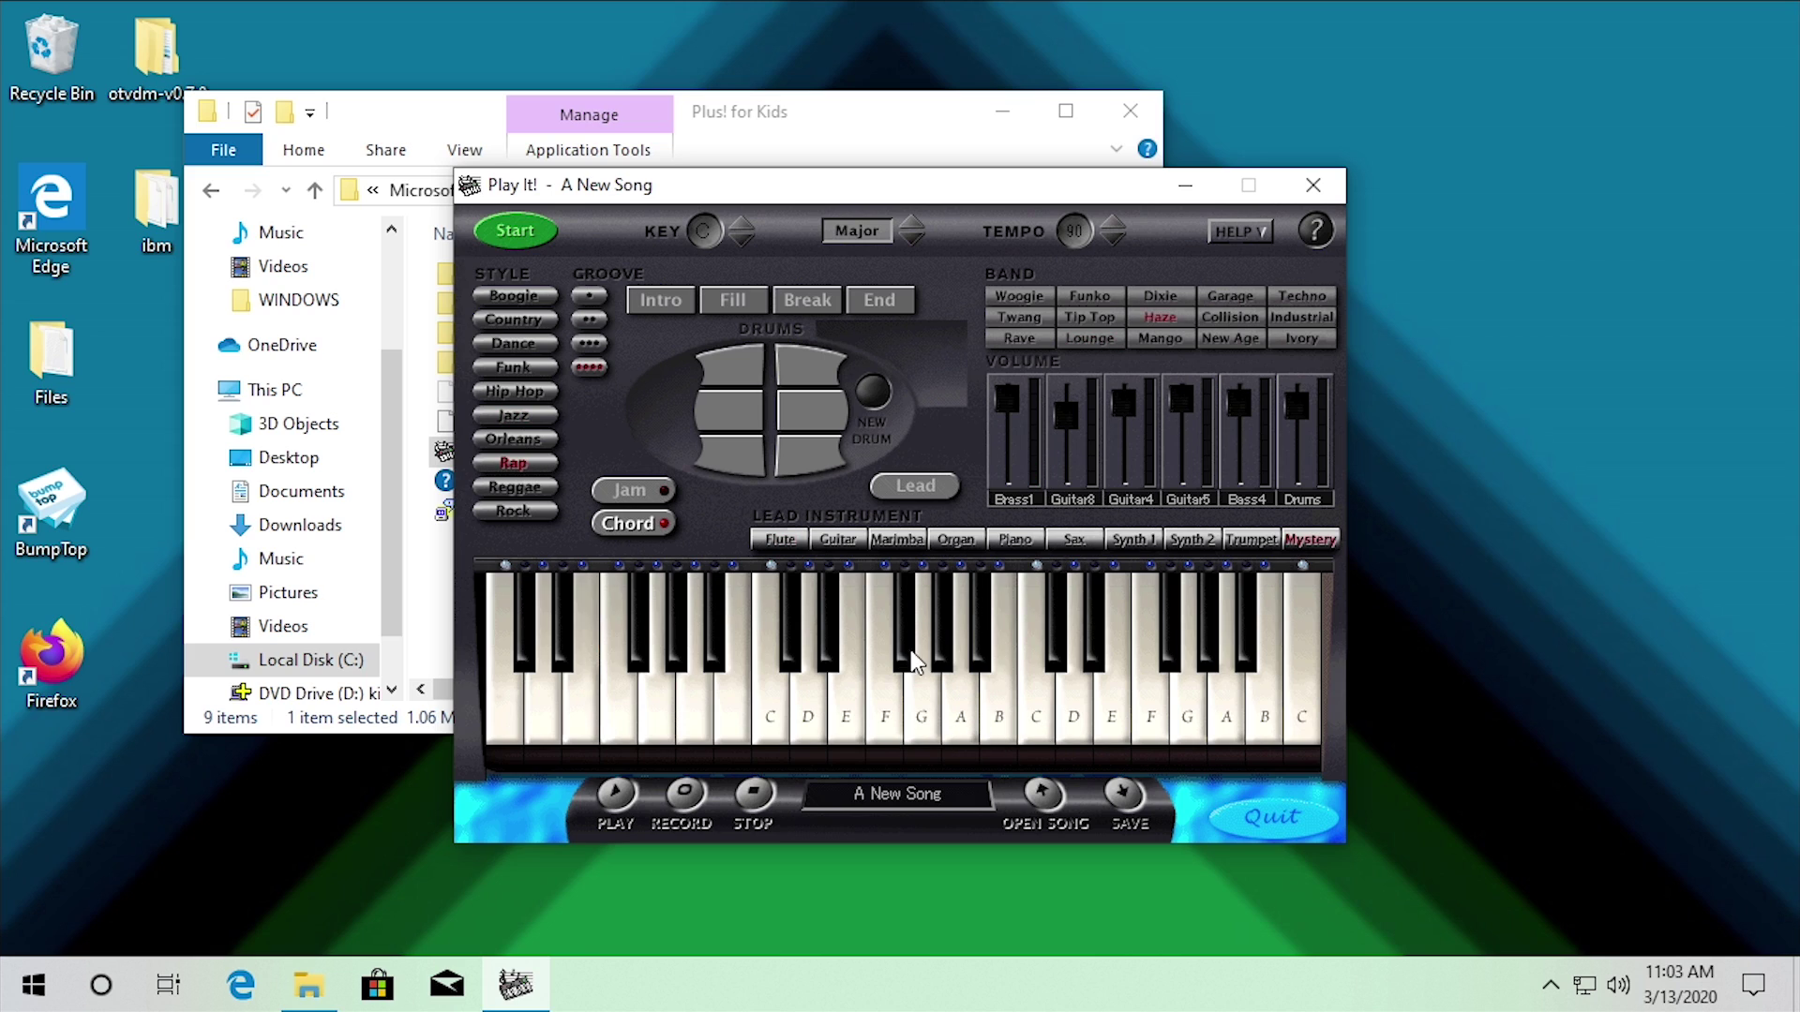
left_click(1172, 736)
left_click(1010, 731)
left_click(932, 717)
Record a short melody with the F, G, A and B notes, stop recording, and play it back
key("f")
key("g")
key("a")
key("b")
key("f")
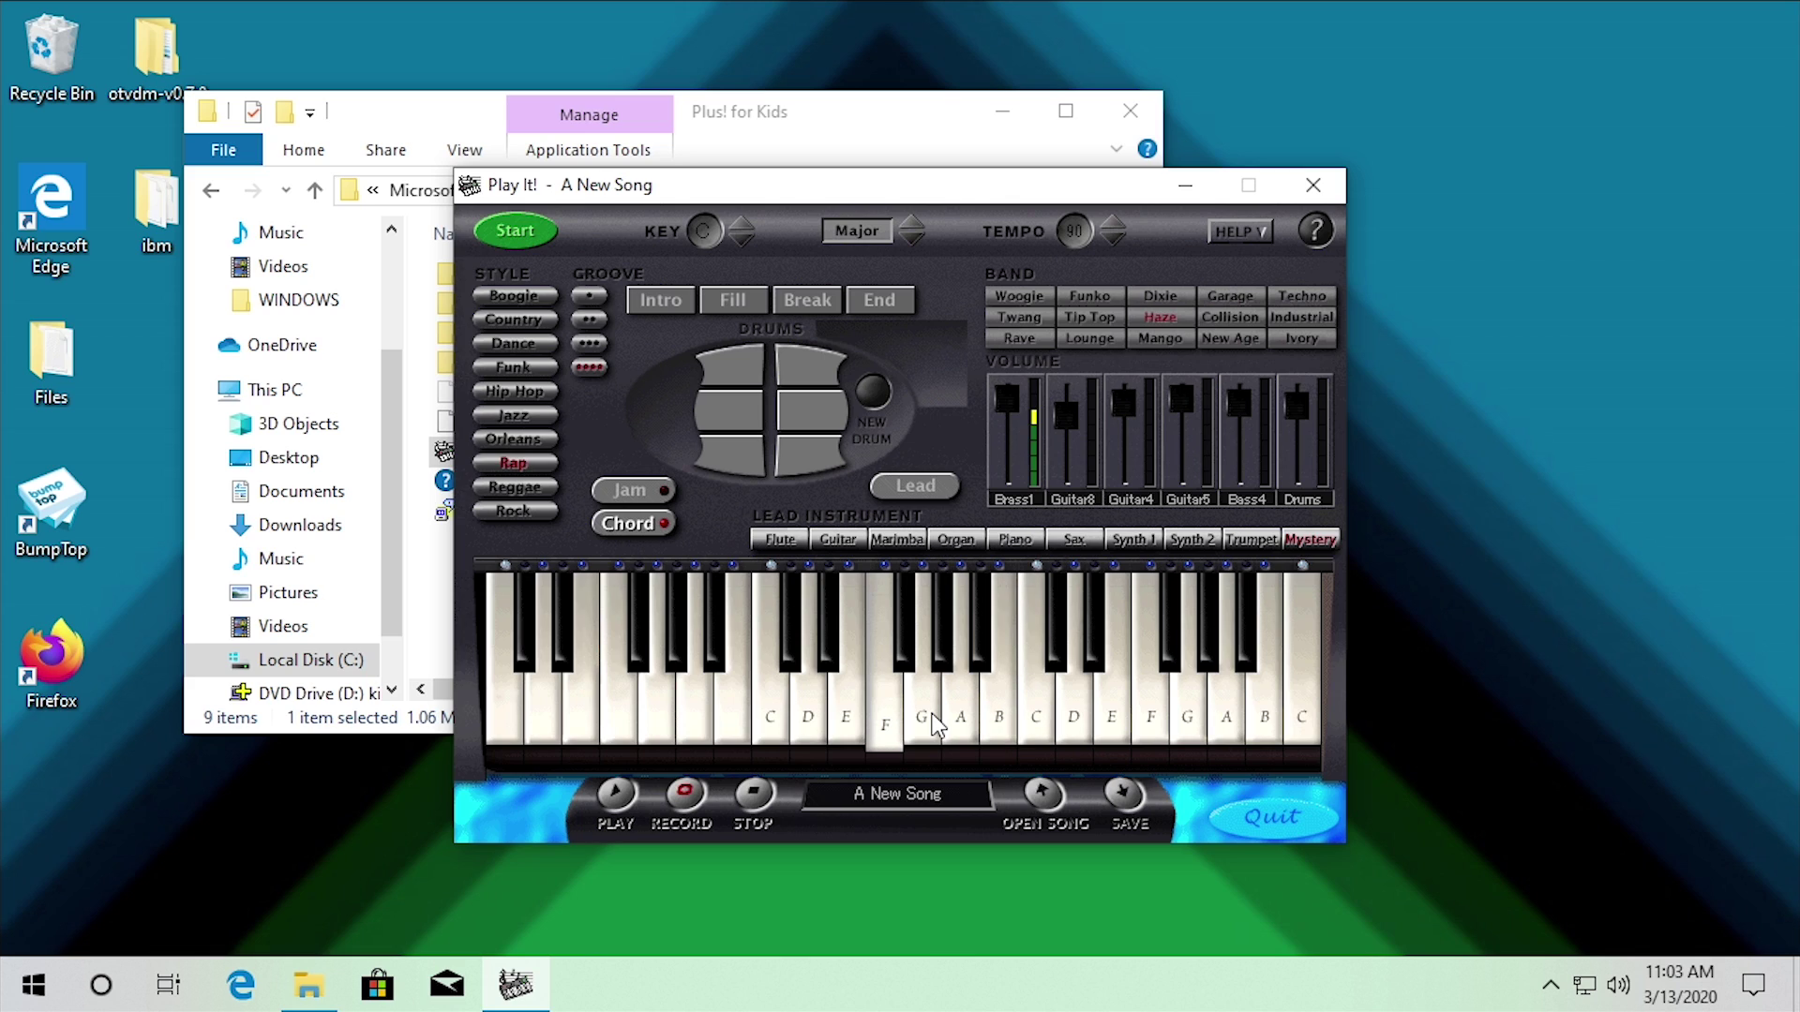
left_click(986, 713)
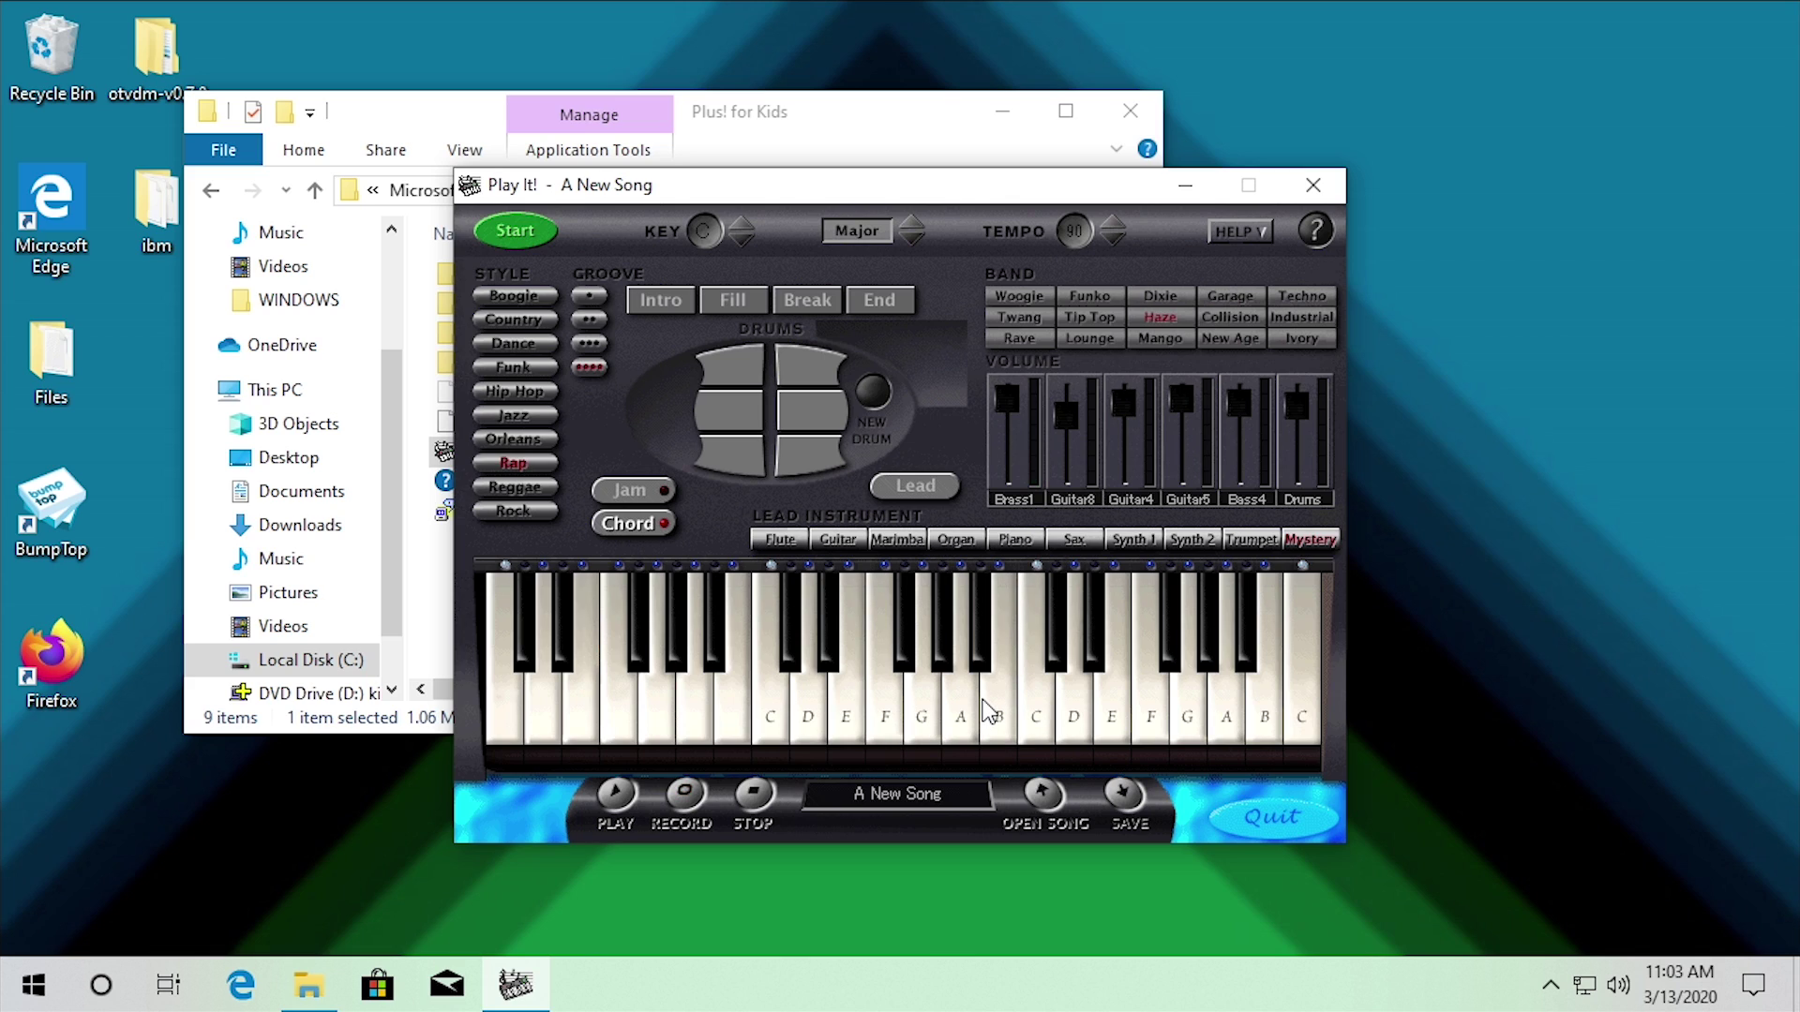
key("f")
left_click(989, 713)
left_click(989, 713)
left_click(755, 797)
left_click(622, 786)
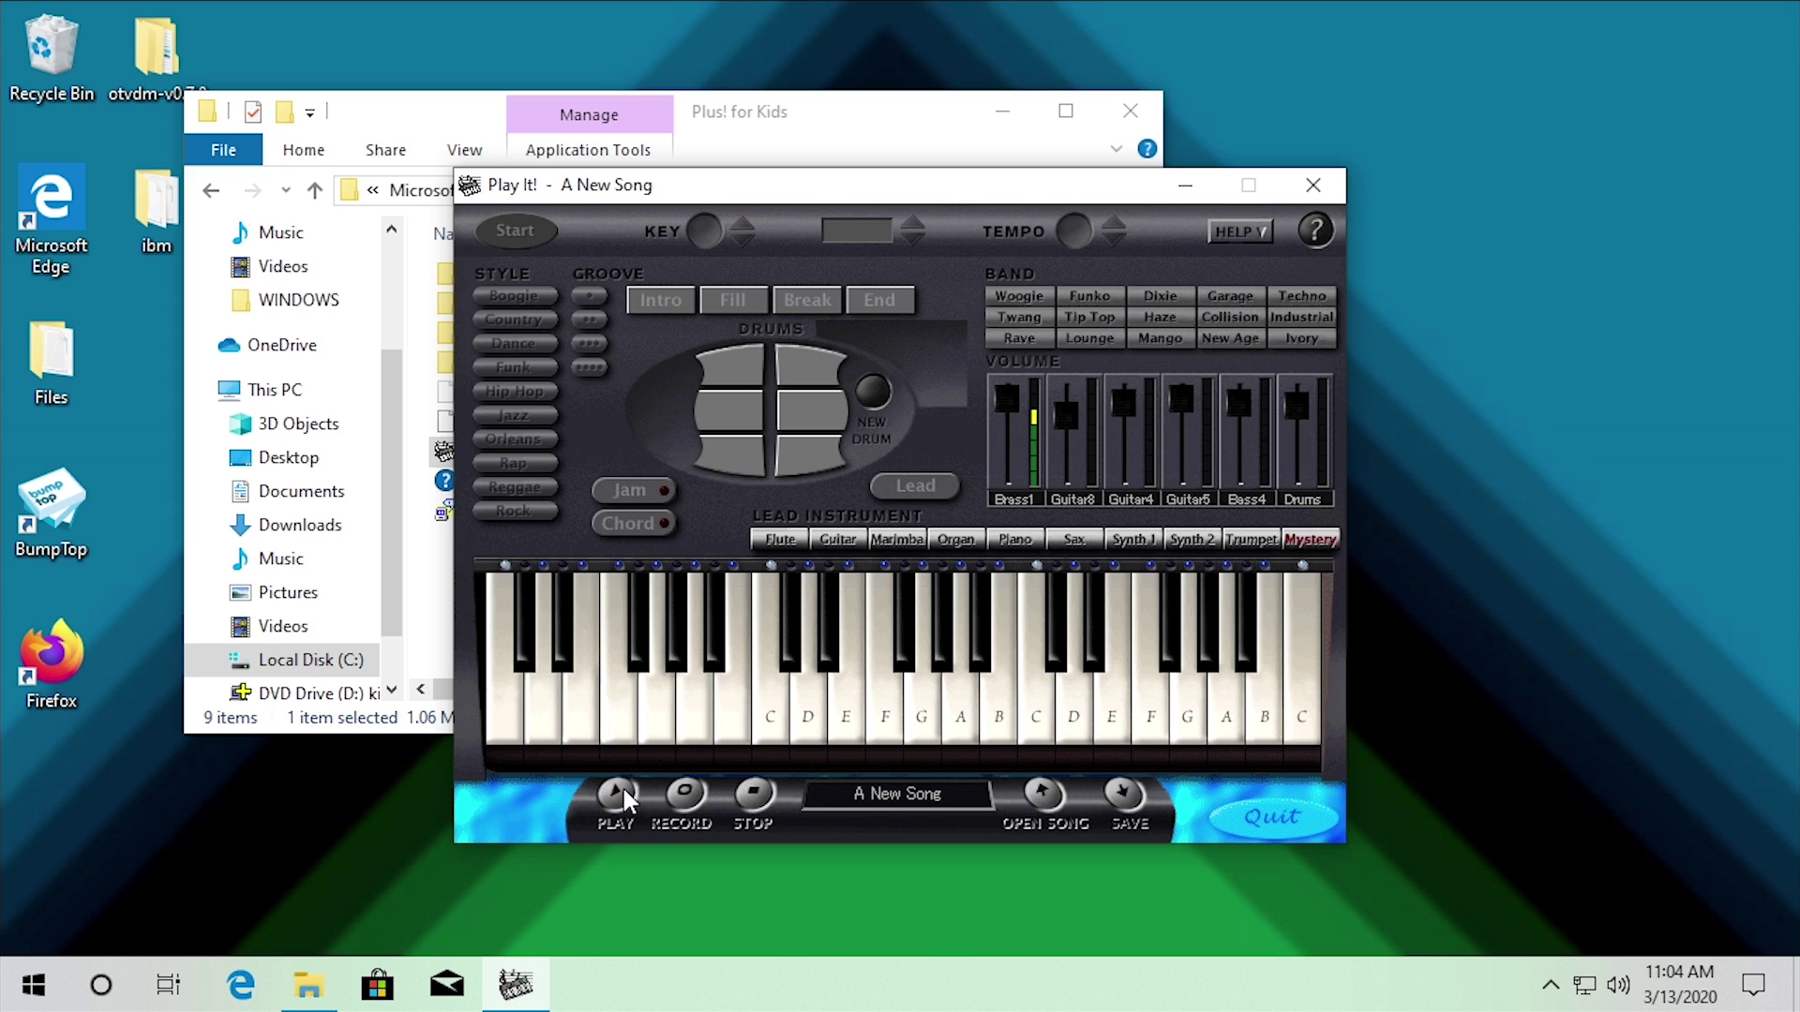
left_click(752, 792)
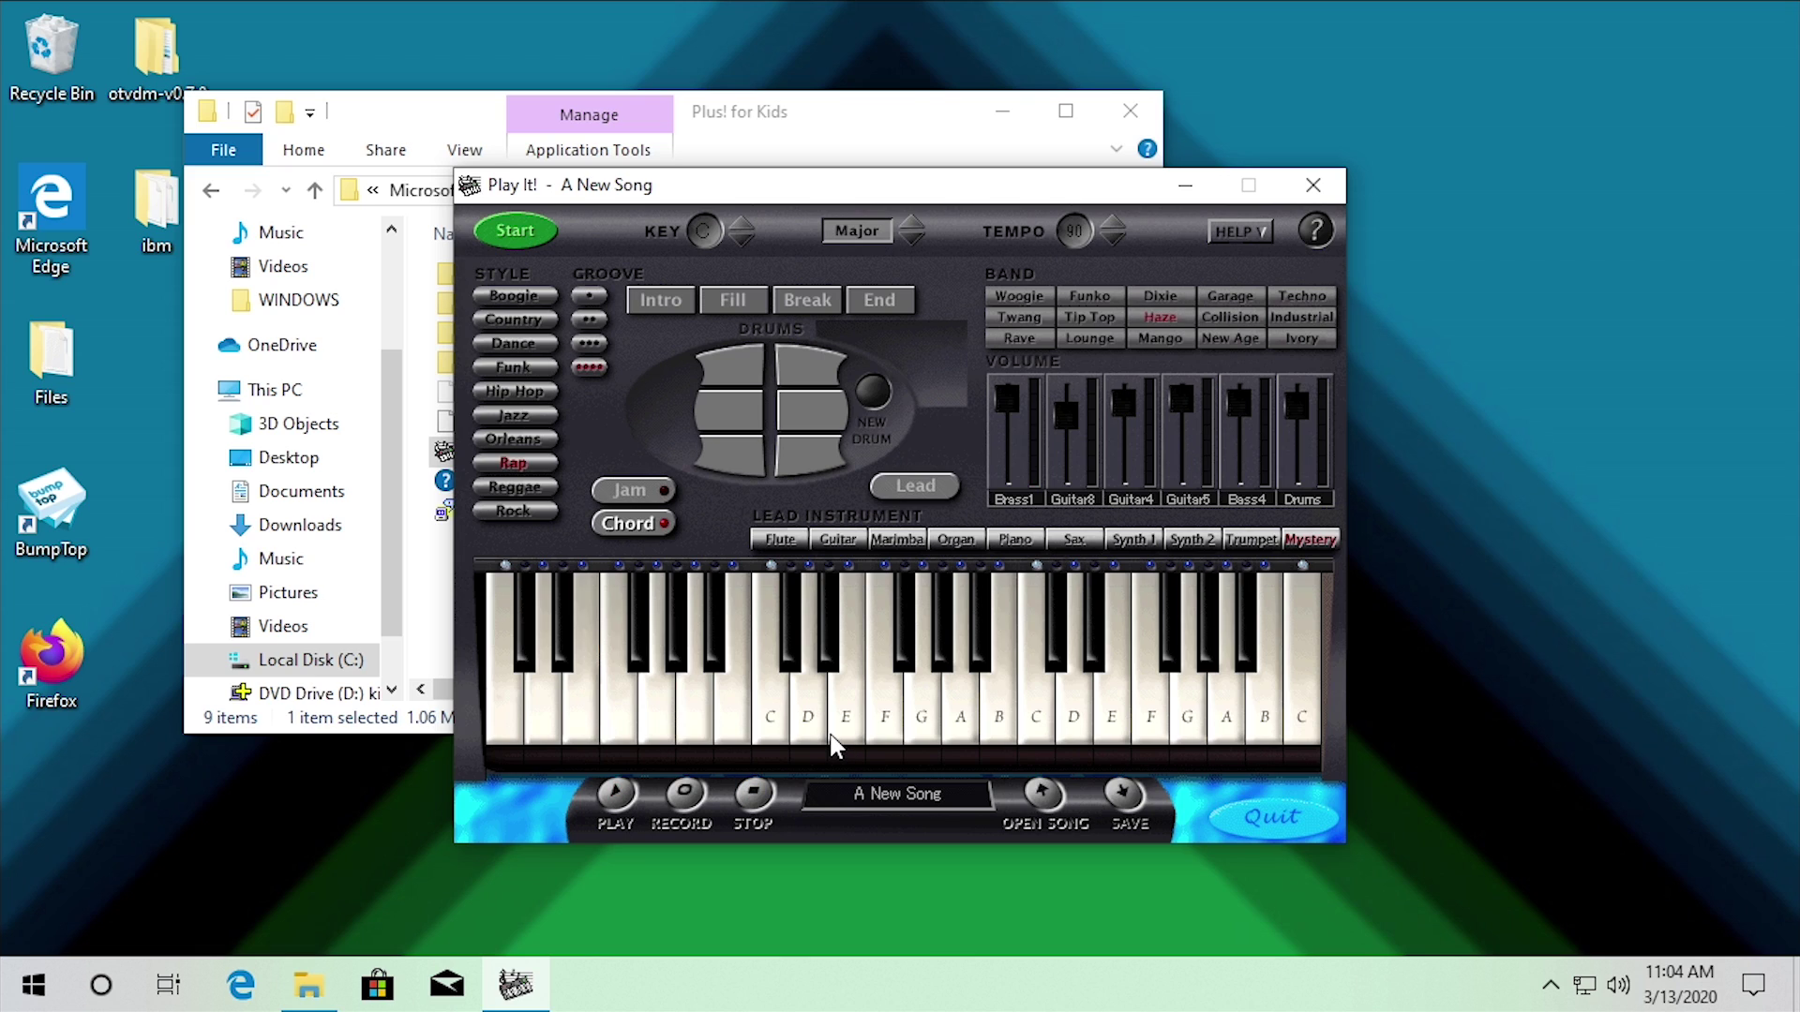
Save the recorded song to the desktop as test.jbx and quit Play It!
left_click(1133, 790)
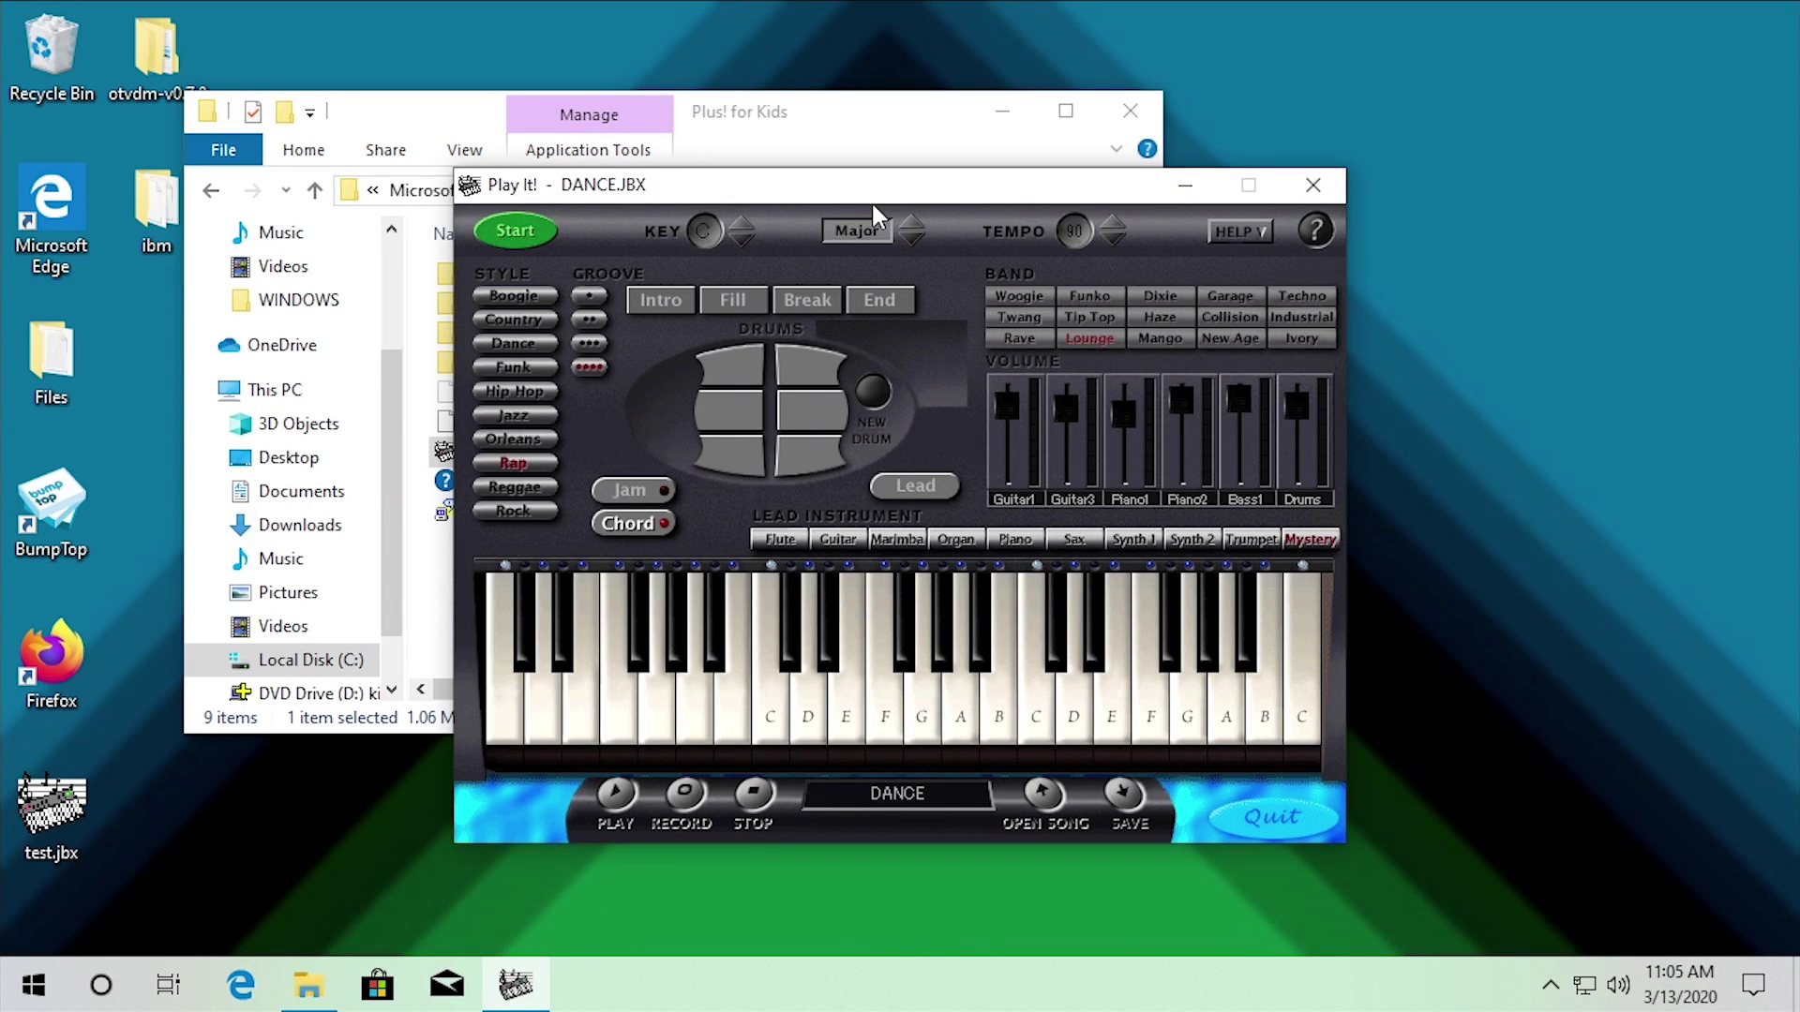
left_click(1312, 185)
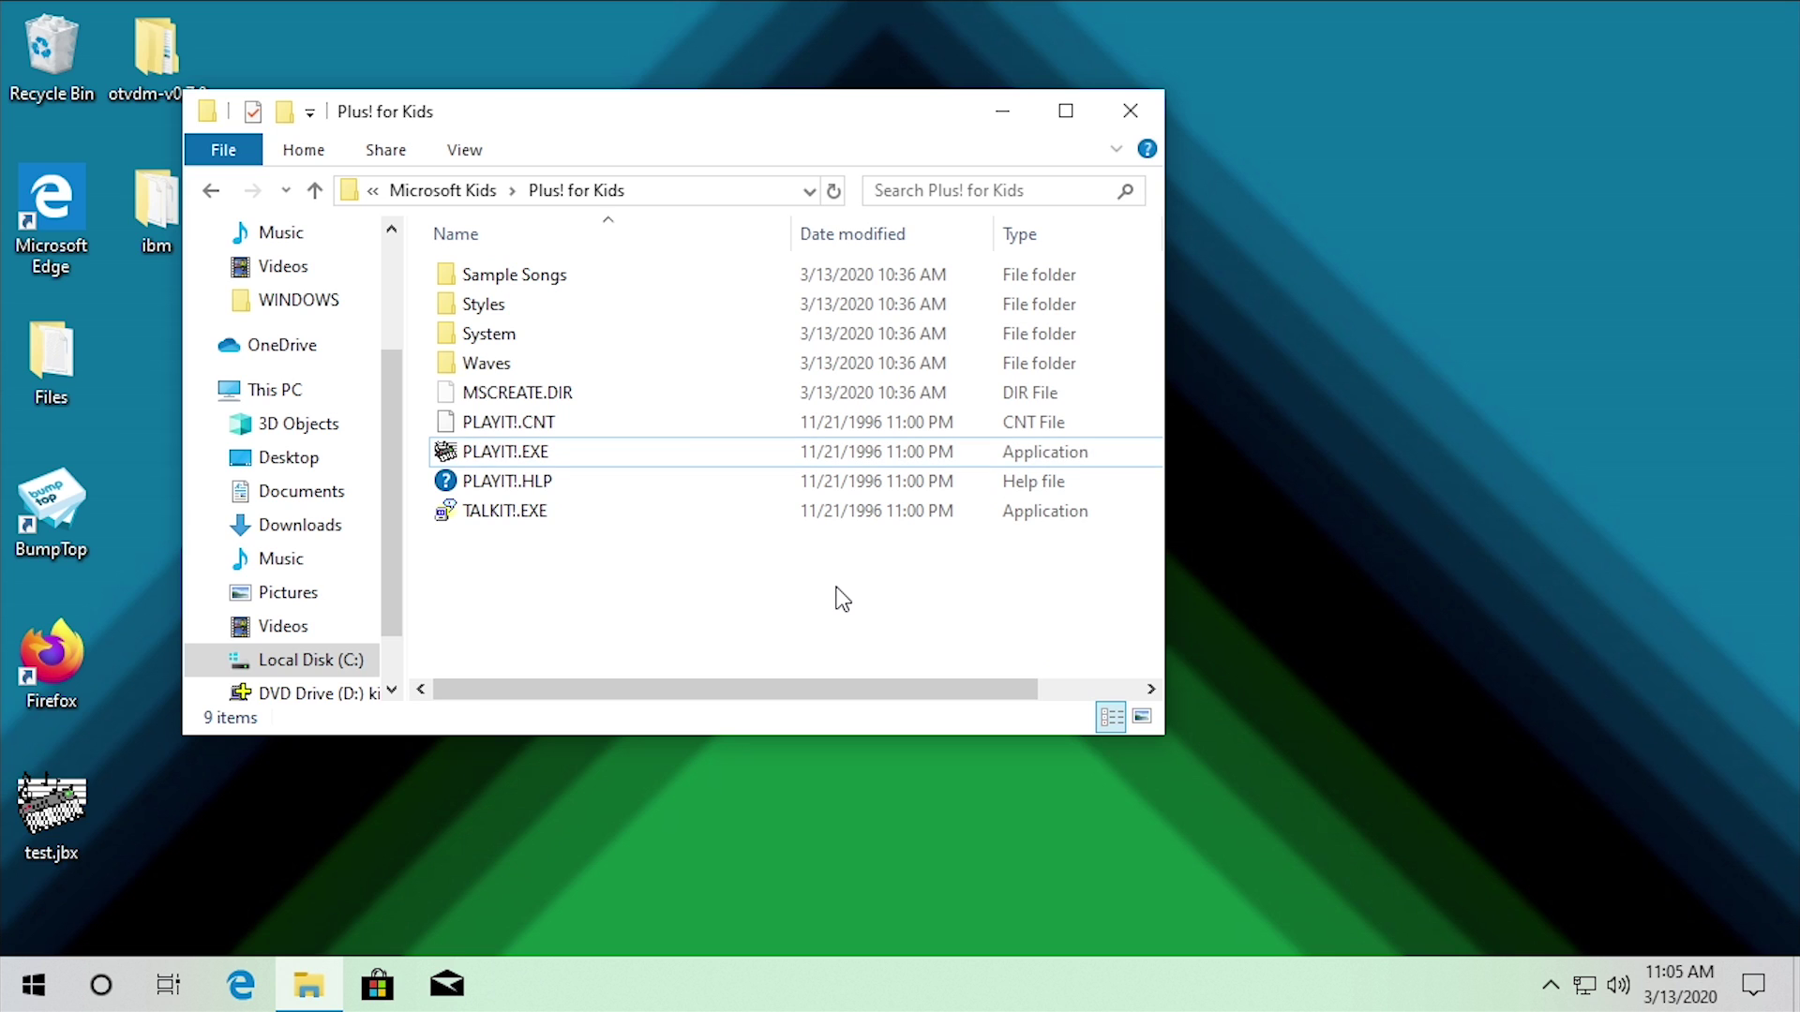
Launch TALKIT!.EXE and have it speak "Hello everybody and welcome back to another video!"
double_click(517, 513)
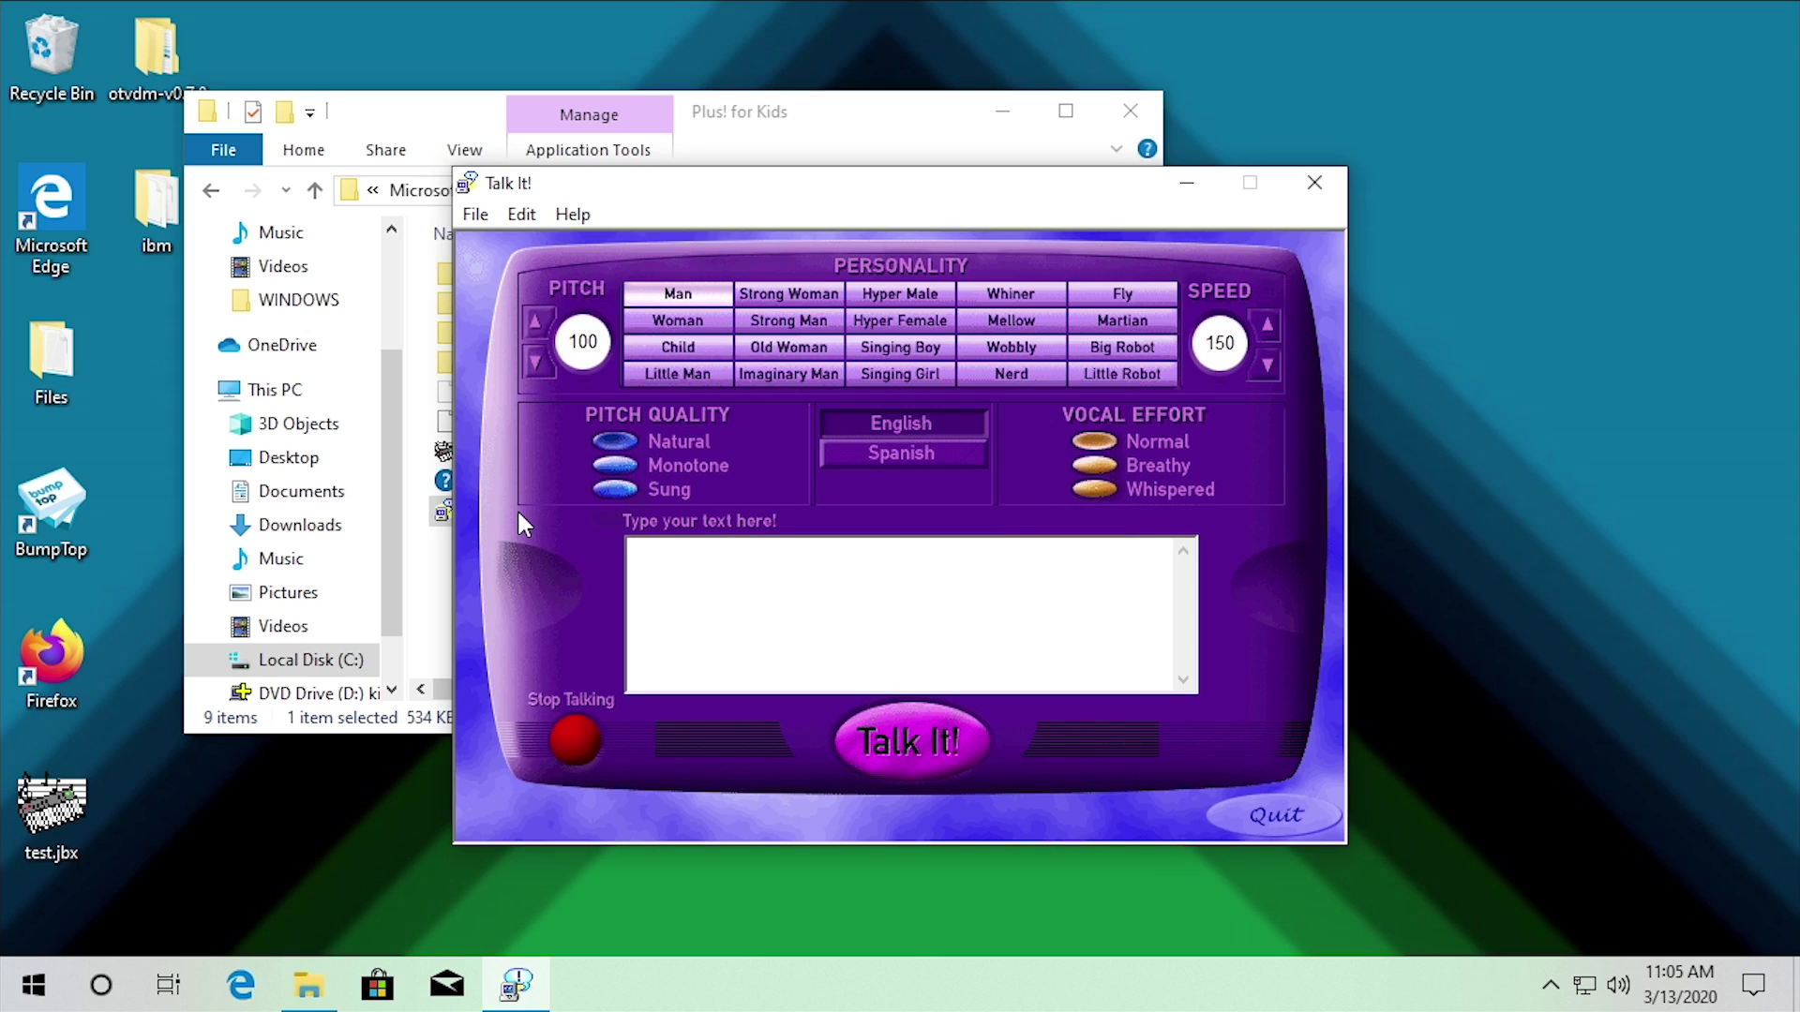
type("Hello everybody and welcome back to another video!")
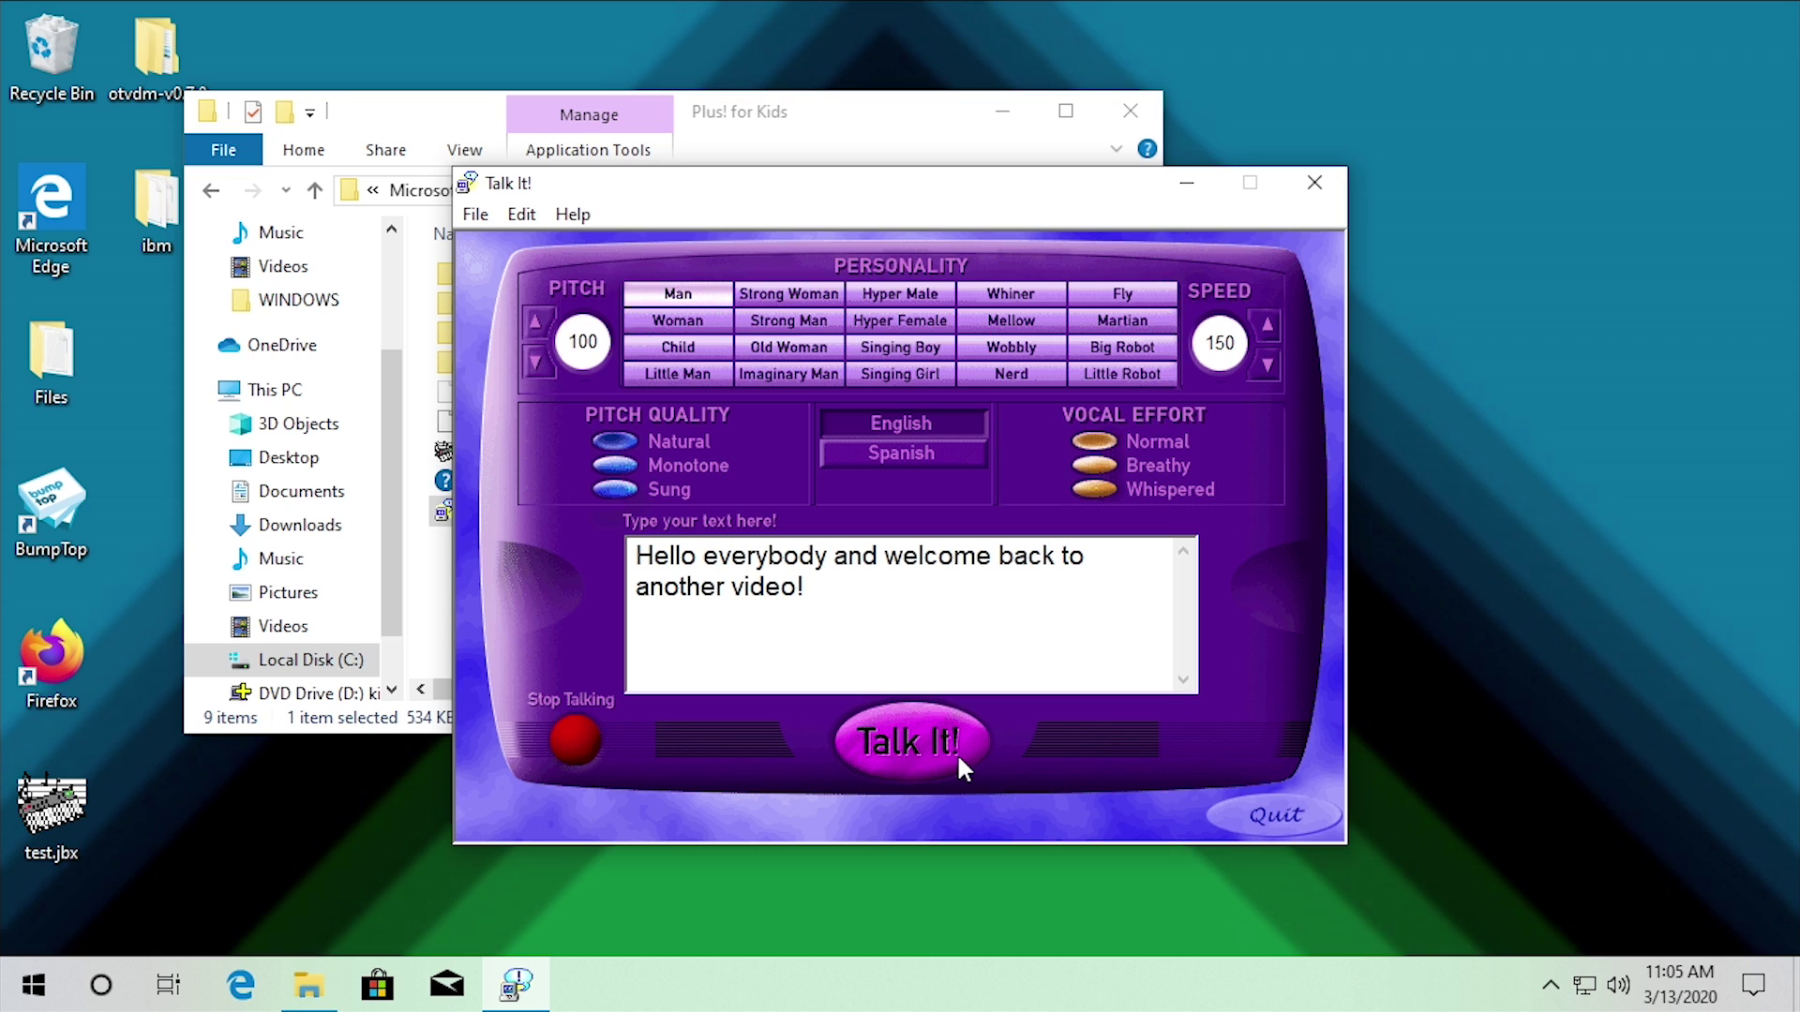
left_click(928, 741)
key("BackSpace")
left_click(877, 729)
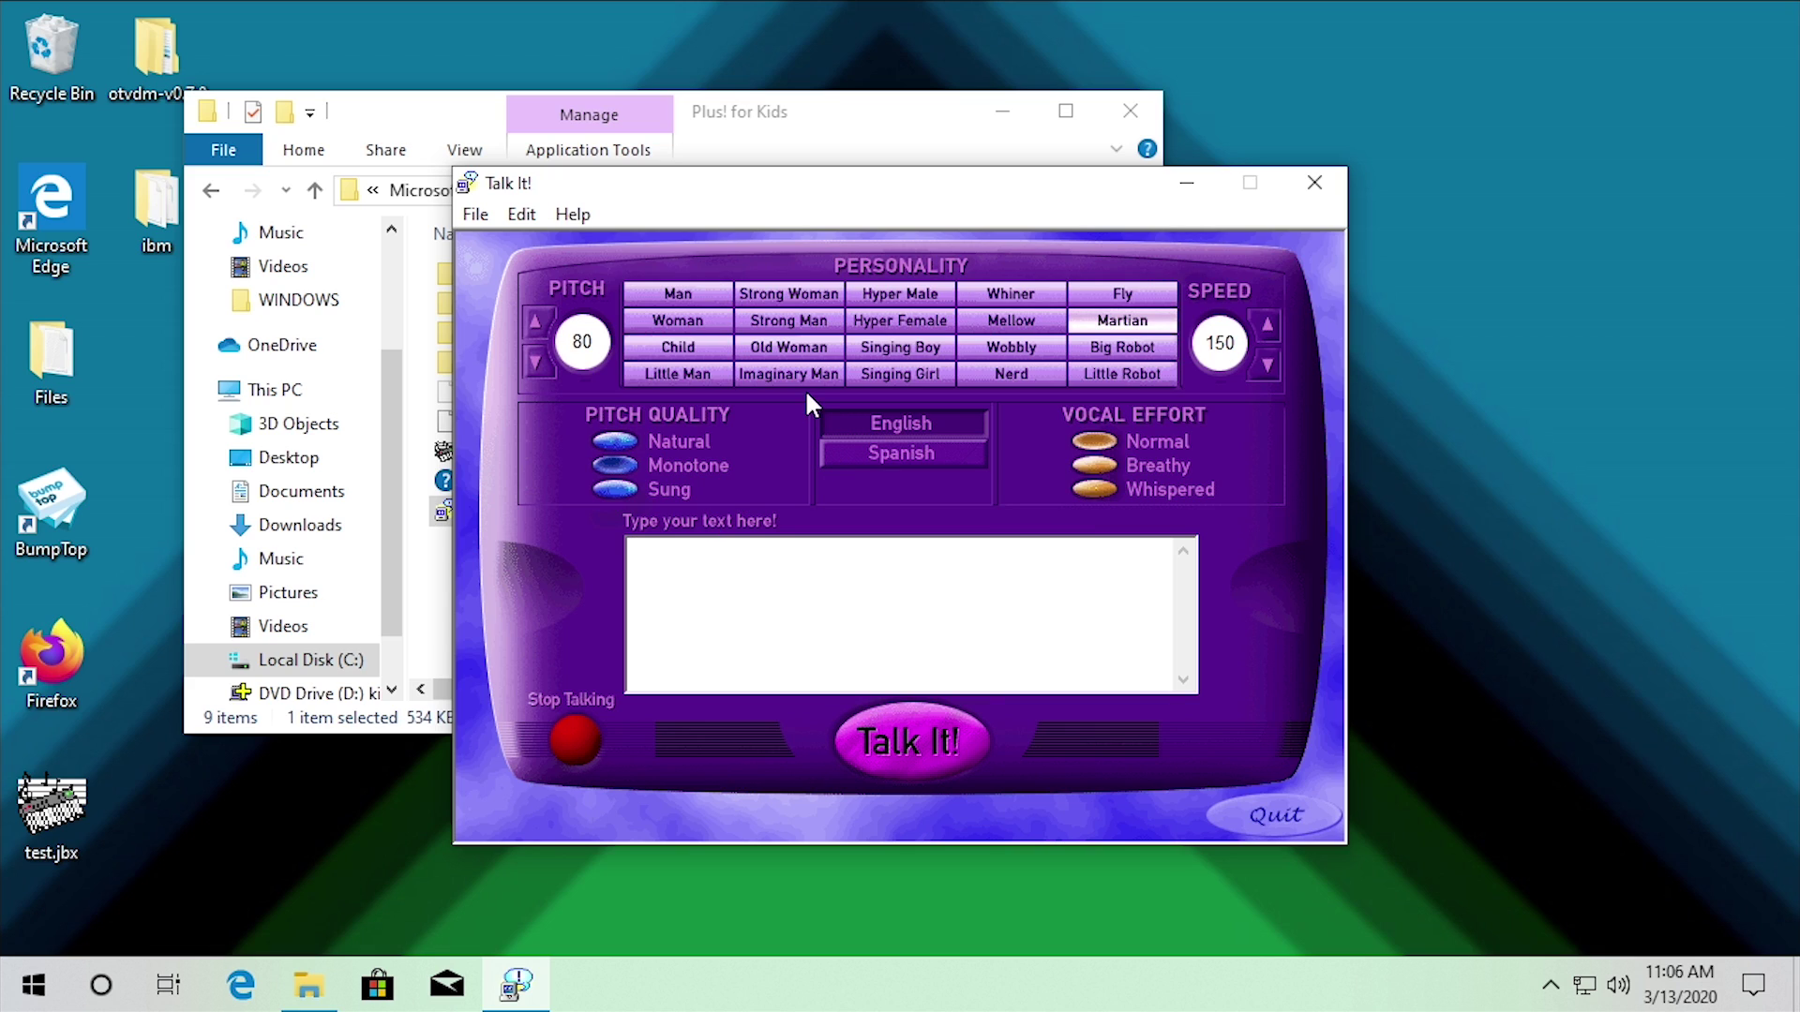
View the About Talk It! details and the system information, and quit Talk It!
left_click(573, 214)
left_click(583, 238)
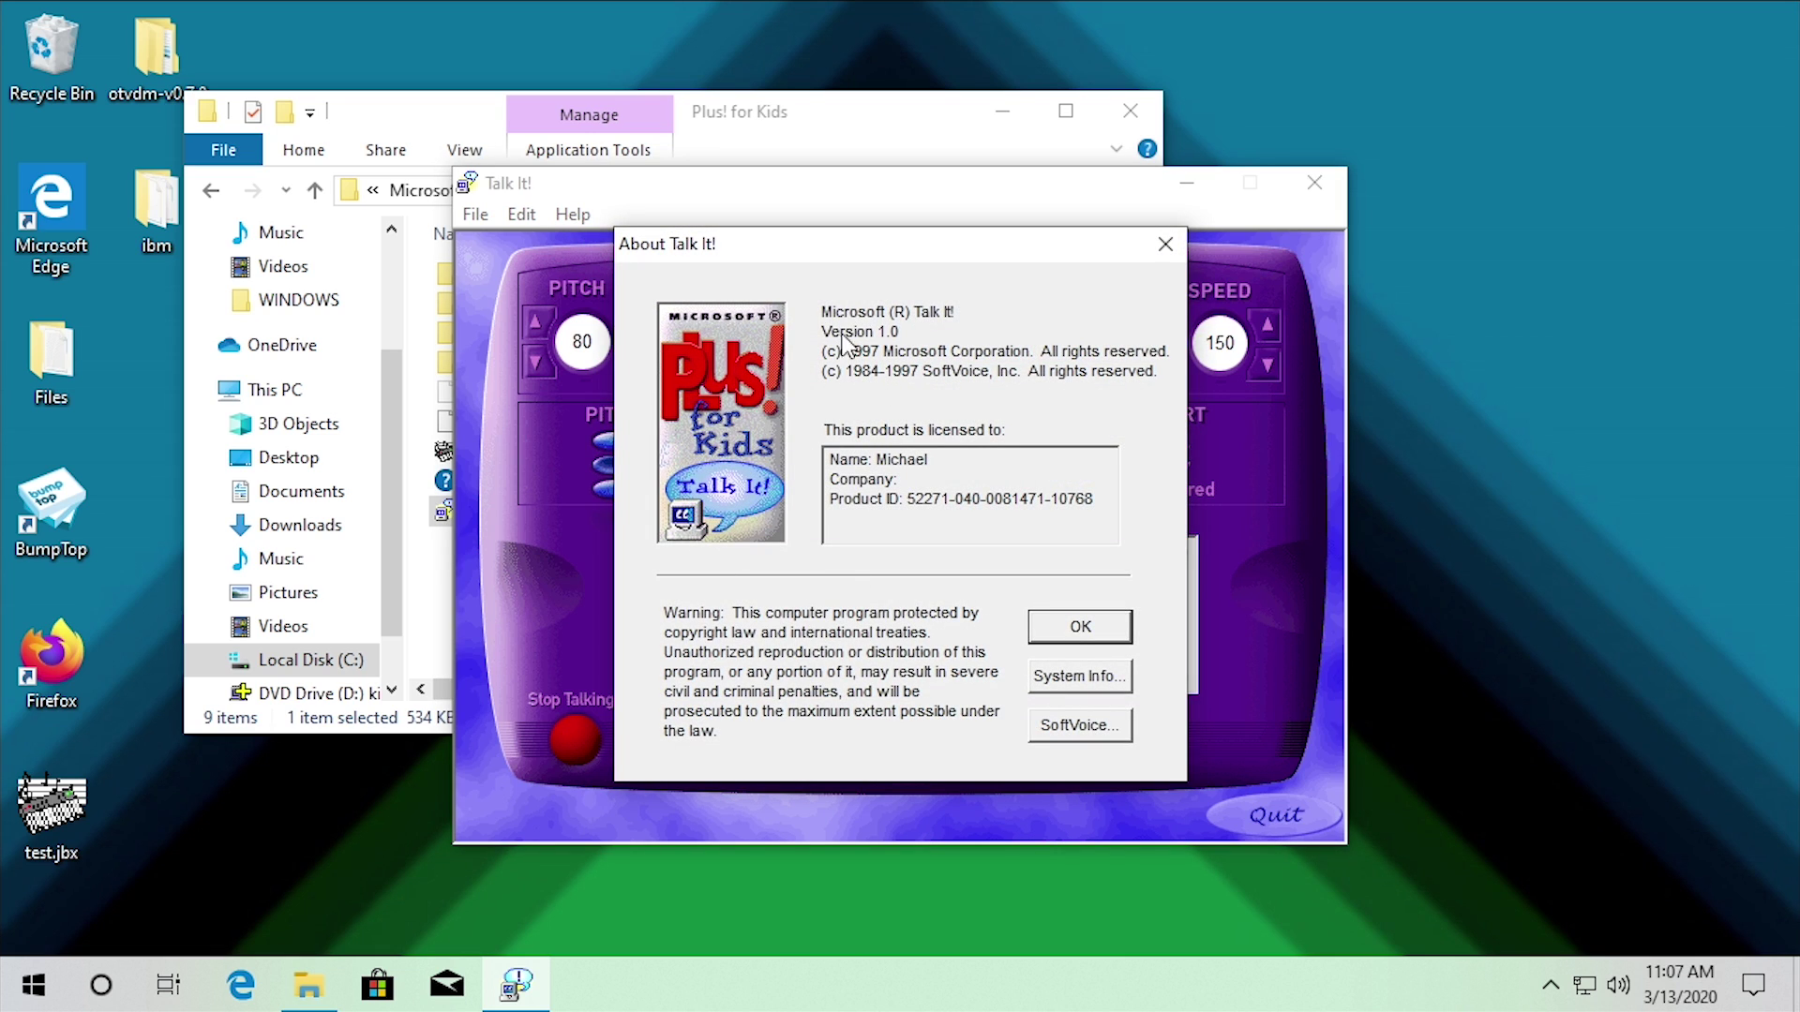
left_click(1075, 679)
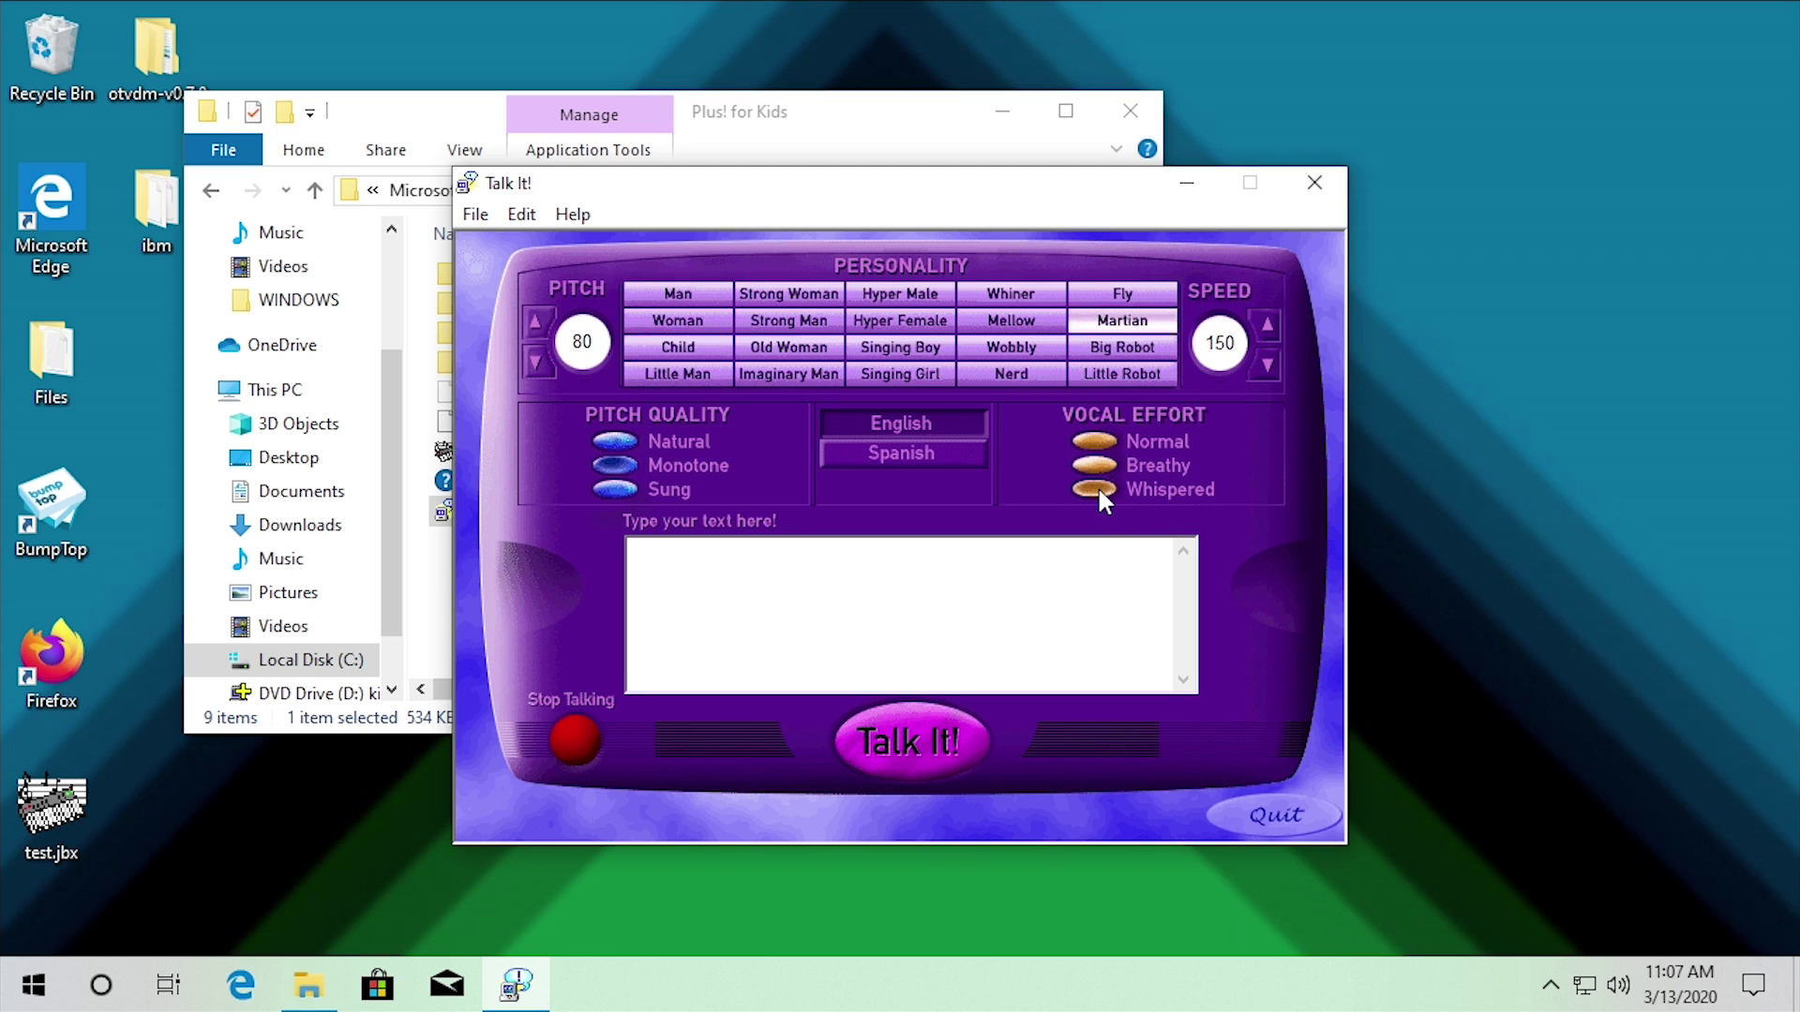
left_click(1314, 182)
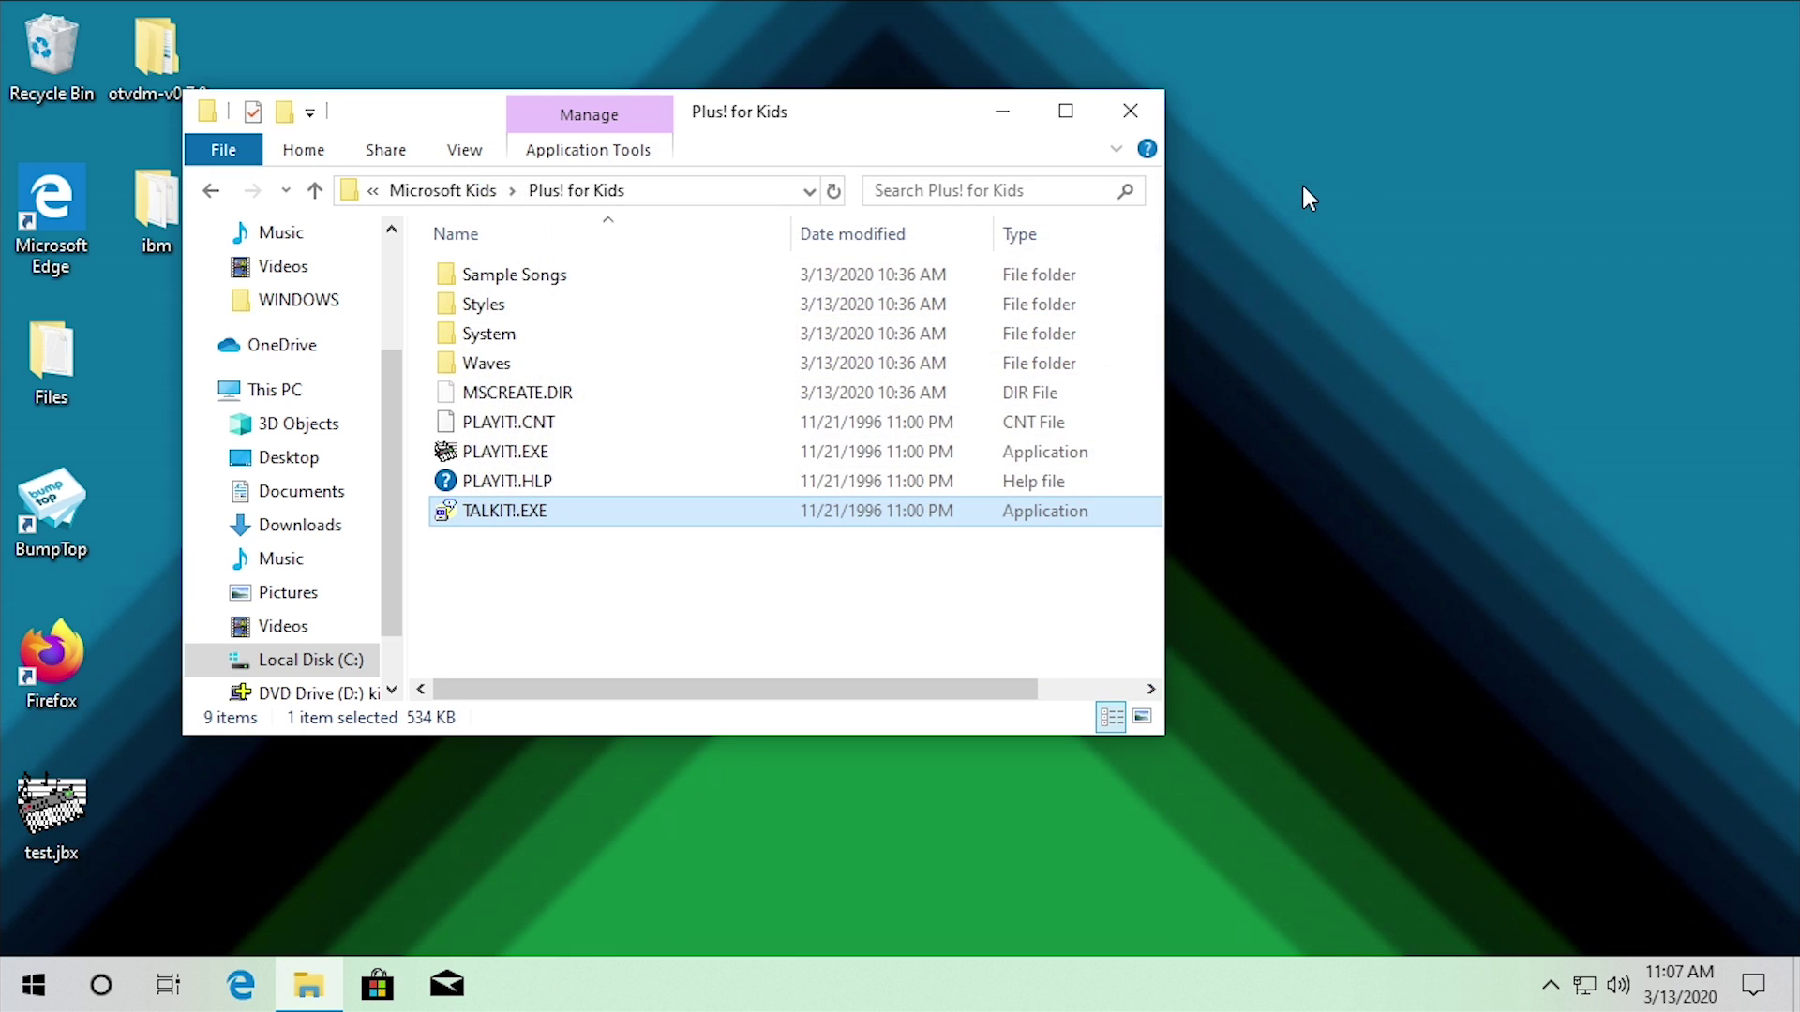
Go to the Paint It! folder inside Microsoft Kids > Common Files and launch PAINTIT!.EXE
left_click(789, 560)
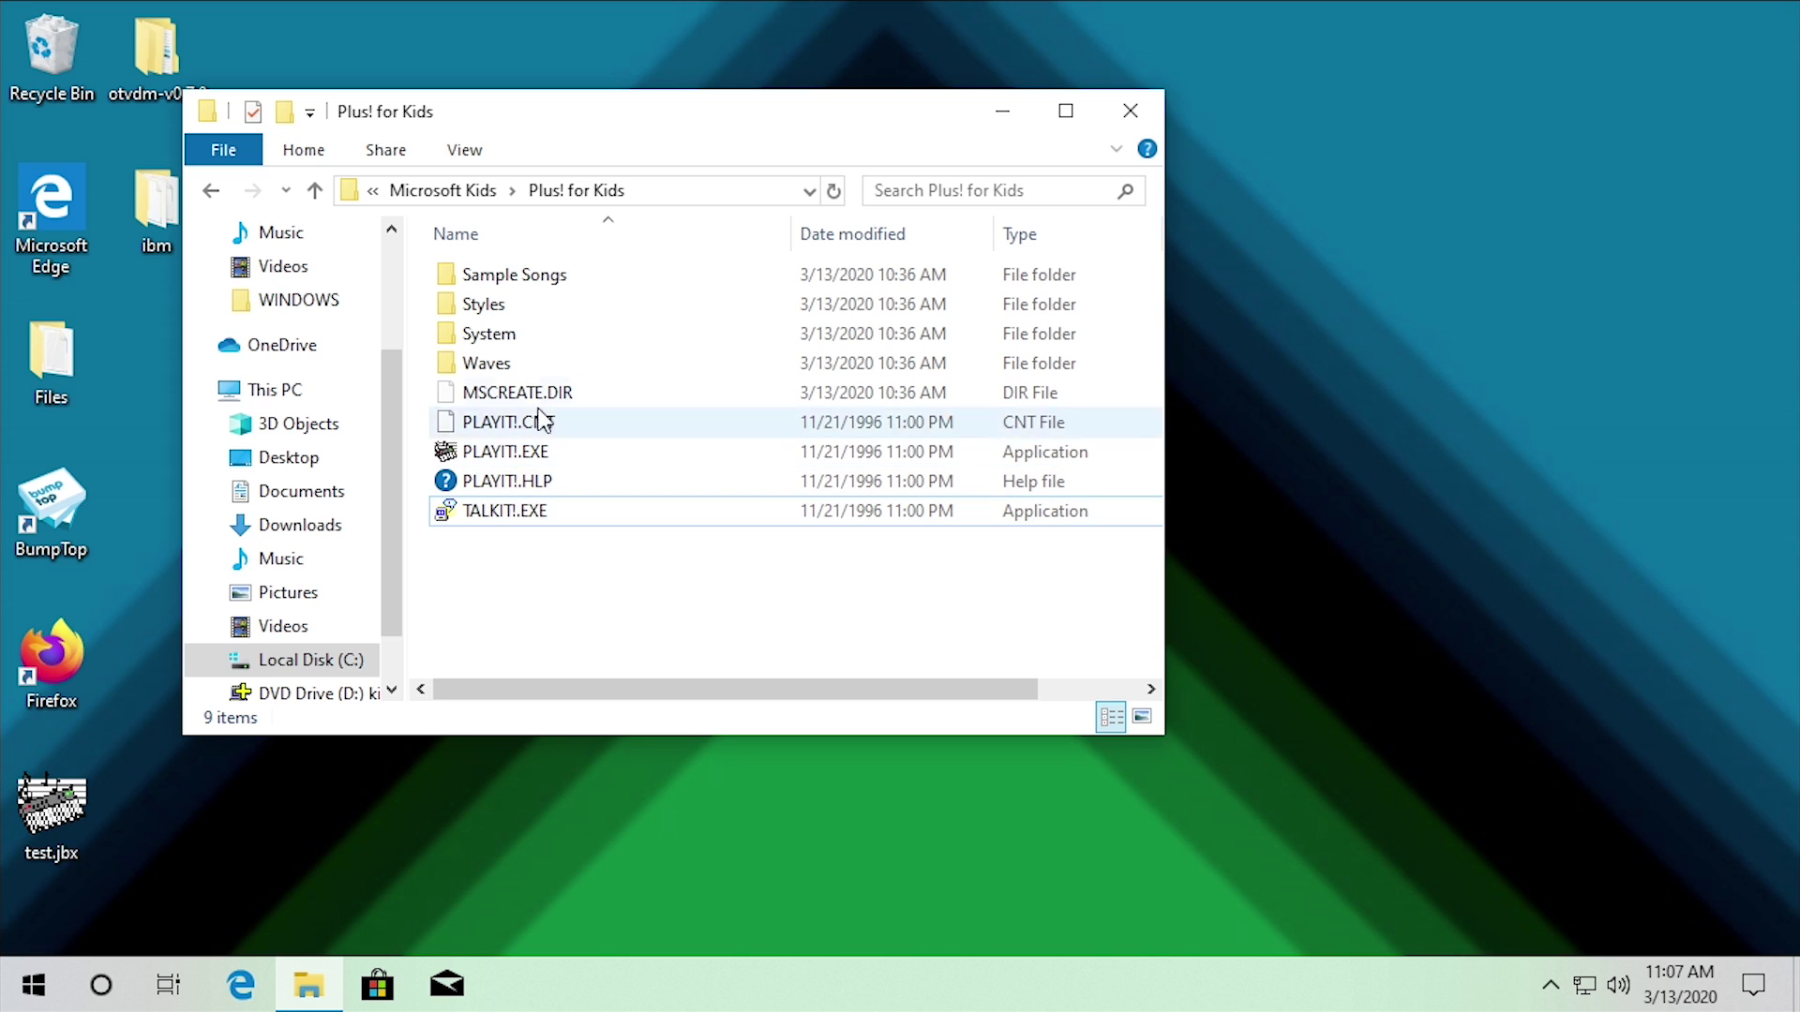
left_click(451, 193)
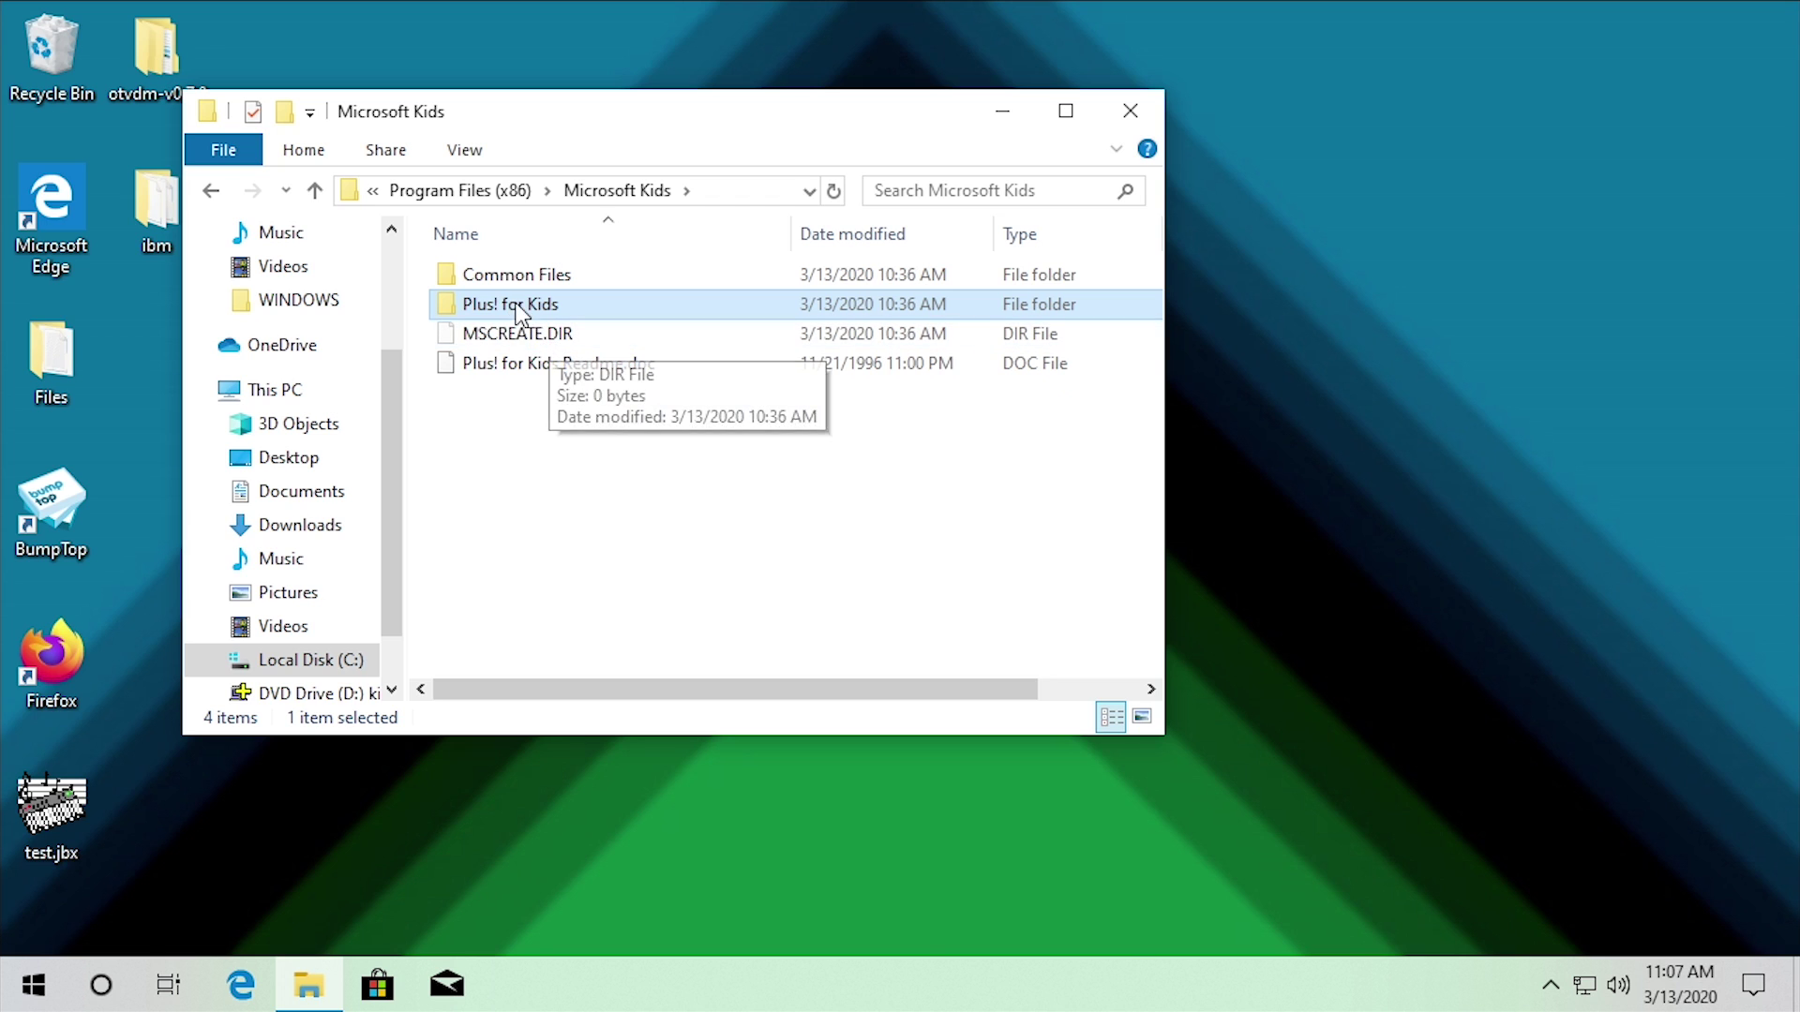
left_click(531, 276)
double_click(531, 276)
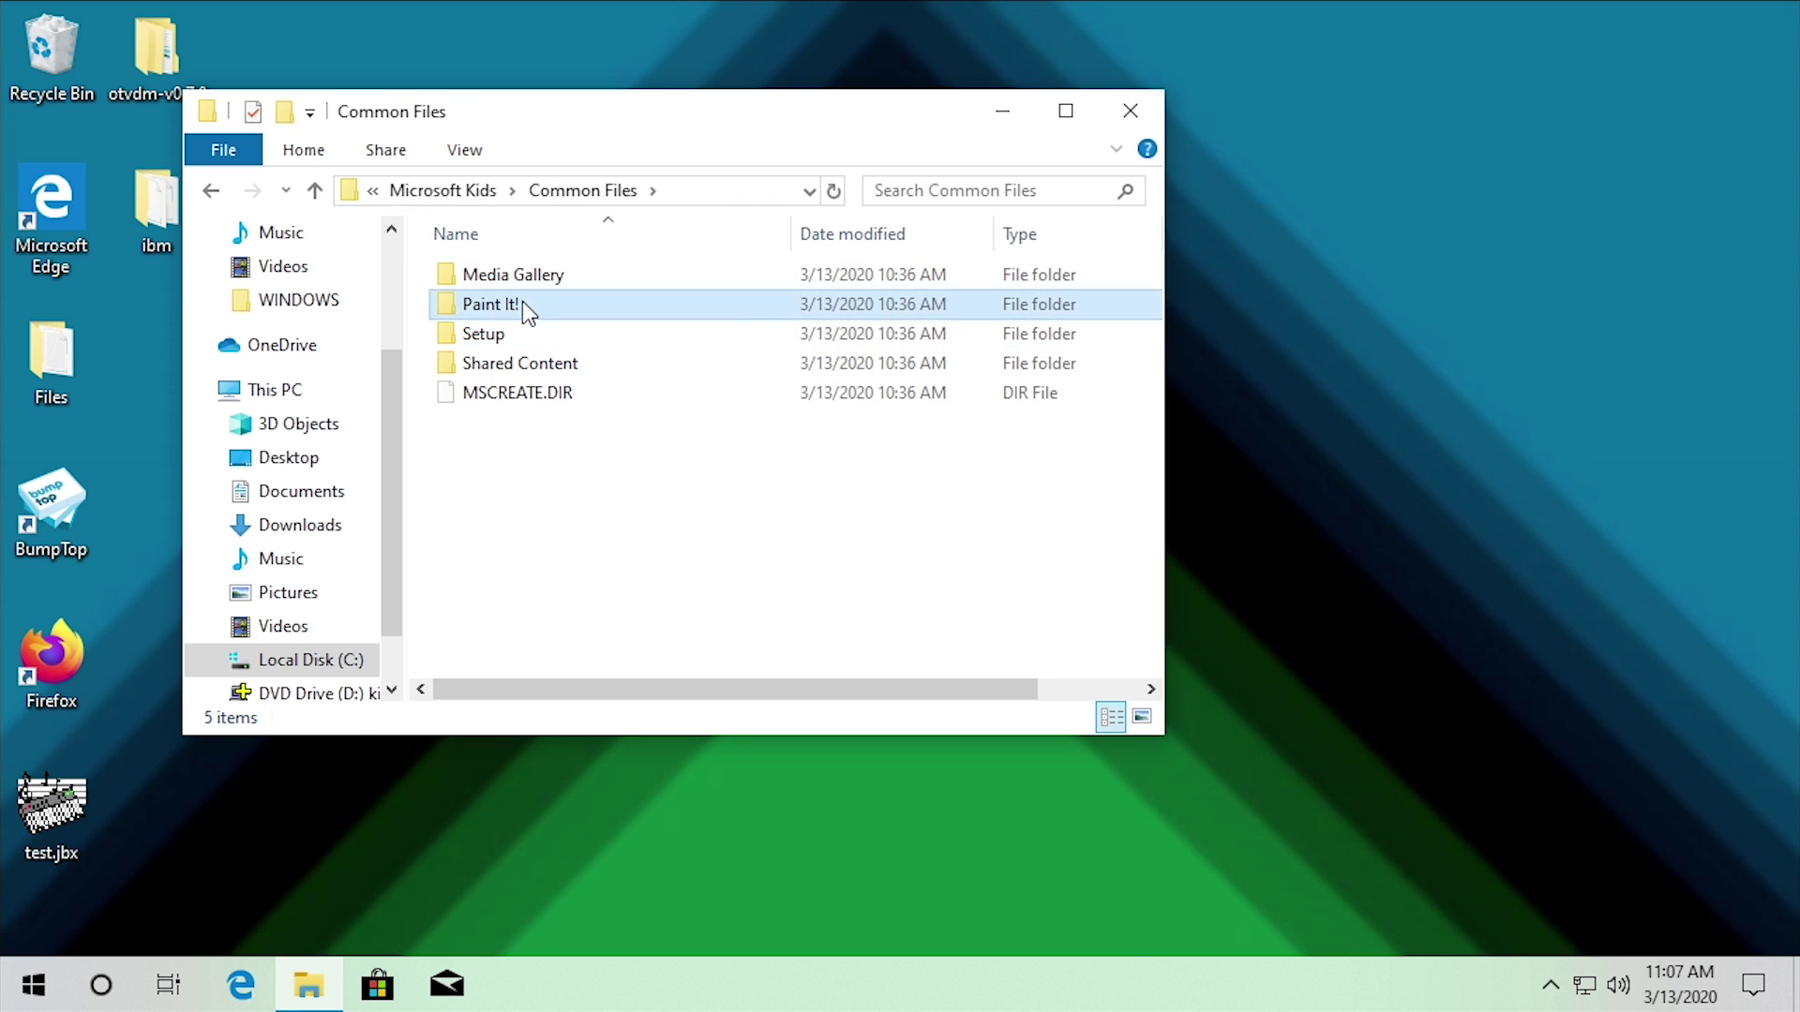
double_click(521, 301)
double_click(538, 366)
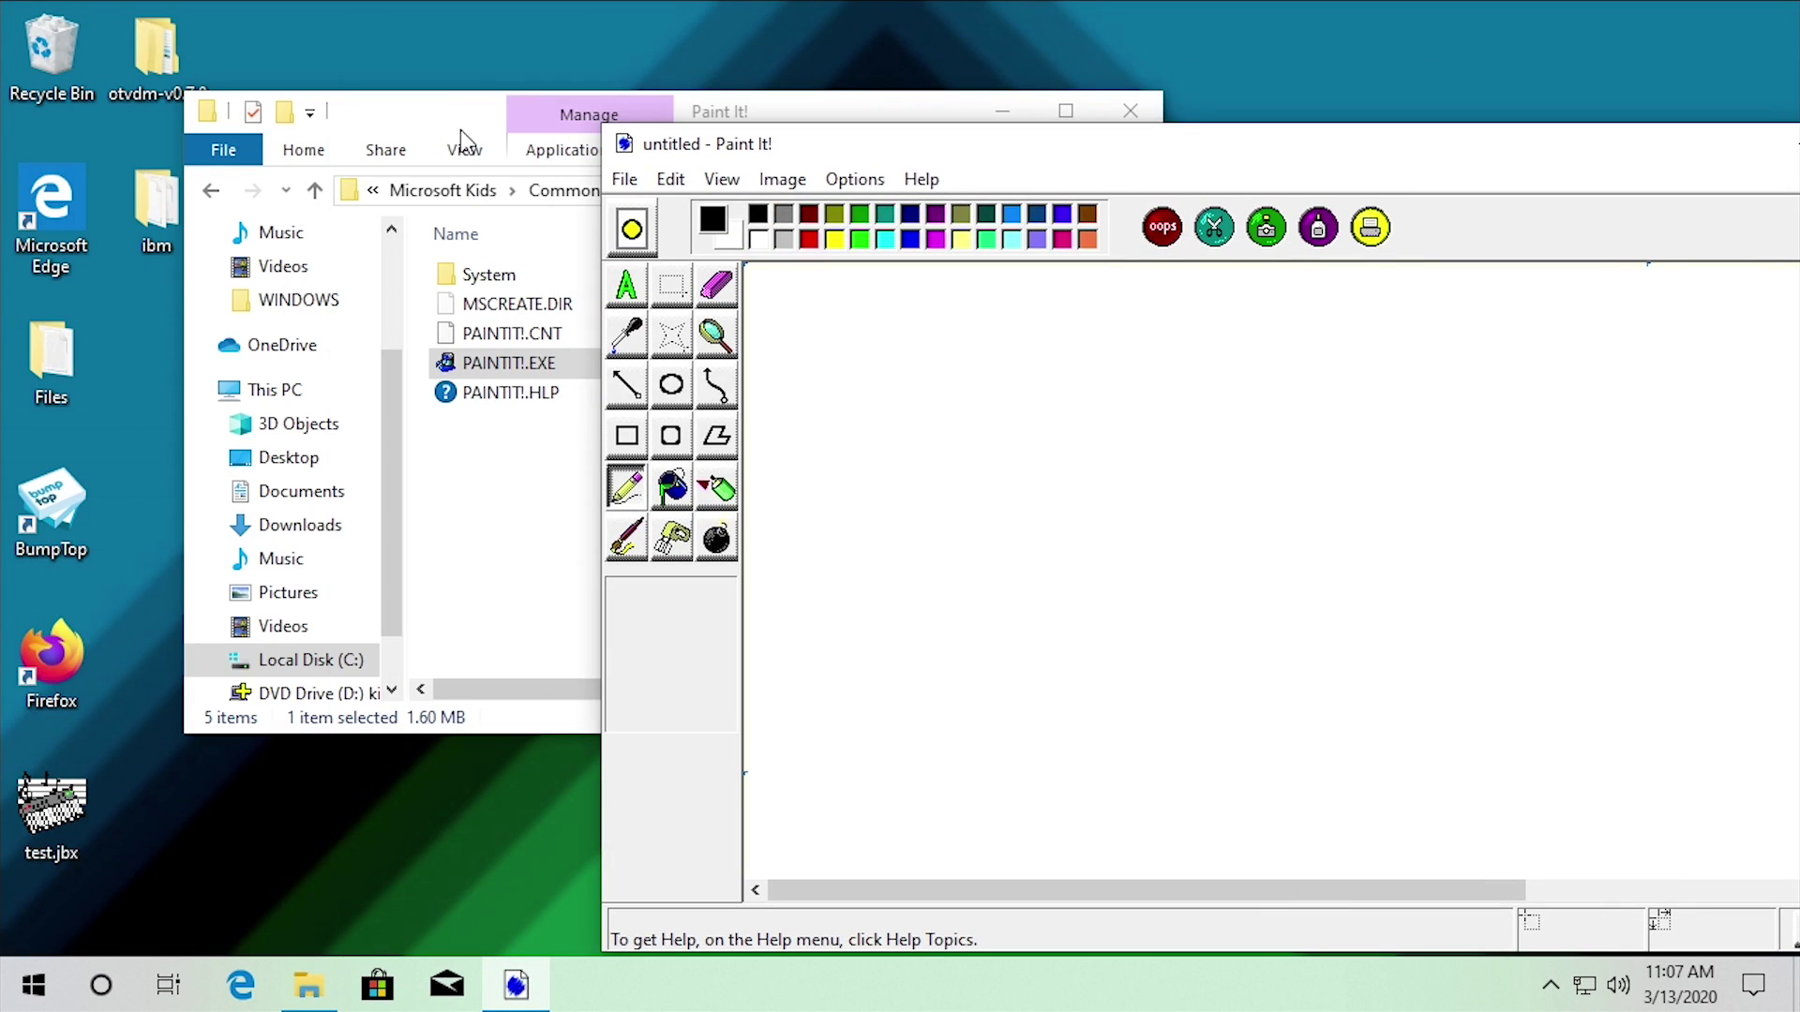
Launch PICTPICK.EXE from the Media Gallery folder and place the Picture Picker beside Paint It!, with File Explorer minimized
left_click_drag(462, 141, 514, 156)
left_click(667, 246)
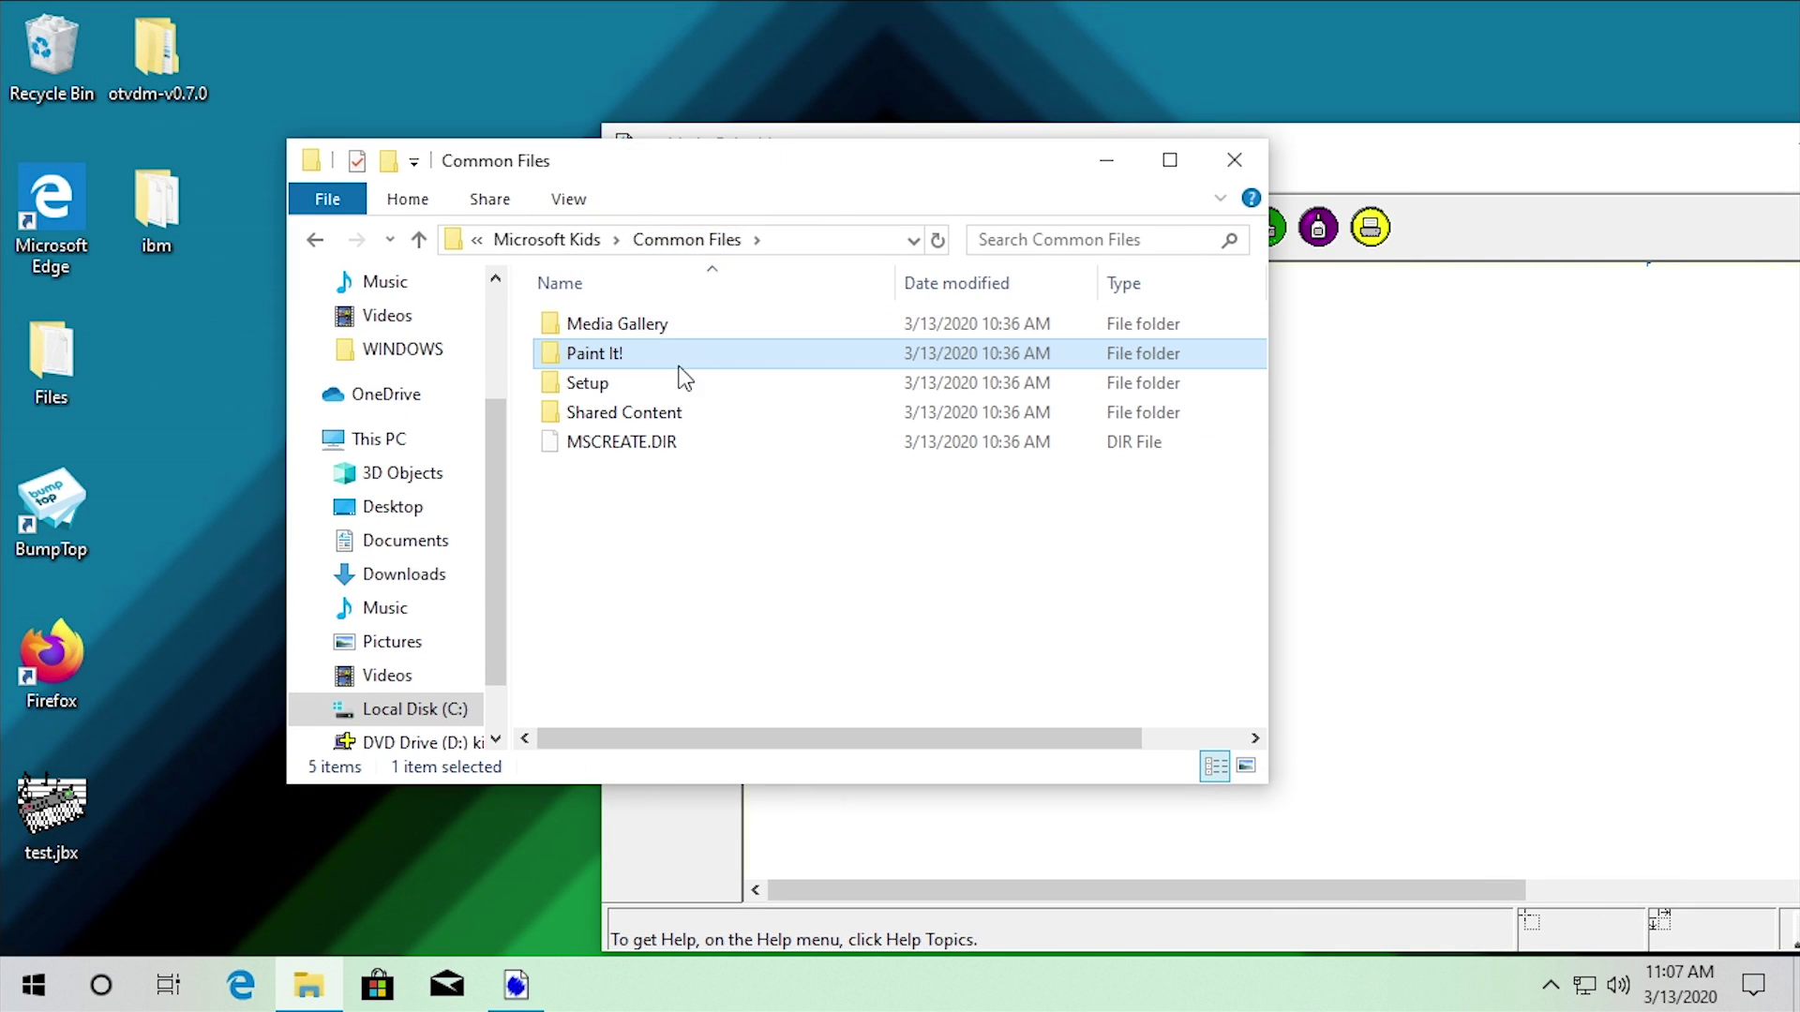
left_click(645, 322)
double_click(644, 322)
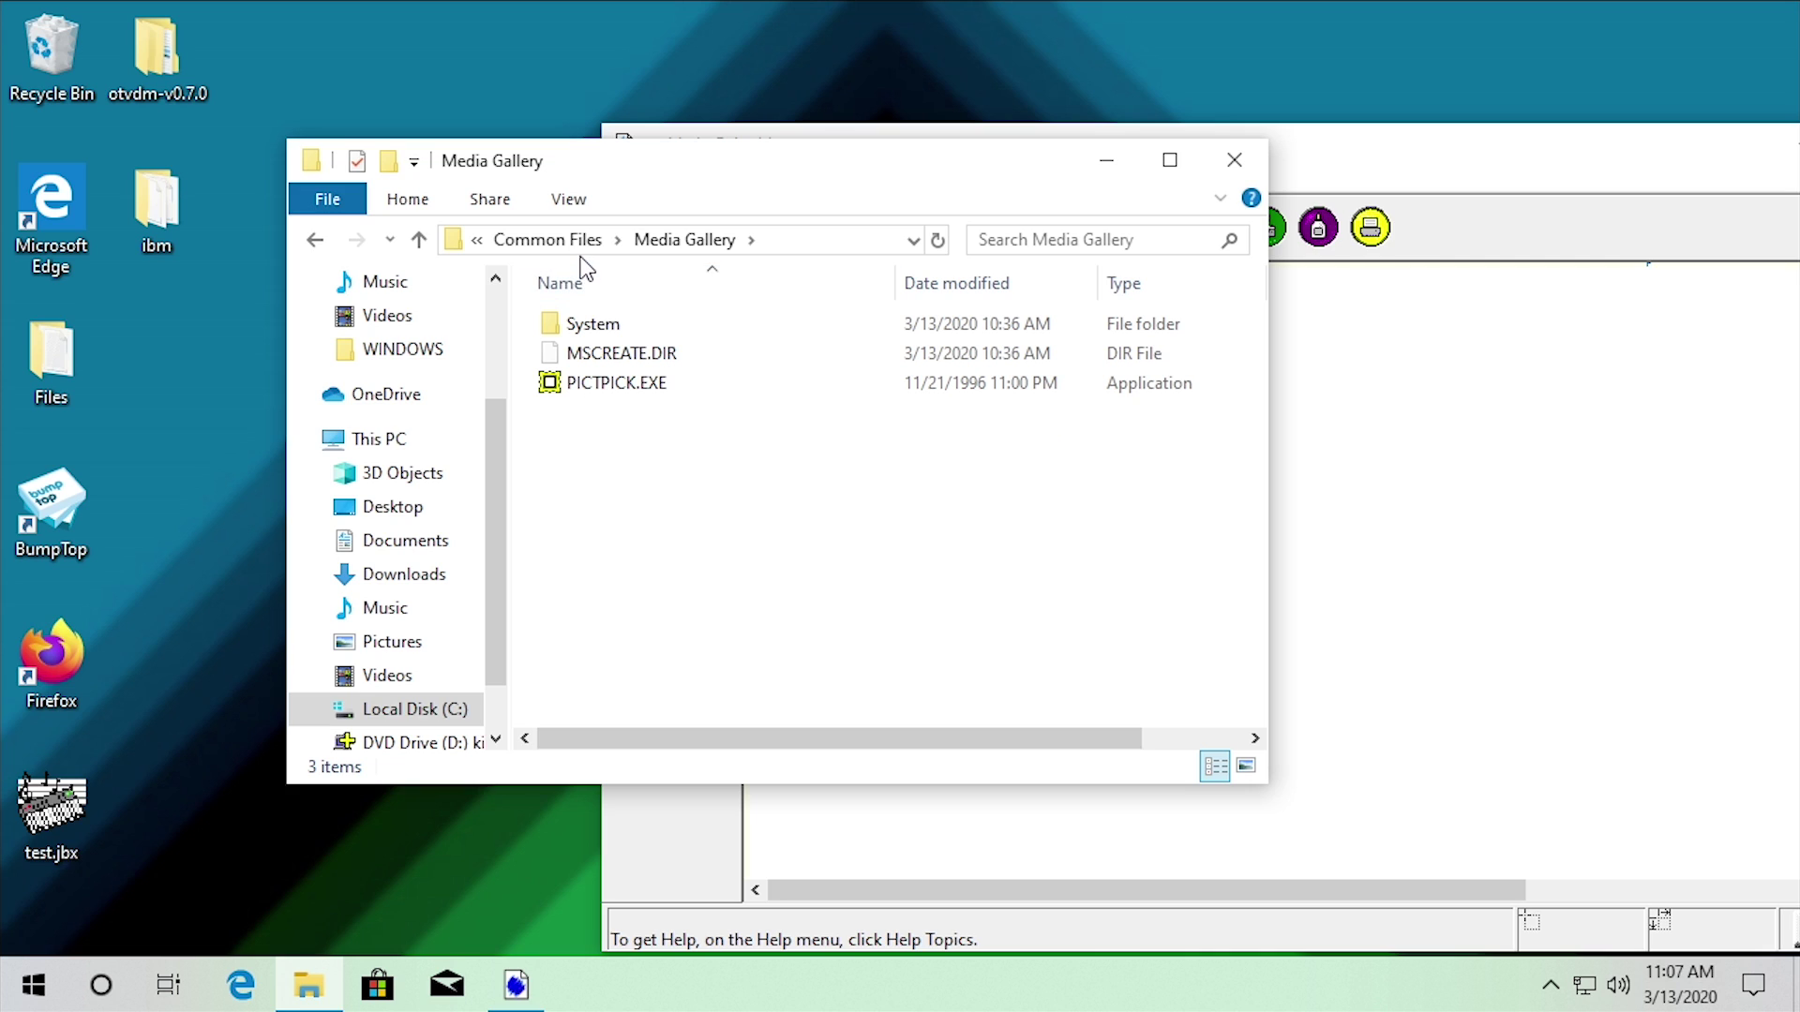
double_click(587, 391)
mouse_move(959, 210)
left_mouse_down()
mouse_move(1128, 291)
mouse_move(434, 310)
left_mouse_up()
left_click(1106, 160)
Copy the cookie picture from the Everyday Things category and paste it onto the Paint It! canvas
left_click(535, 410)
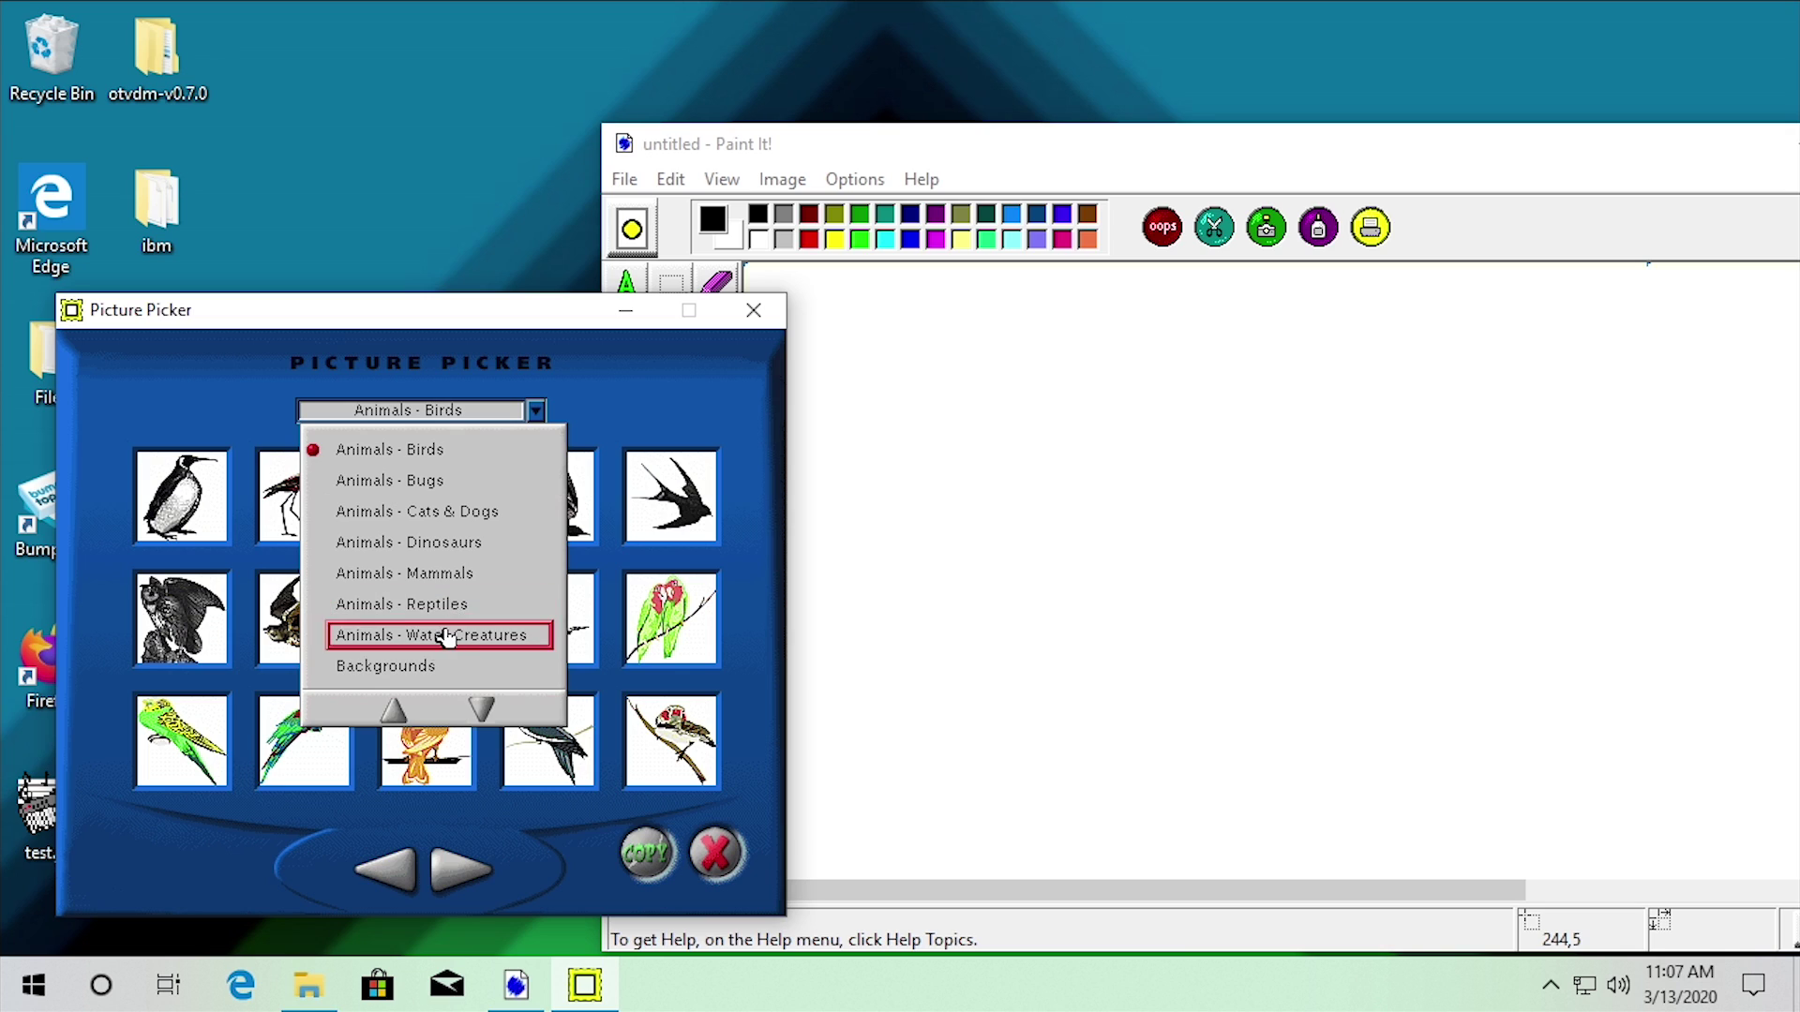
left_click_drag(479, 706, 478, 712)
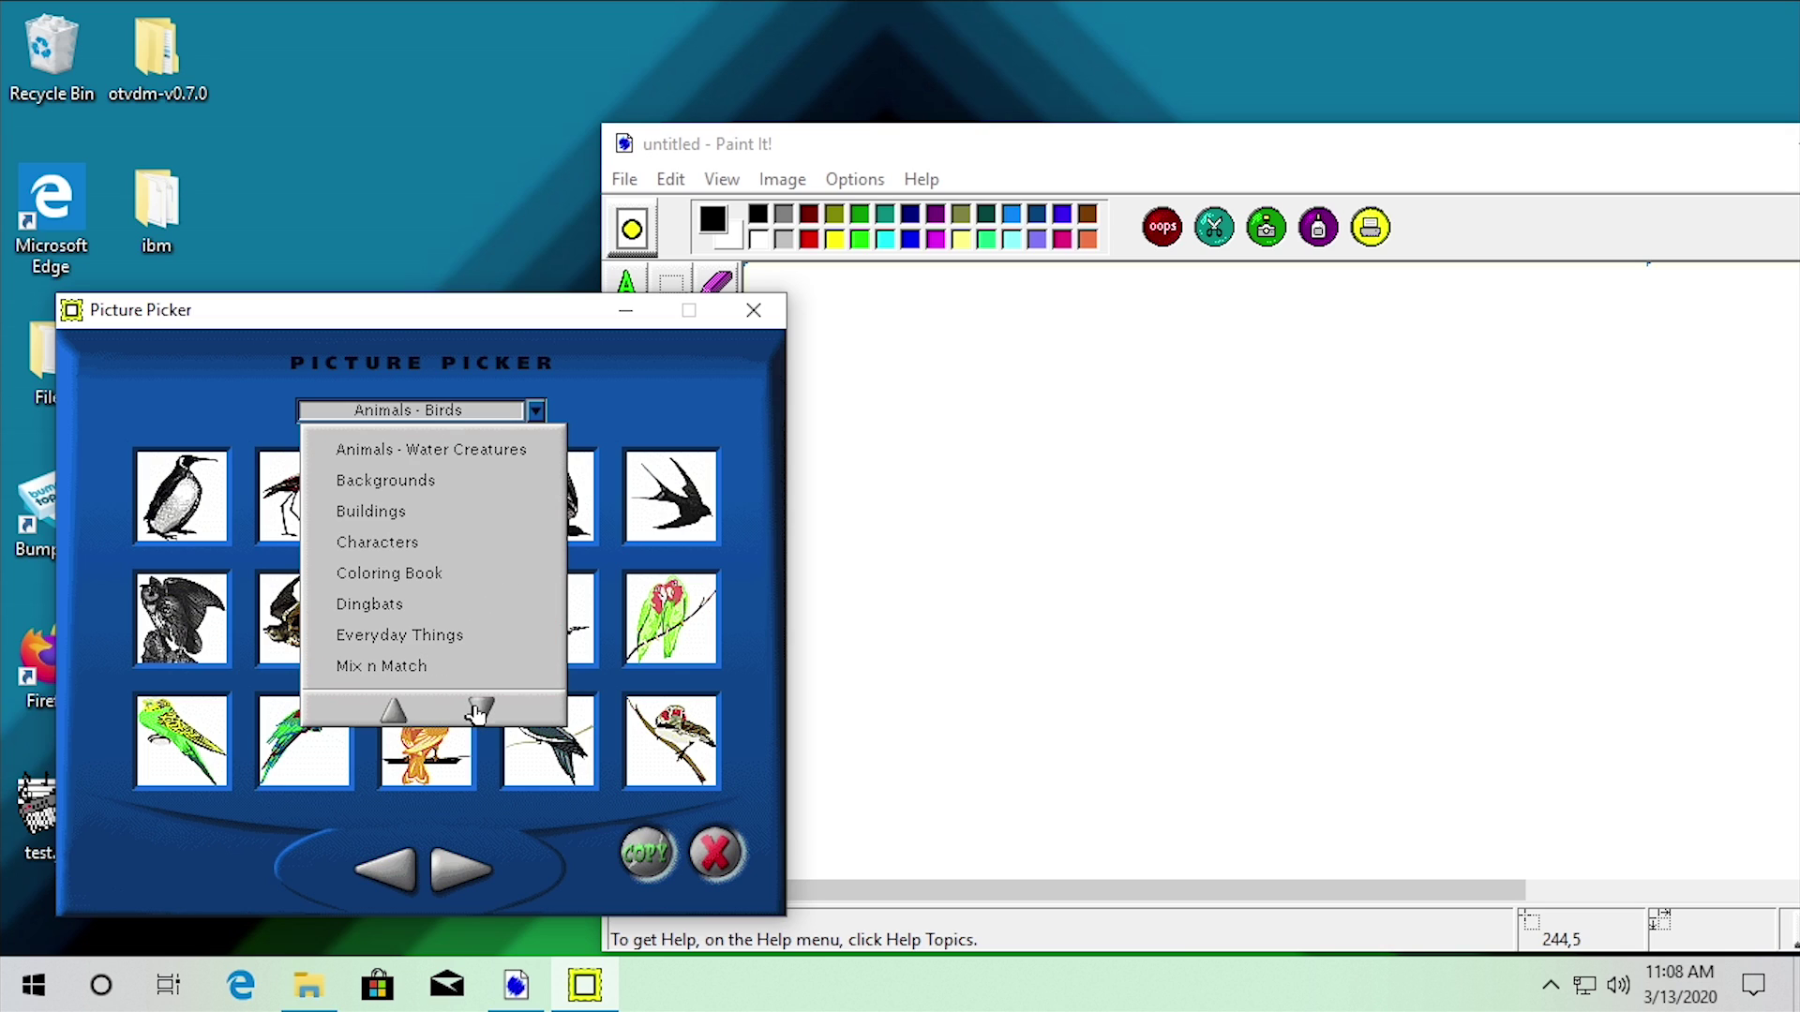
left_click(436, 638)
left_click(420, 631)
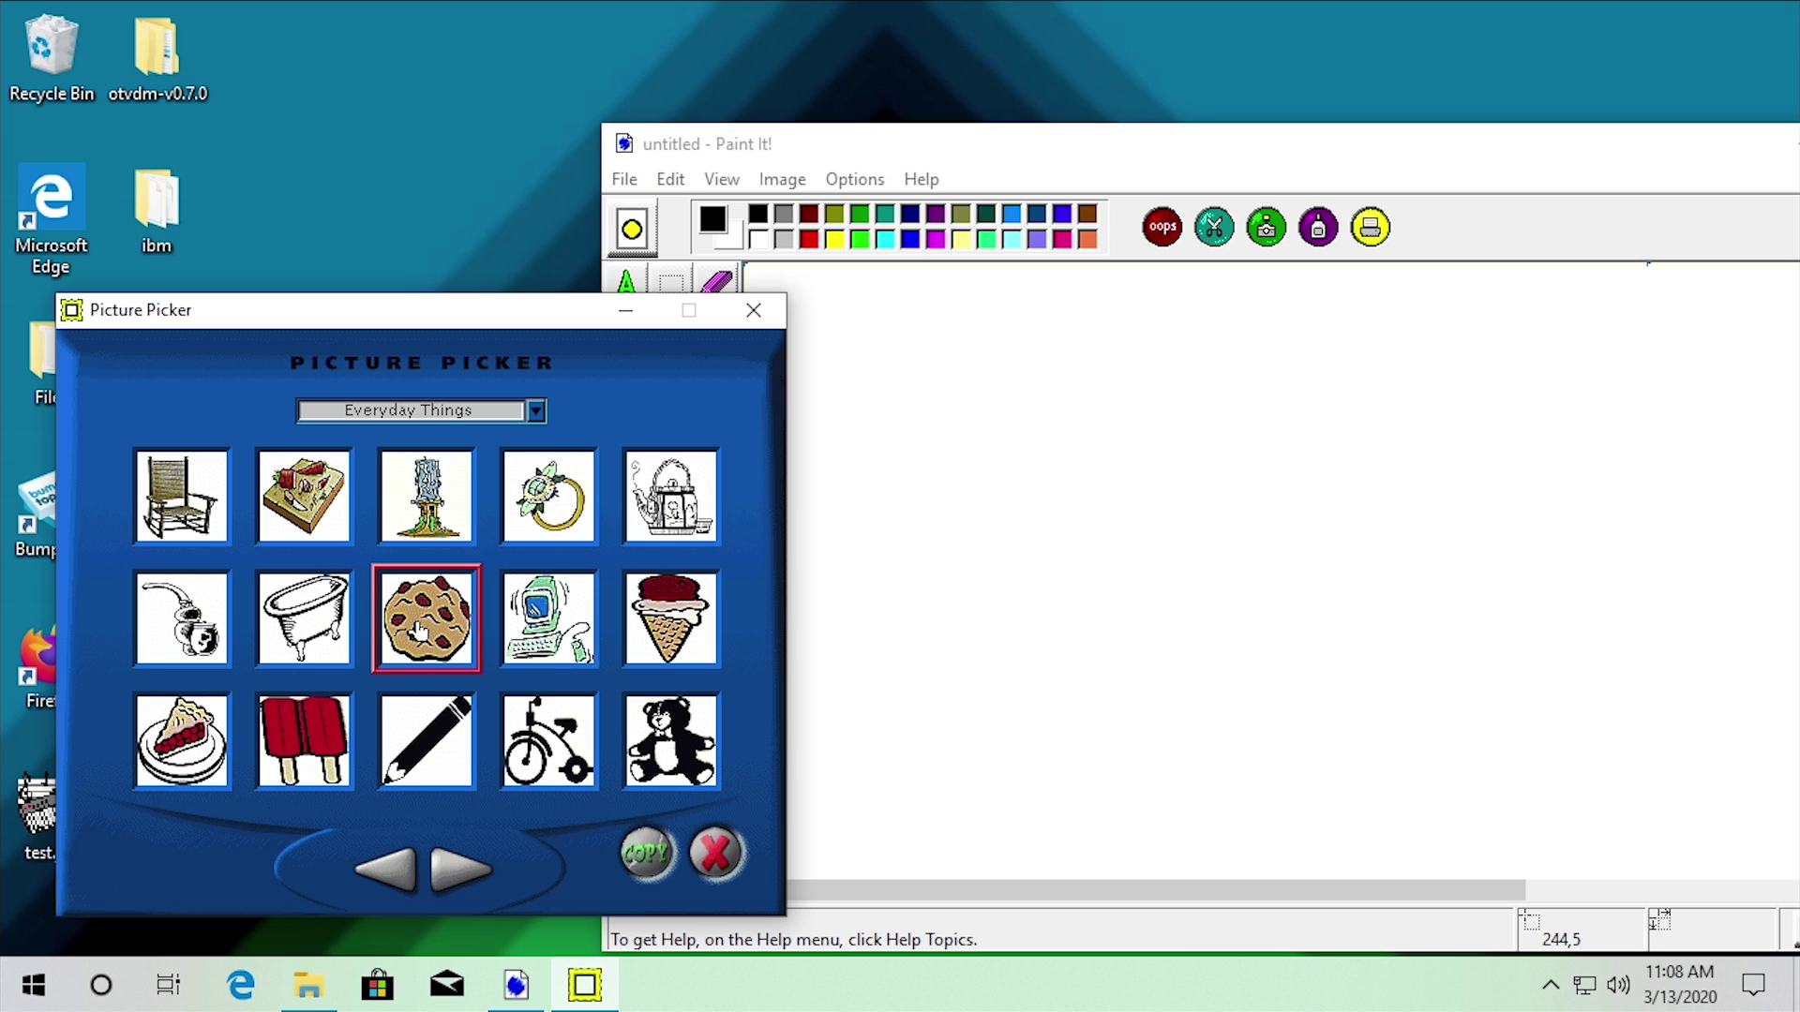
left_click(645, 853)
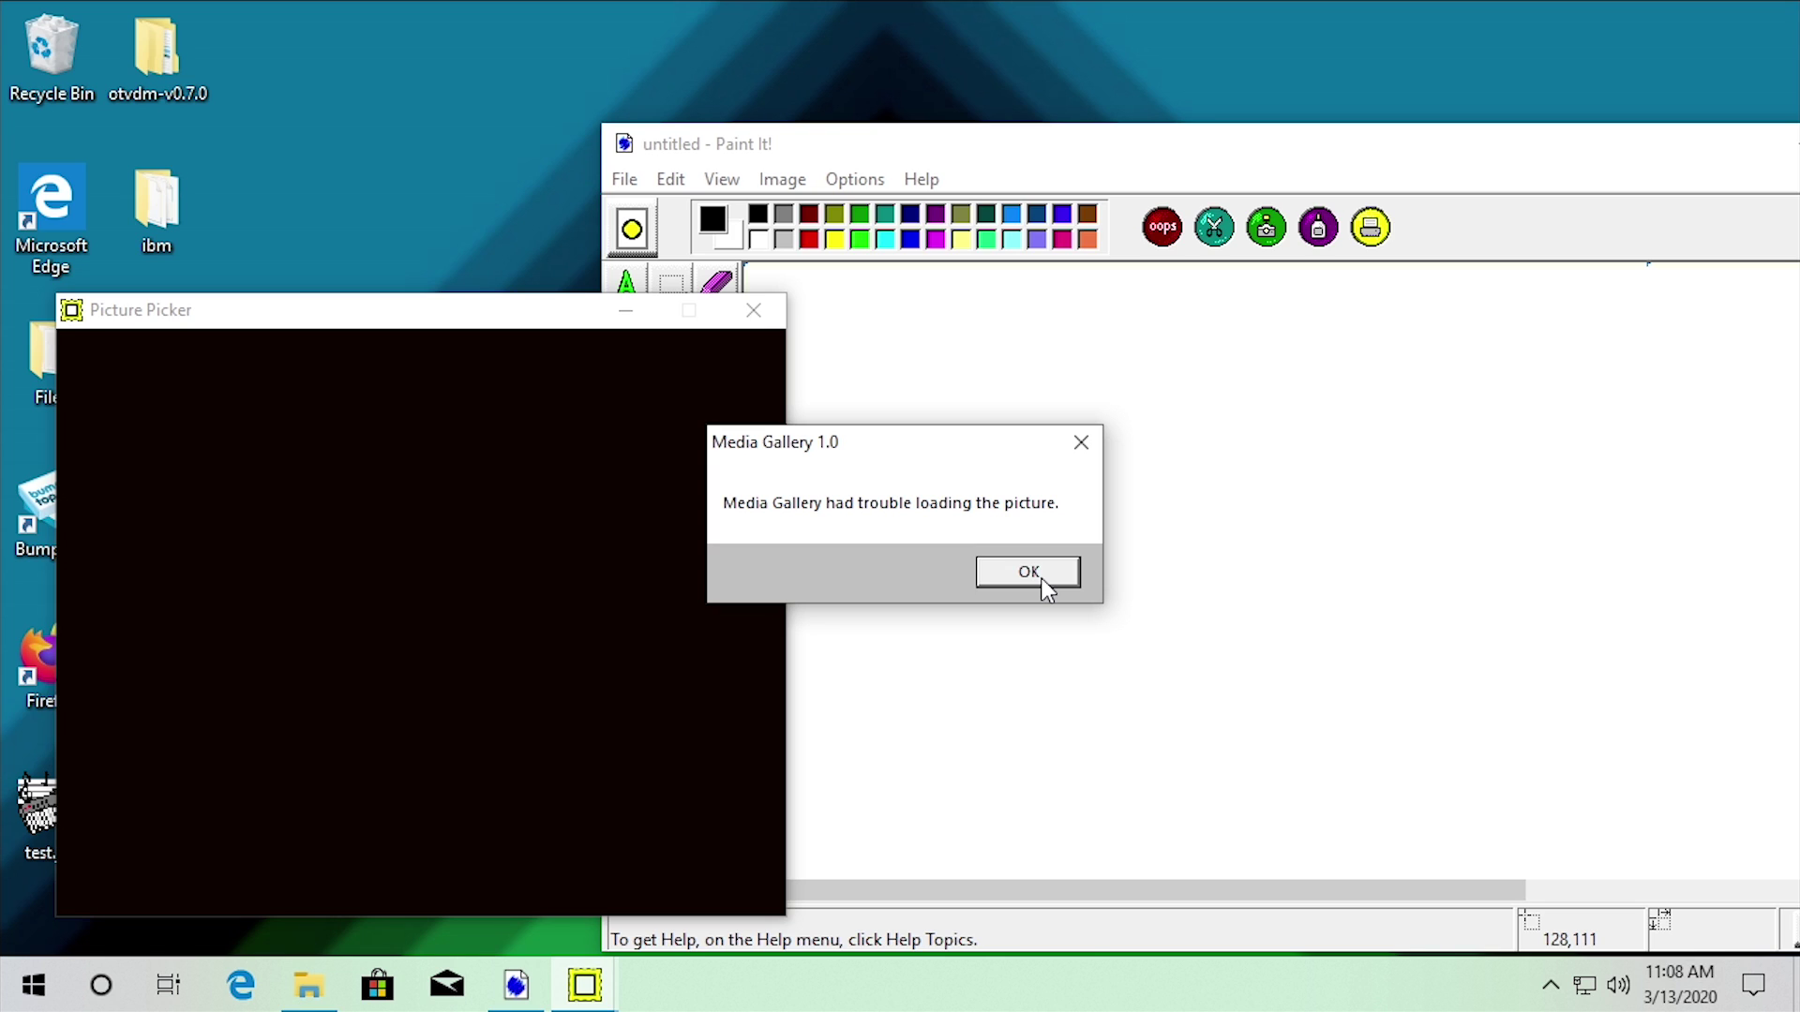
left_click(1028, 571)
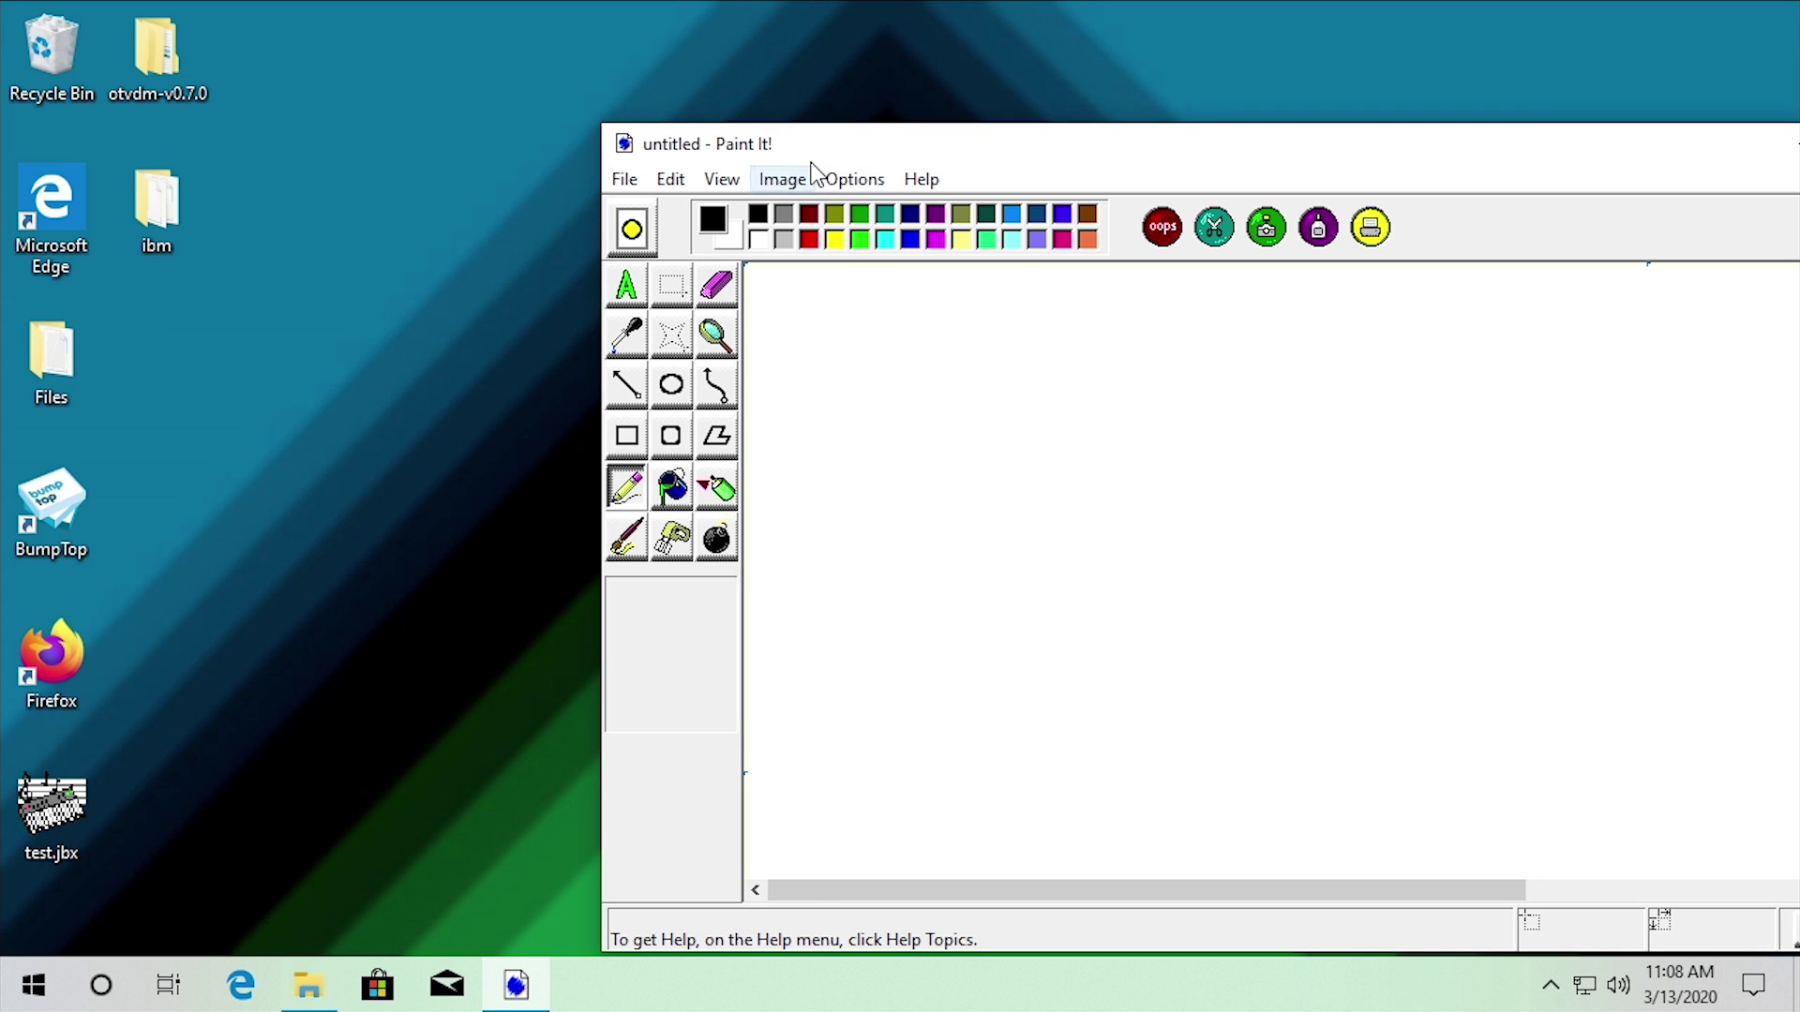
left_click_drag(807, 143, 569, 109)
key("ctrl+v")
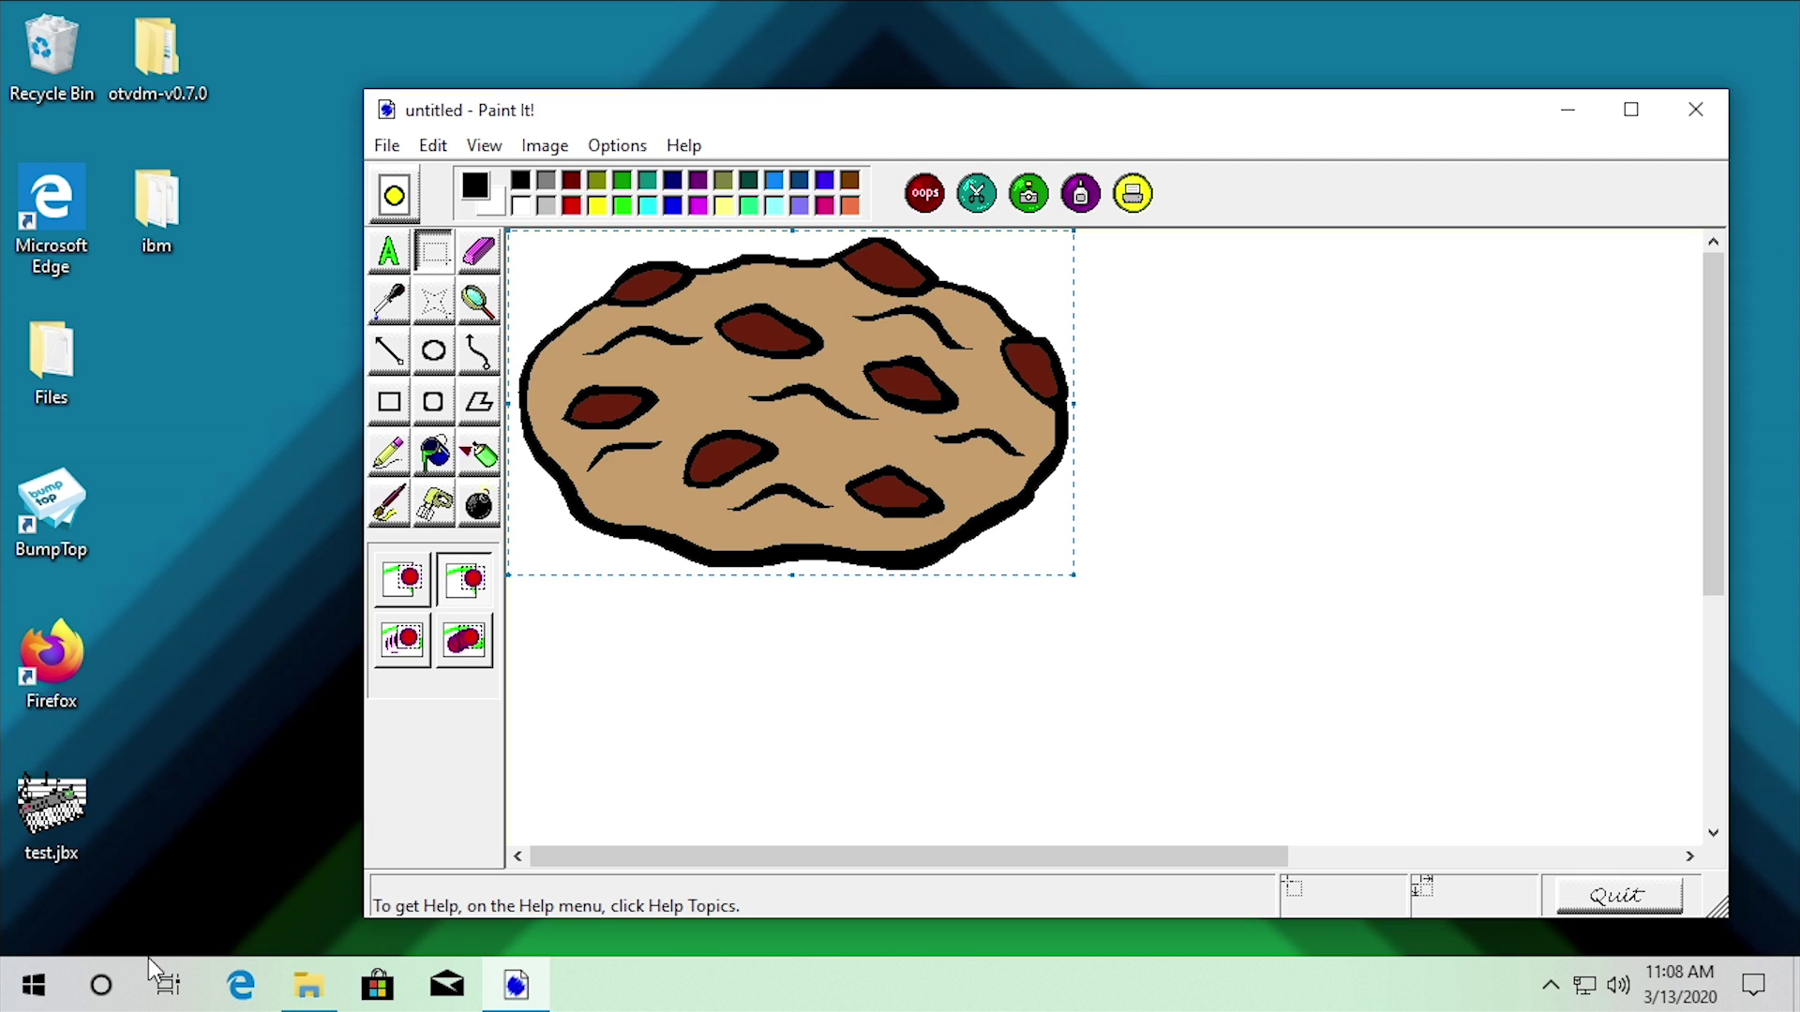
Reopen the Picture Picker, copy the penguin from Animals - Birds, and paste it over the cookie in Paint It!
left_click(56, 984)
left_click(308, 984)
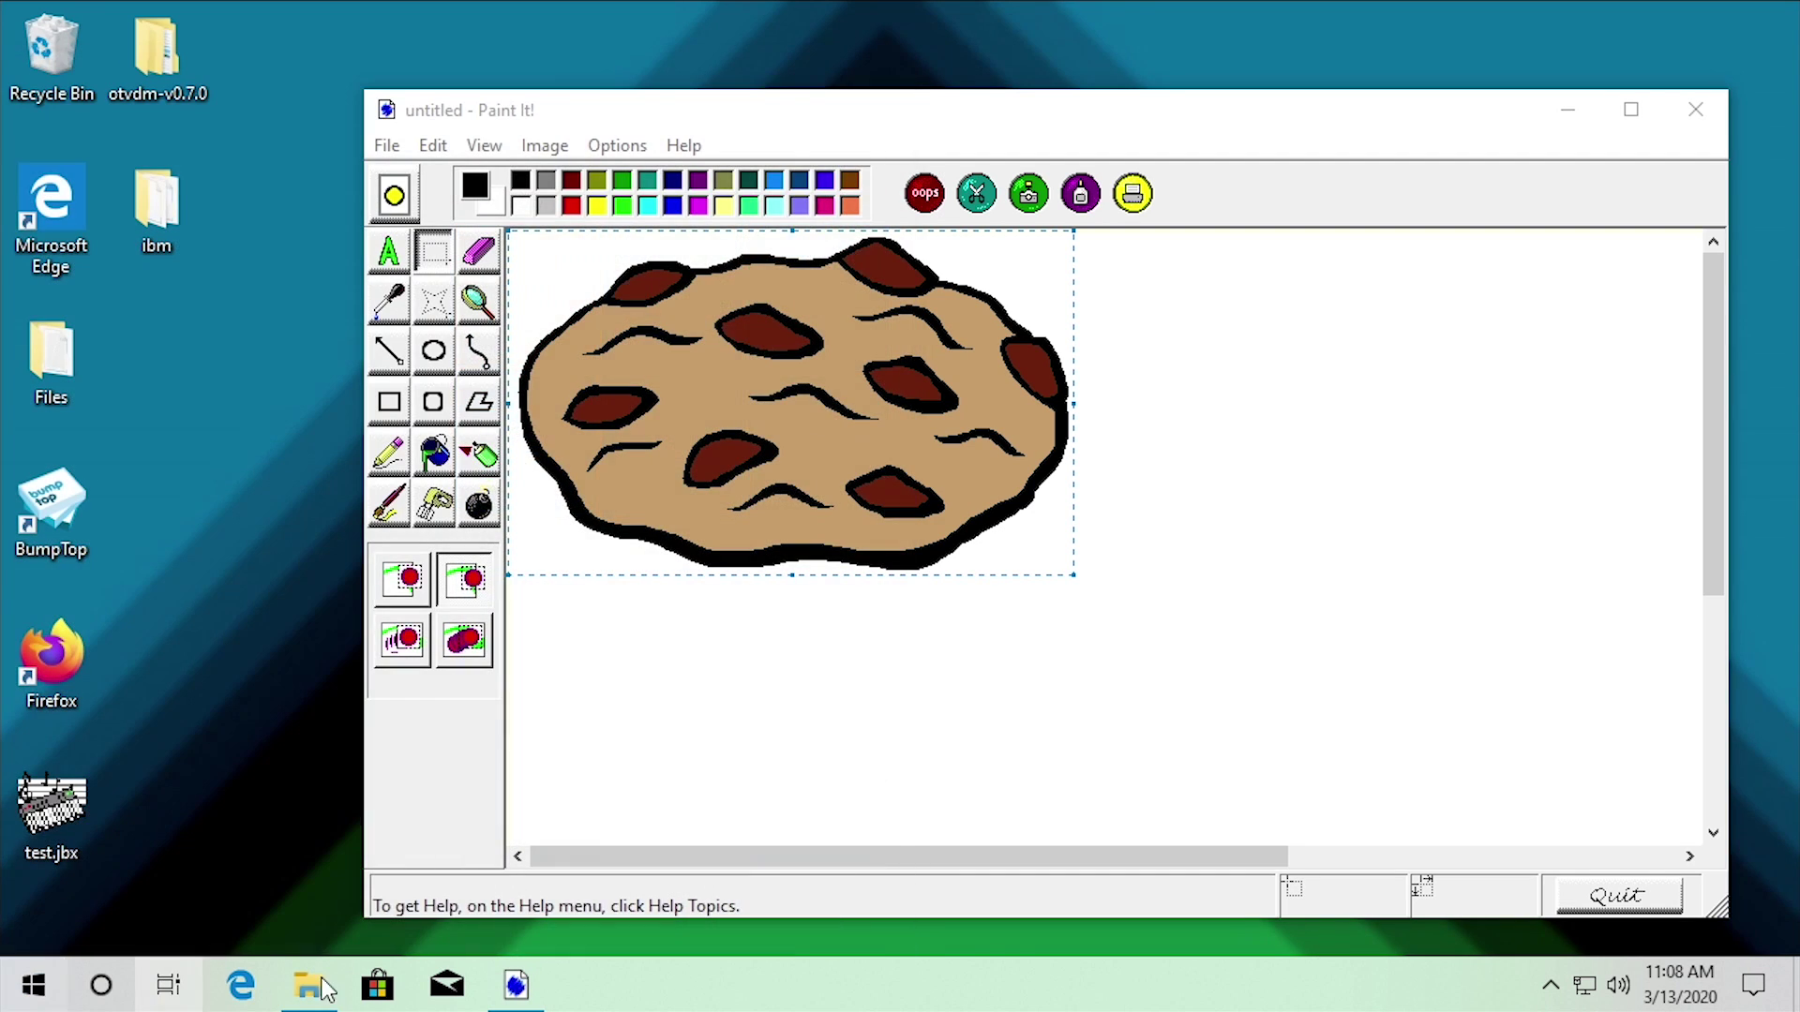
double_click(589, 385)
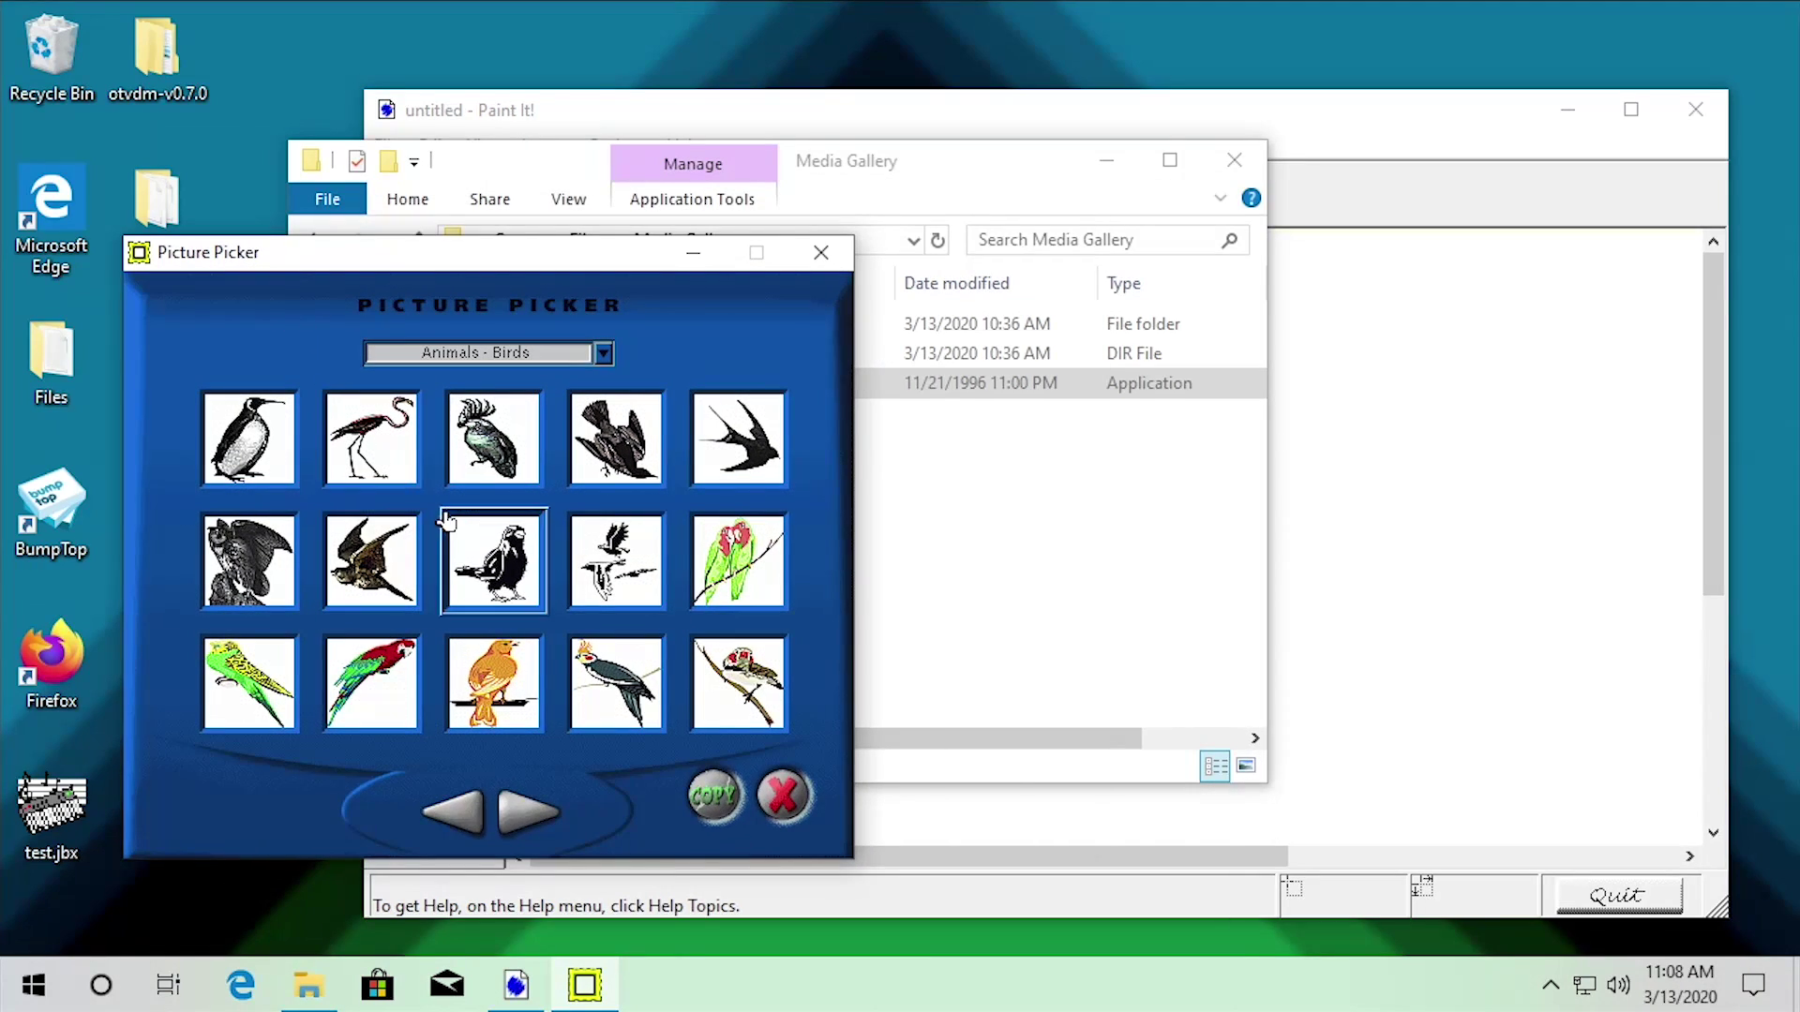
left_click(248, 437)
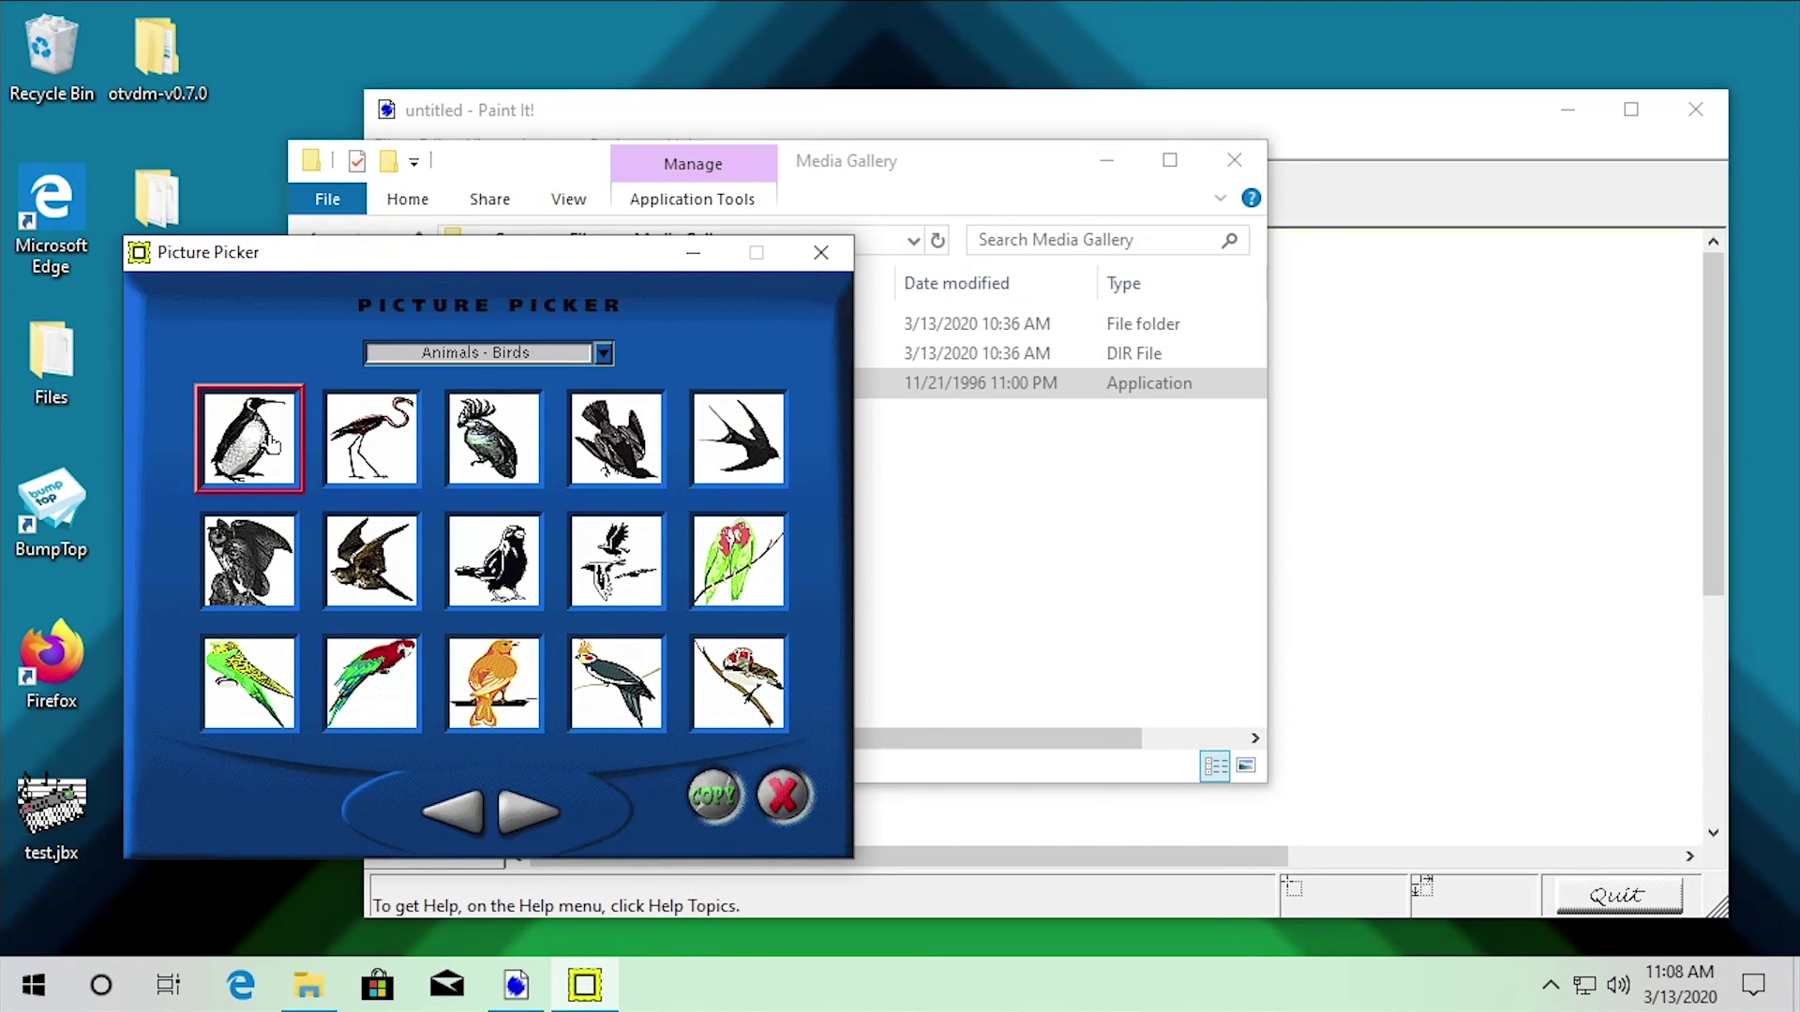
left_click(718, 795)
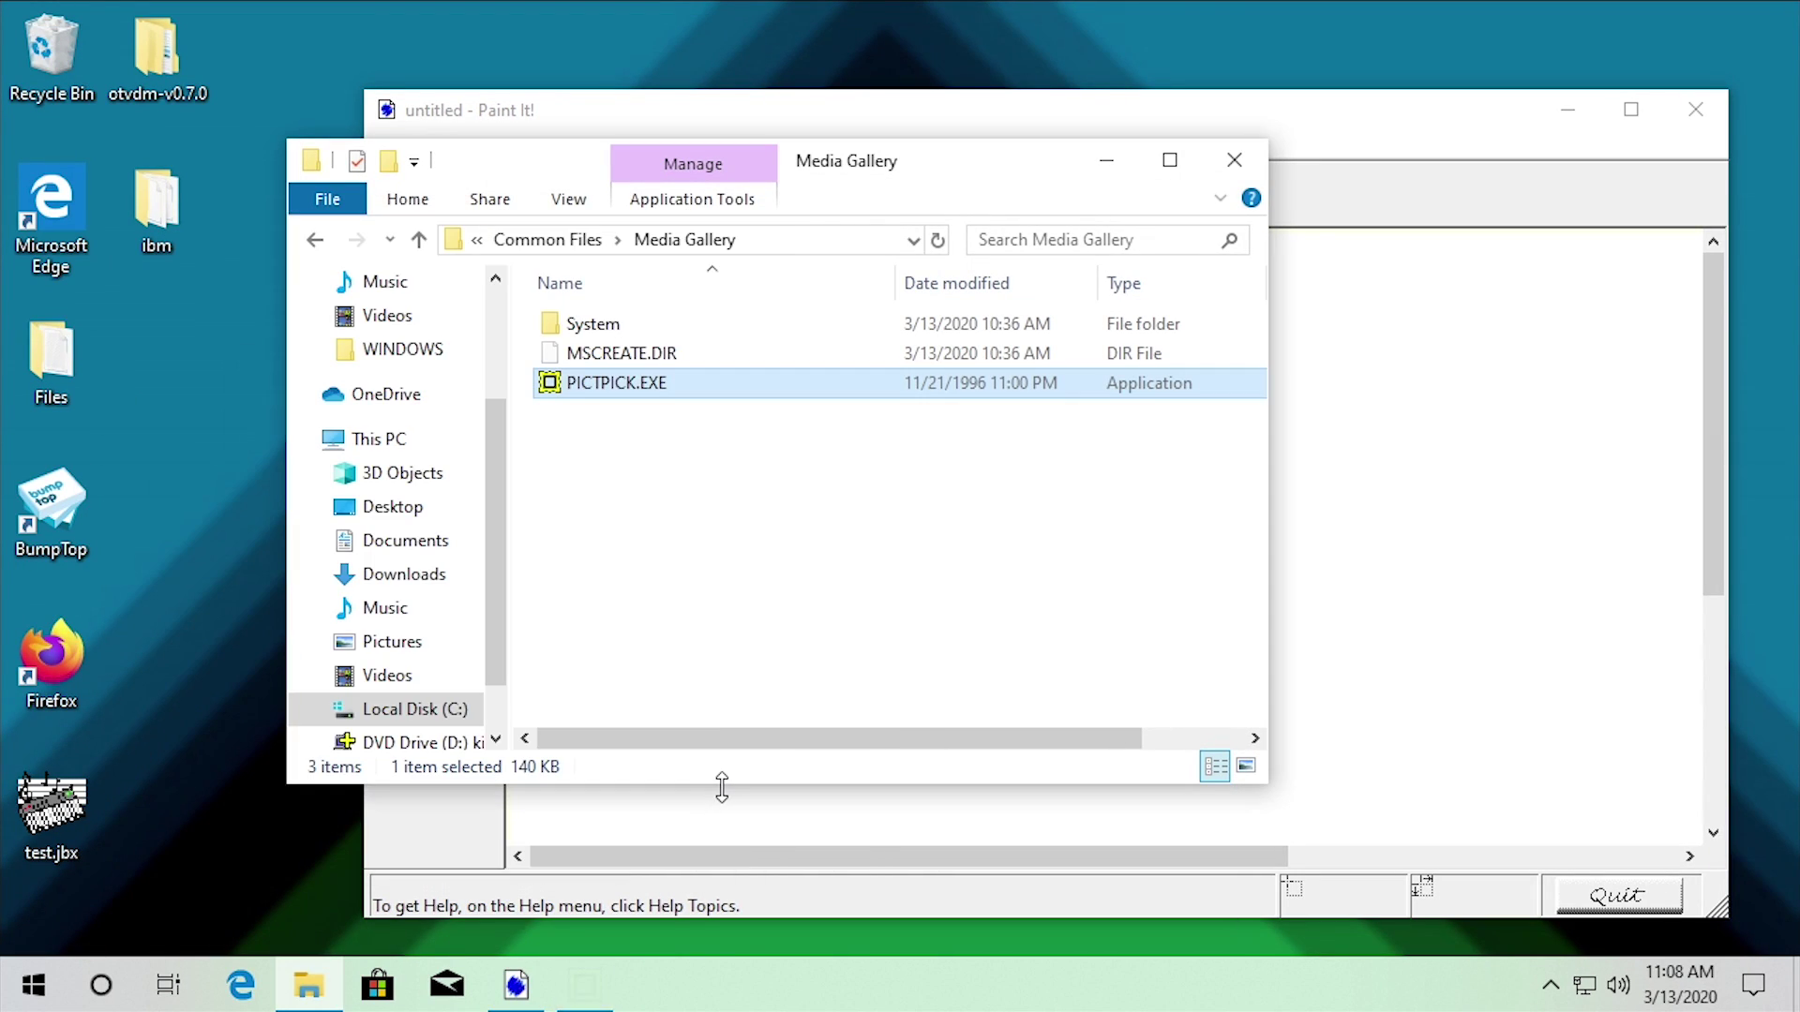
left_click(1328, 466)
key("ctrl+v")
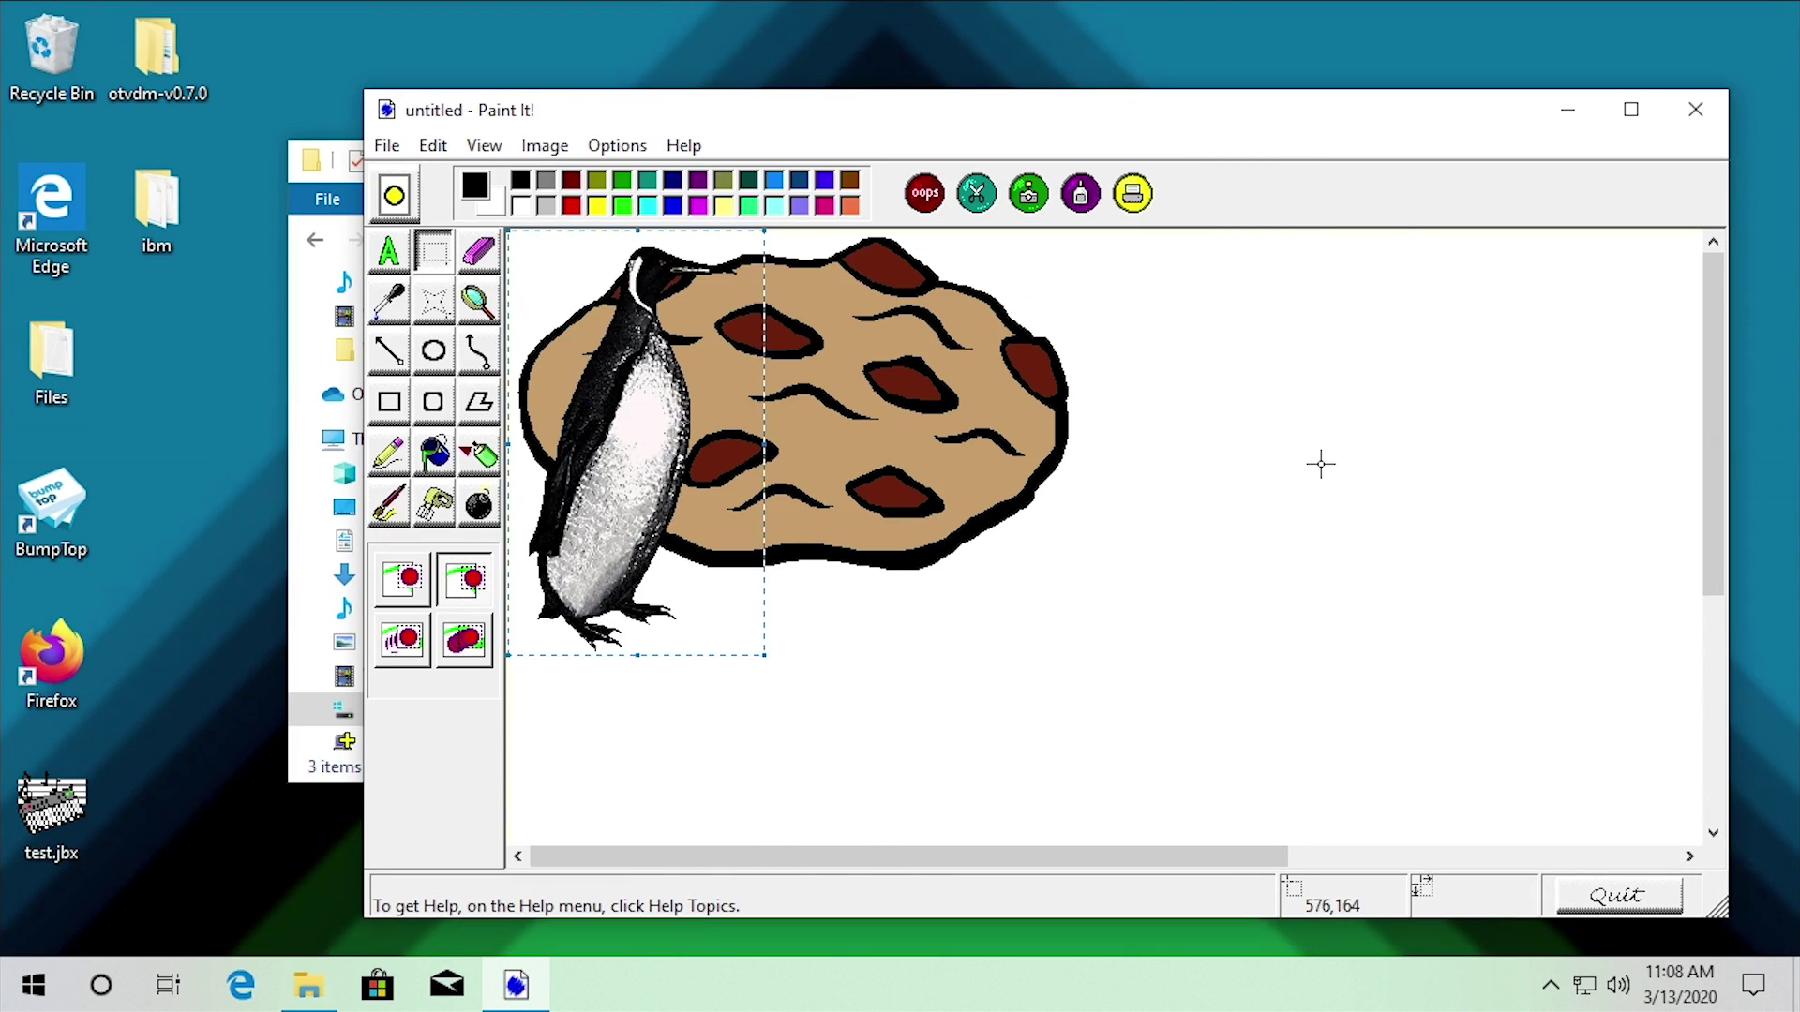
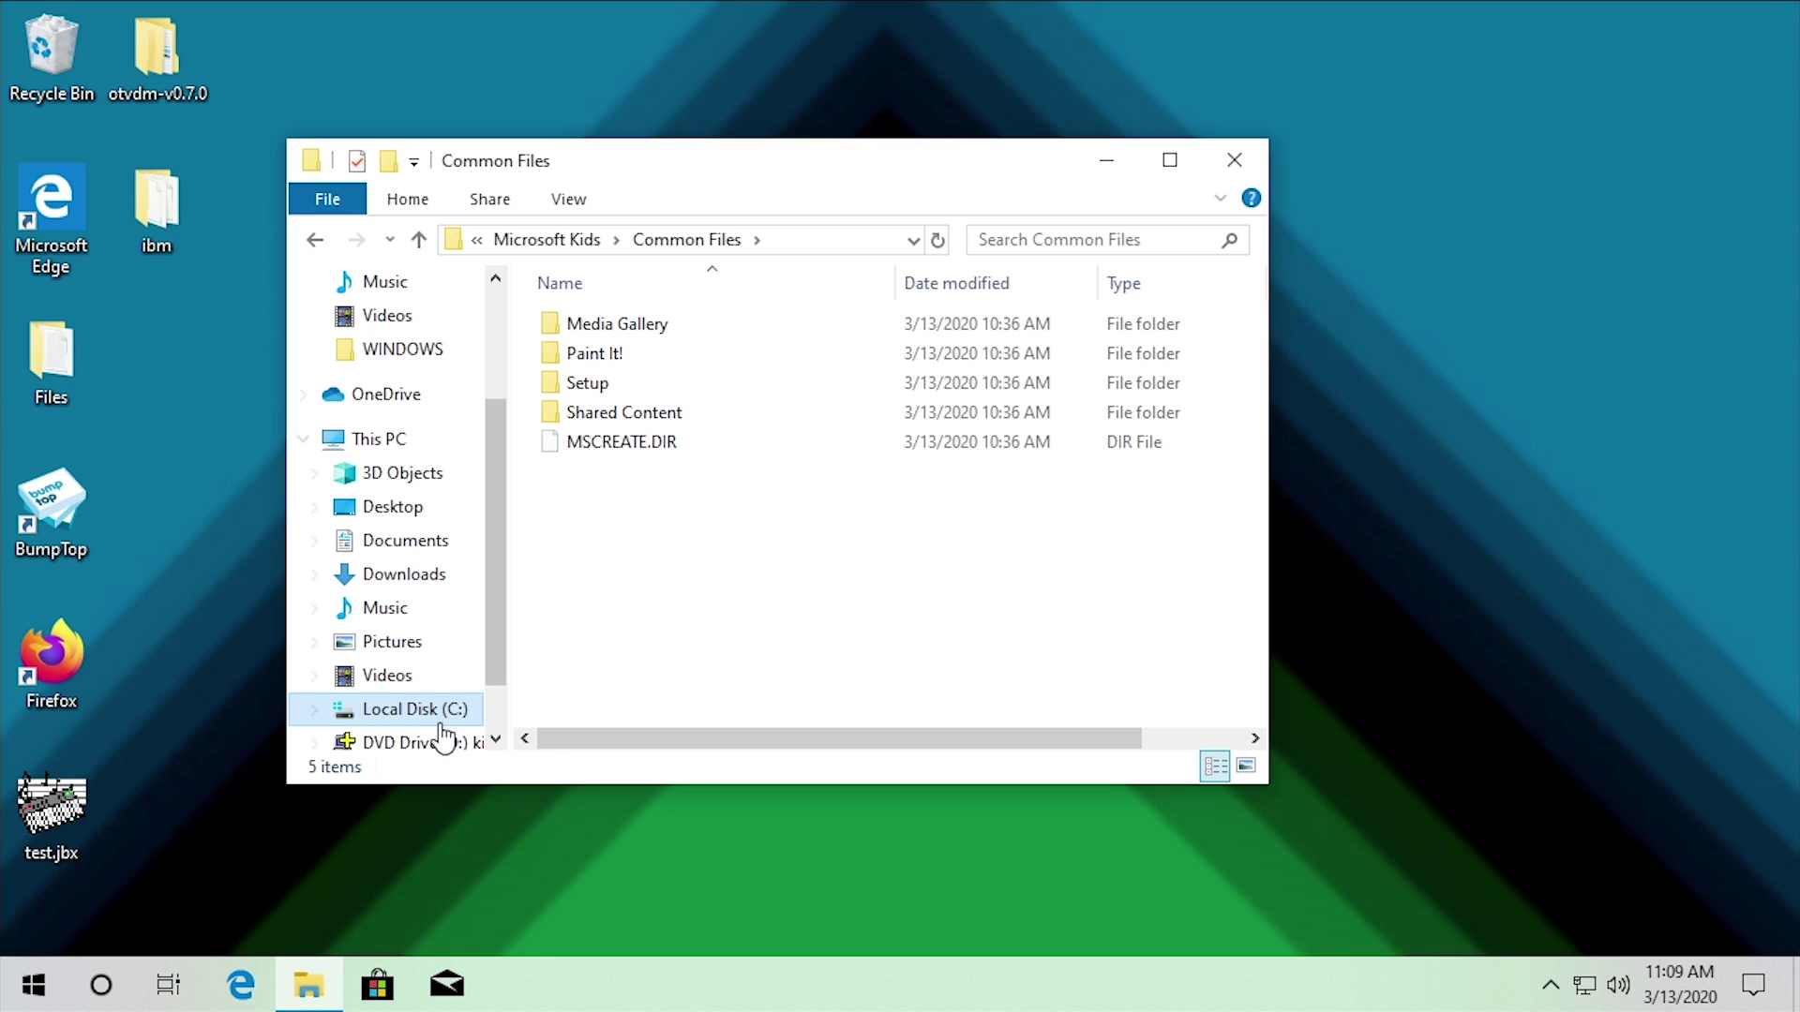
Search the kidsplus10 DVD drive for *.exe, launch autorun.exe from D:\Setup, and minimize File Explorer behind the Plus! for Kids window
left_click(440, 740)
scroll(673, 542, "down", 3)
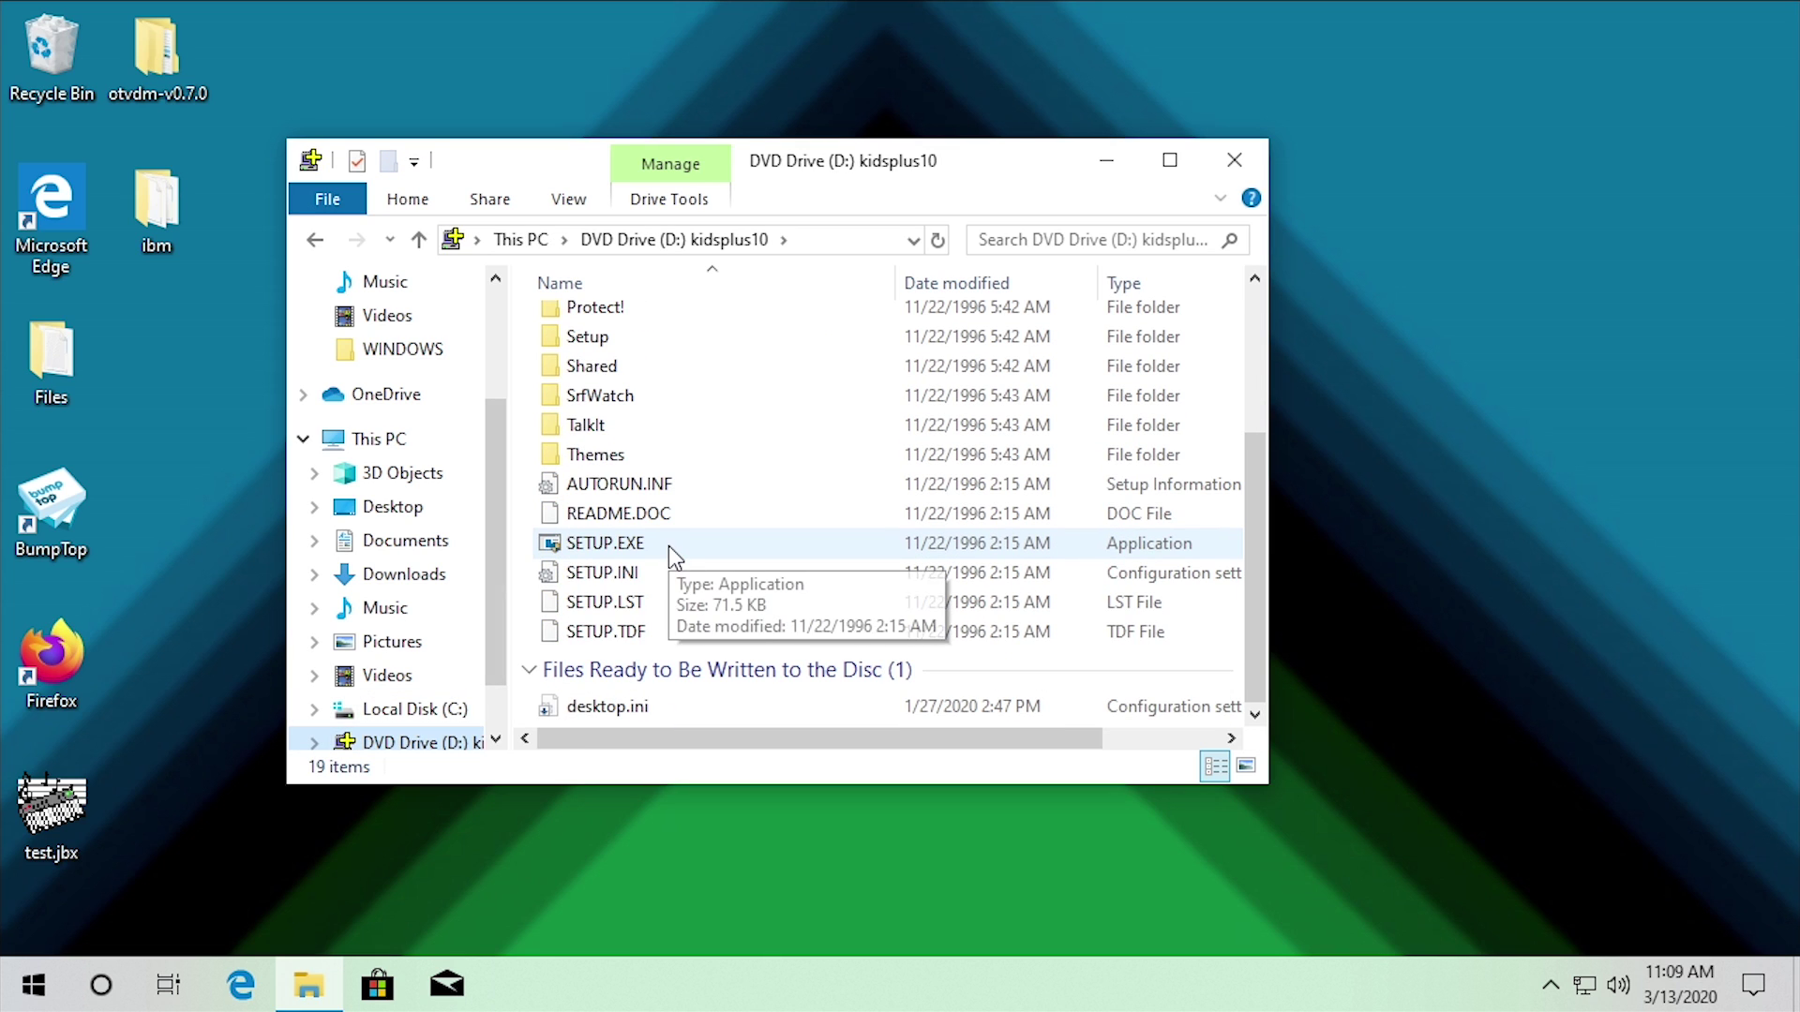
scroll(654, 571, "up", 5)
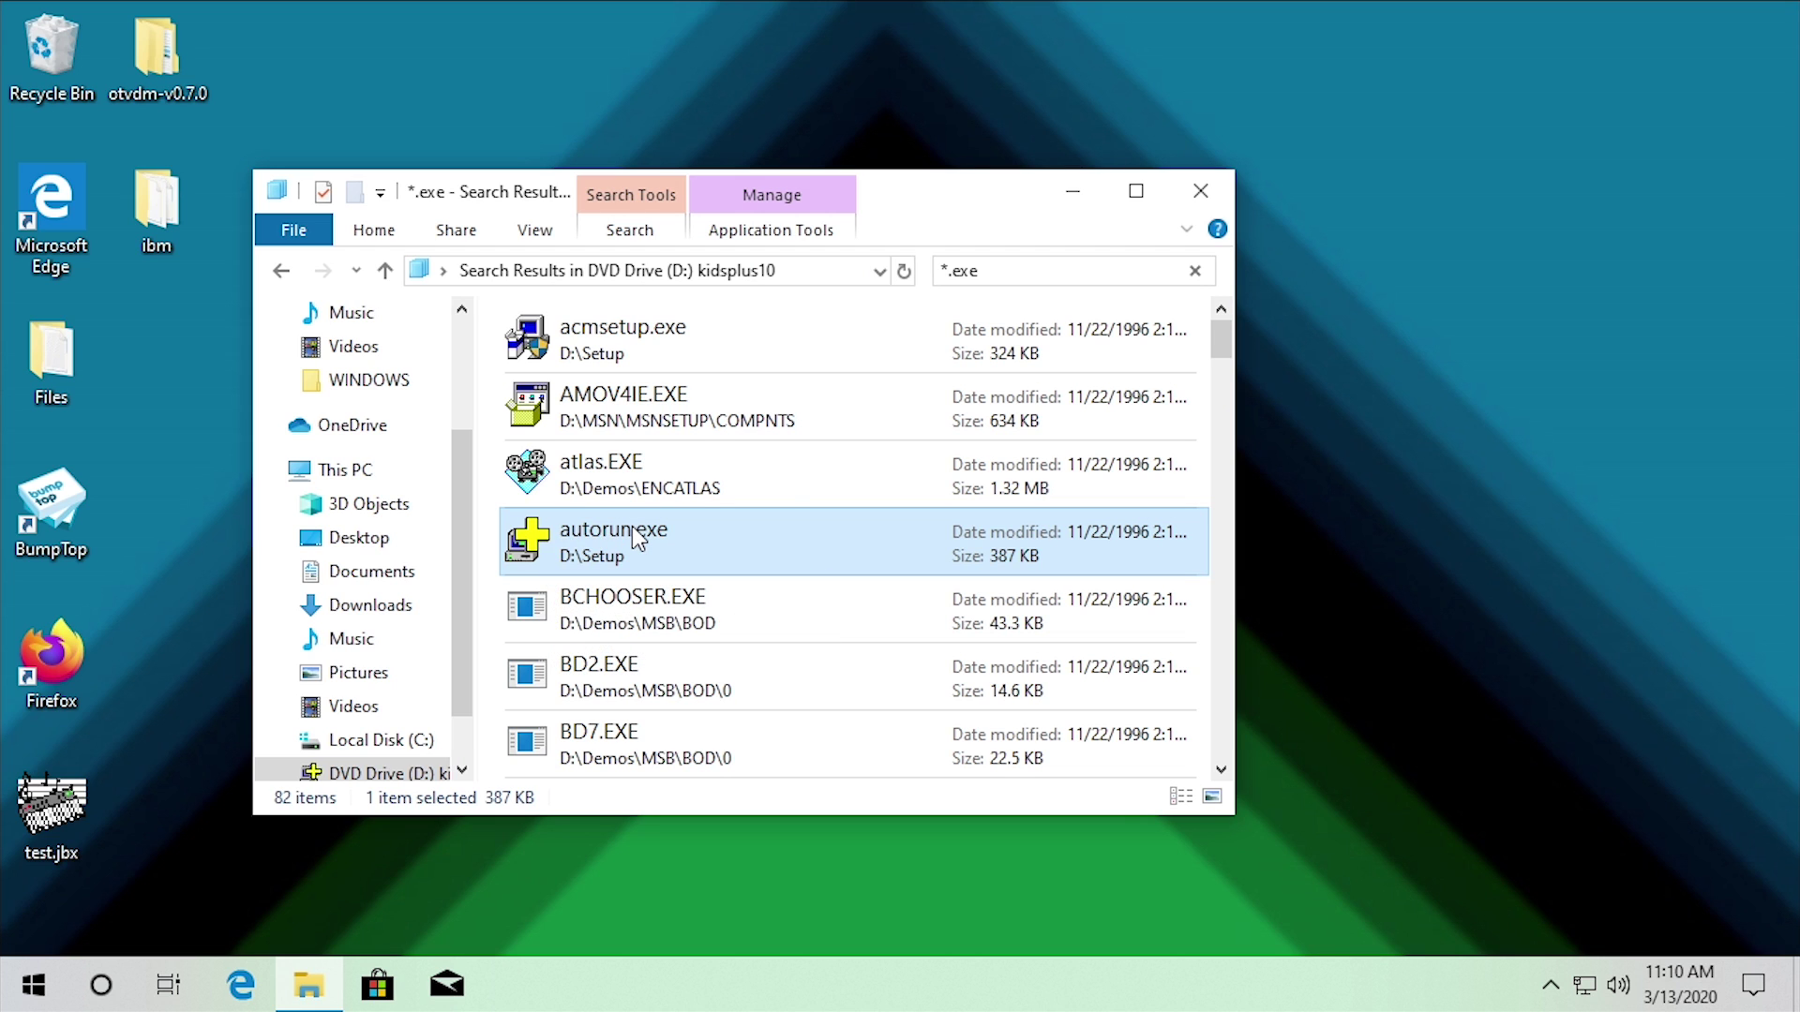
double_click(634, 527)
left_click(448, 199)
left_click(1073, 189)
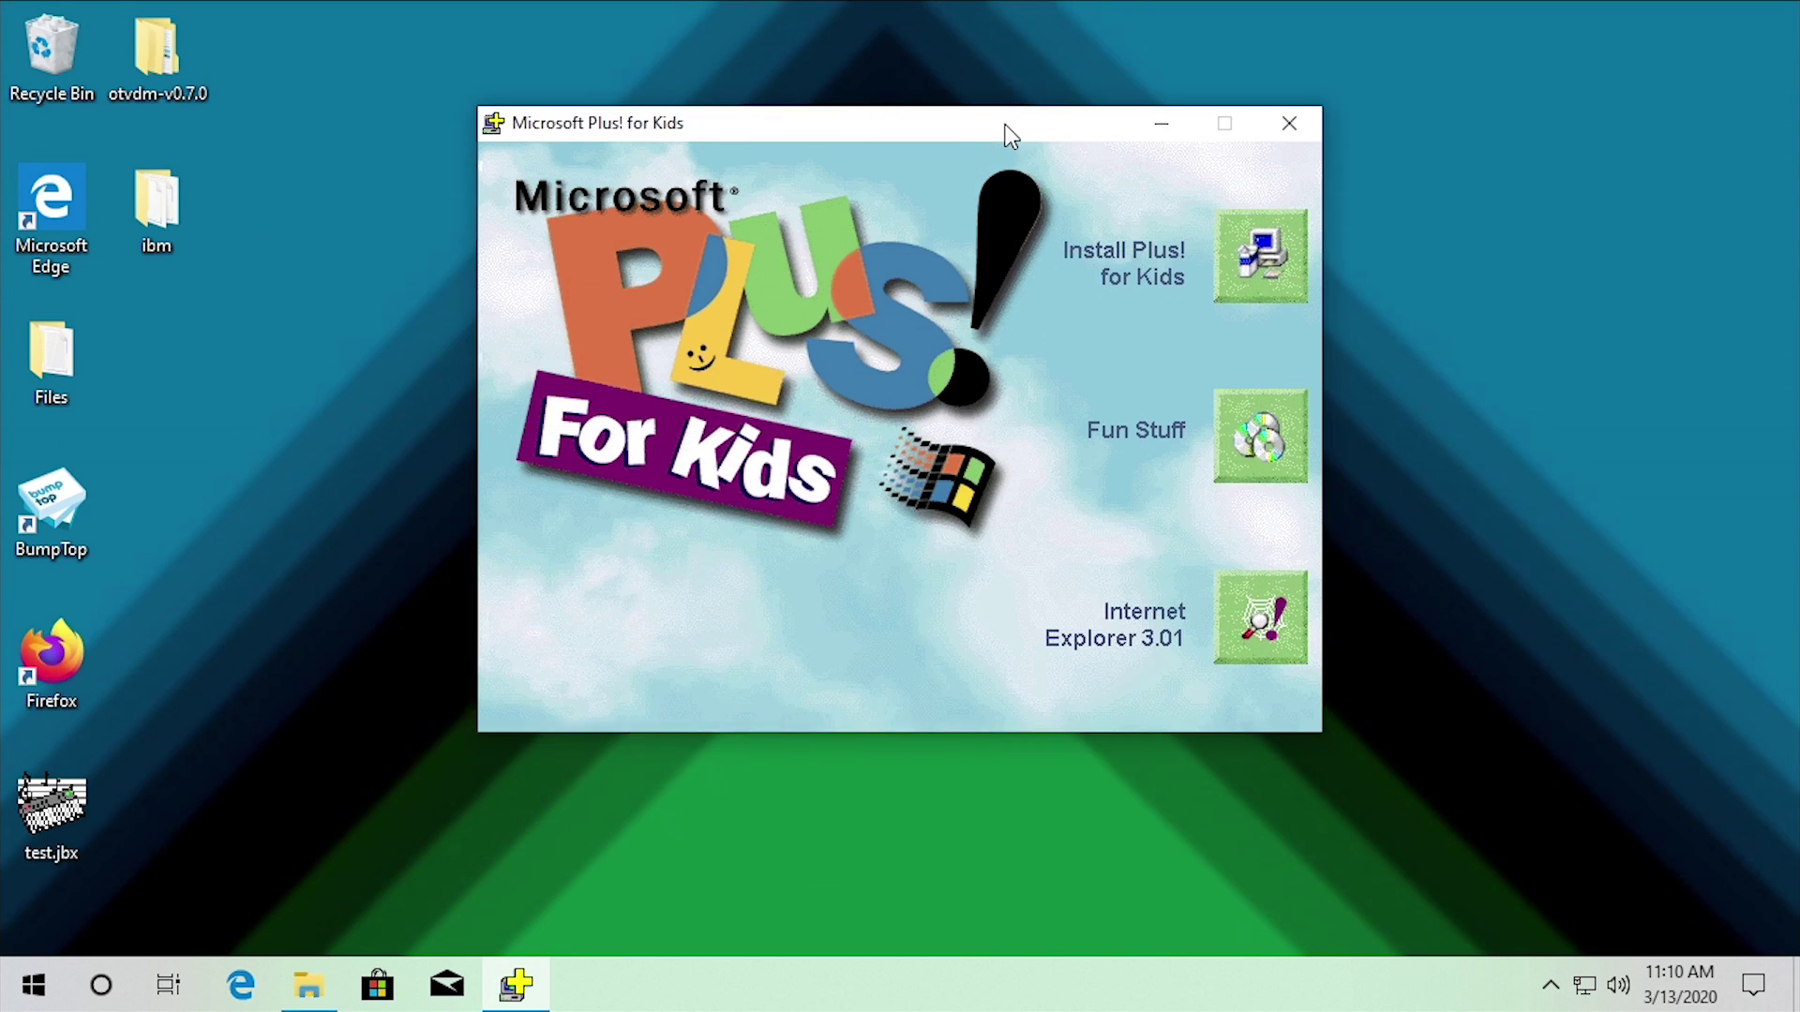
left_click_drag(1003, 133, 904, 175)
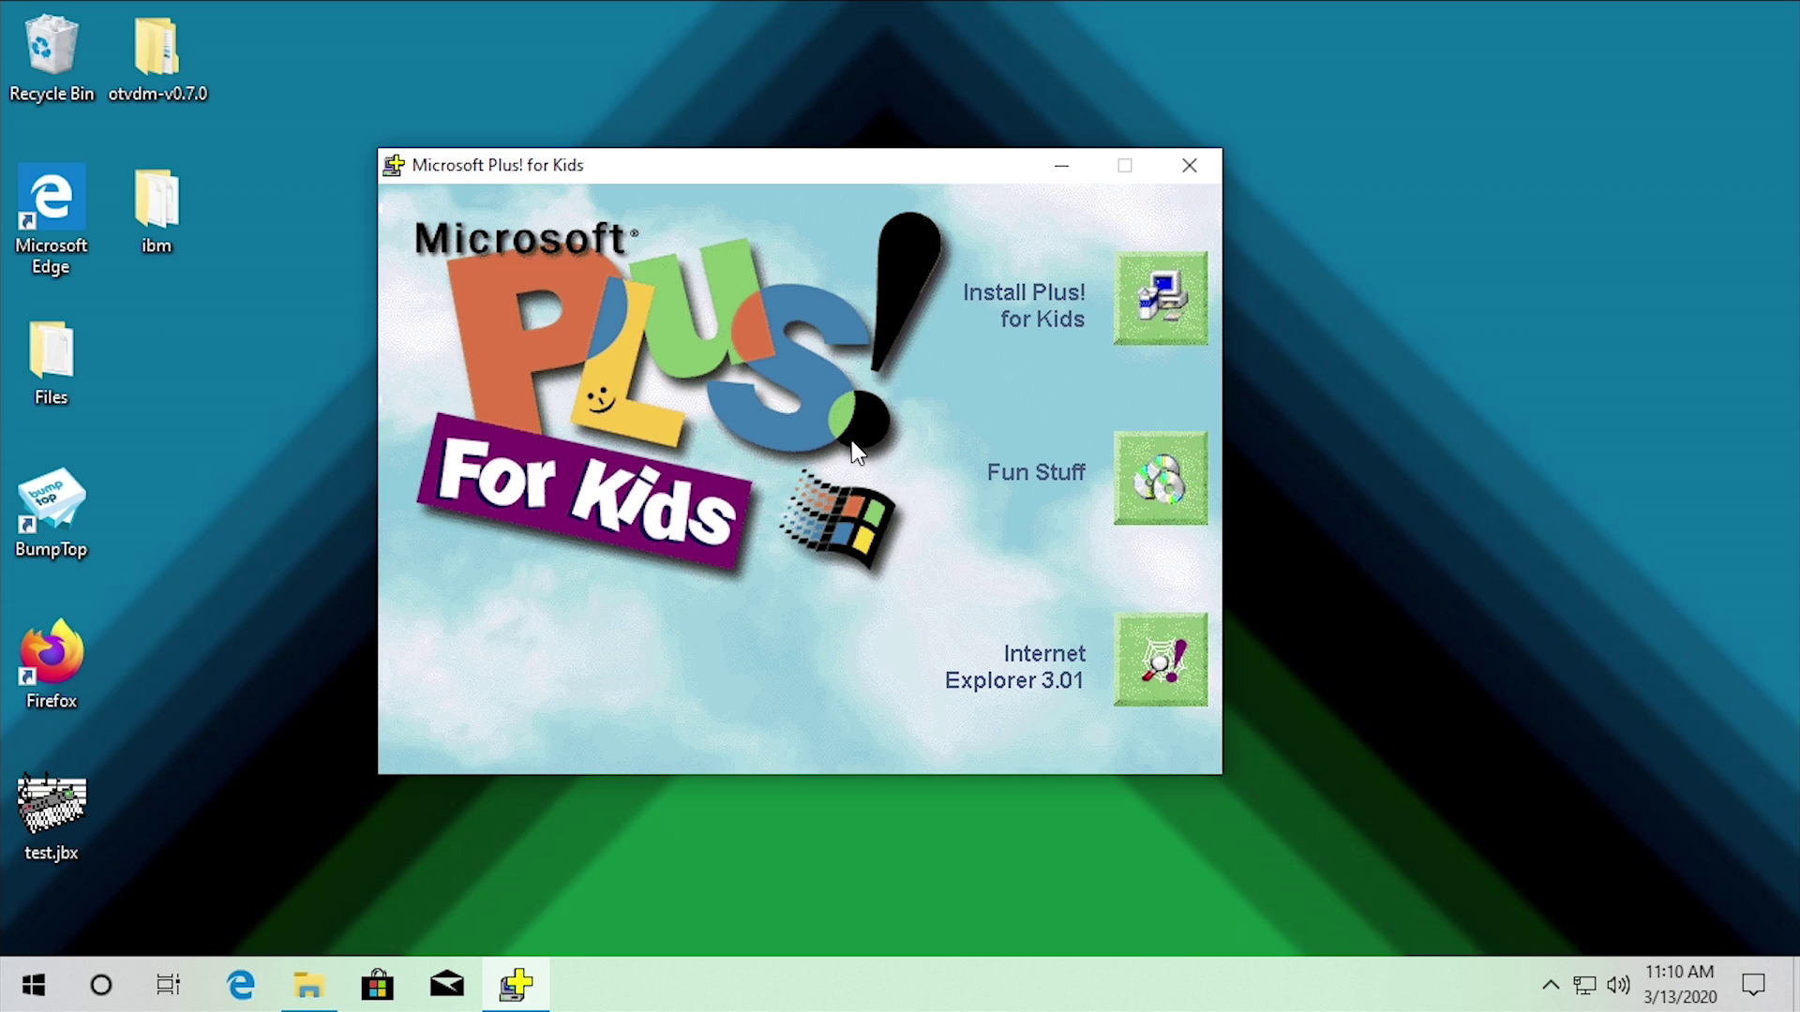
Start the Internet Explorer 3.01 setup, accept the license, allow install.exe, and keep Internet Mail and Internet News as optional components
left_click(1166, 693)
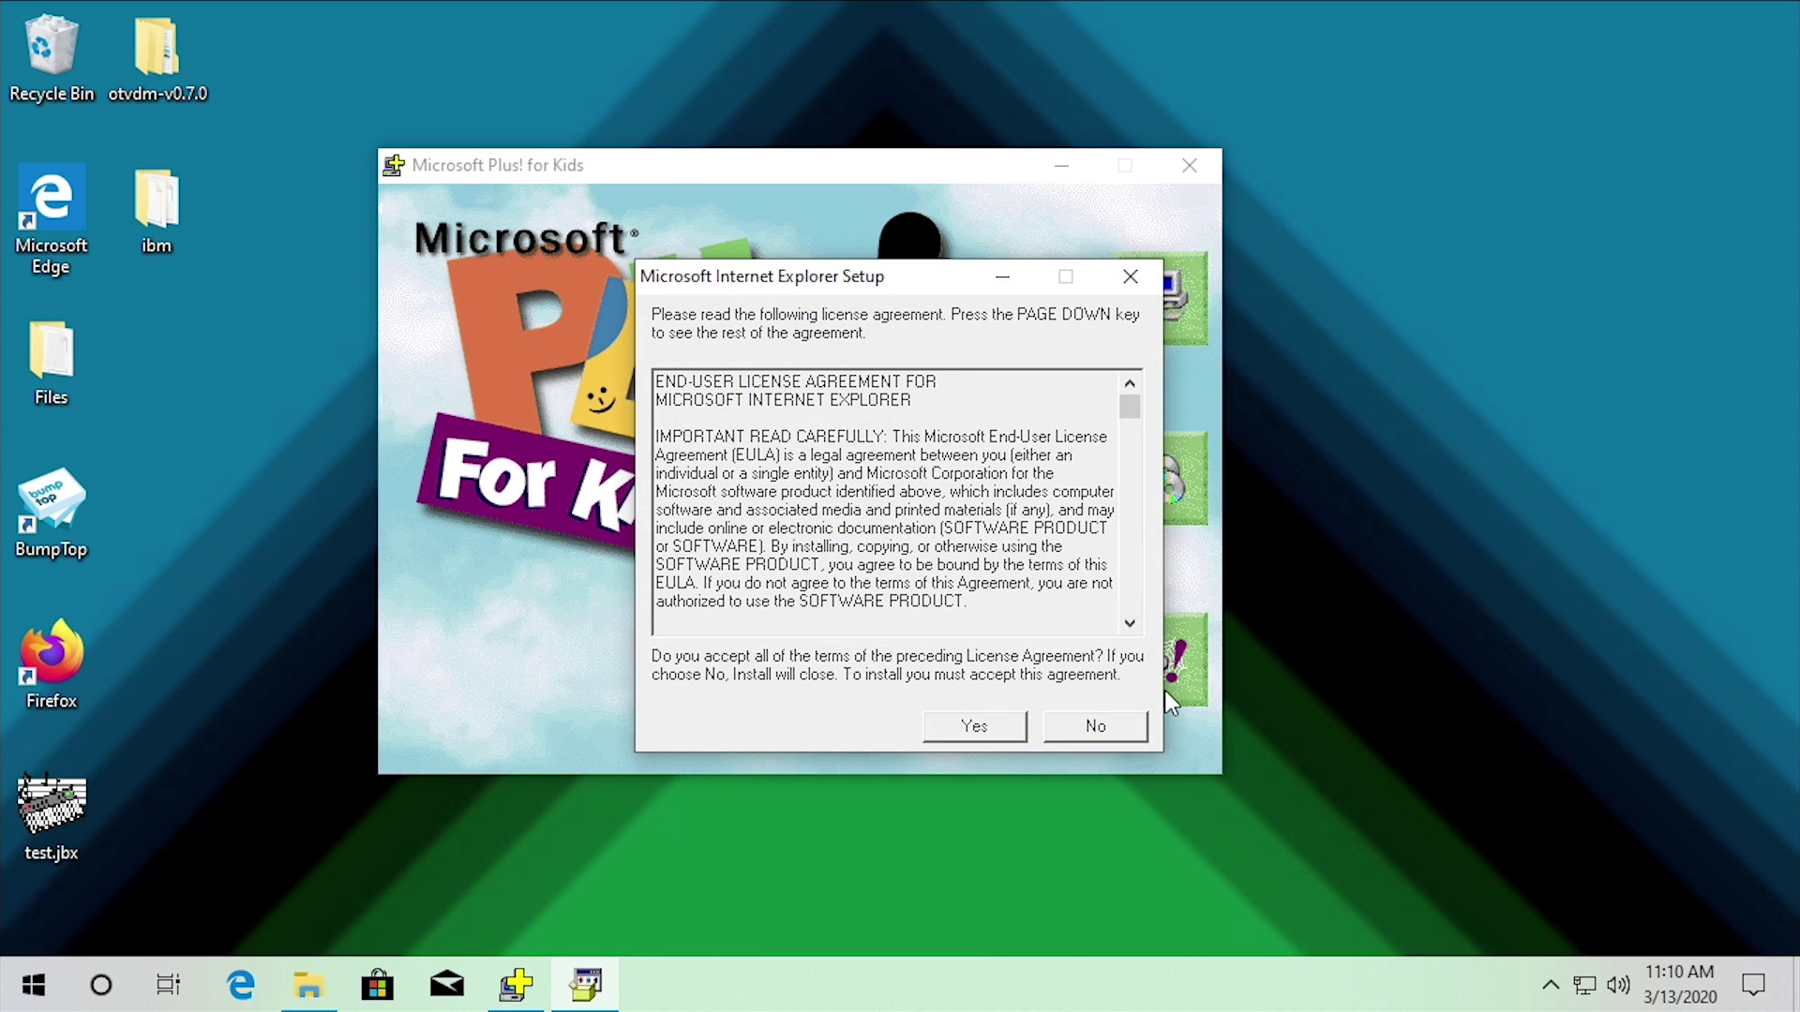
left_click(988, 720)
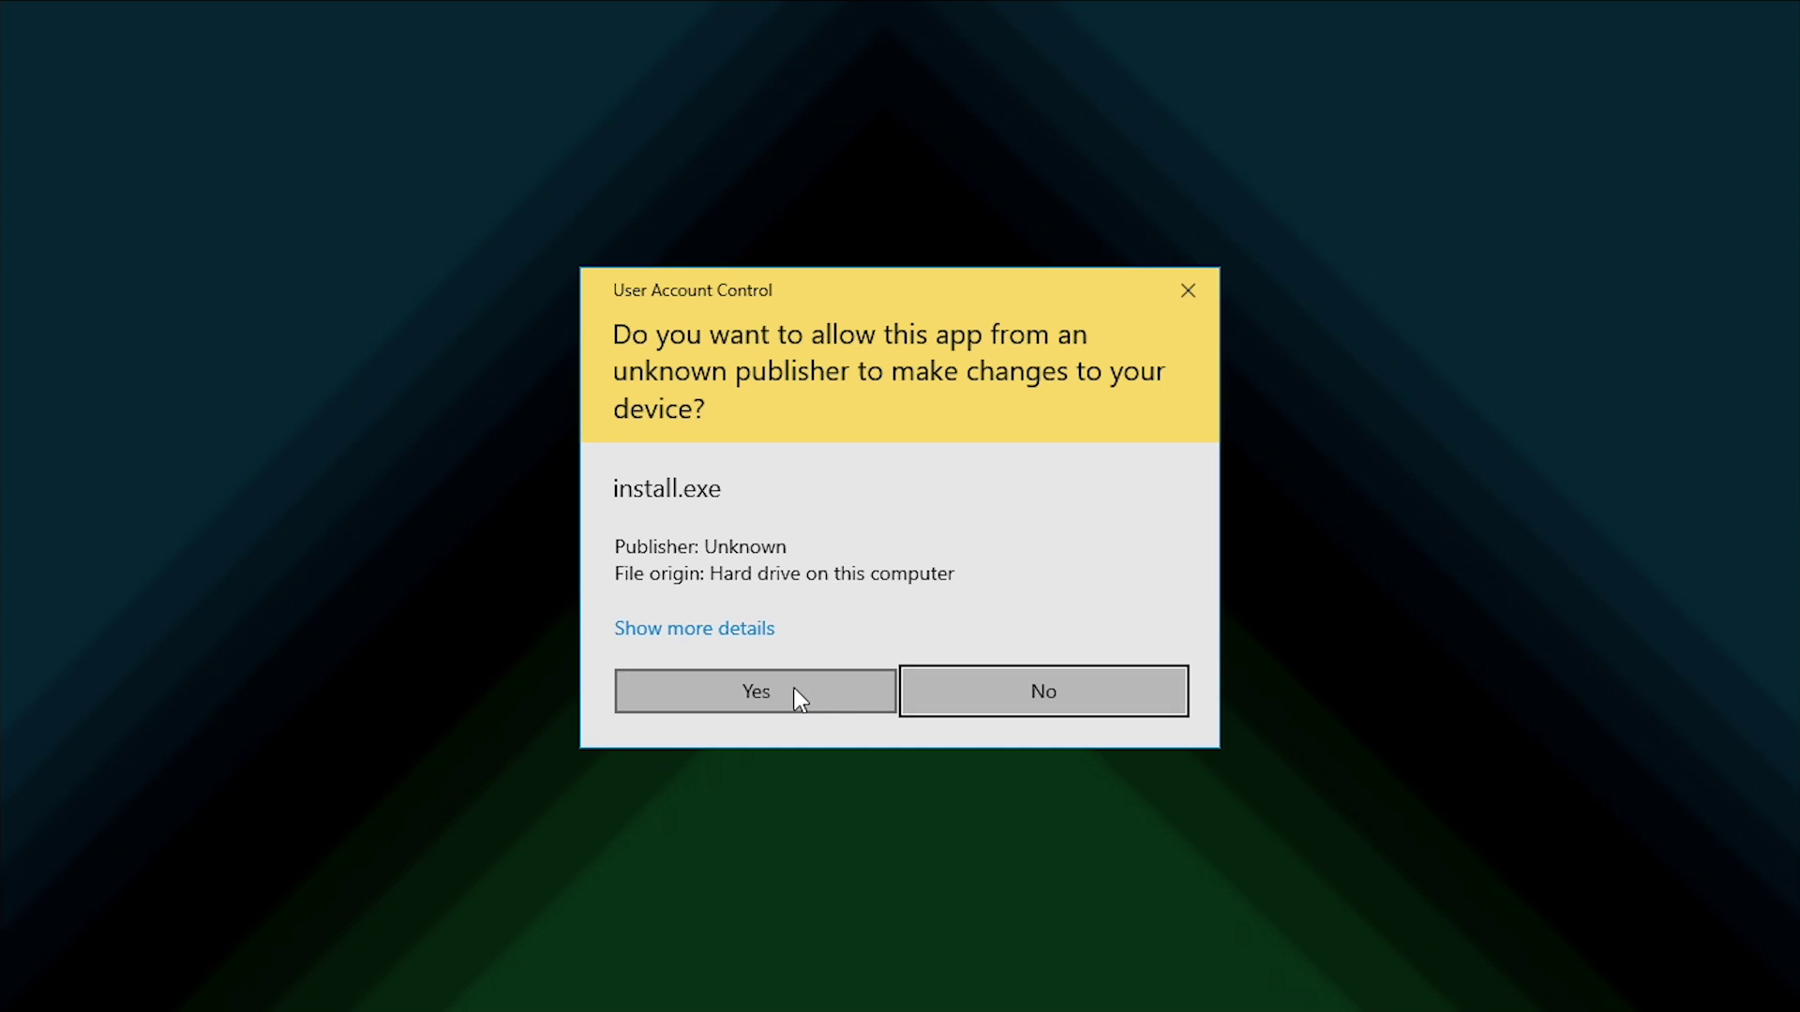
left_click(793, 690)
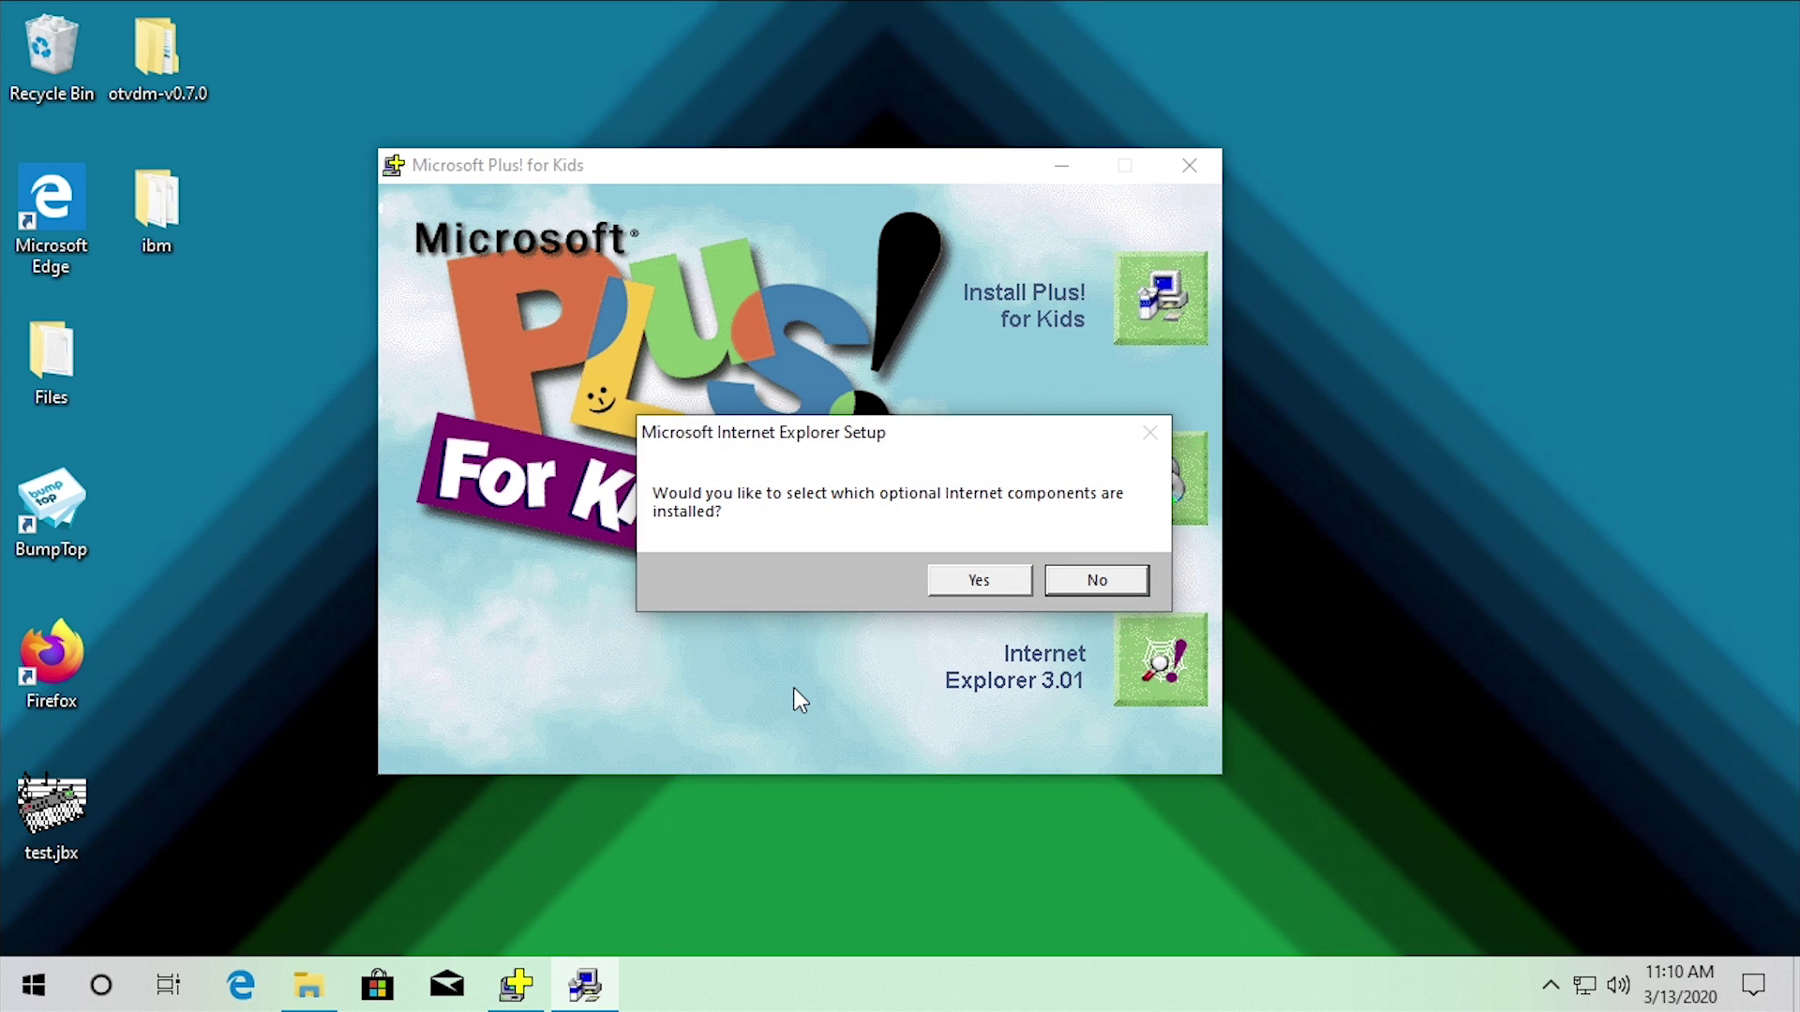
left_click(943, 580)
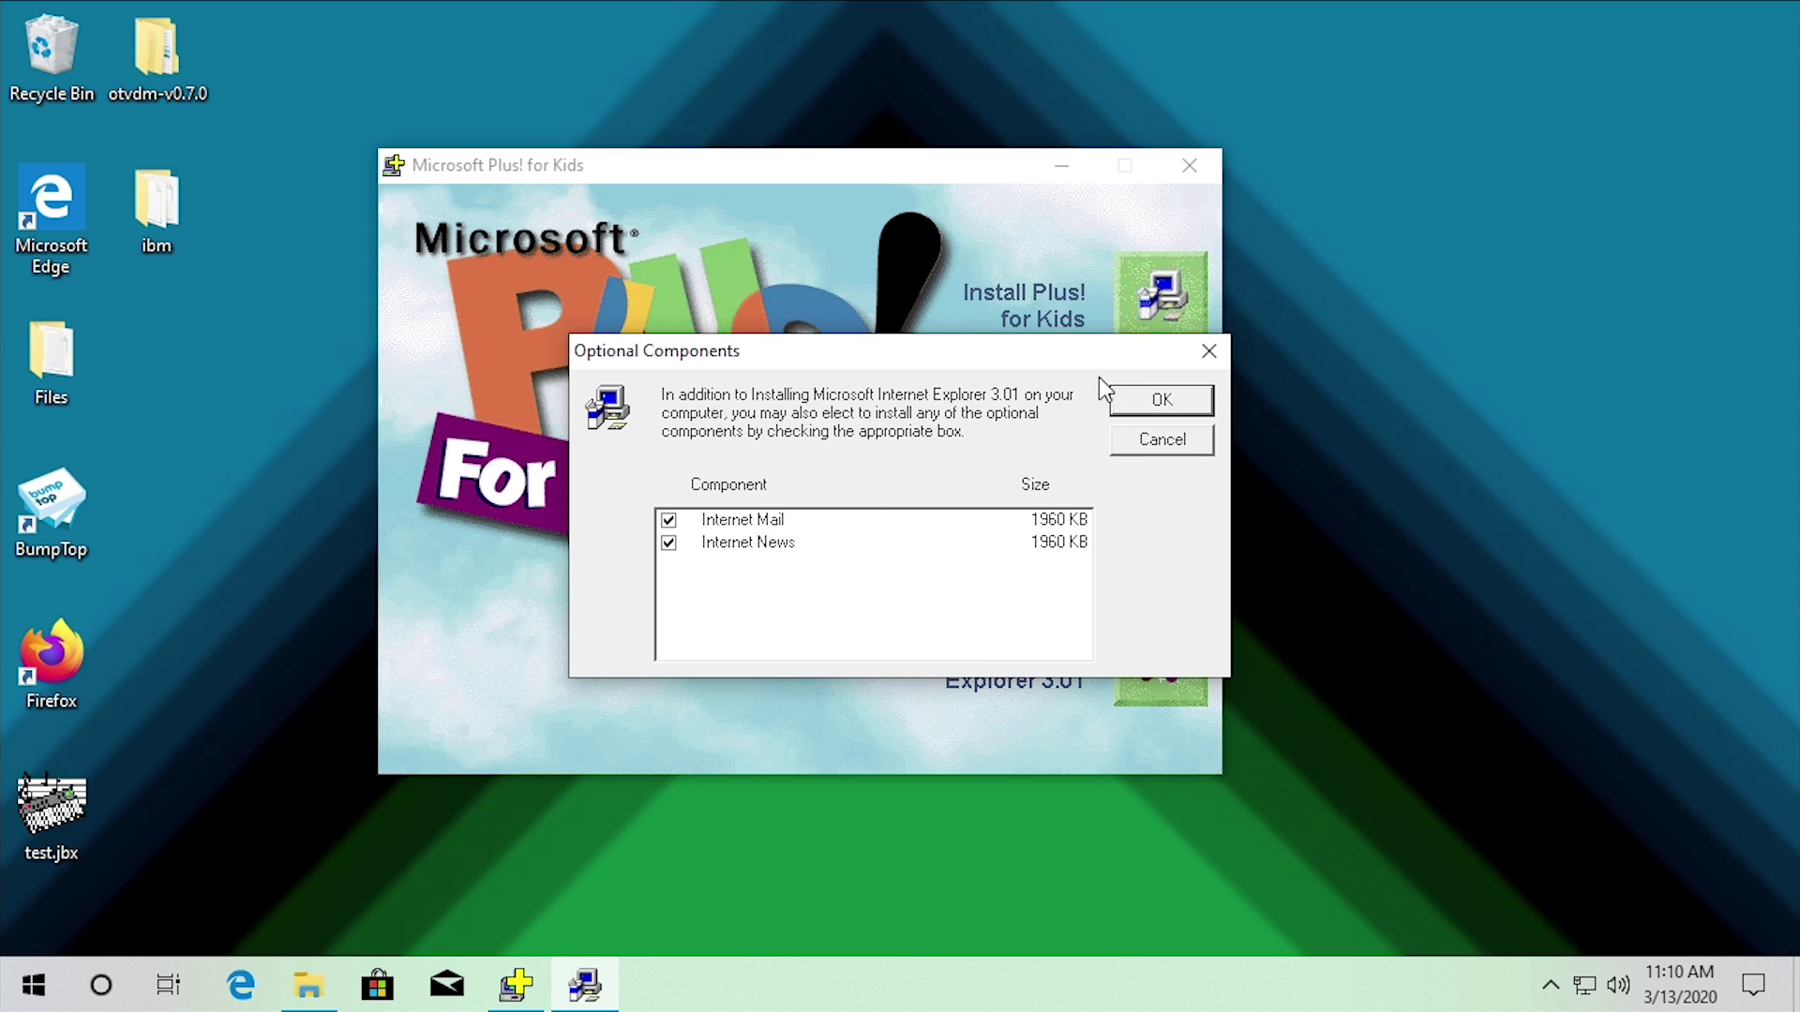
left_click(1143, 402)
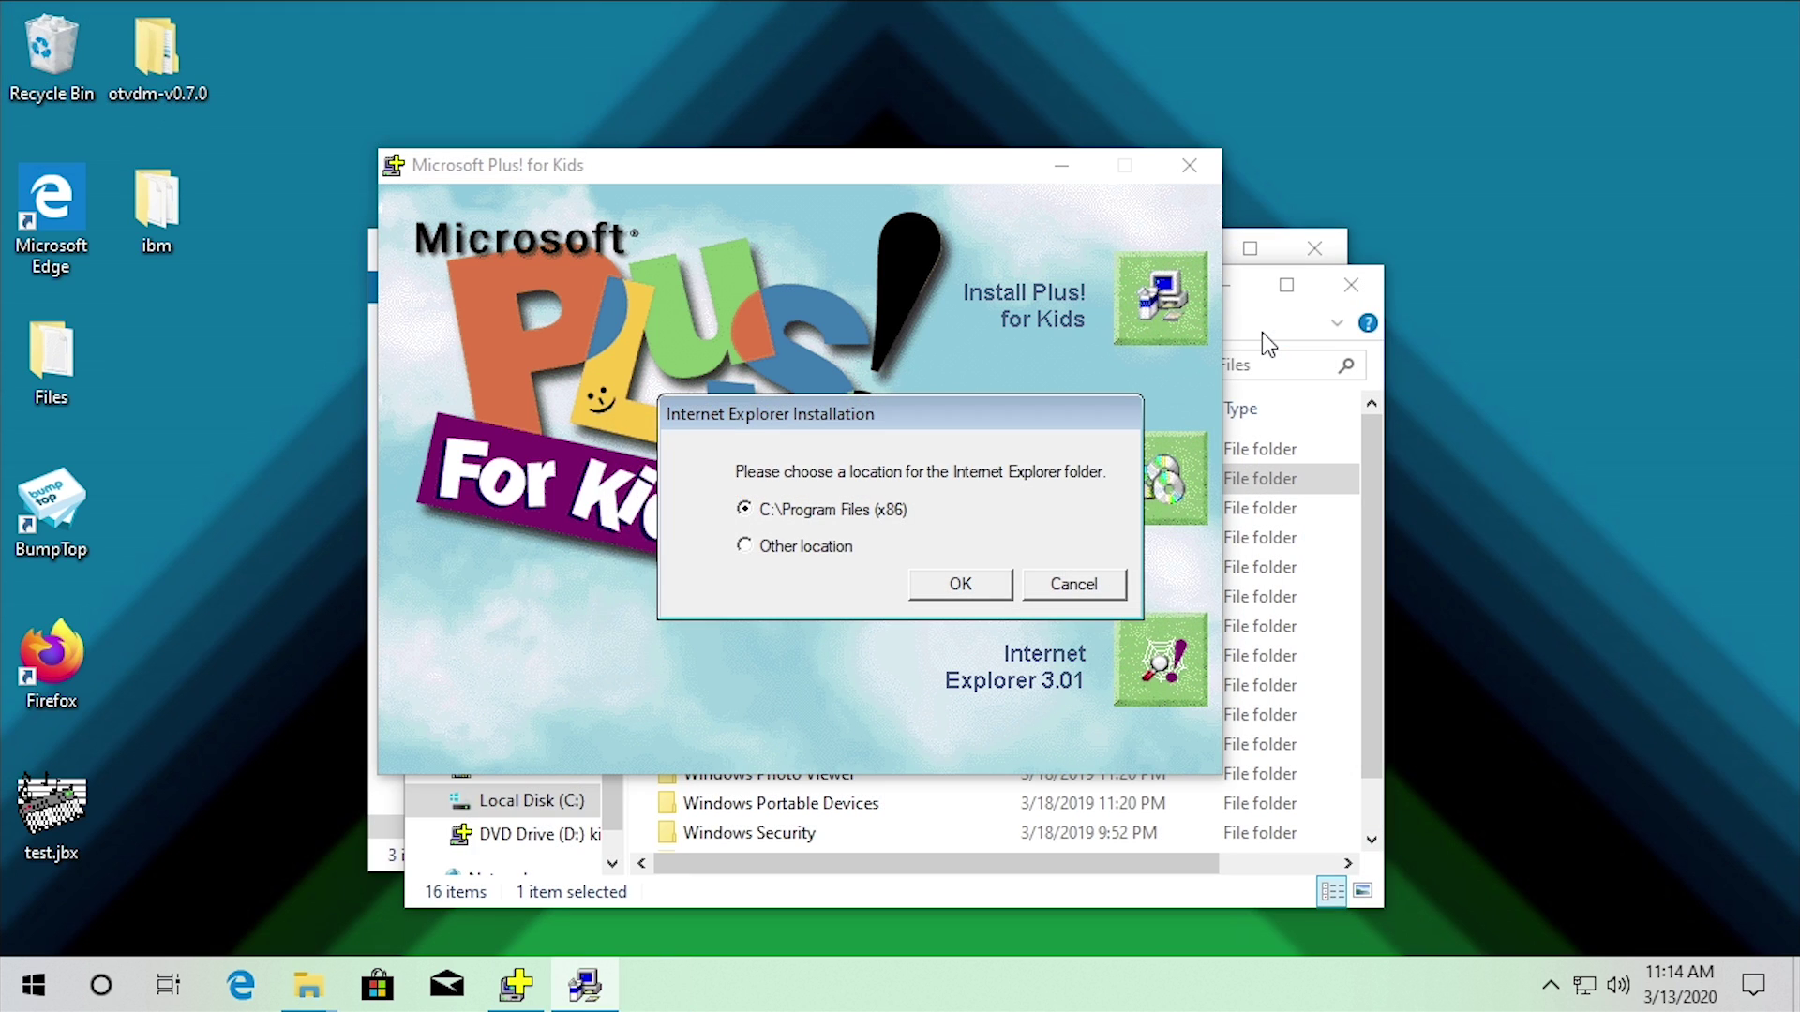
View the Program Files (x86) folder on Local Disk (C:) in File Explorer and move its window clear of the setup dialog
left_click(1262, 332)
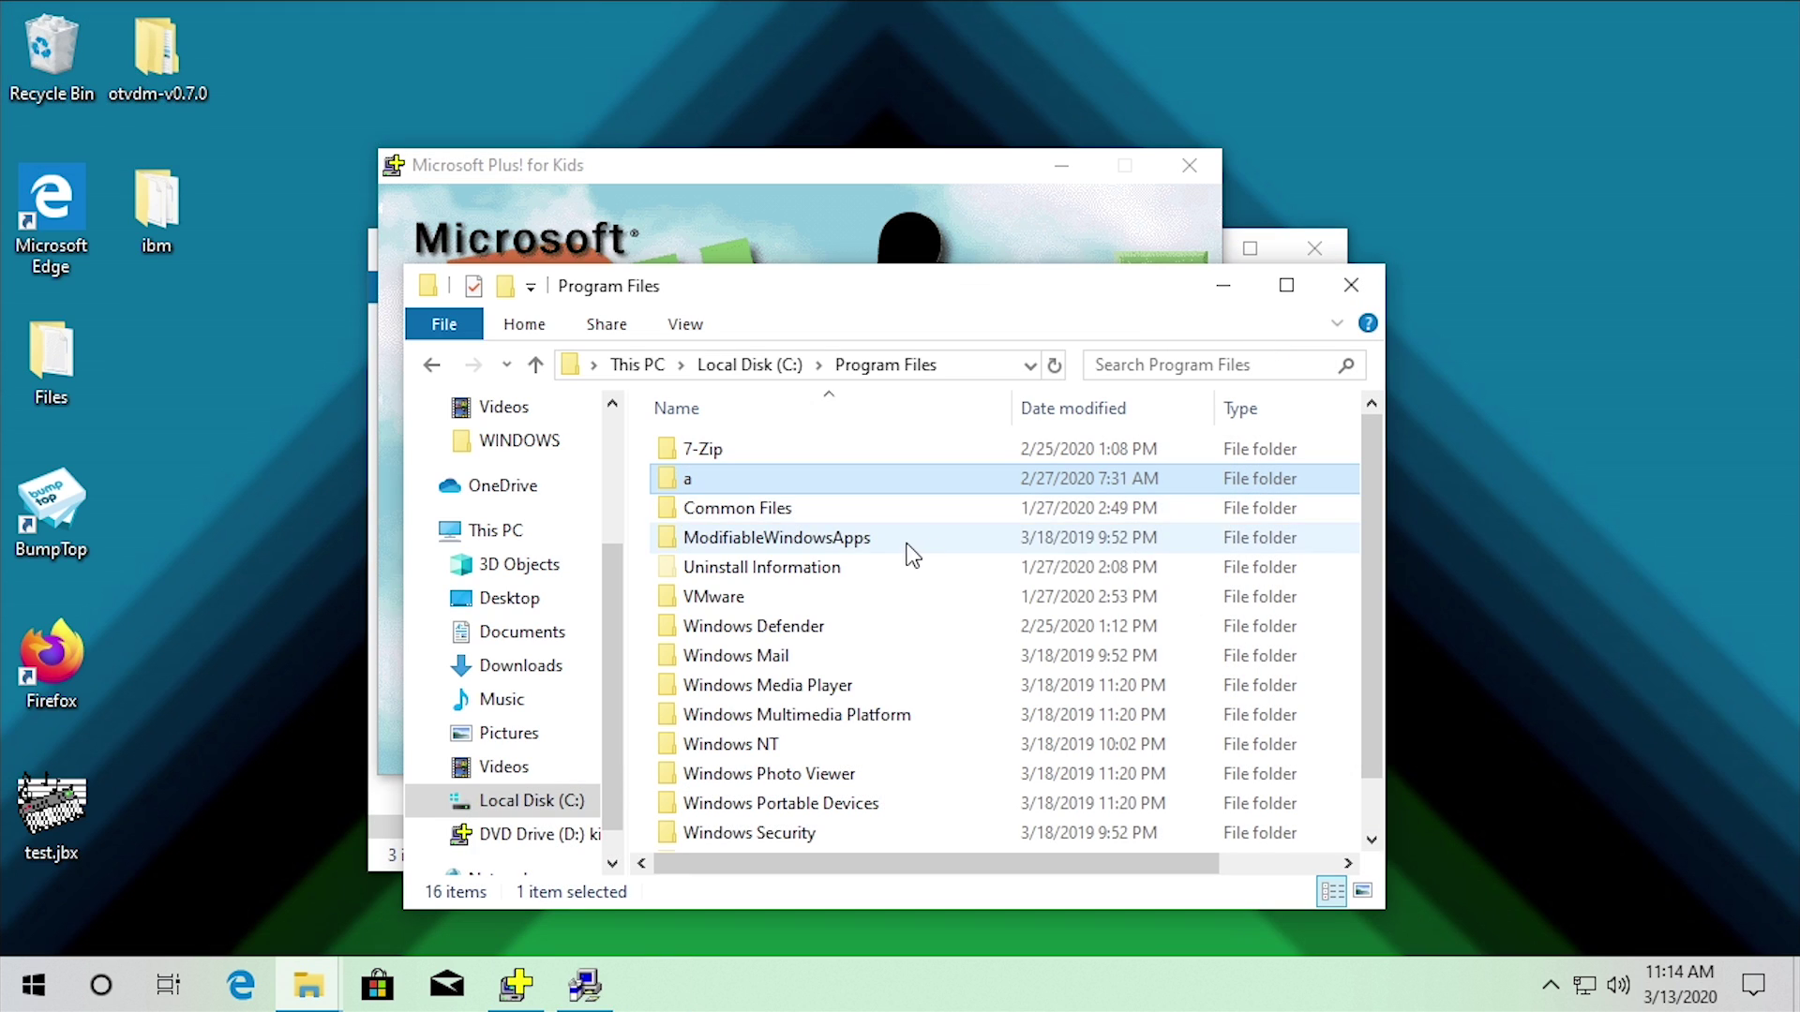
left_click(739, 371)
double_click(751, 543)
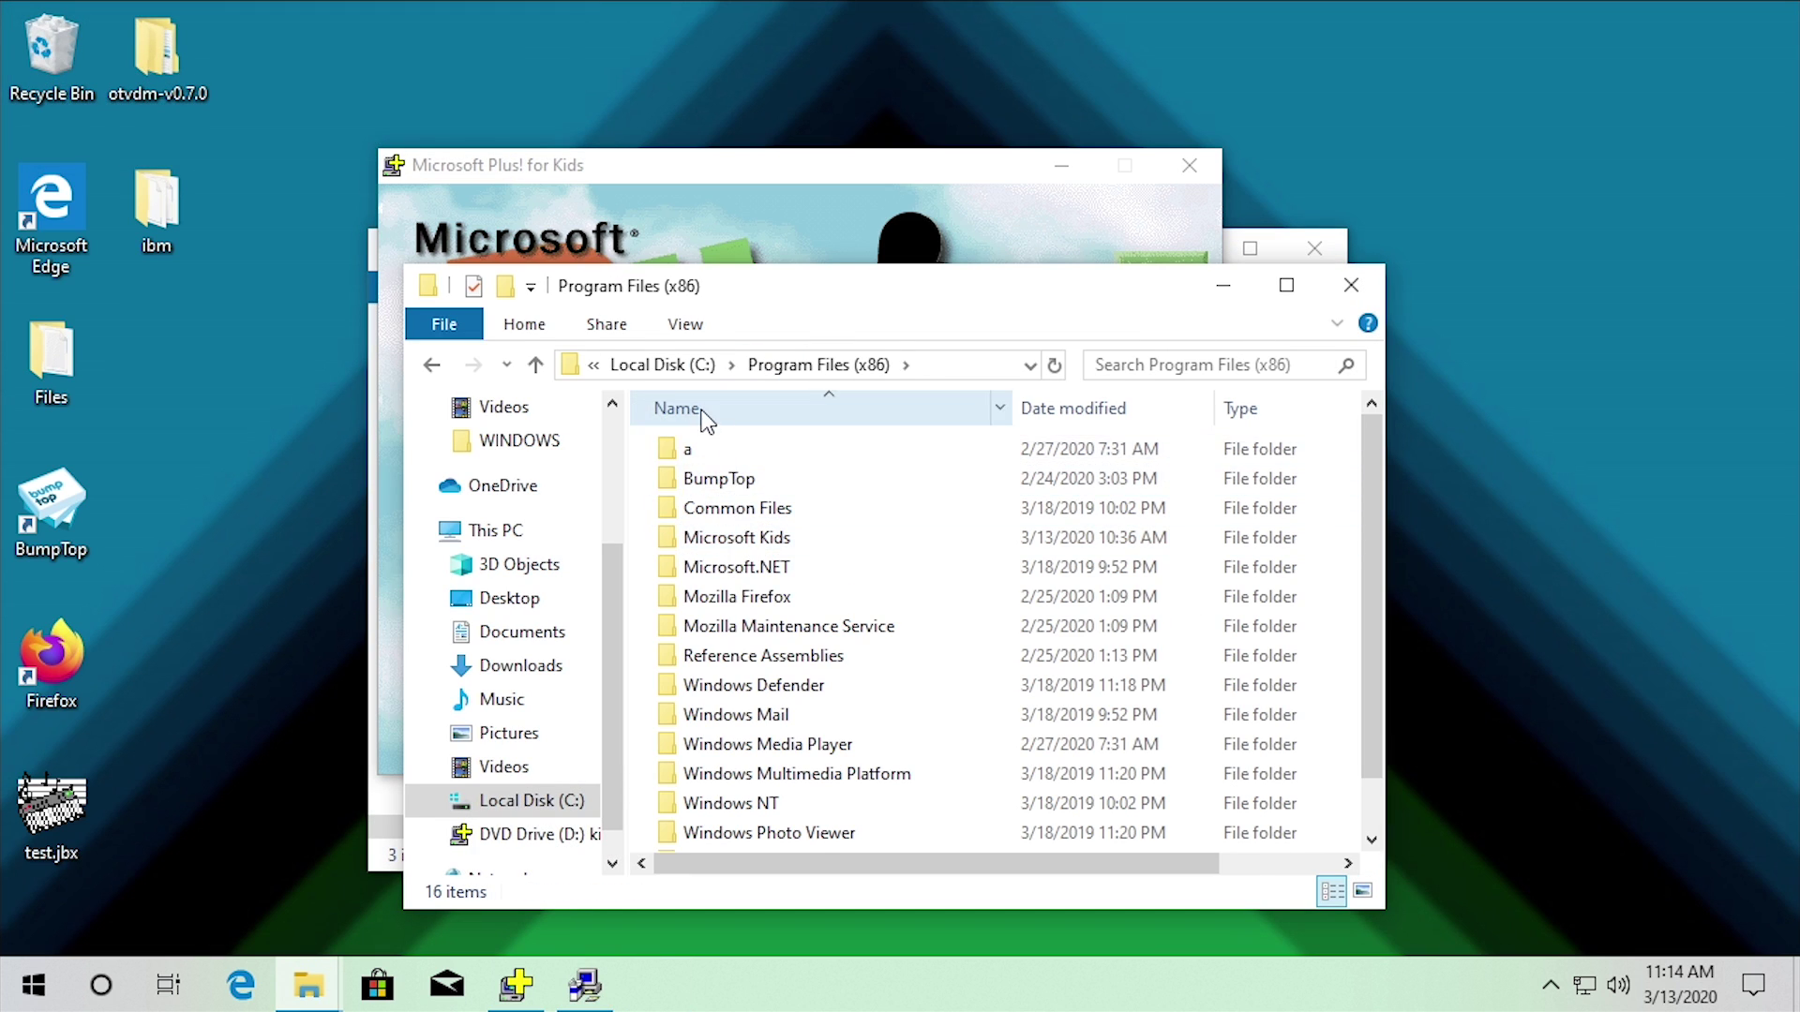
mouse_move(692, 443)
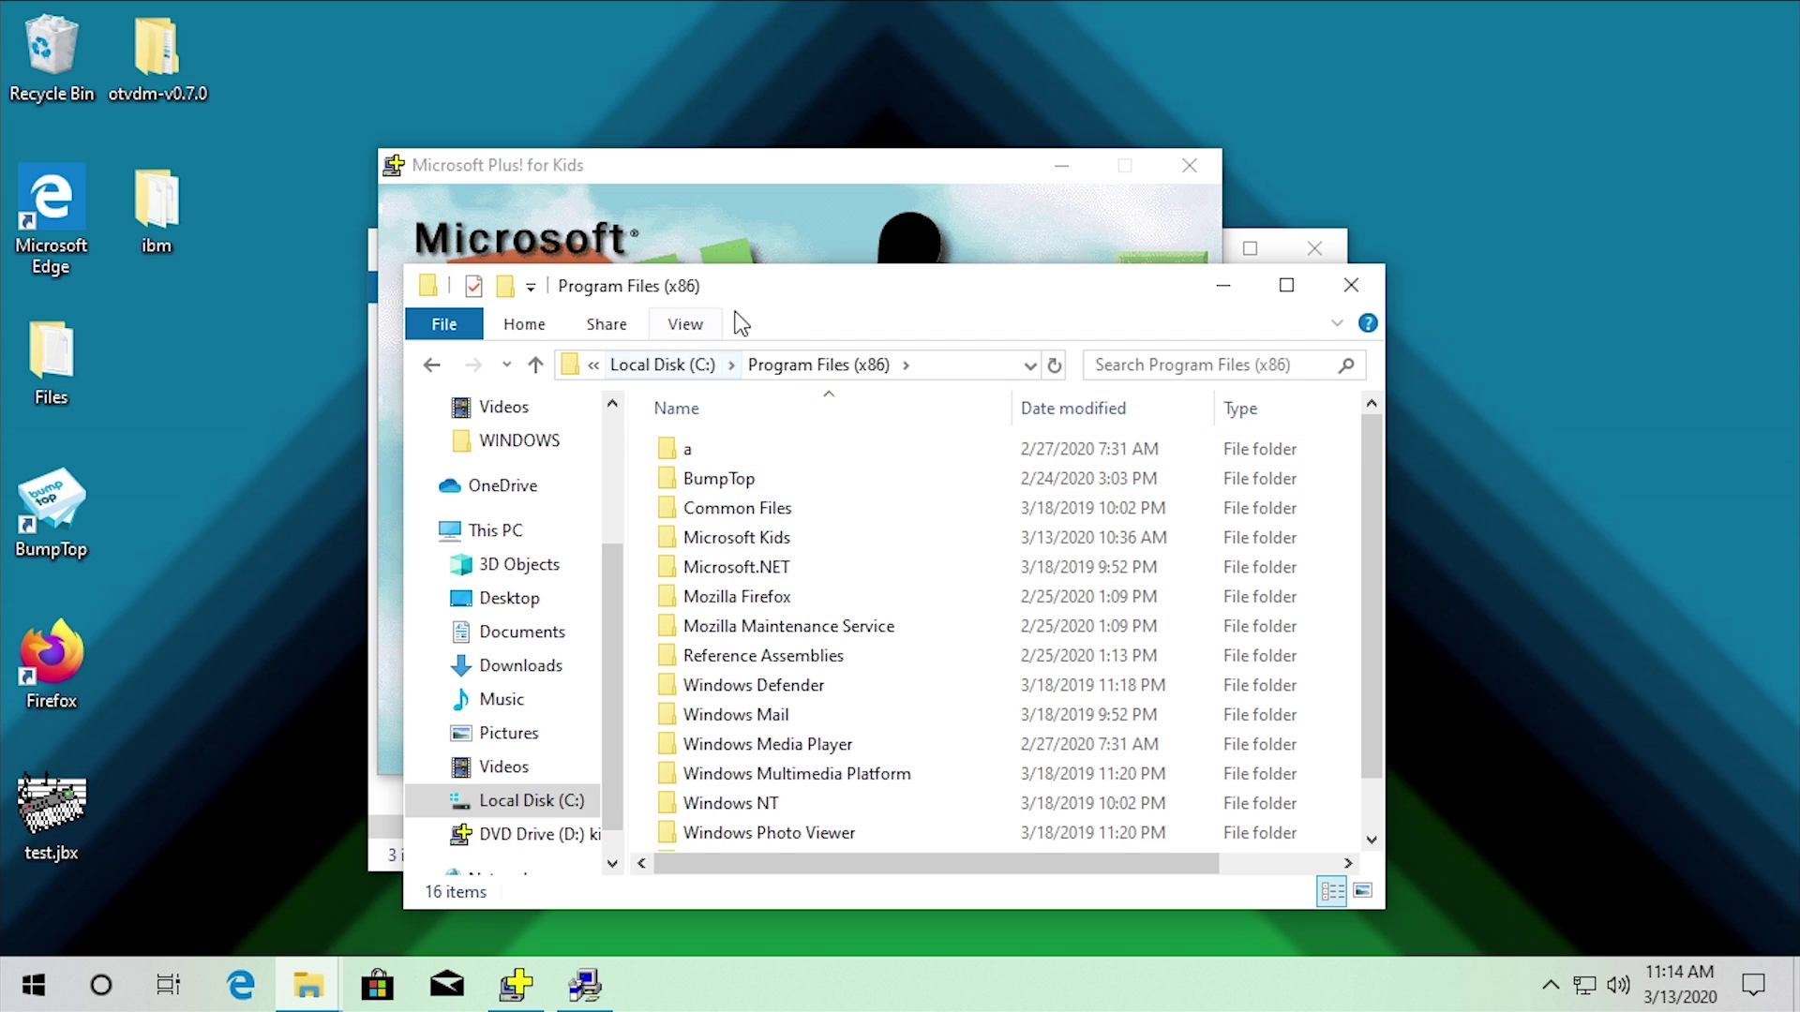
left_click_drag(754, 318, 1270, 752)
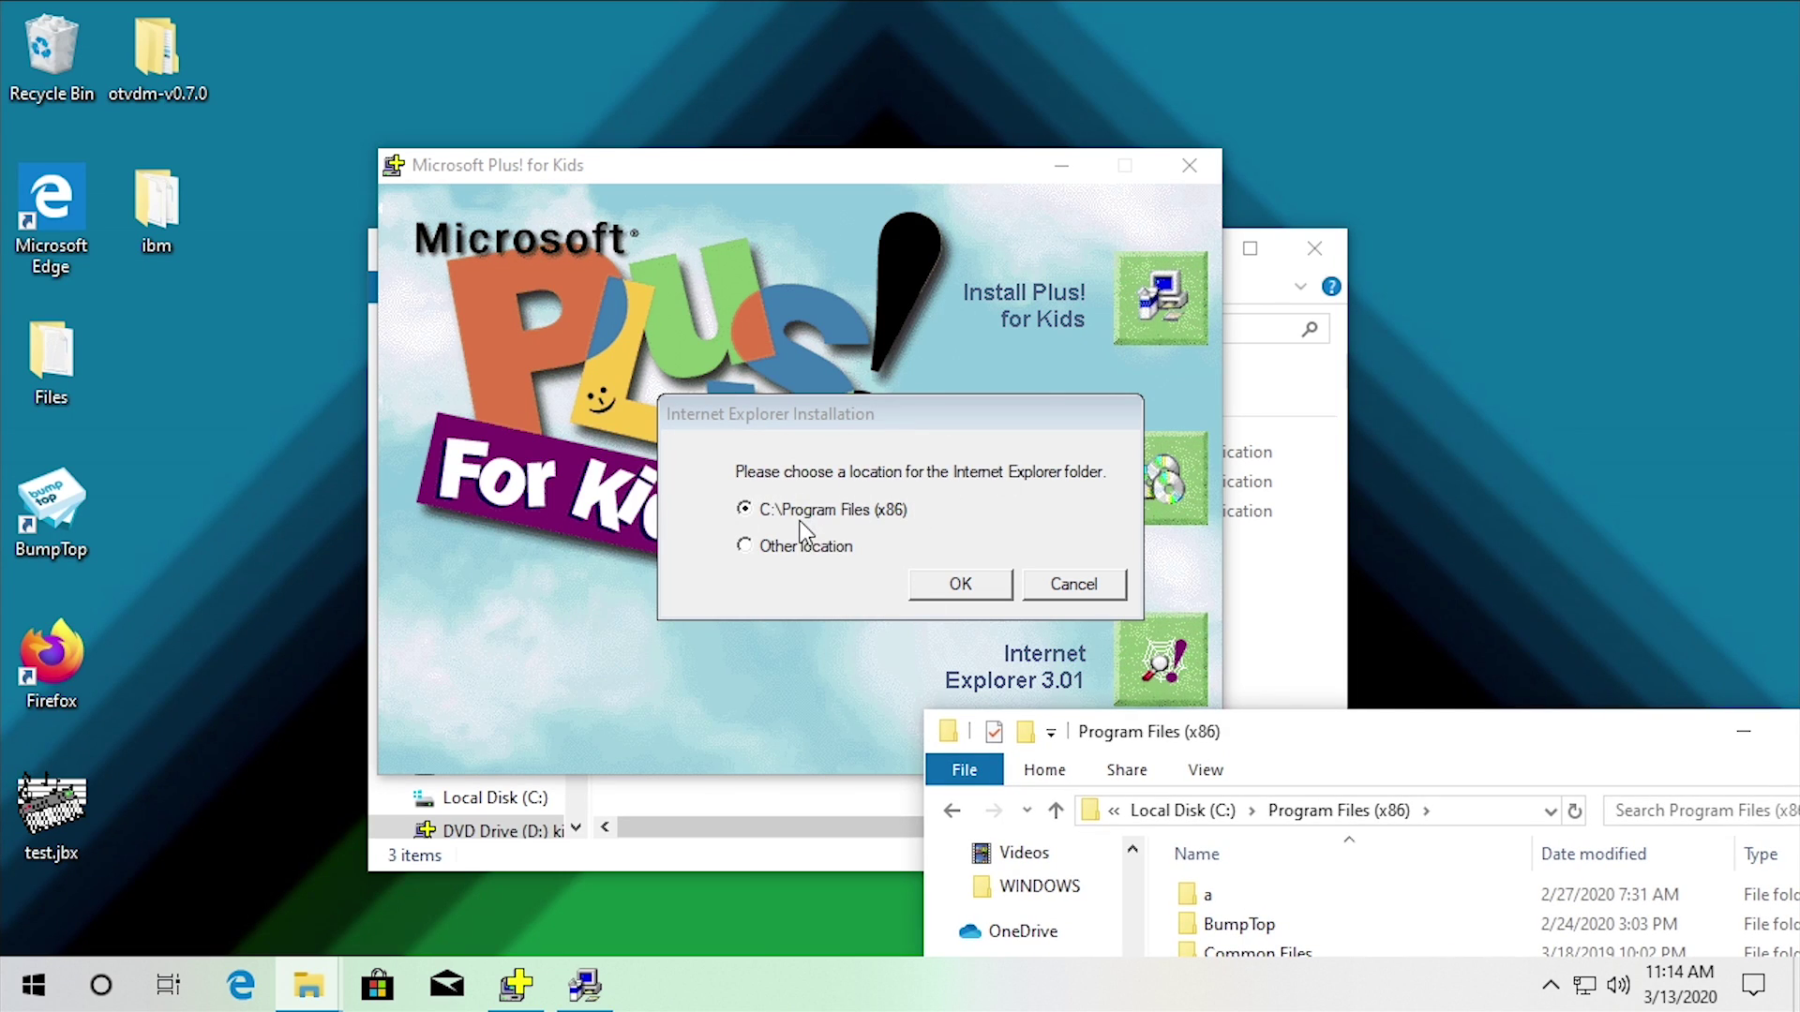
Try to install Internet Explorer 3.01 into C:\Program Files (x86) and dismiss the installer's dialogs
left_click(945, 593)
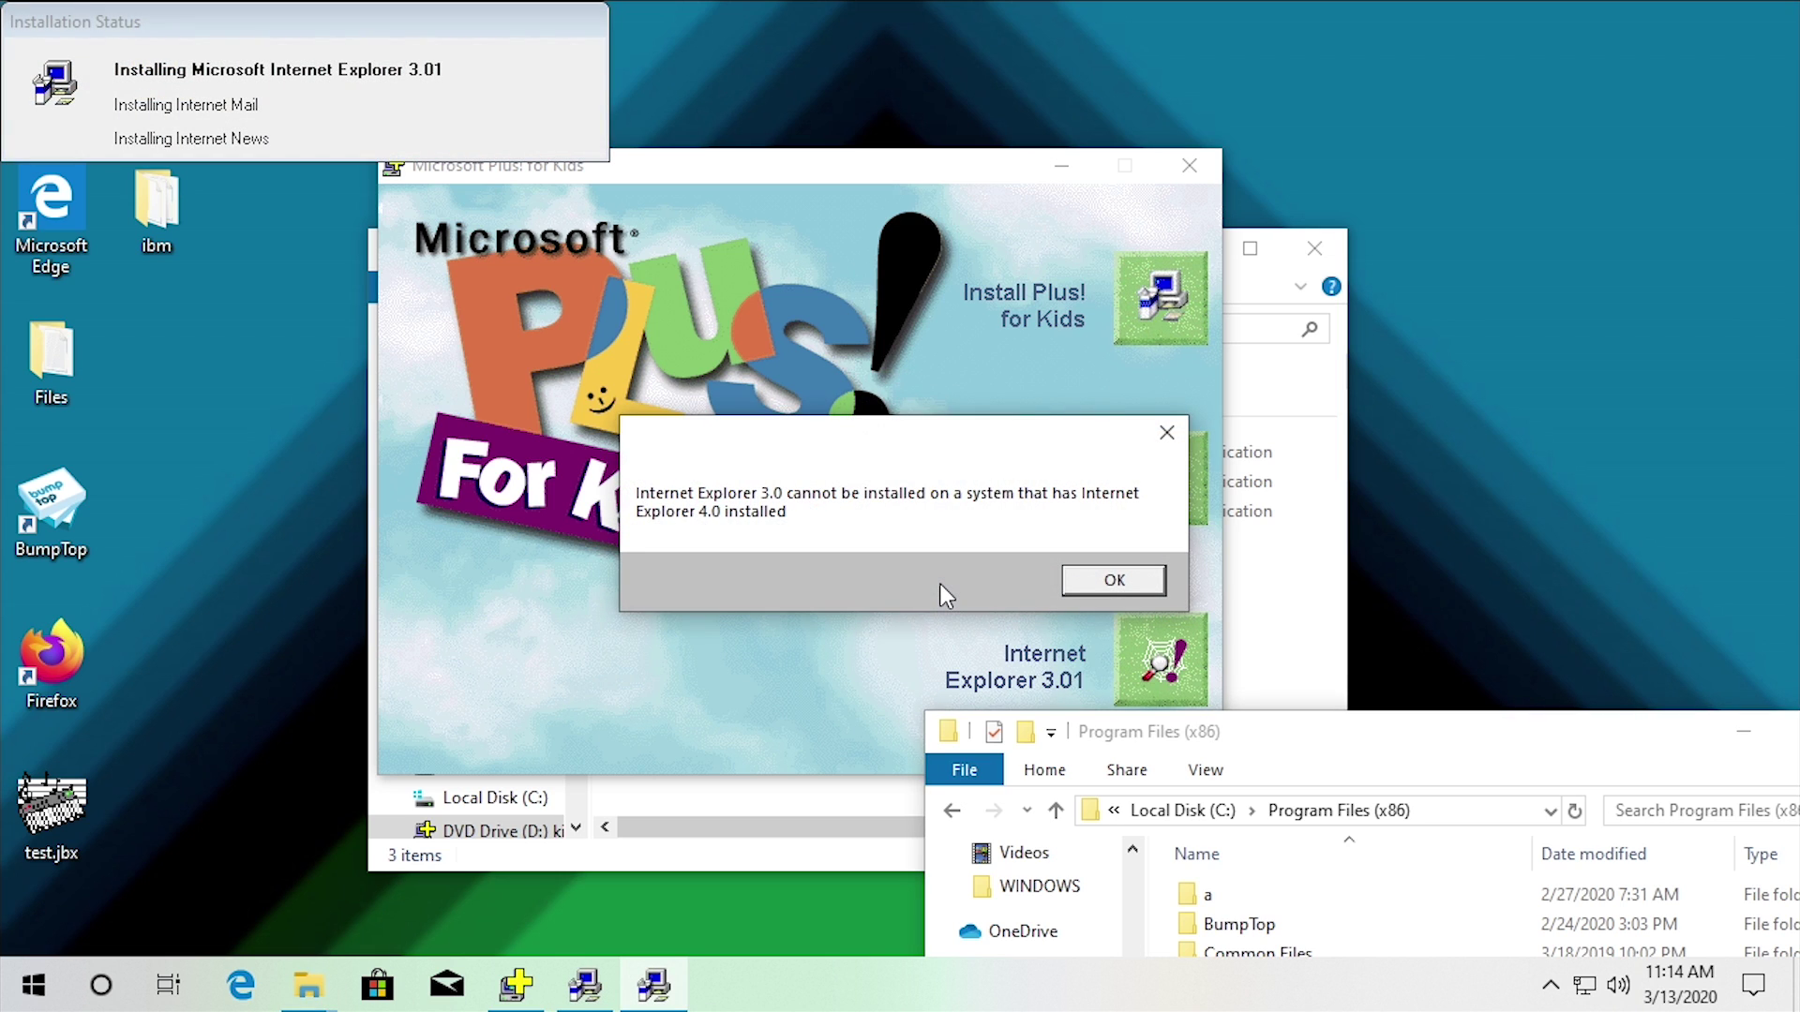
left_click(1134, 583)
left_click(1095, 590)
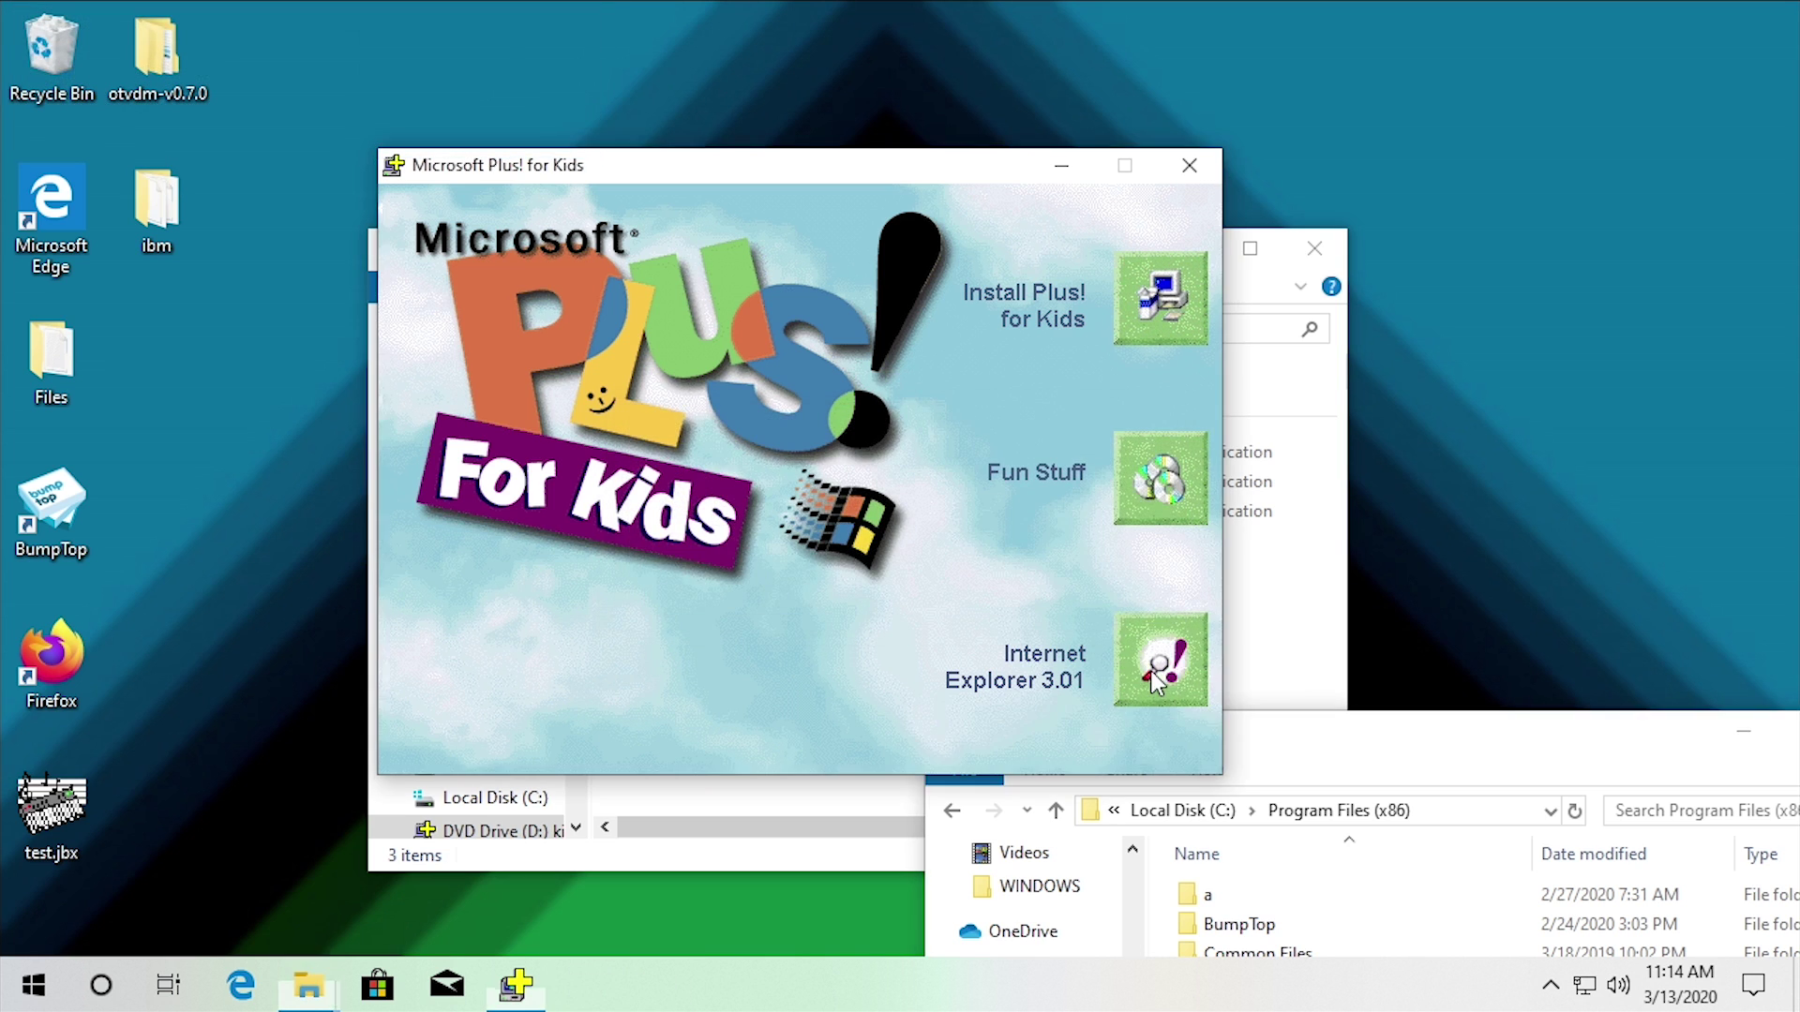
Run the Internet Explorer 3.01 setup again, accepting the license and keeping both optional components
left_click(1150, 671)
left_click(871, 691)
left_click(1007, 720)
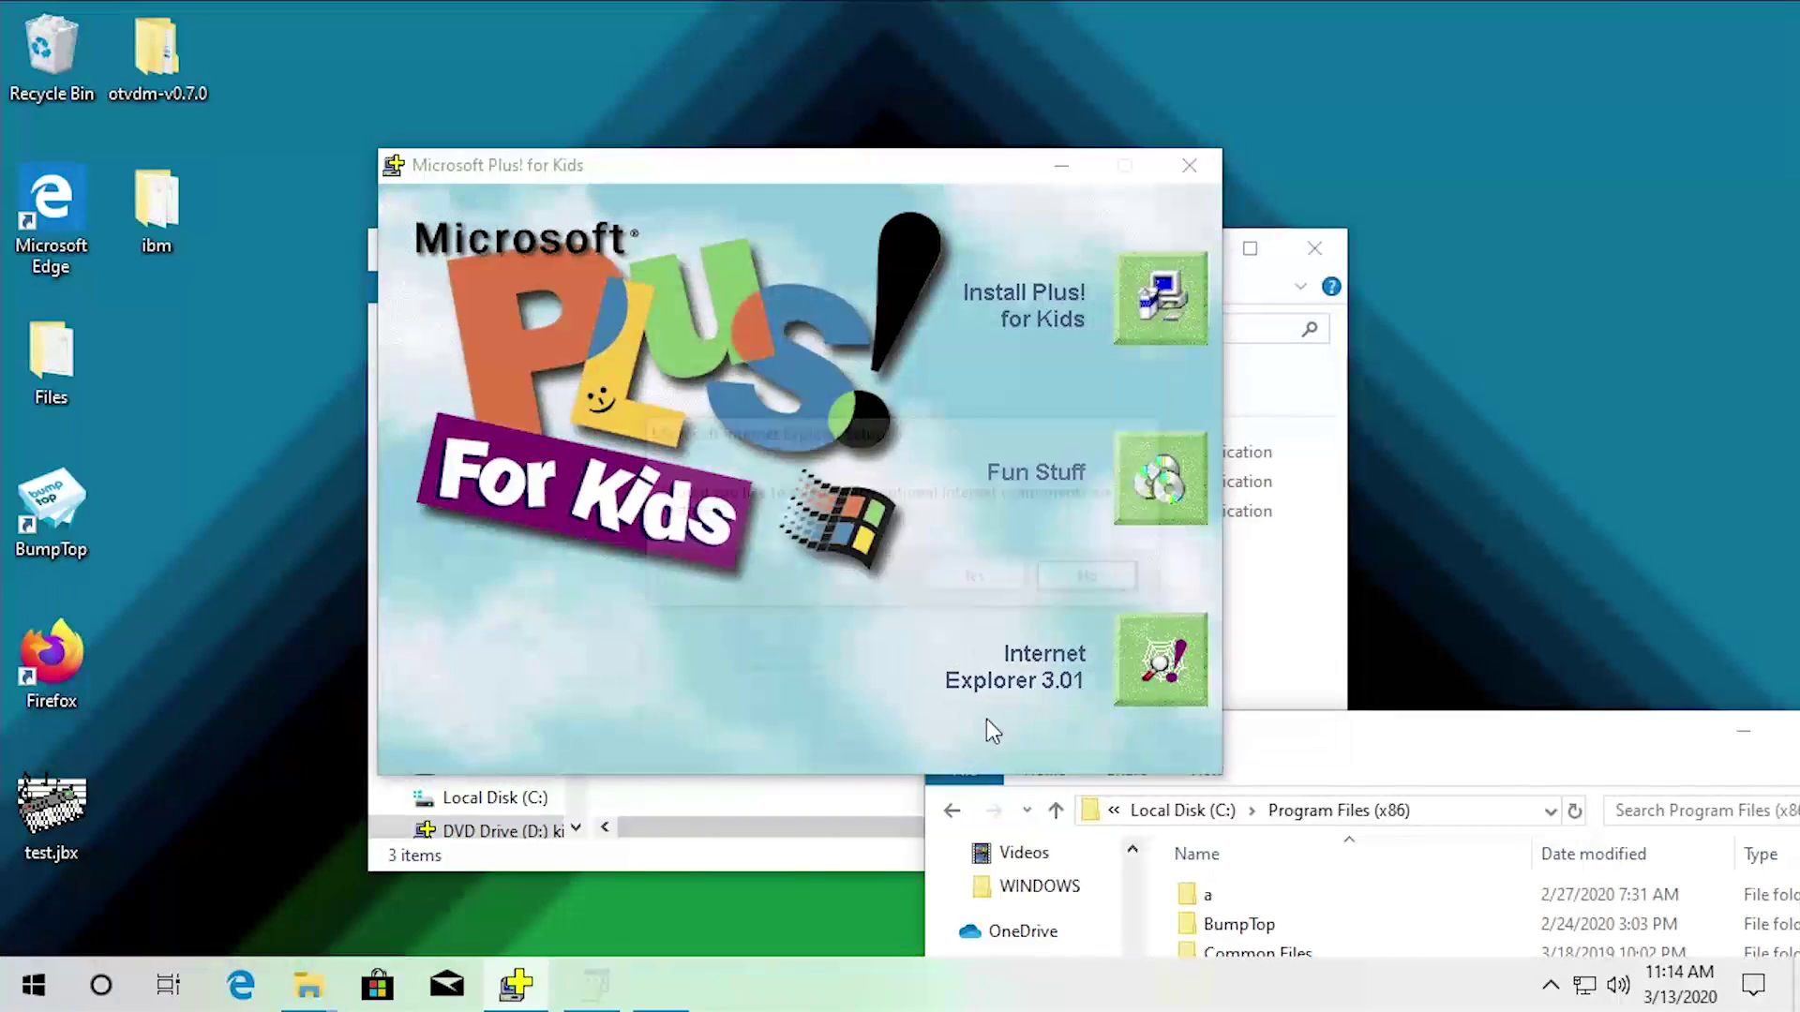
left_click(960, 574)
left_click(1133, 403)
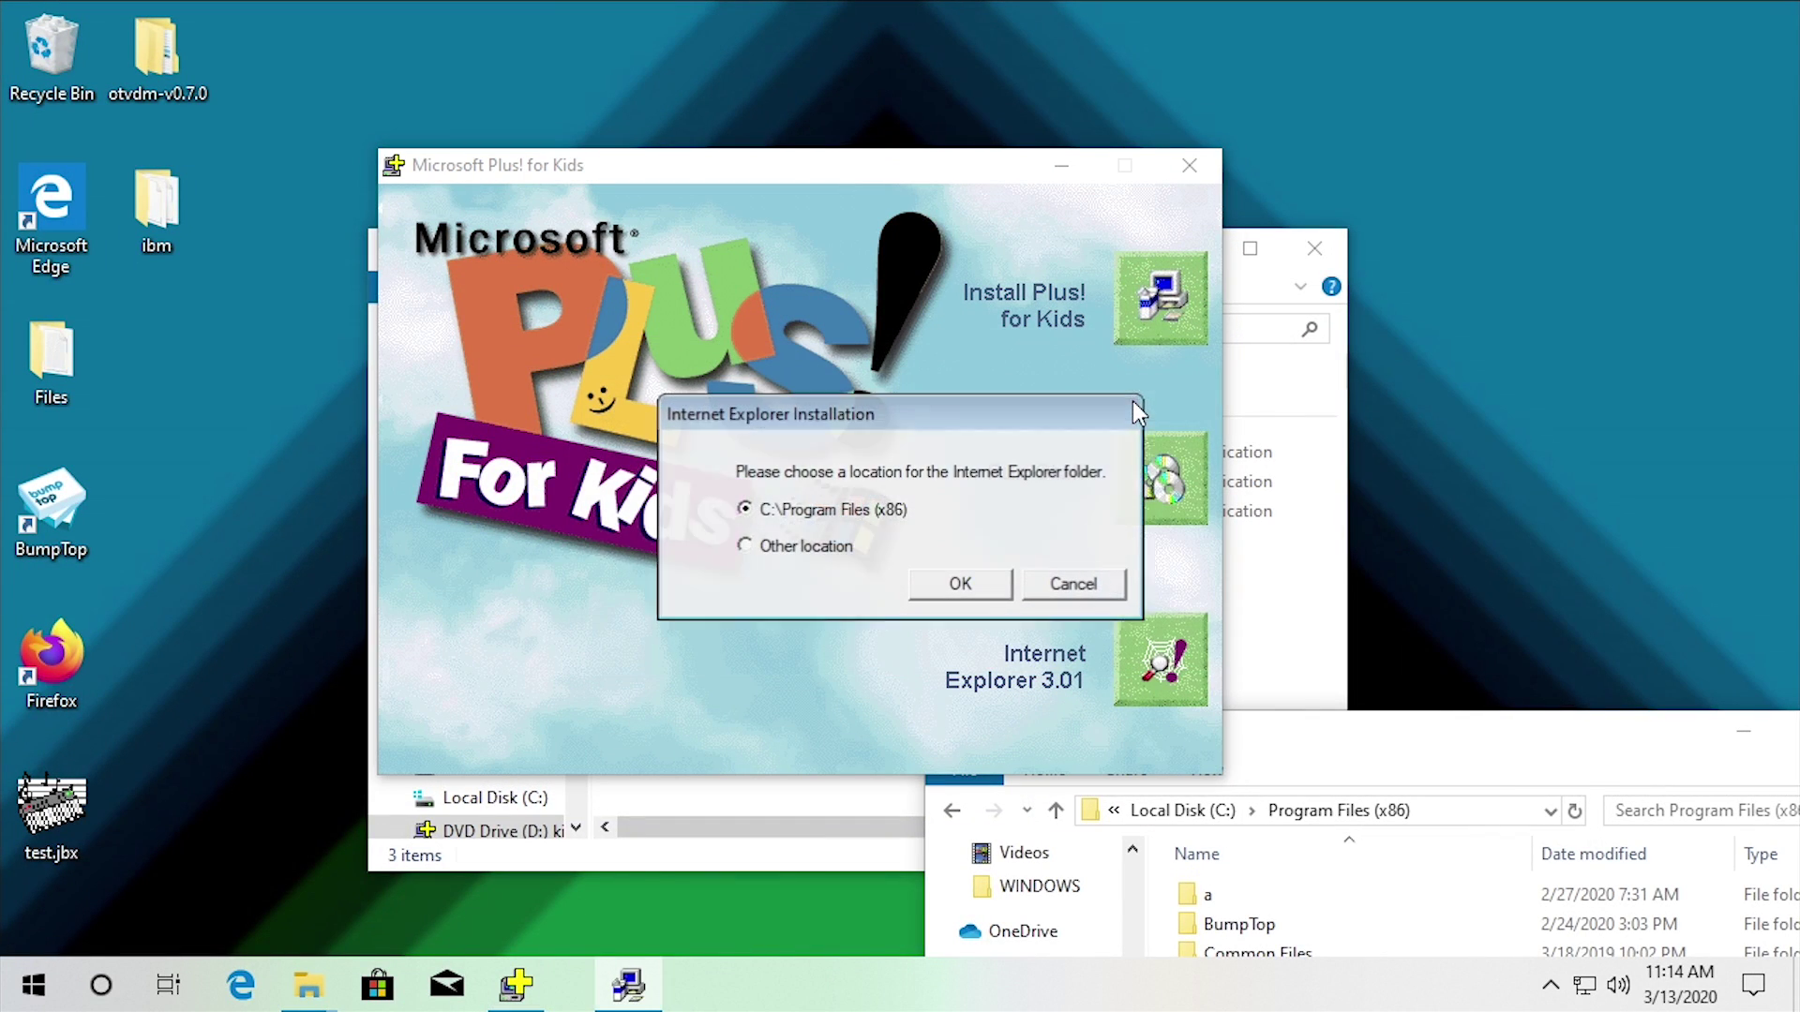
Choose another install location, pick Desktop as the parent directory, and try installing Internet Explorer 3.01 there
left_click(792, 547)
left_click(960, 583)
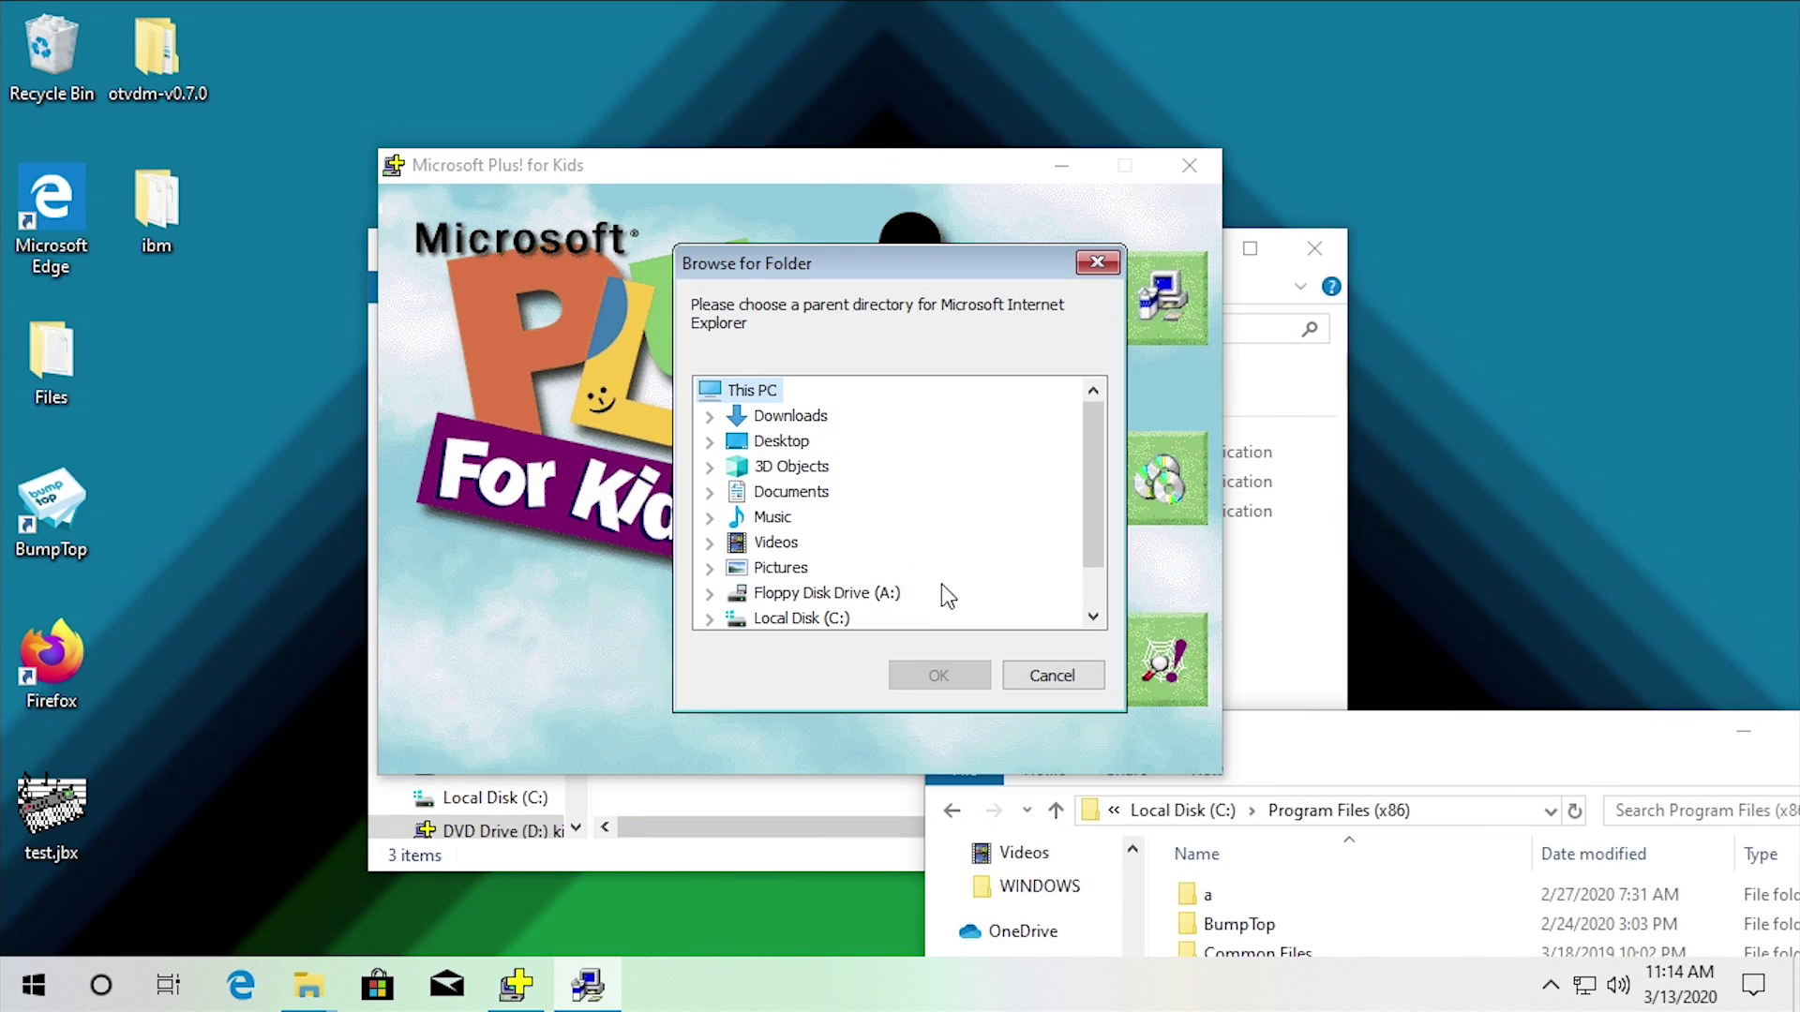
left_click(780, 442)
left_click(937, 675)
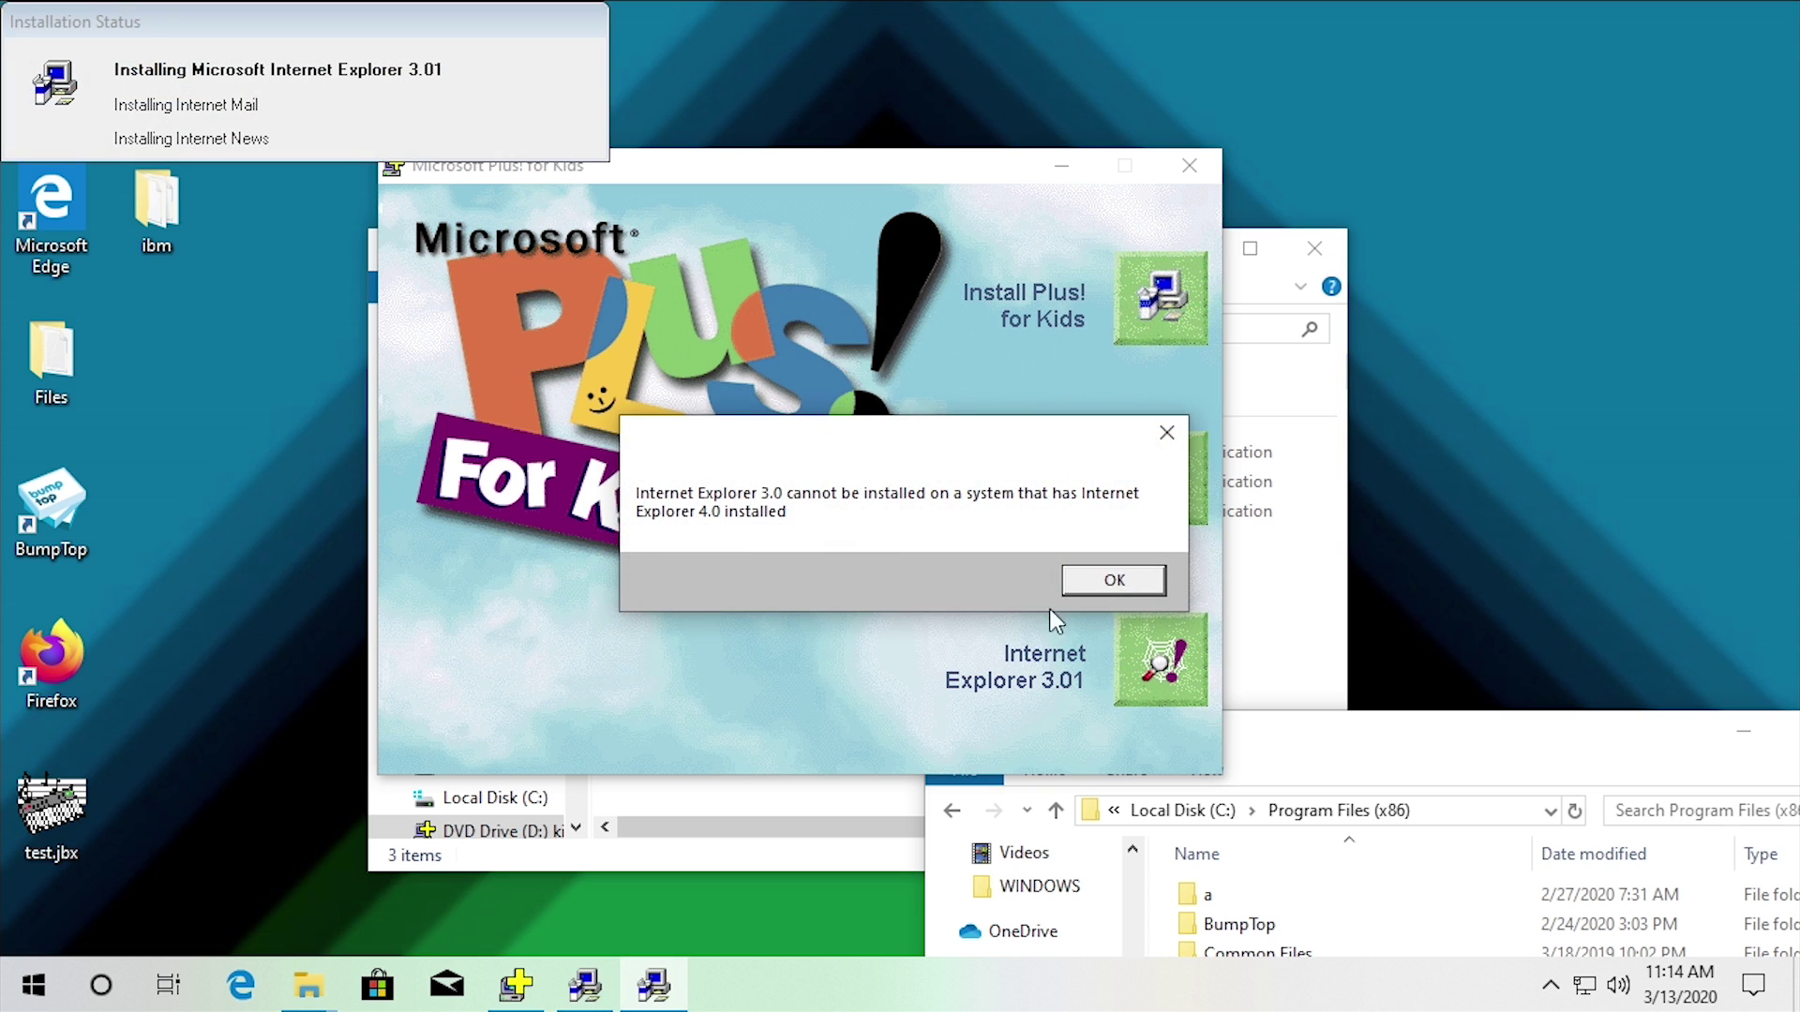
left_click(1113, 581)
left_click(1122, 585)
Bring File Explorer back to check the root of Local Disk (C:), and move its window off the Plus! for Kids menu
left_click_drag(1362, 743, 826, 278)
left_click(656, 346)
left_click(837, 756)
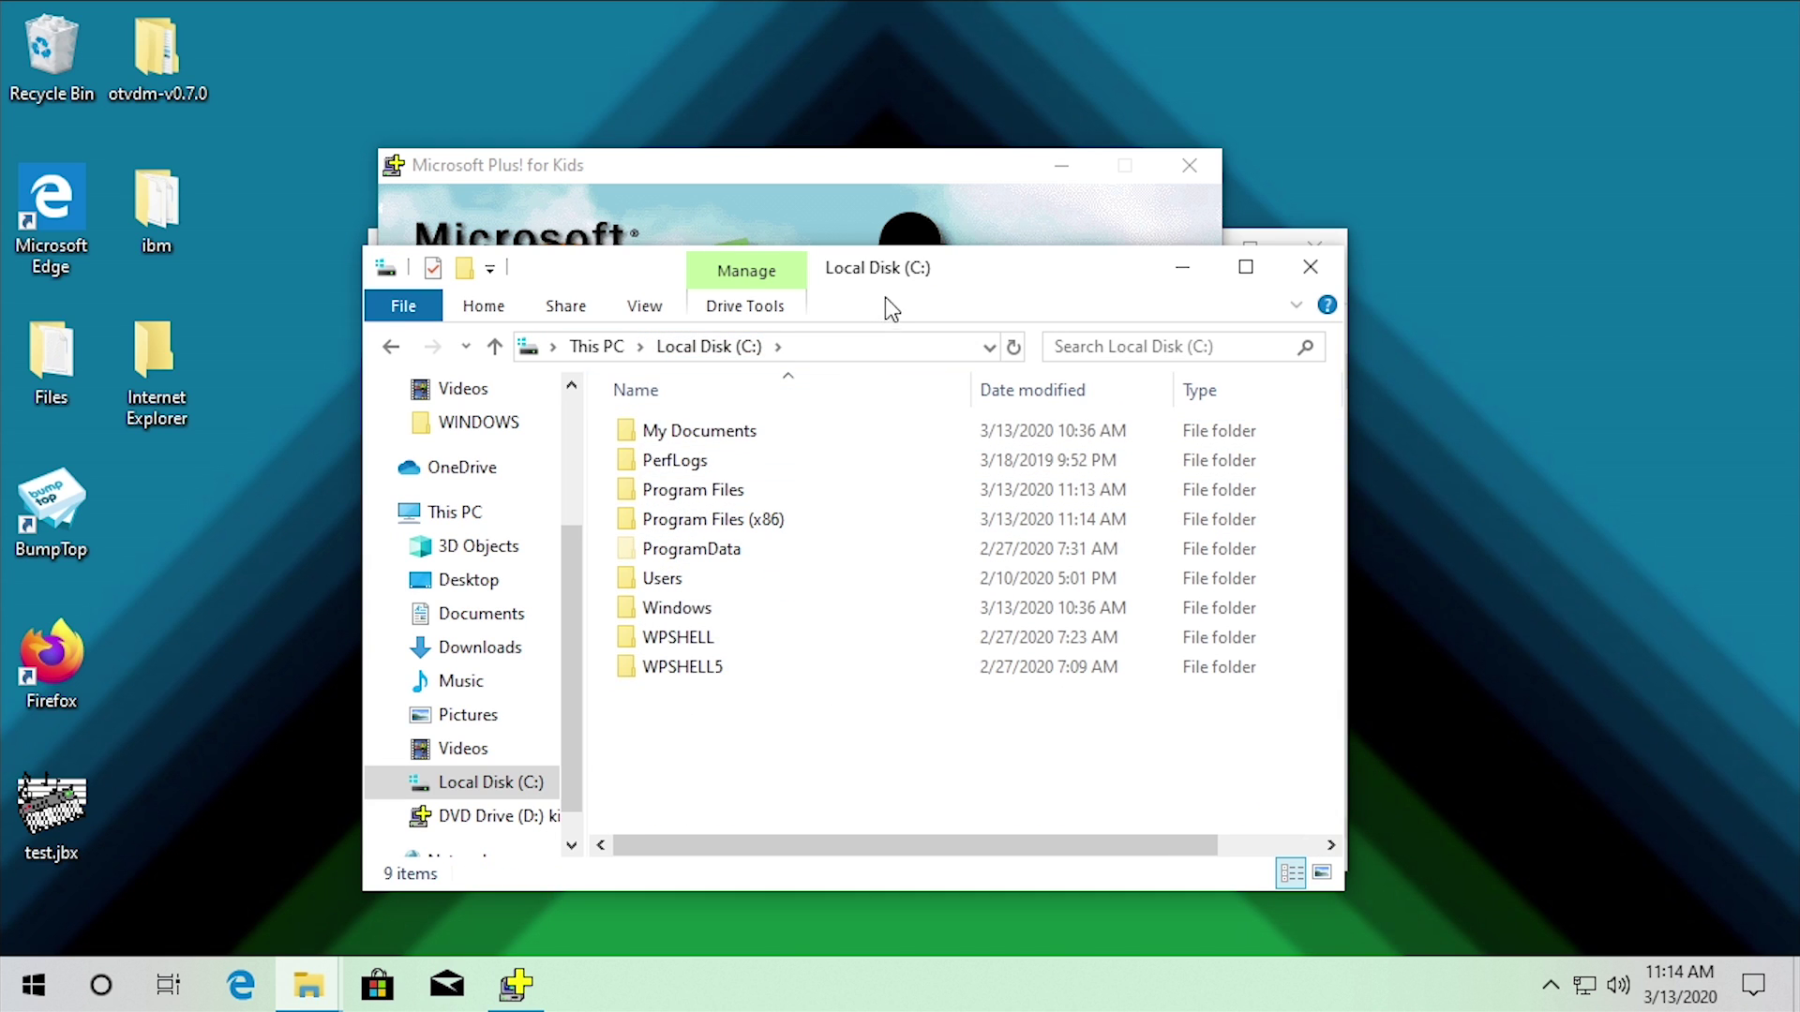
left_click_drag(885, 272, 1406, 606)
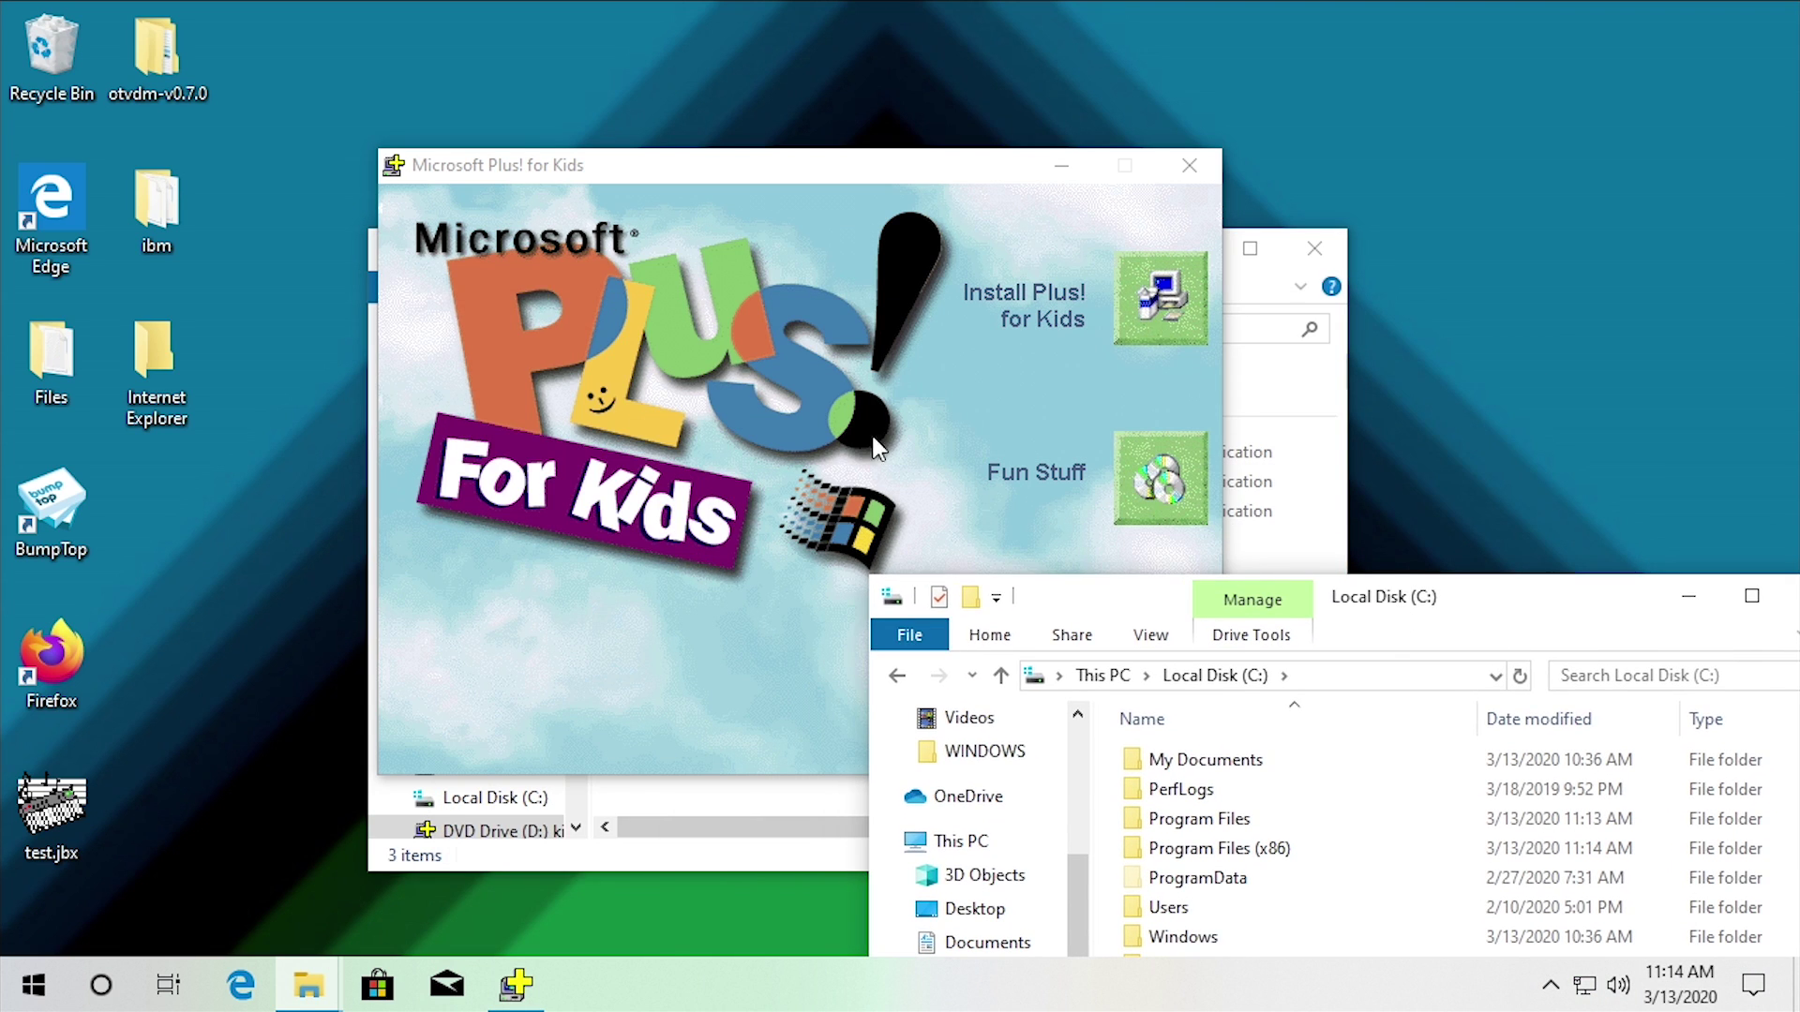
Open Fun Stuff from the Plus! for Kids menu and install the Web Links
left_click(1128, 476)
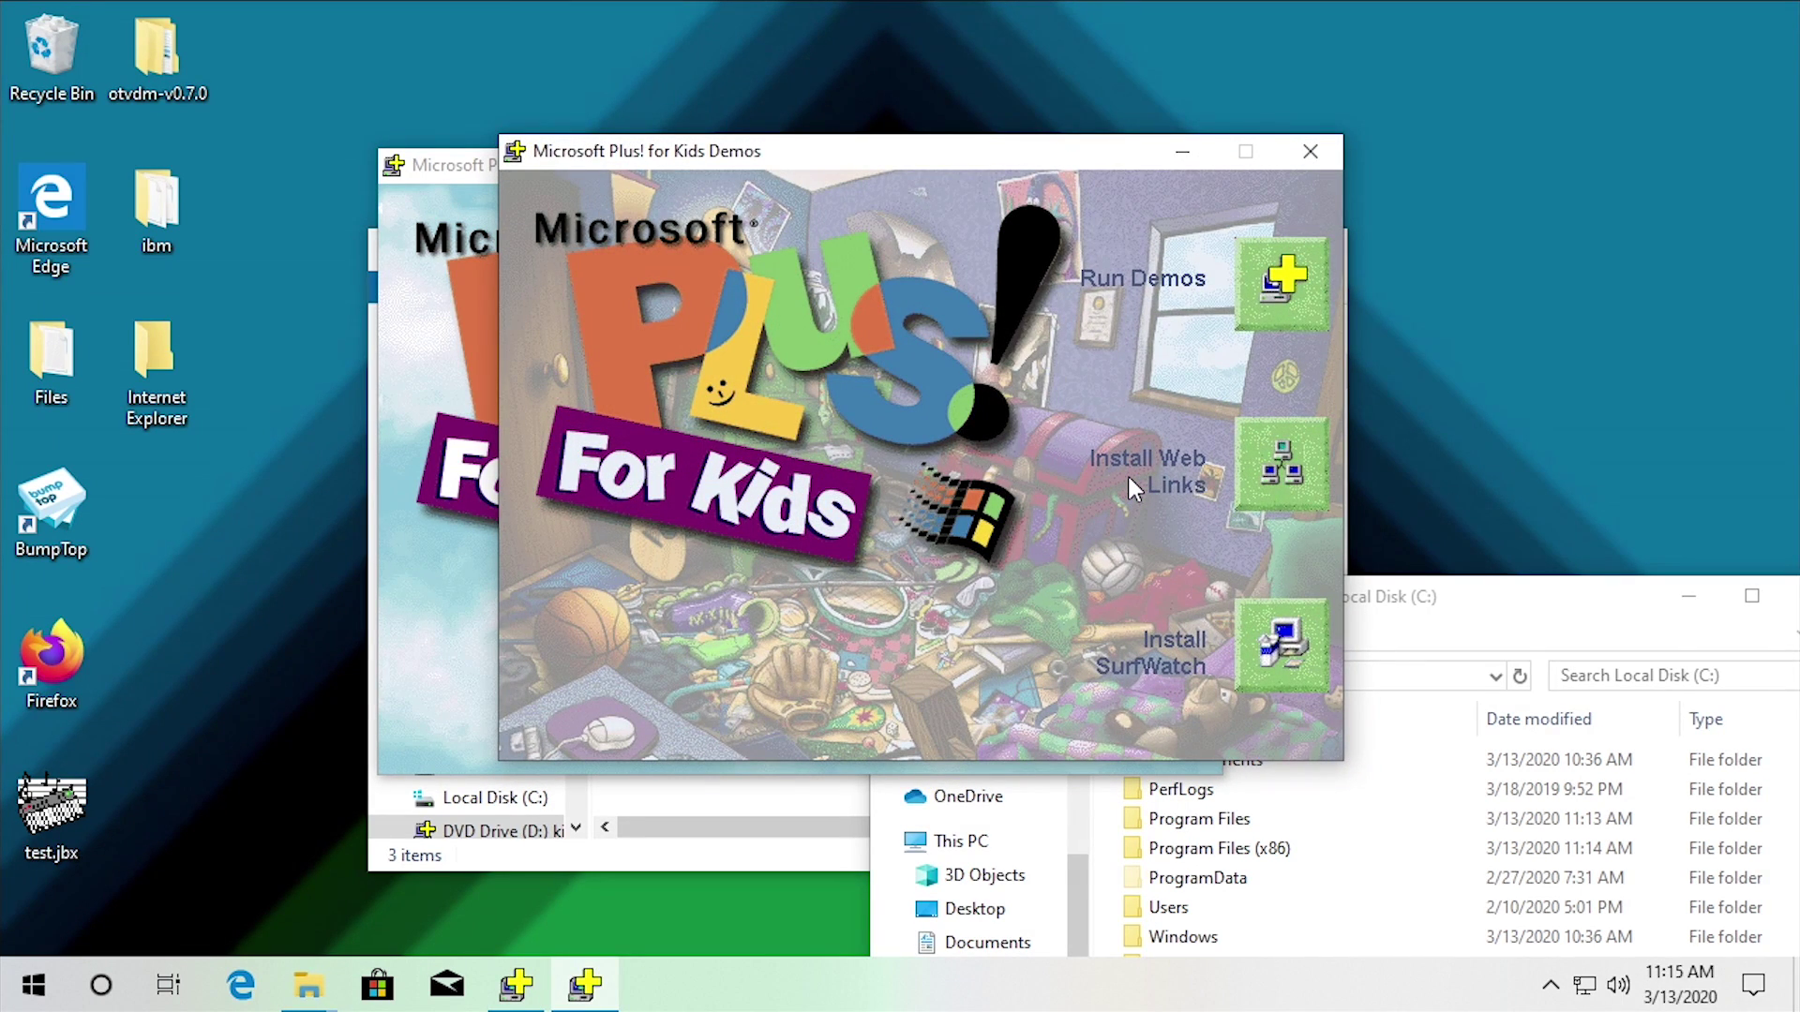
left_click(1312, 466)
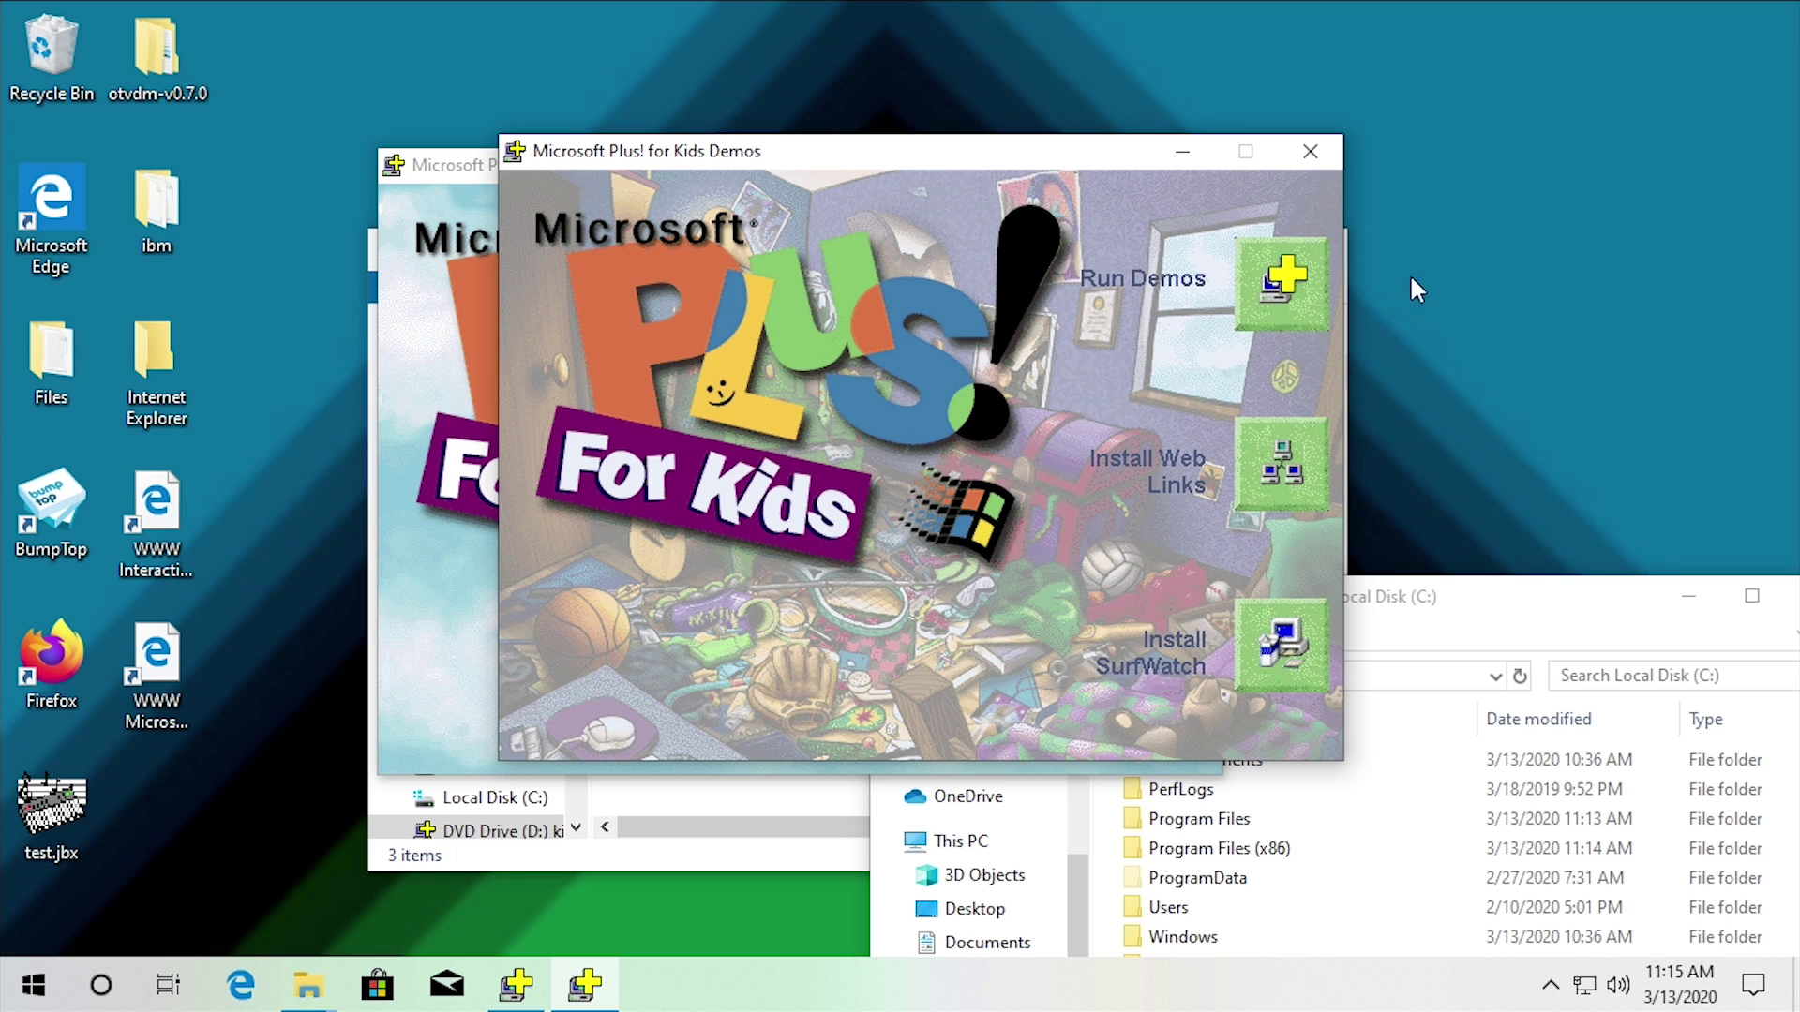
Try to install SurfWatch from the demos window, allowing setup.exe to make changes, and exit its setup
left_click(1277, 665)
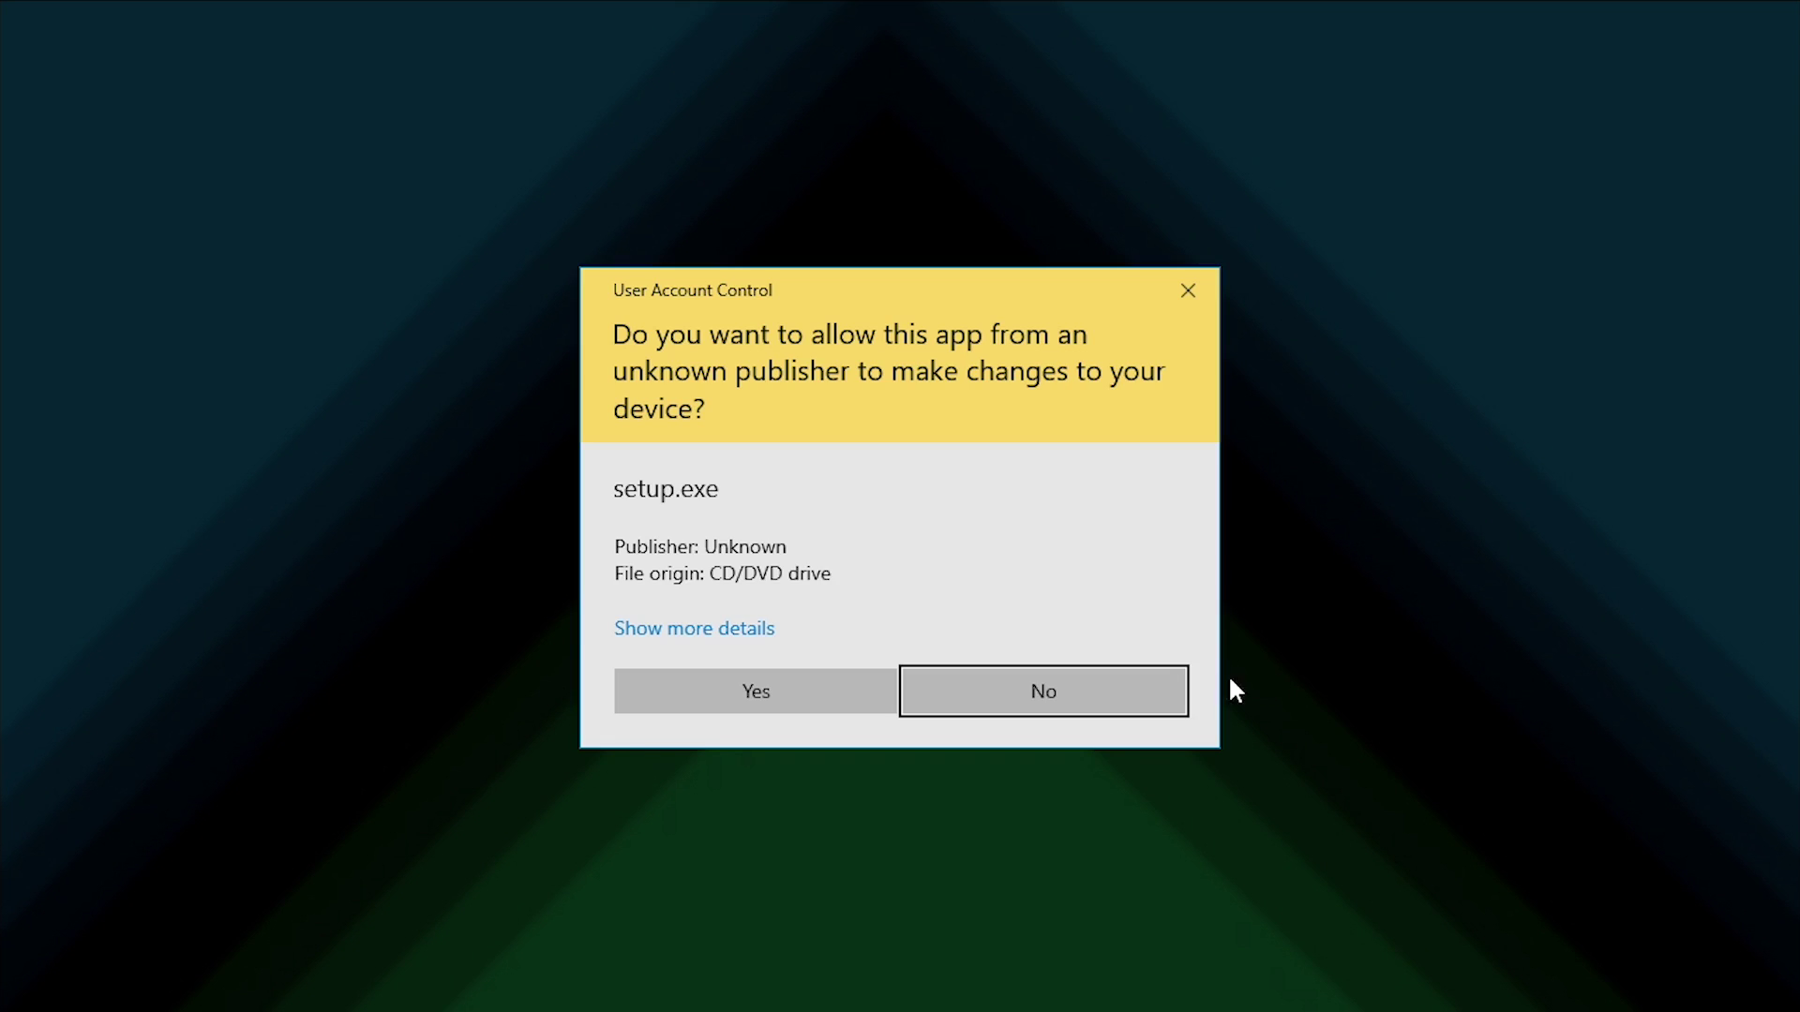
left_click(814, 698)
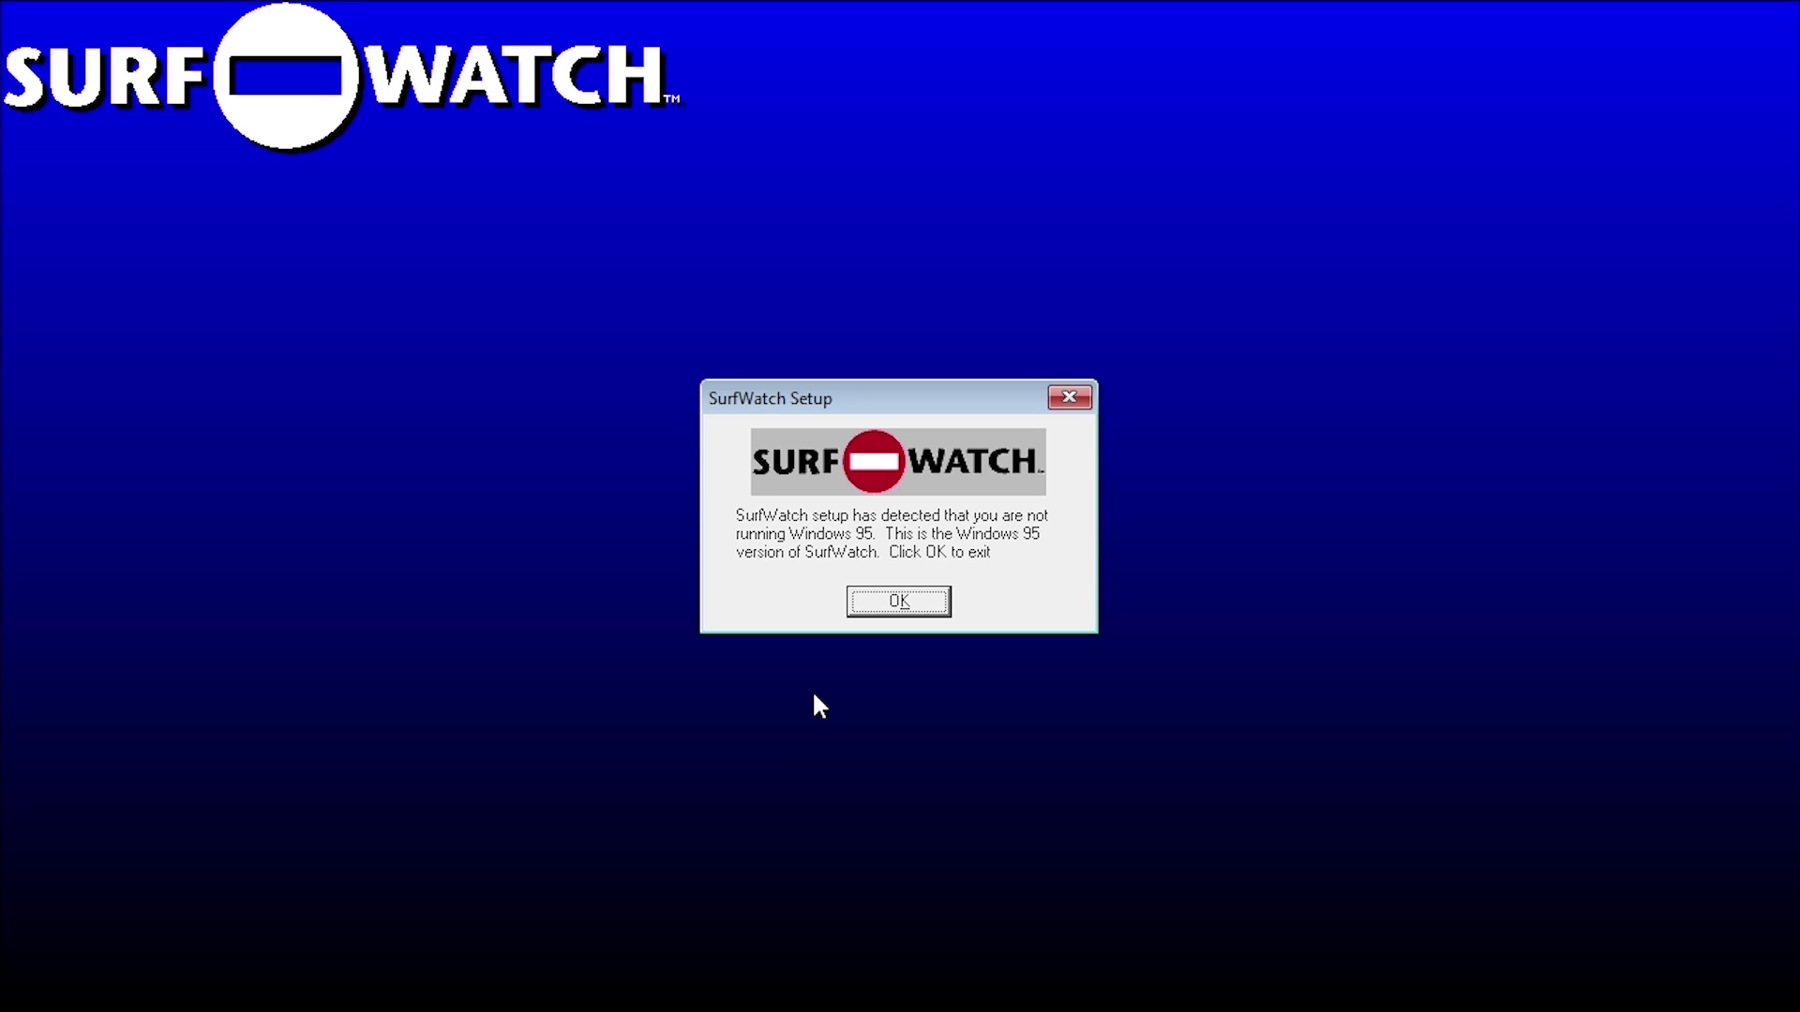
left_click(892, 601)
Open the SrfWatch > Win95 folder on the kidsplus10 DVD drive and locate SETUP.EXE
left_click_drag(1483, 611, 1200, 239)
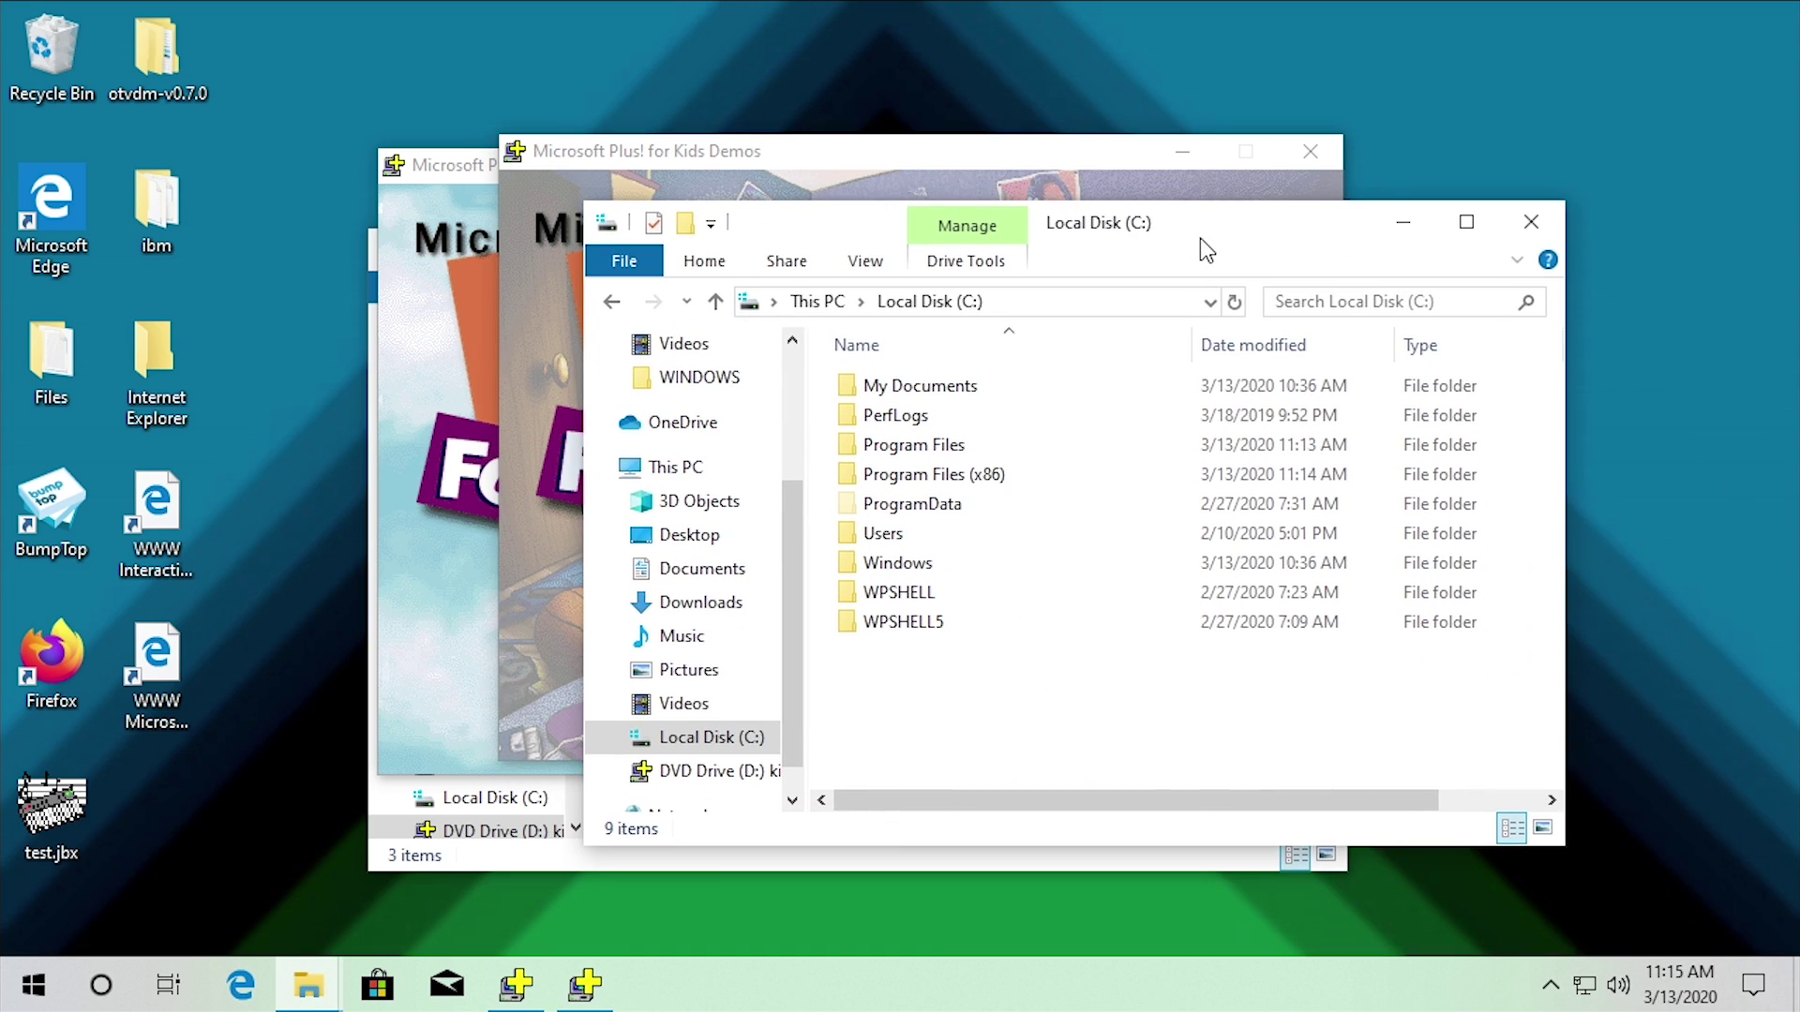
left_click(720, 770)
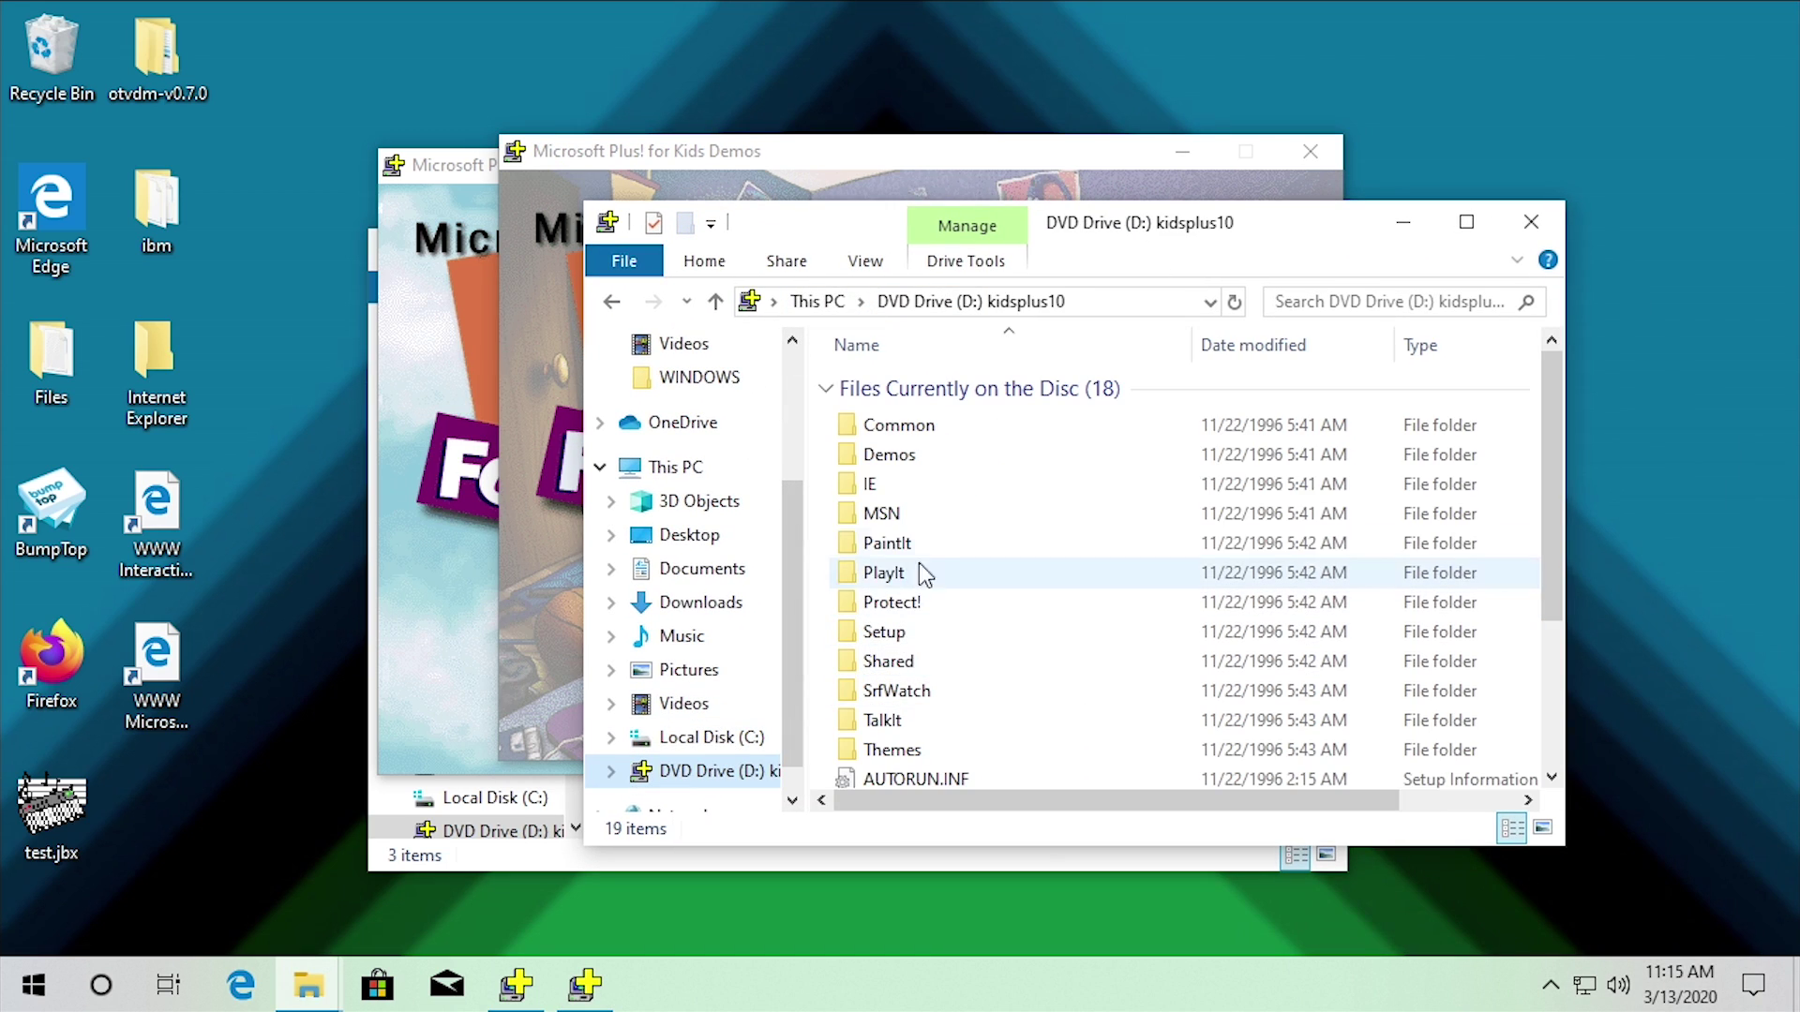
double_click(923, 691)
double_click(896, 433)
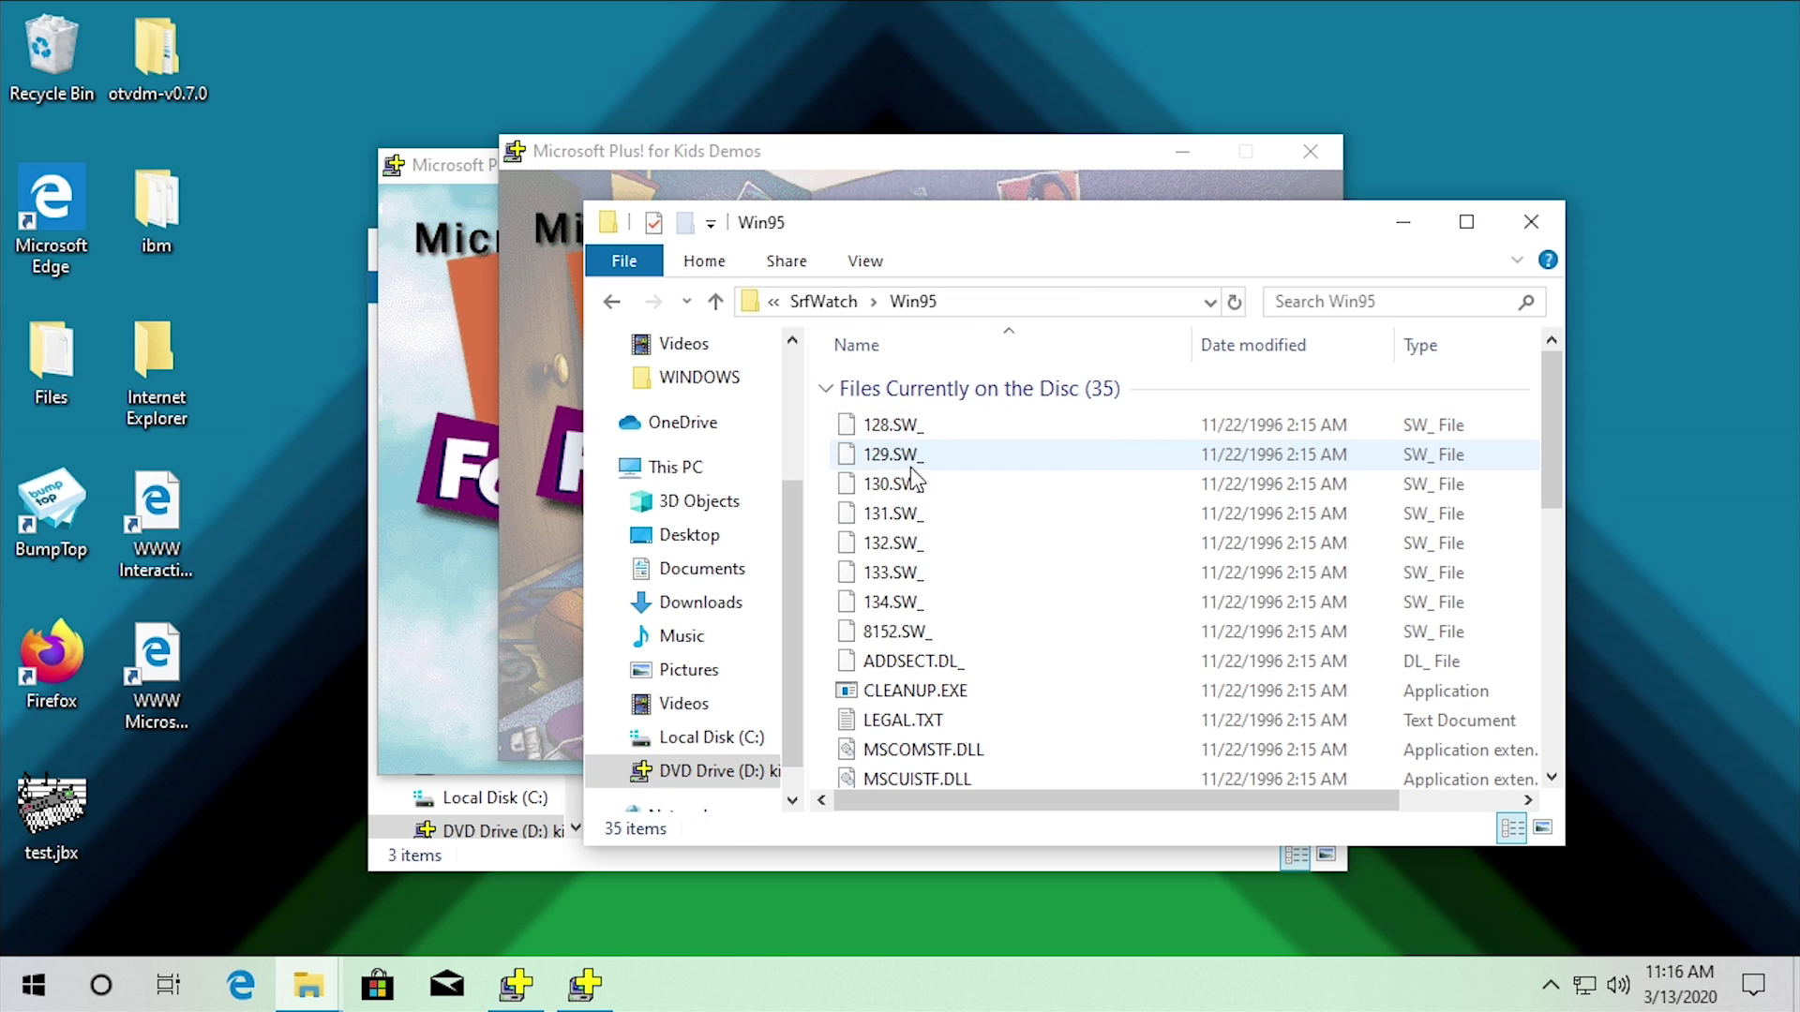
scroll(970, 673, "down", 7)
Set SETUP.EXE's compatibility properties to Windows 95 mode and to run as administrator, and apply them
right_click(896, 391)
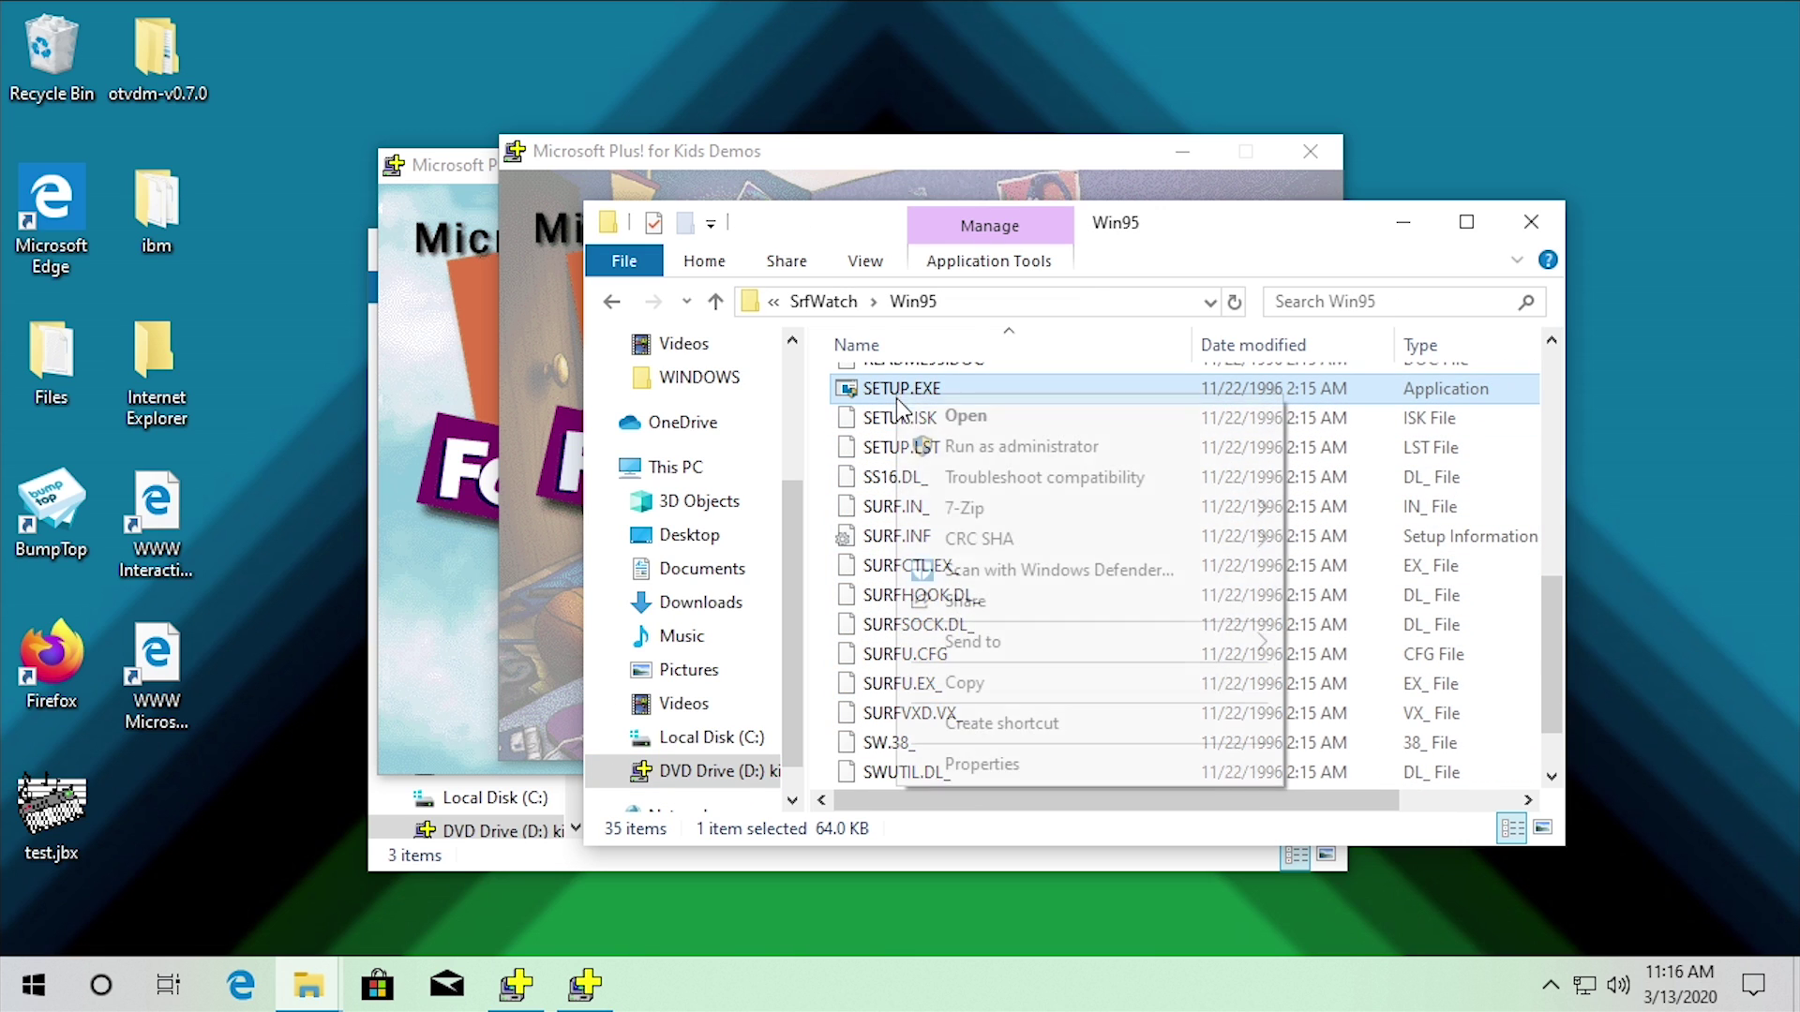
left_click(970, 759)
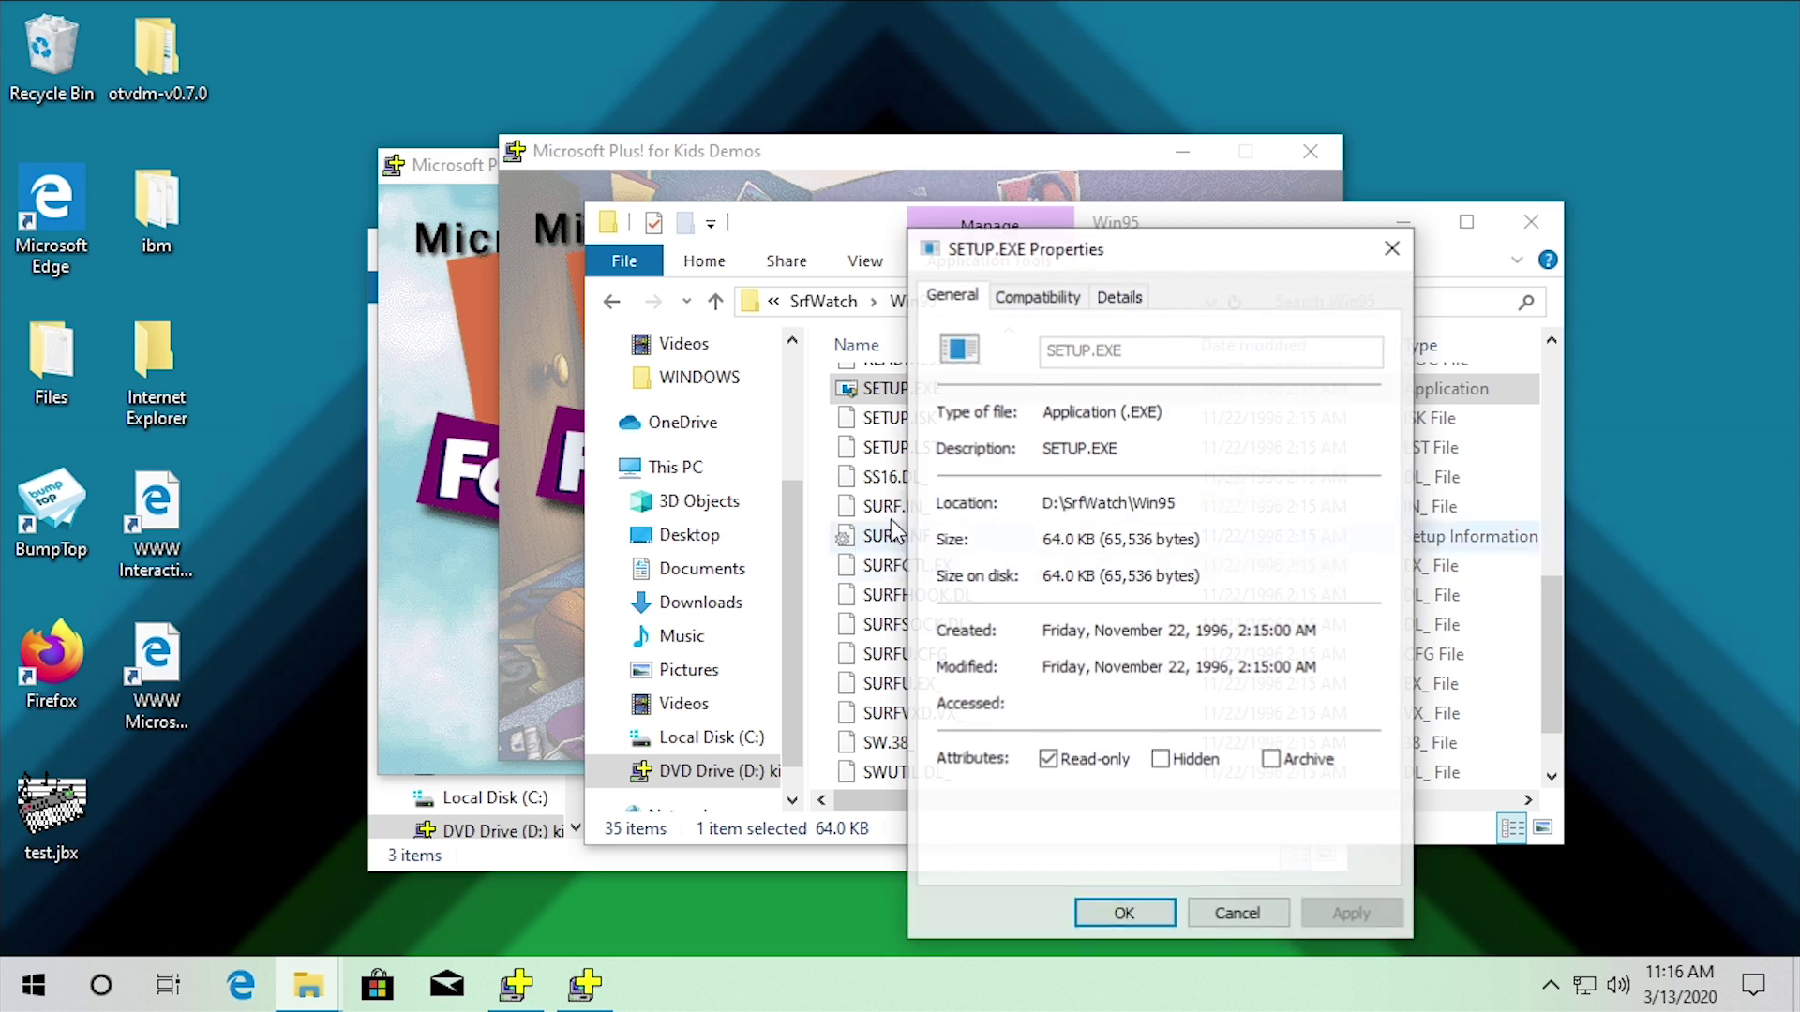
left_click(1022, 296)
left_click(989, 745)
left_click(991, 484)
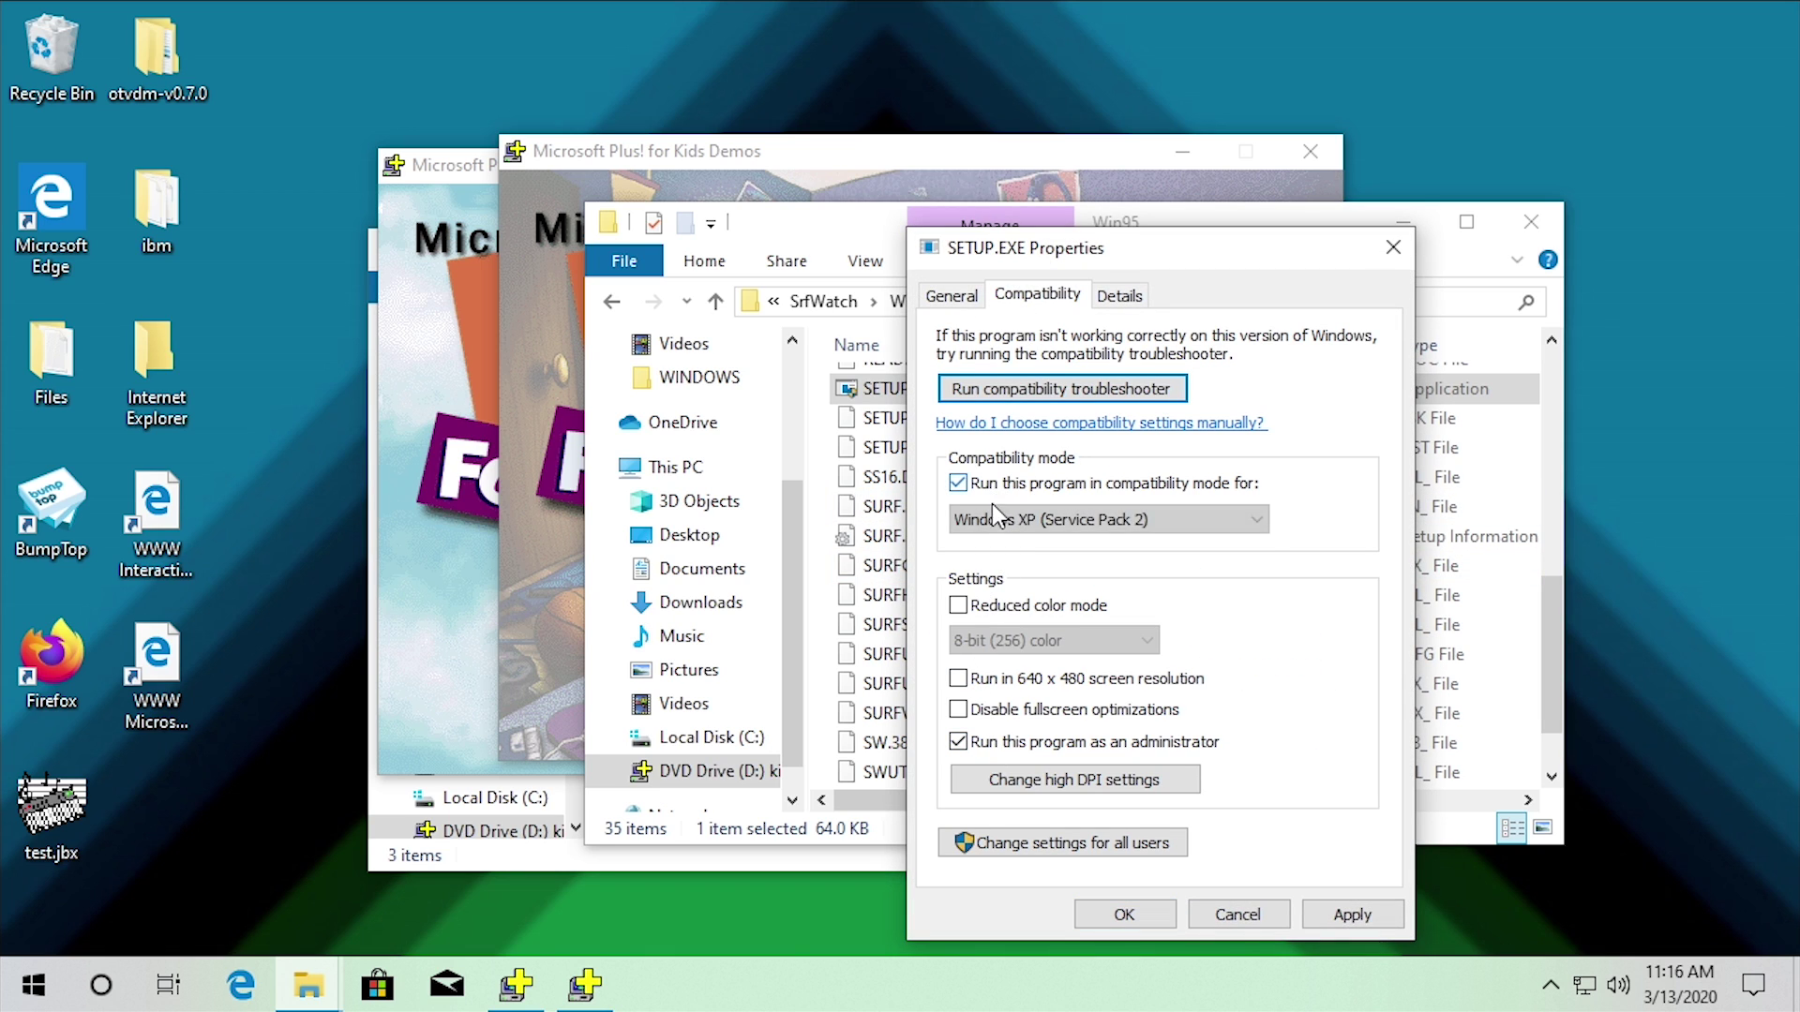
left_click(1012, 519)
left_click(1003, 542)
left_click(1124, 914)
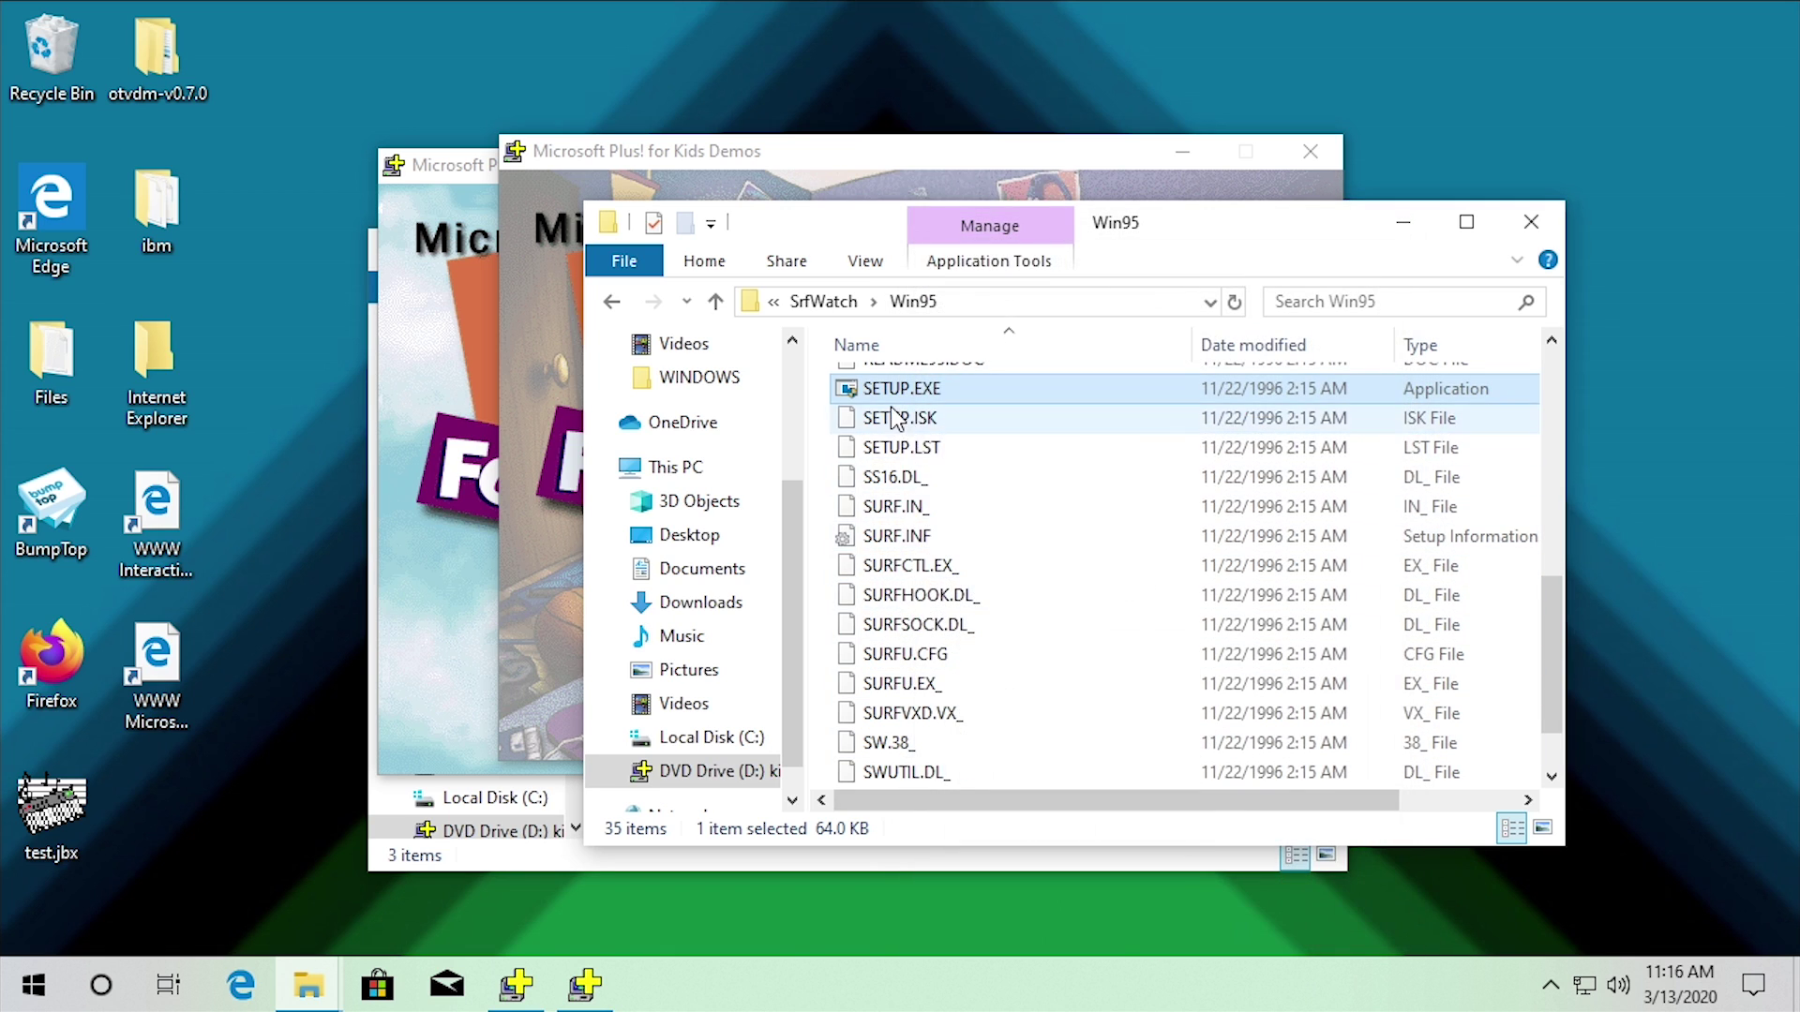
Run SurfWatch's SETUP.EXE, allow it to make changes, continue past the welcome screen and accept the uninstaller warning
key("Return")
left_click(808, 694)
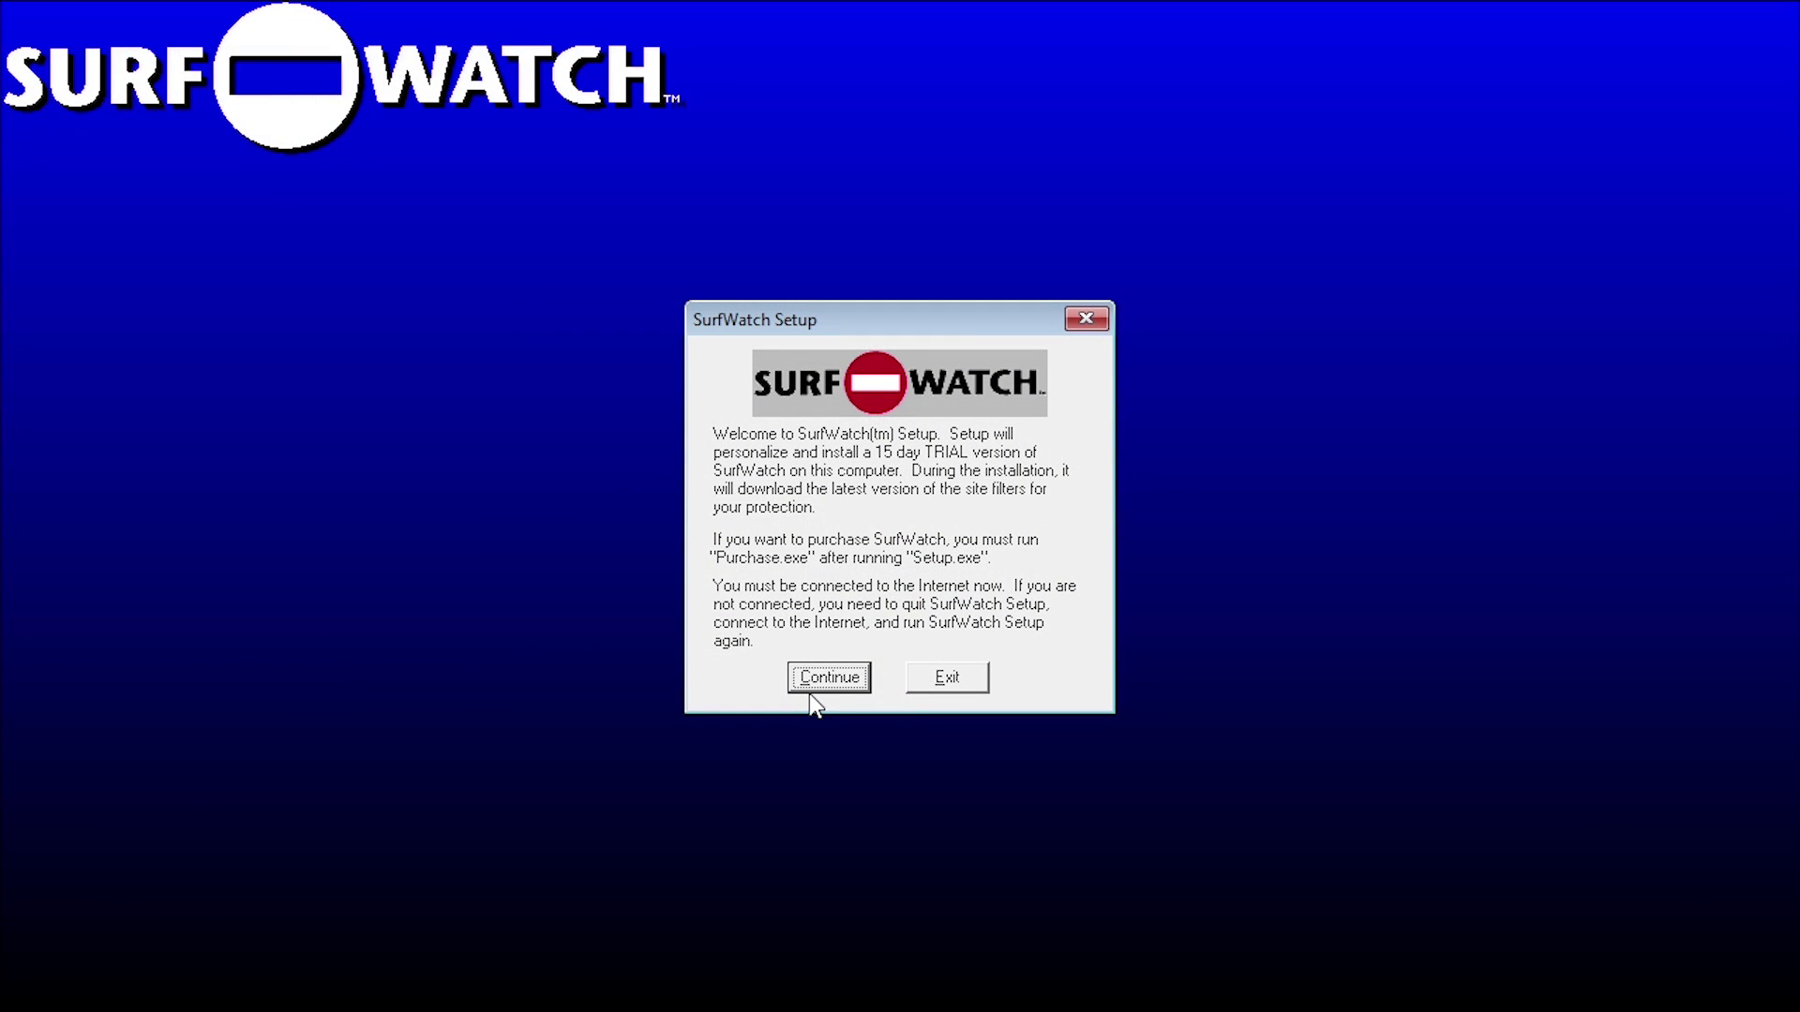
left_click(808, 682)
left_click(853, 747)
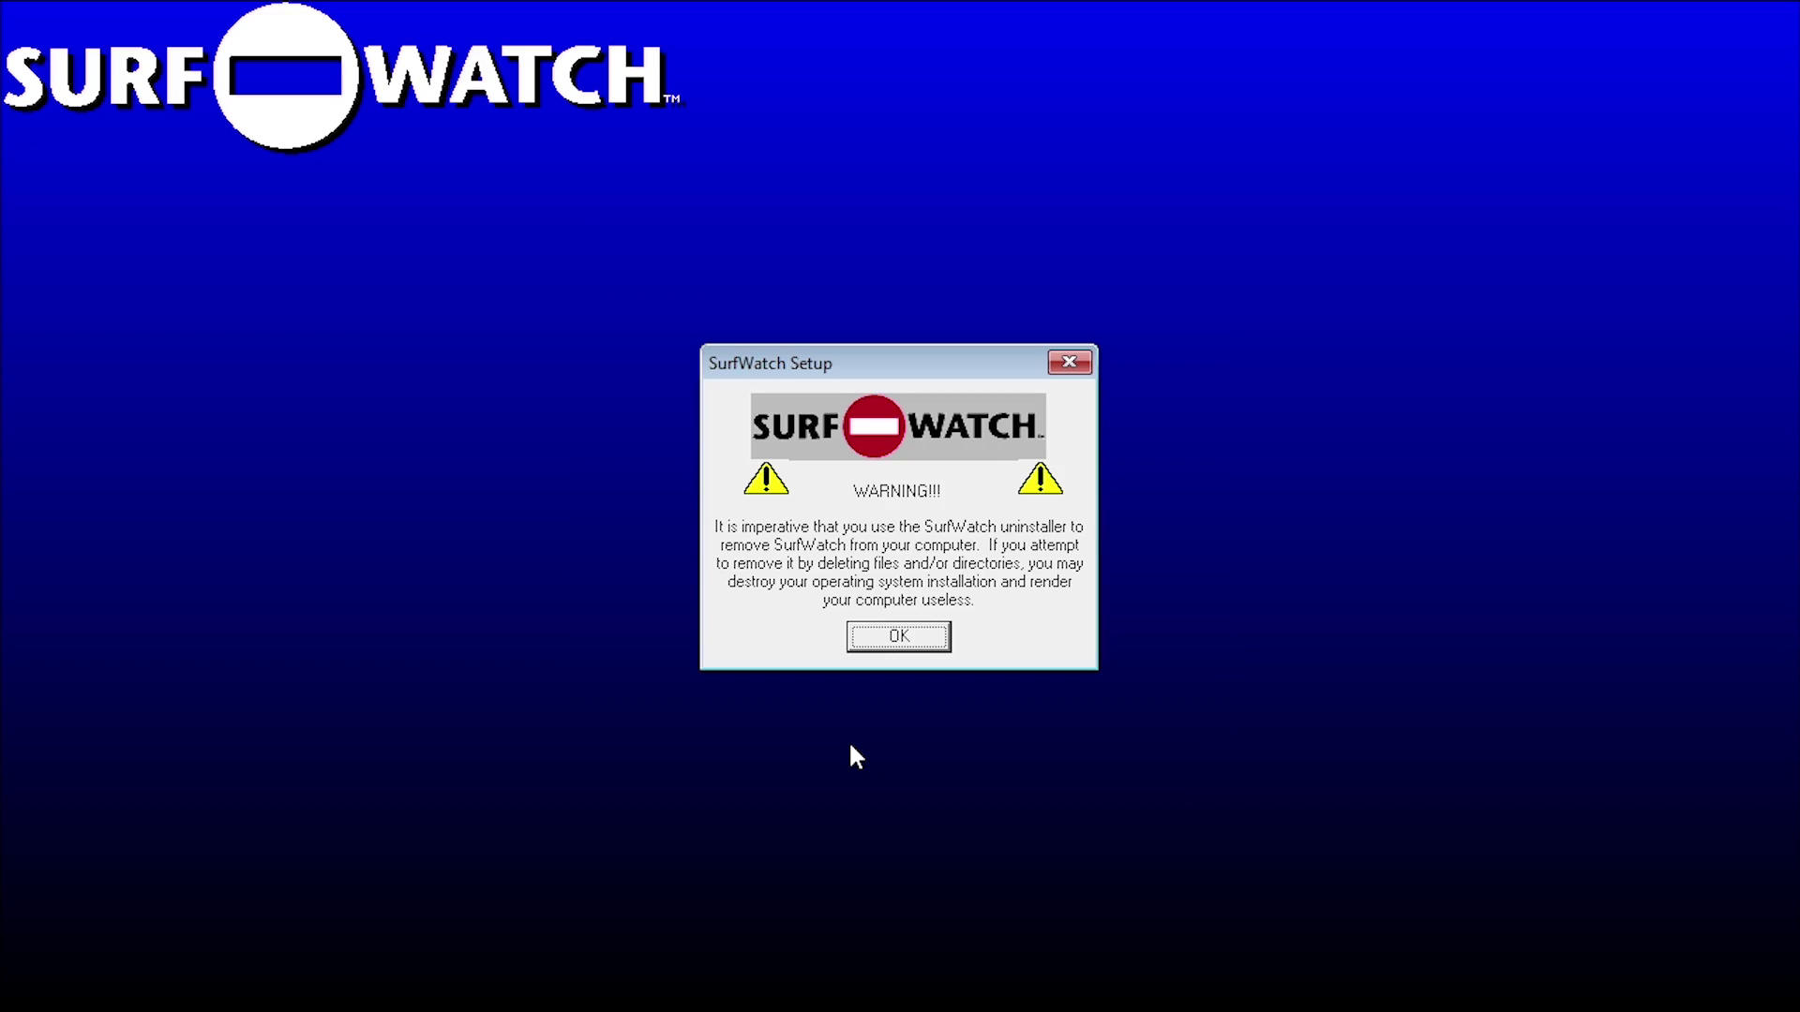
left_click(898, 643)
Enter the user's name in SurfWatch Setup, dismiss the 16-bit application message and restart the computer to complete installation
type("mjd")
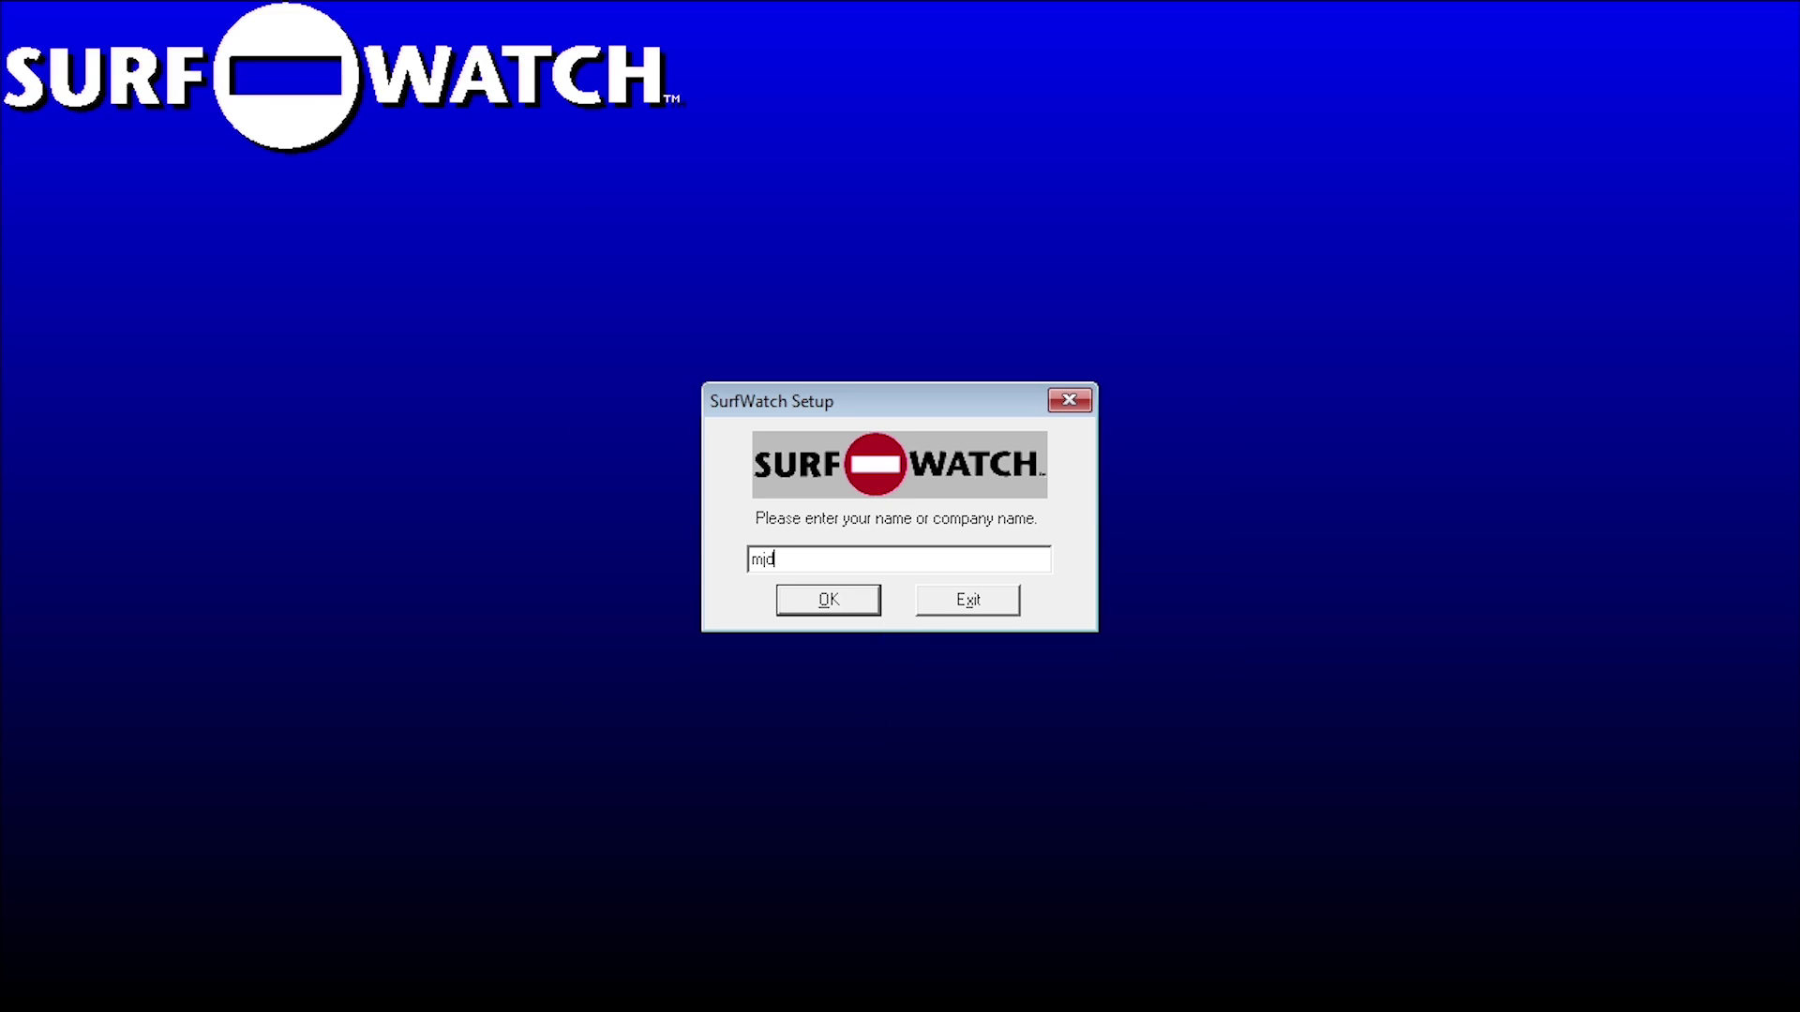
key("Return")
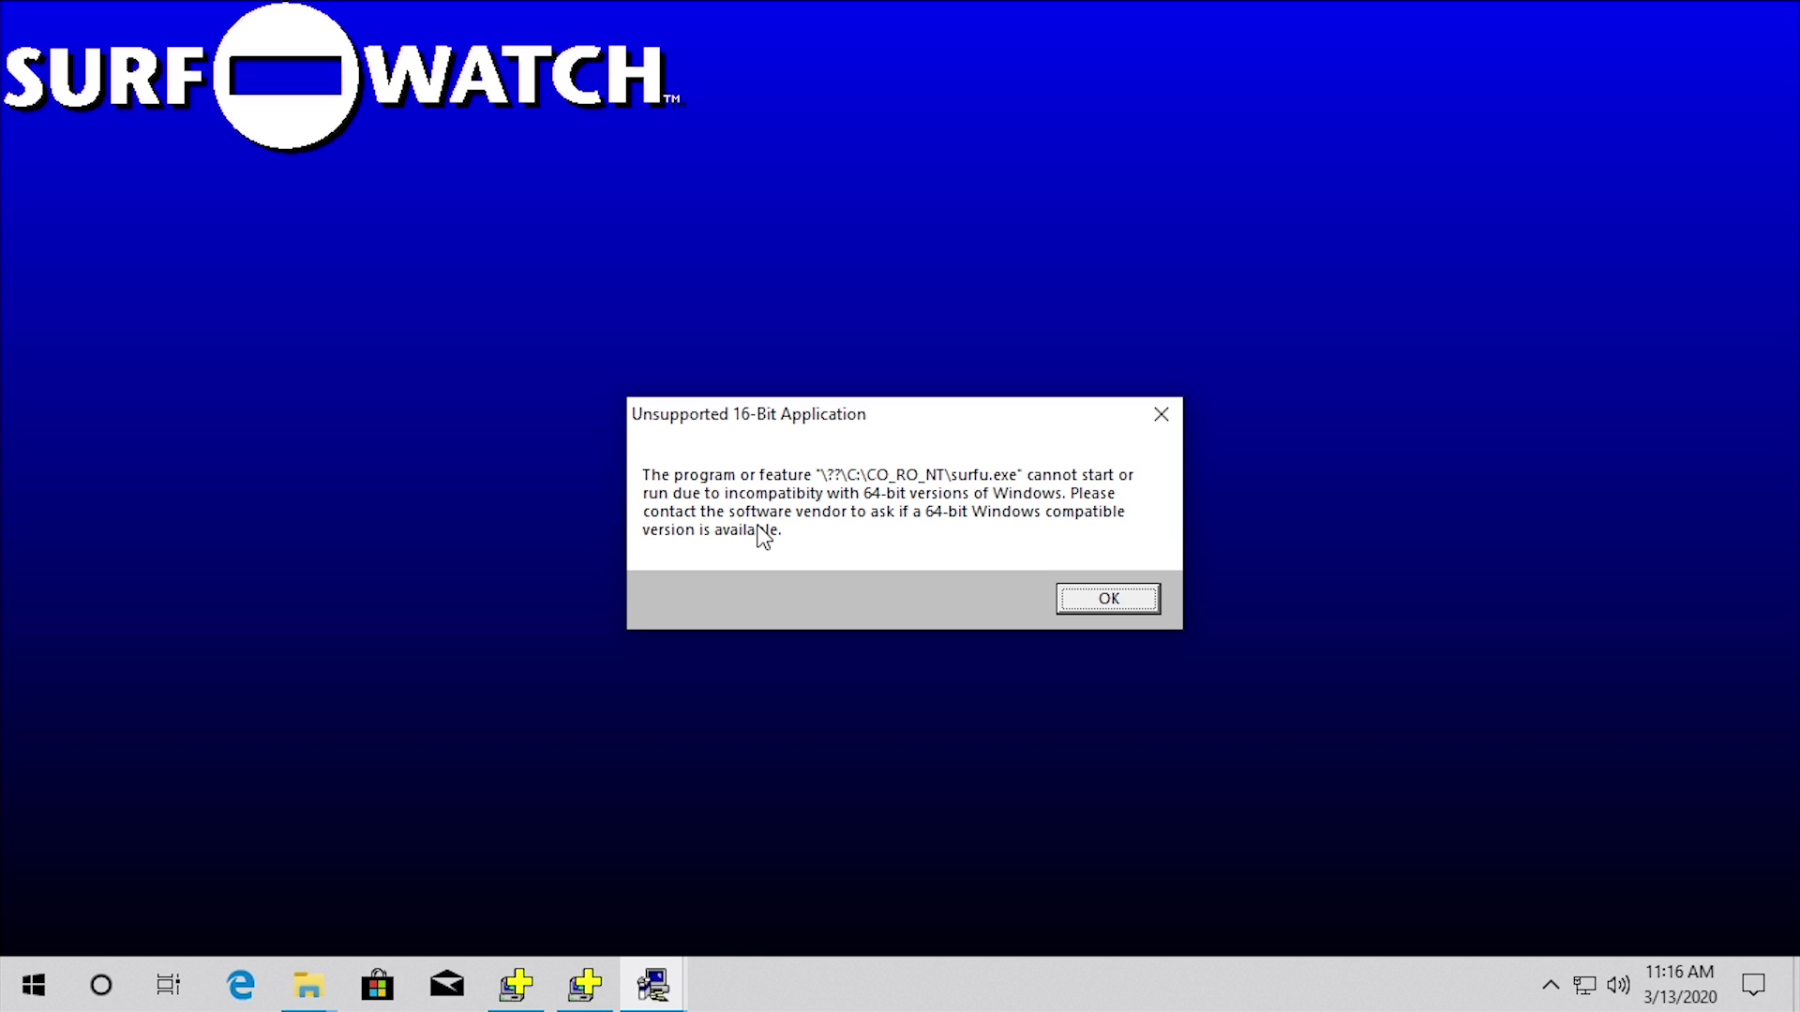
left_click(1118, 592)
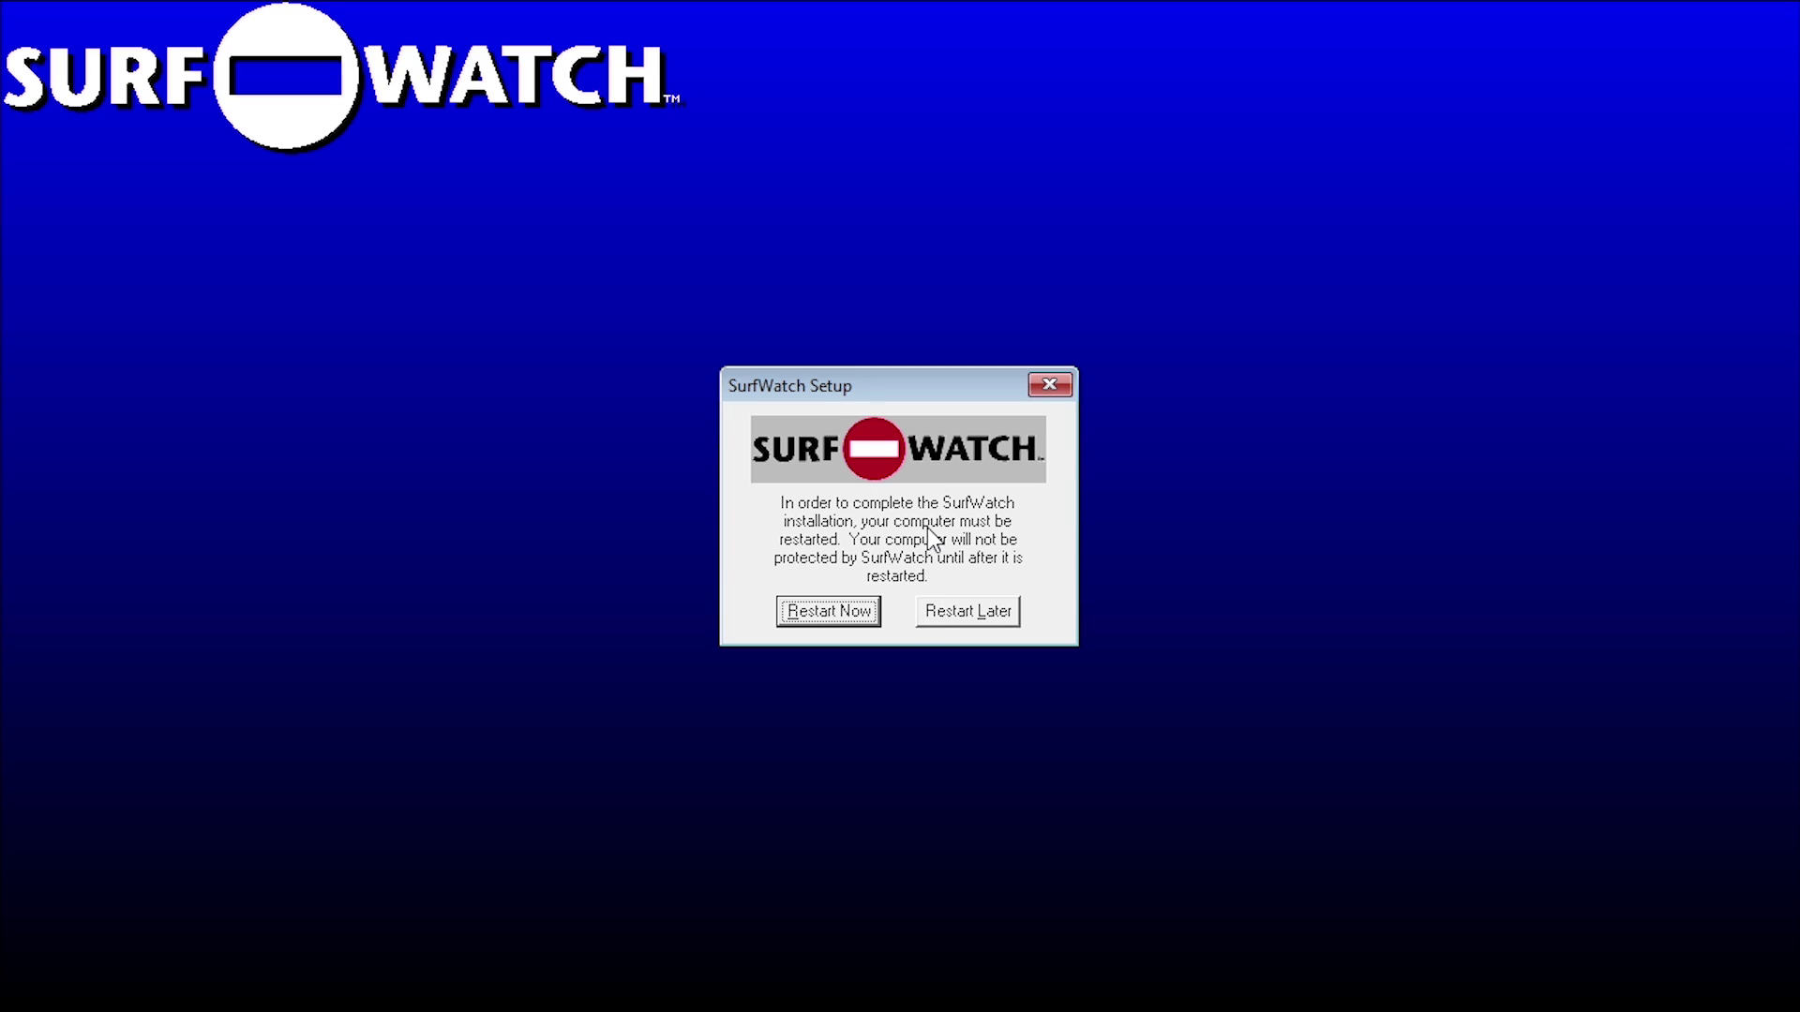
left_click(825, 619)
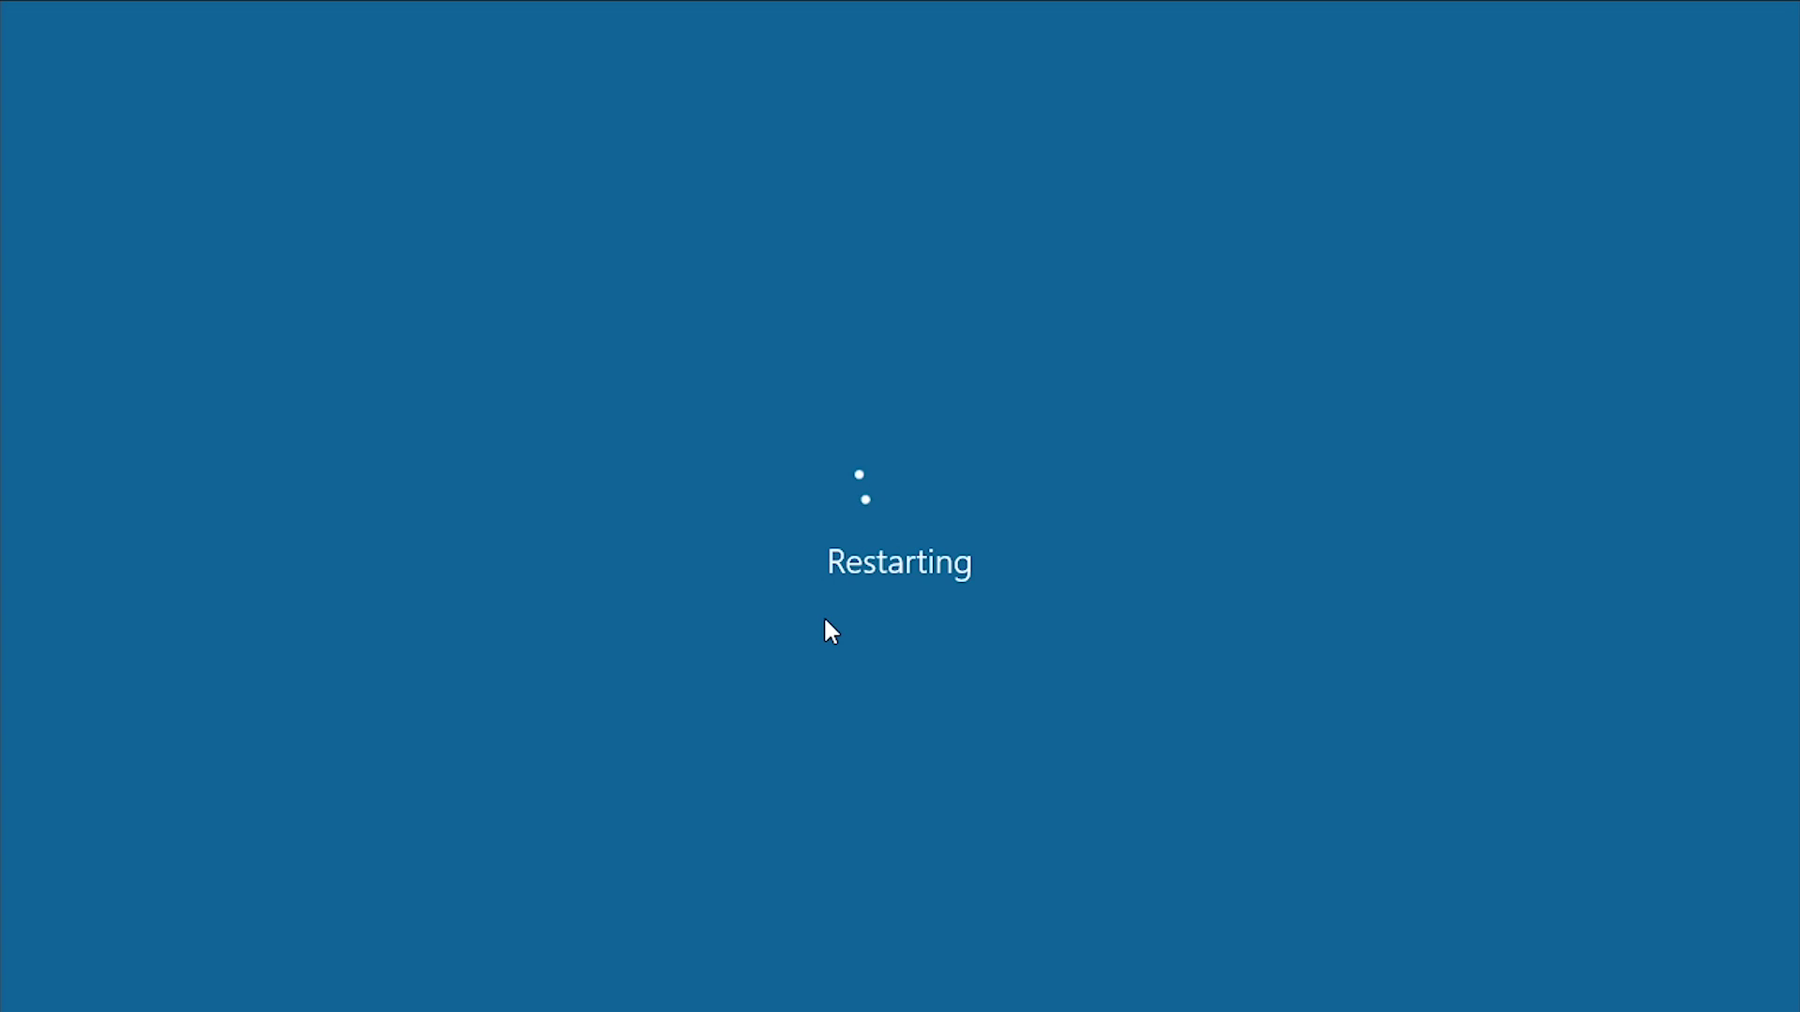
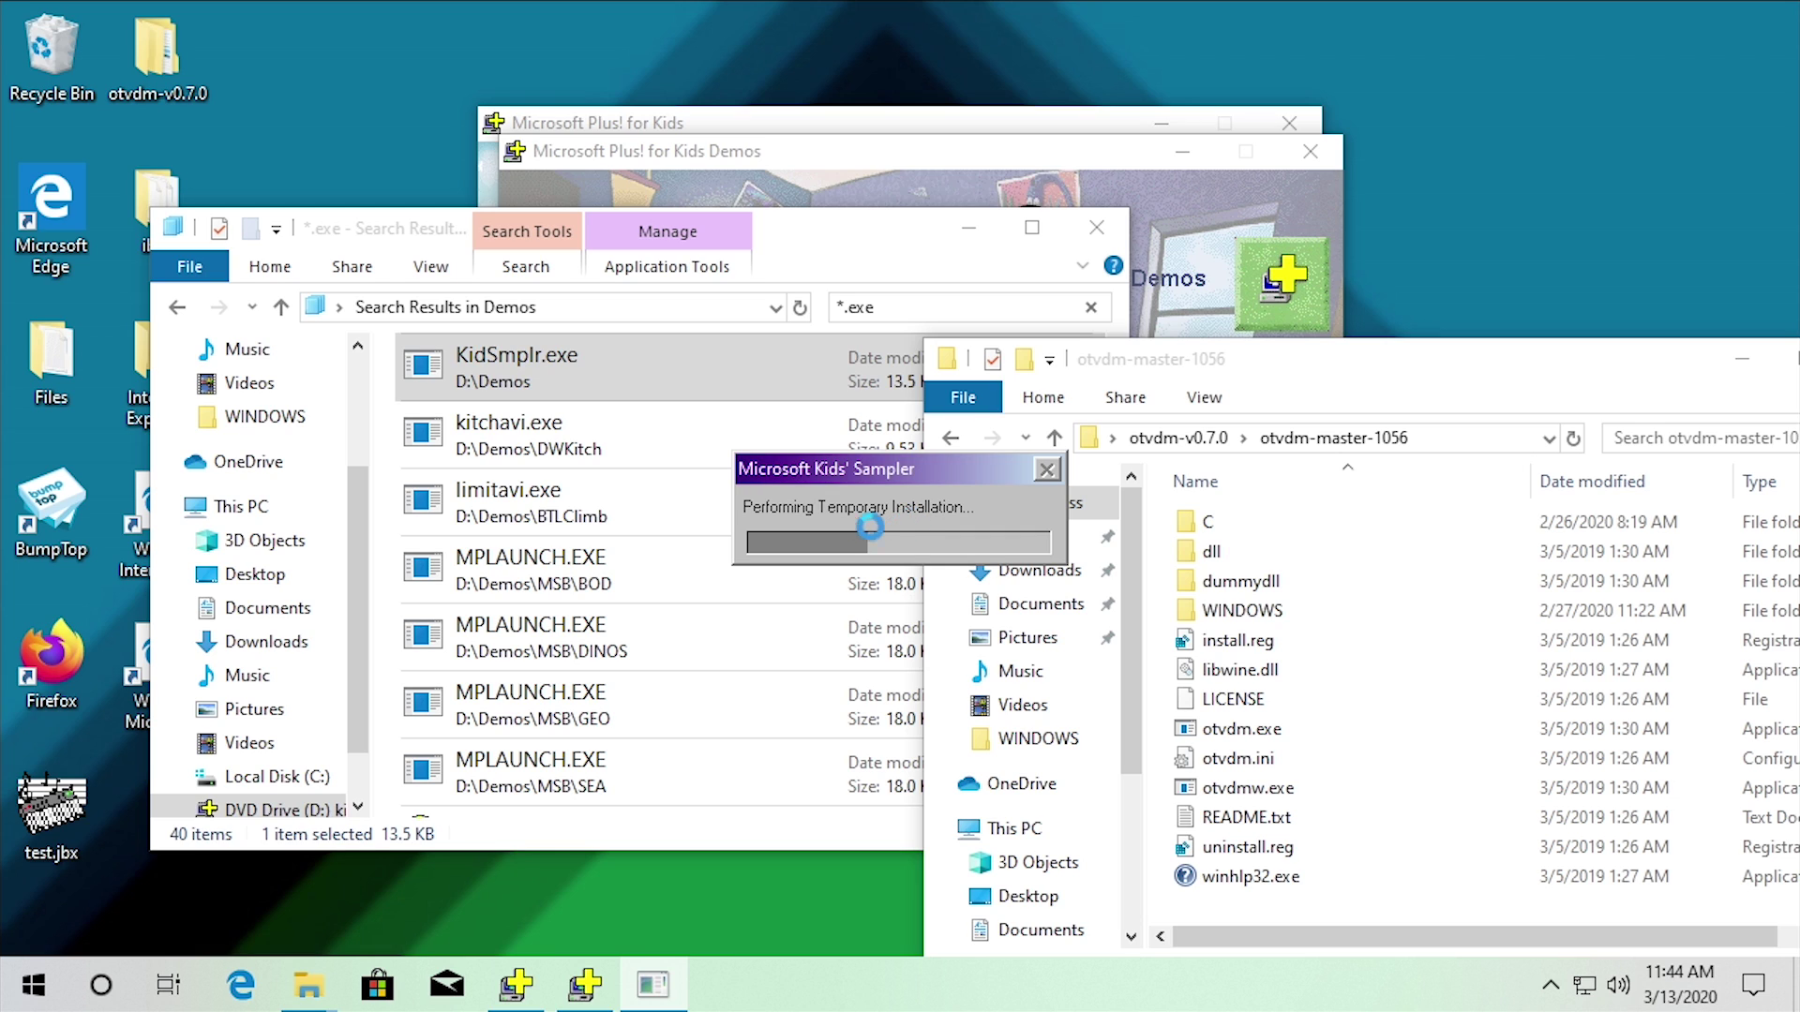
Use Task Manager to end the Microsoft Kids' Sampler temporary installation and its otvdm.exe process
key("ctrl+shift+Escape")
left_click(734, 347)
left_click(1282, 881)
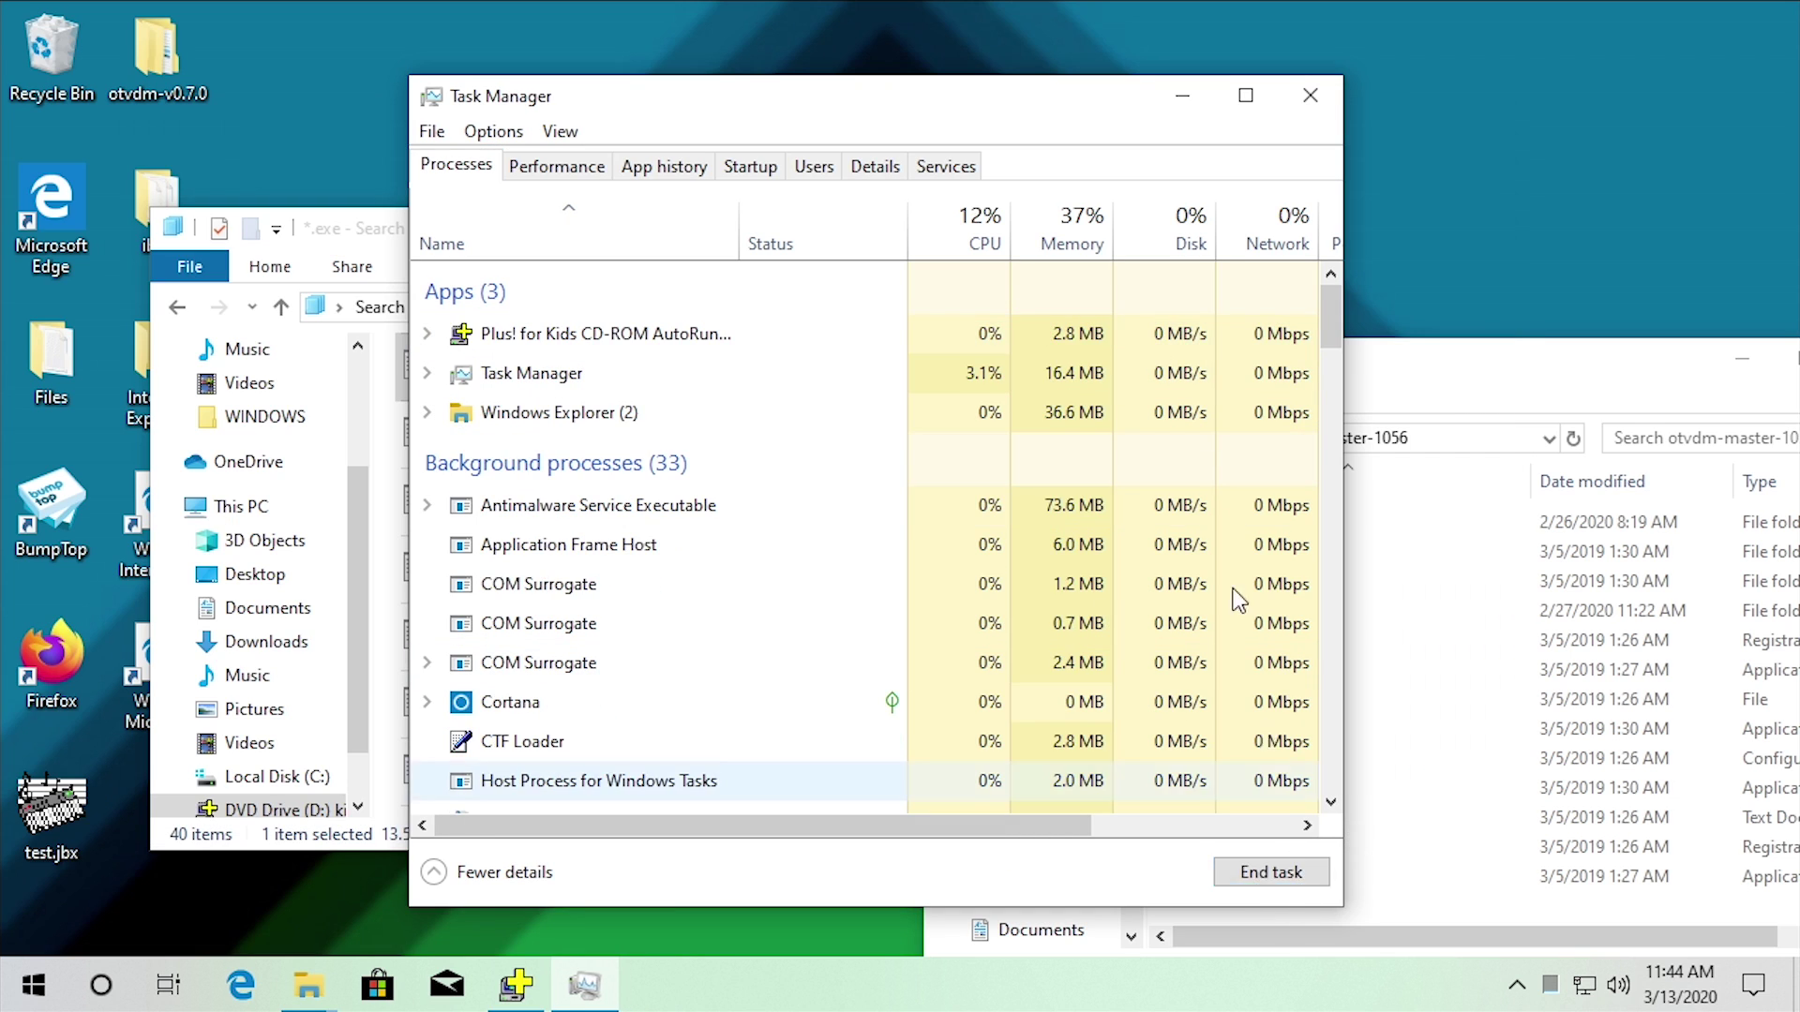
left_click(1181, 97)
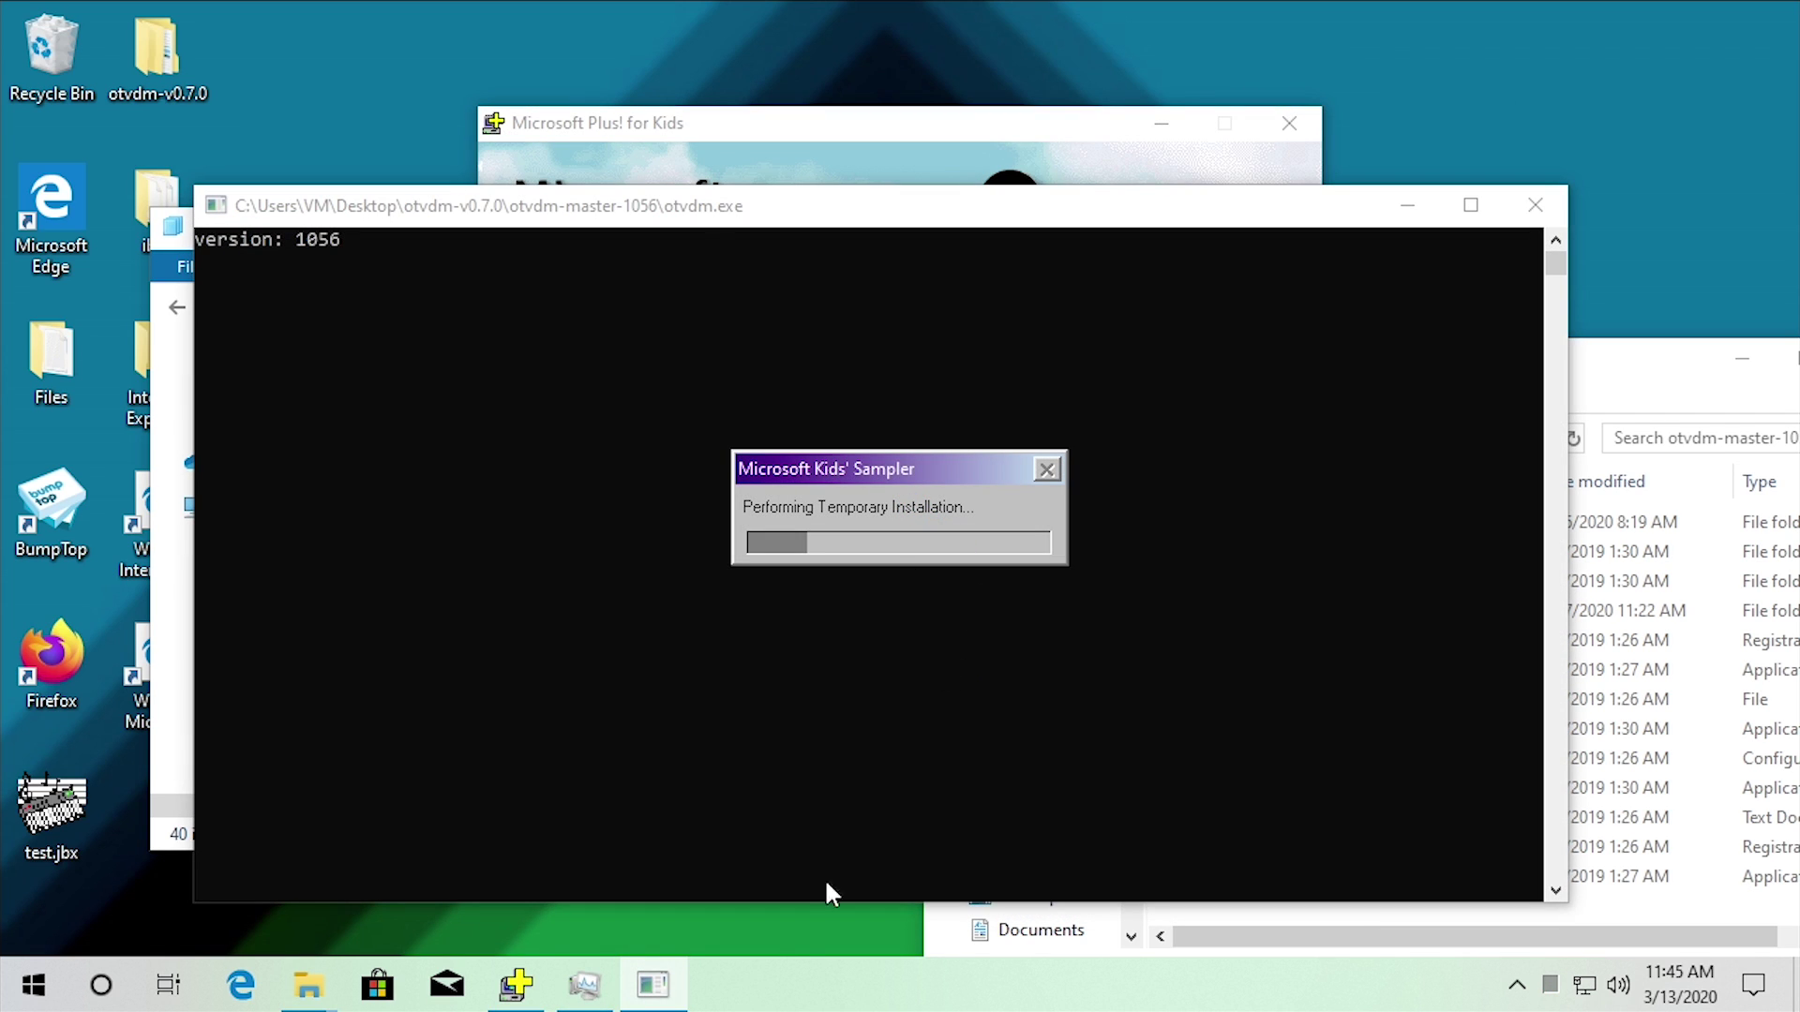
left_click(583, 984)
key("Delete")
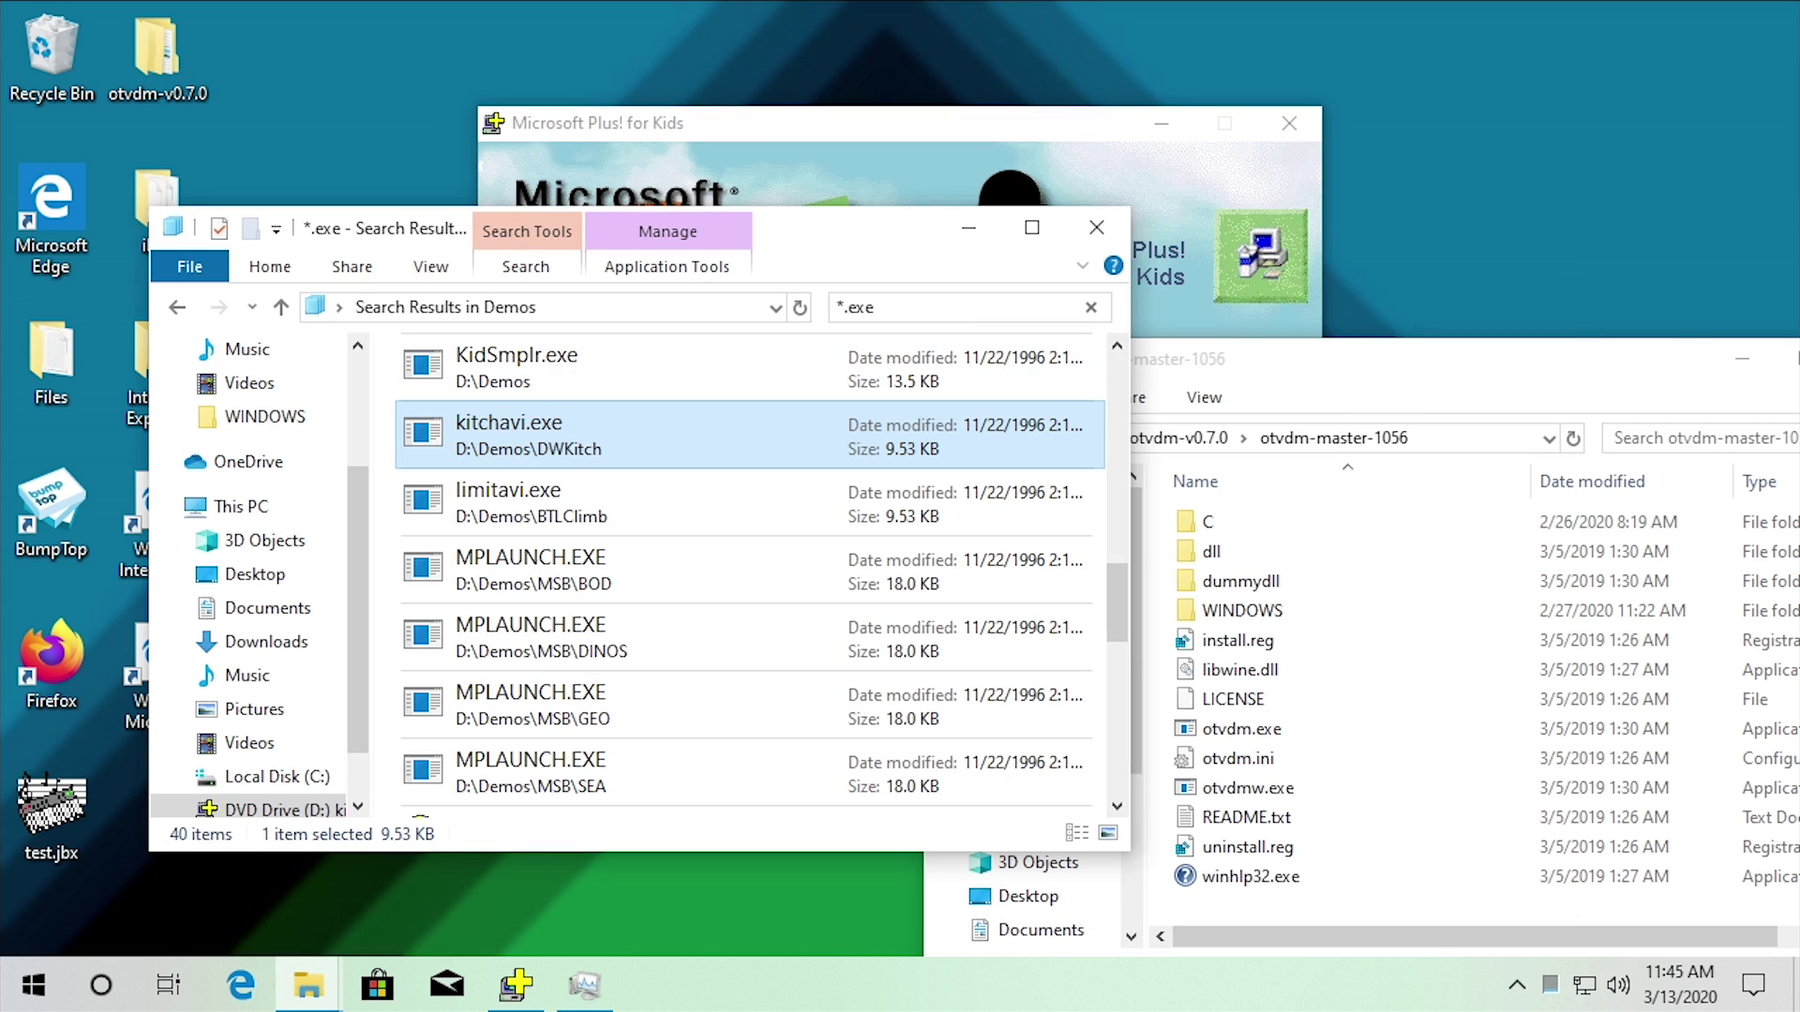
Try to install the Nickelodeon 3D Movie Maker Demo with NICK3D1.EXE from the Demos search results, allowing changes and closing its dialogs
left_click(727, 619)
scroll(727, 617, "down", 3)
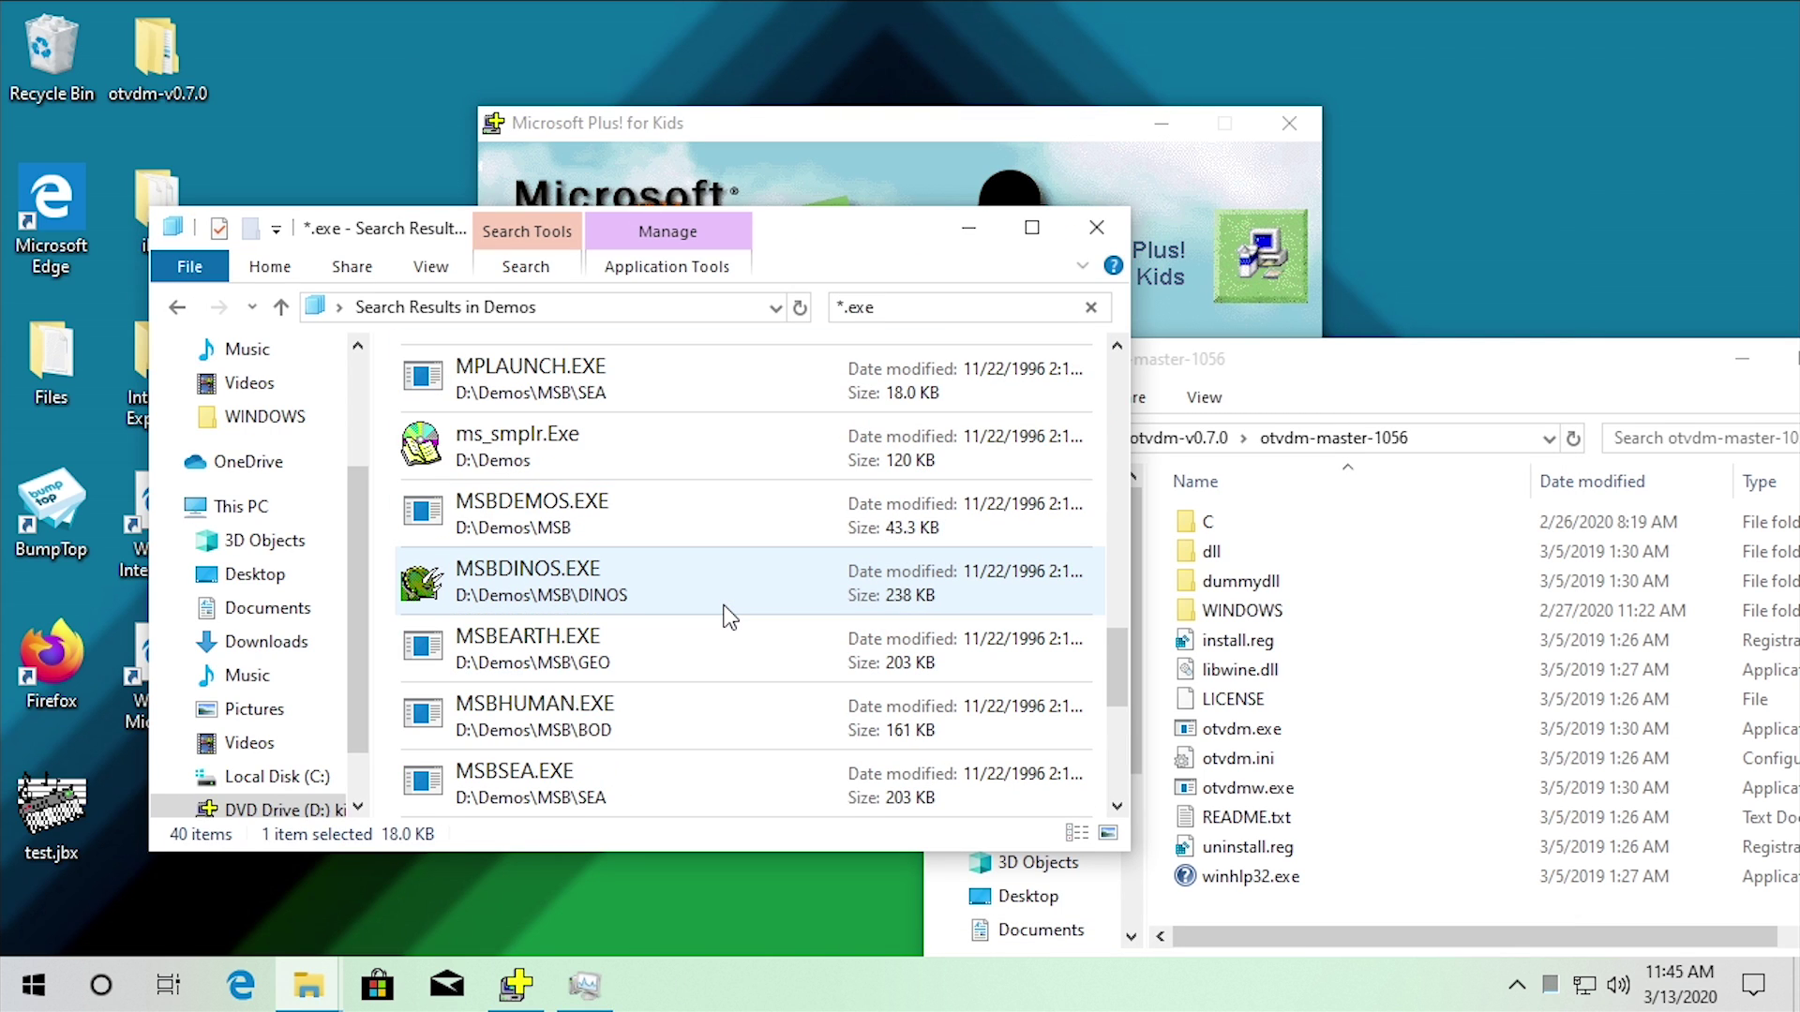
scroll(728, 619, "down", 3)
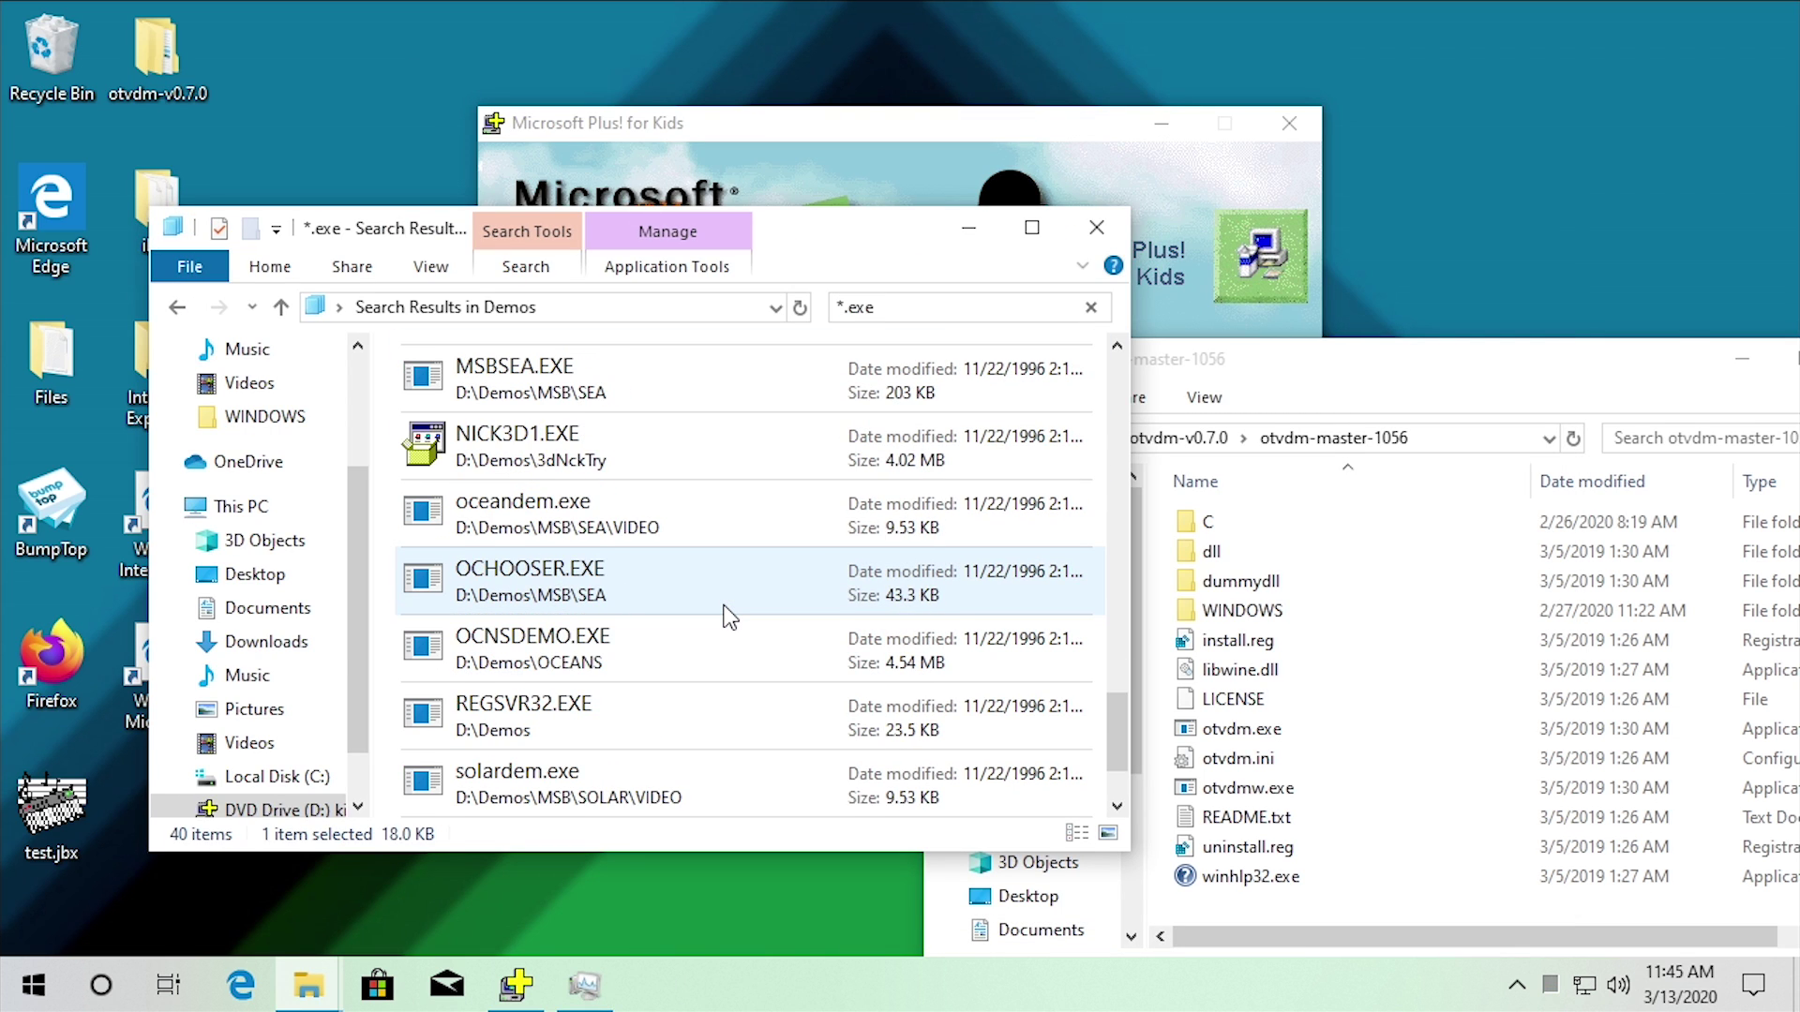
double_click(509, 457)
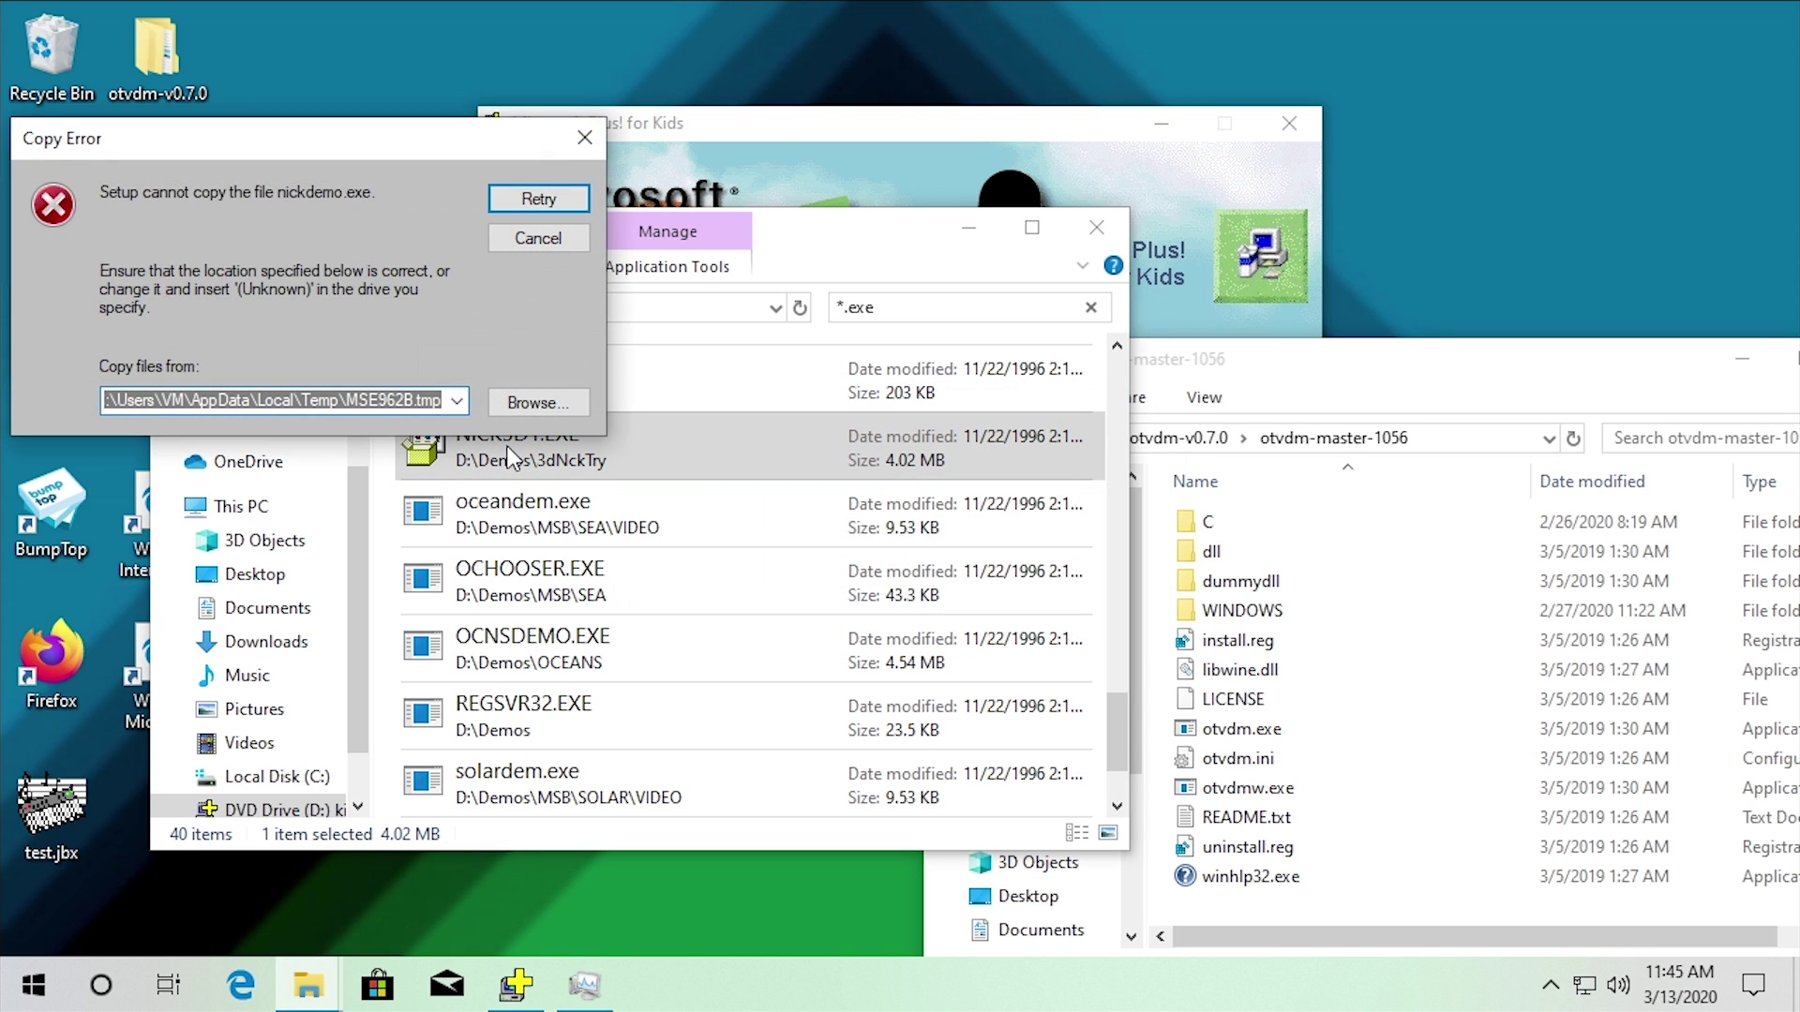
left_click_drag(242, 150, 424, 384)
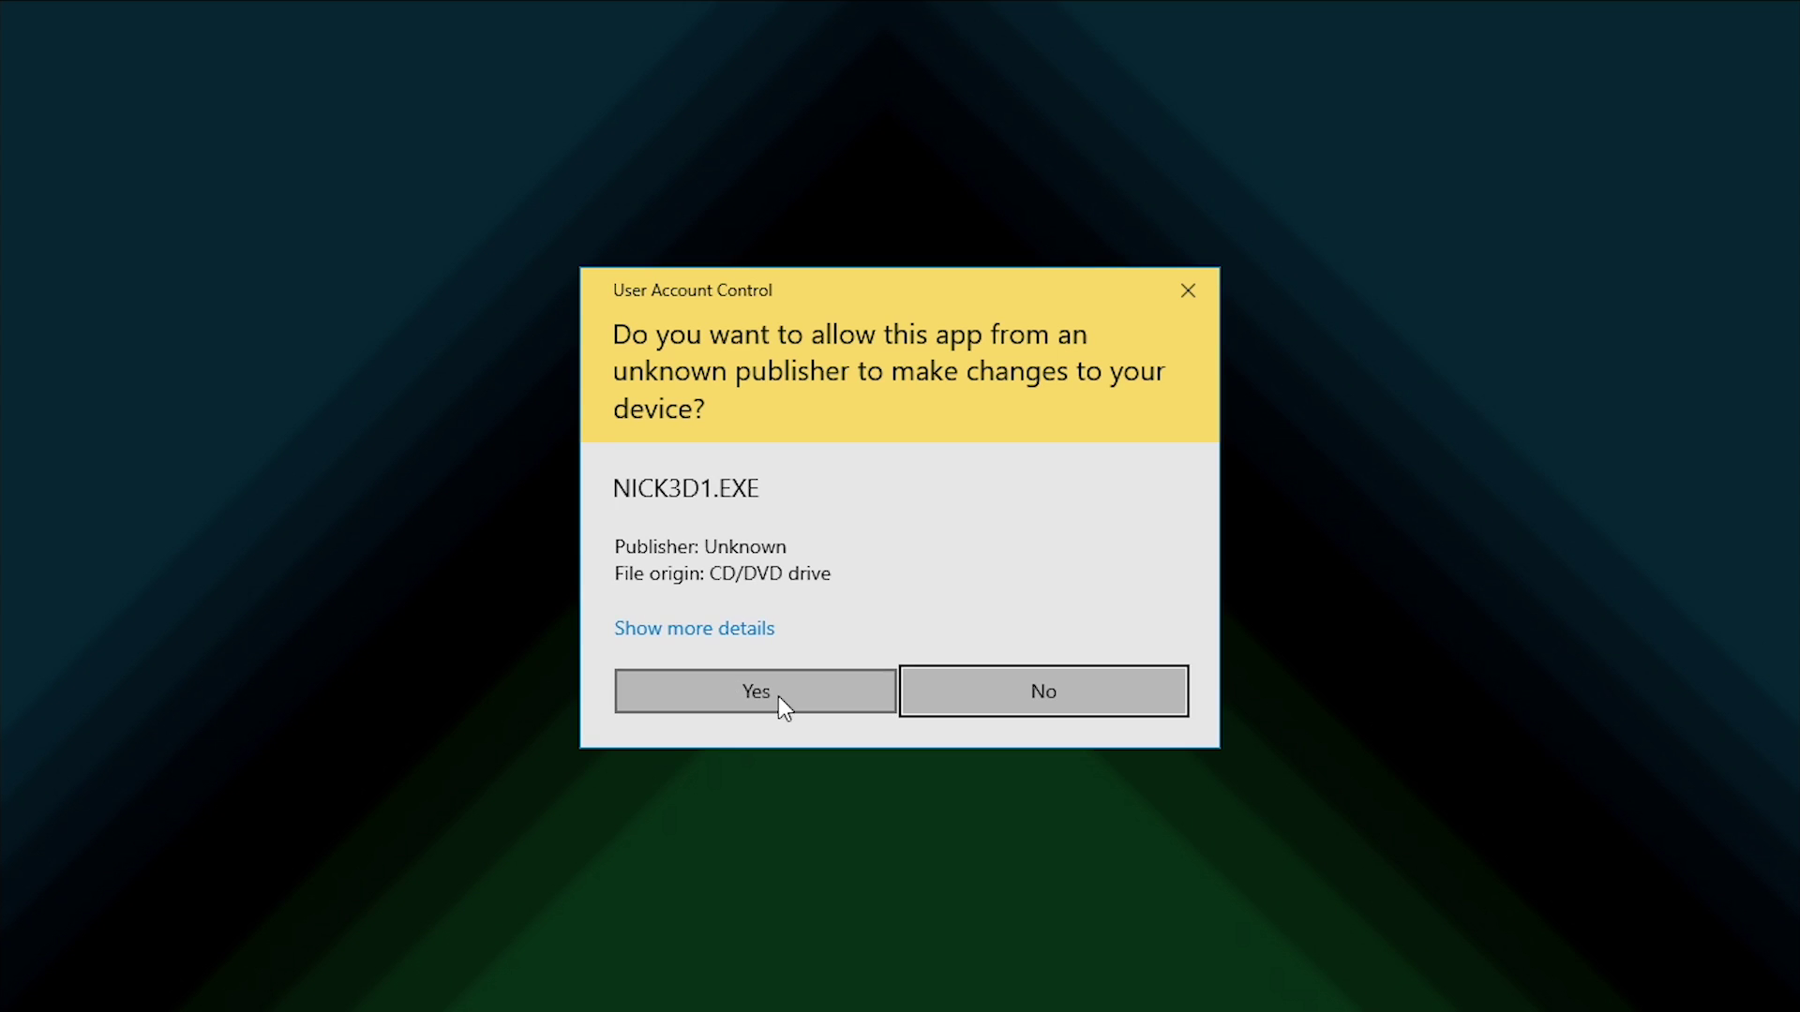
left_click(782, 700)
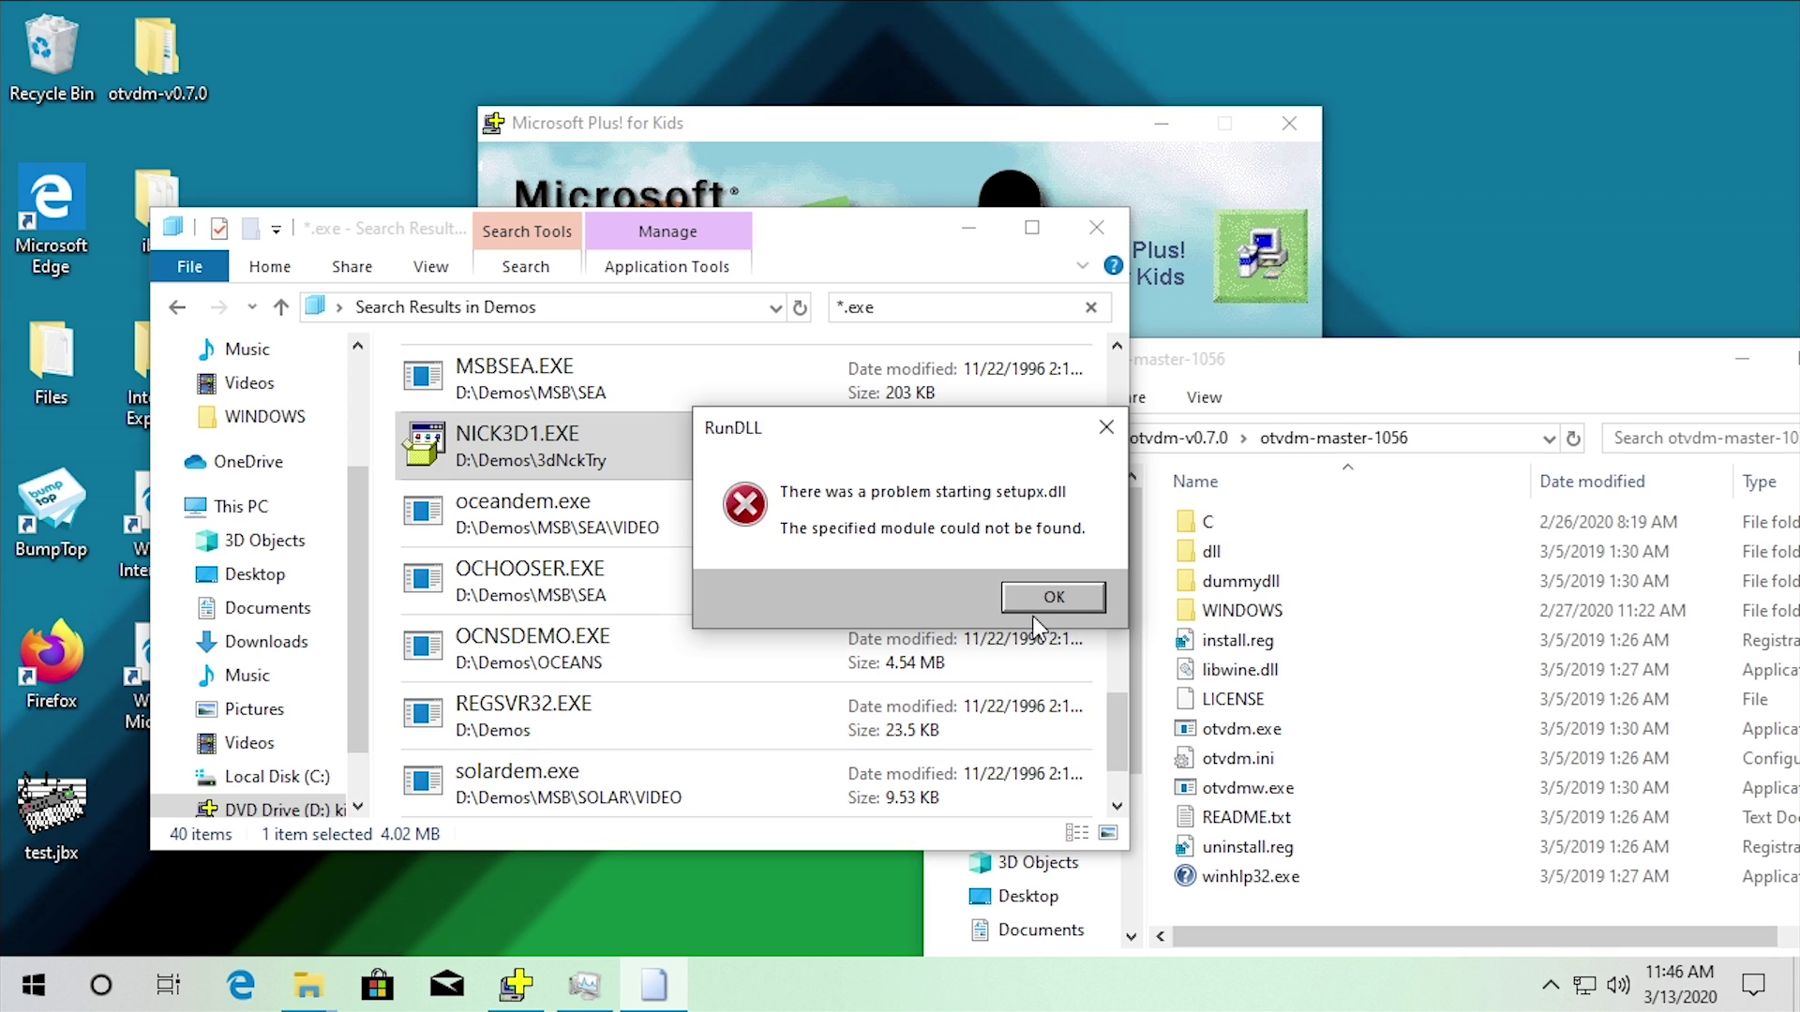
left_click(1053, 597)
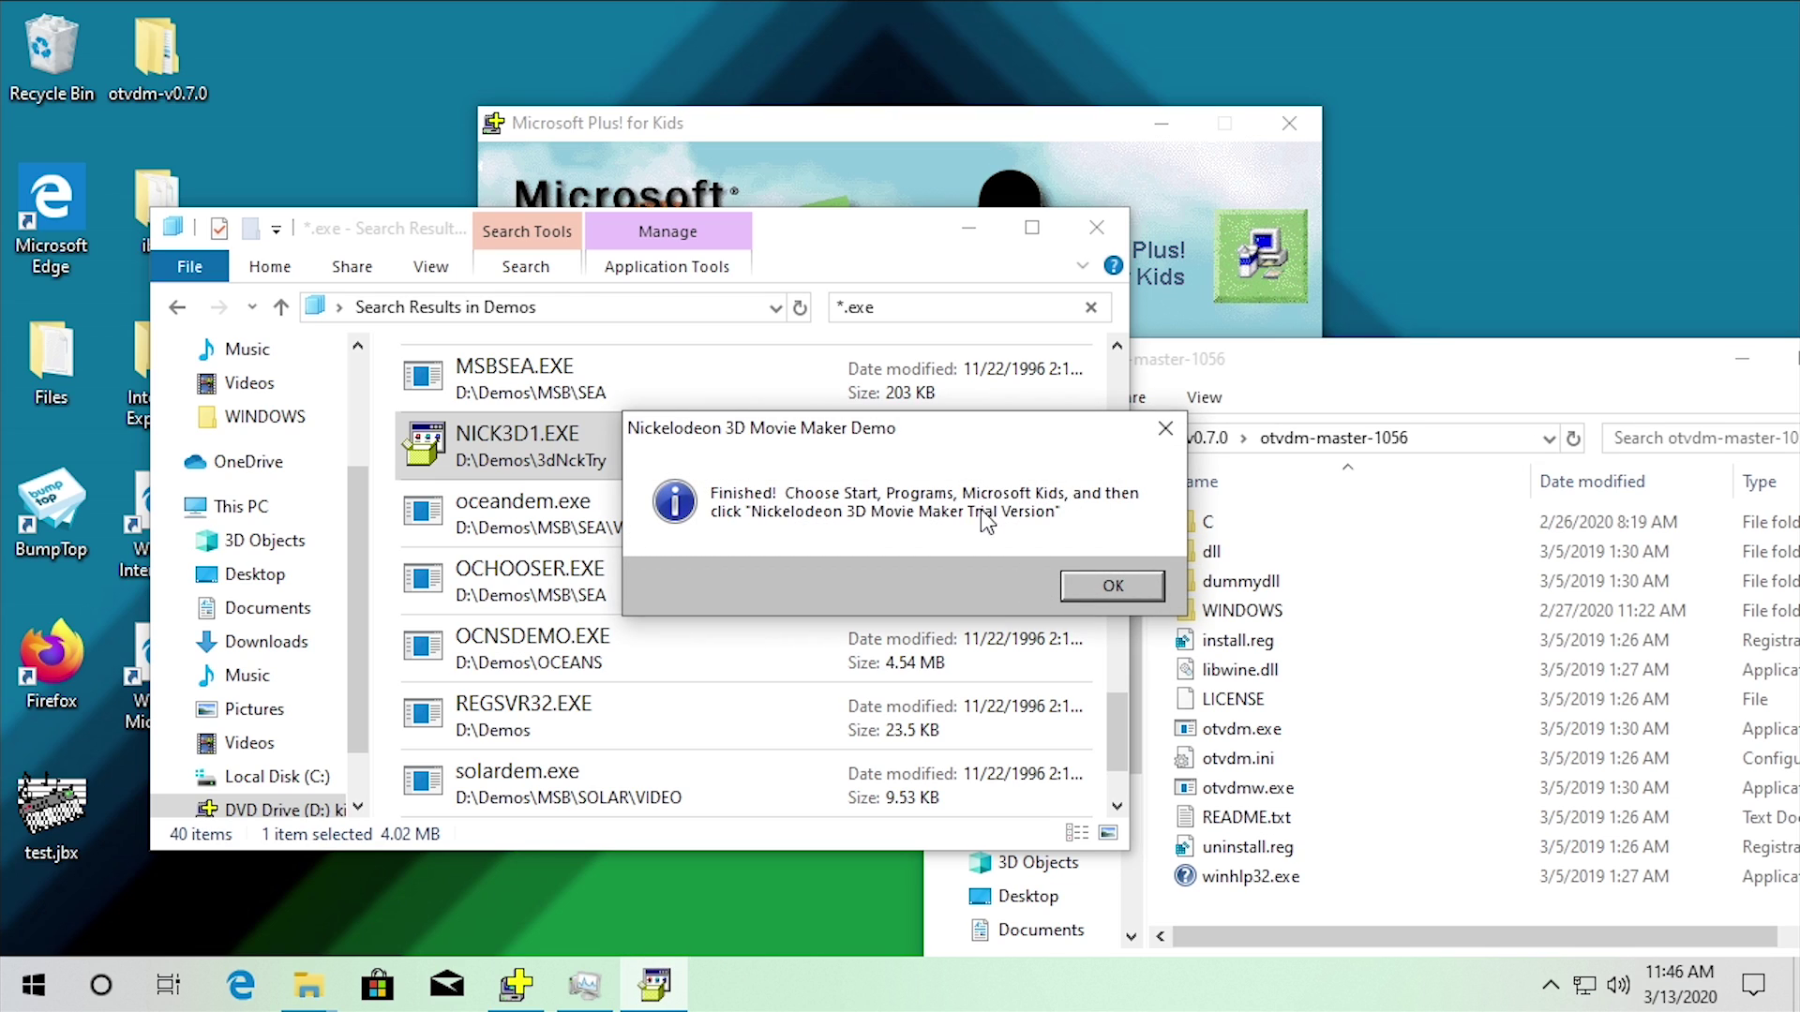
left_click(1112, 585)
Look for the installed Nickelodeon demo in the installed programs list and C:\Program Files (x86)\Microsoft Kids, searching that folder for "nick"
left_click(34, 984)
scroll(203, 630, "down", 5)
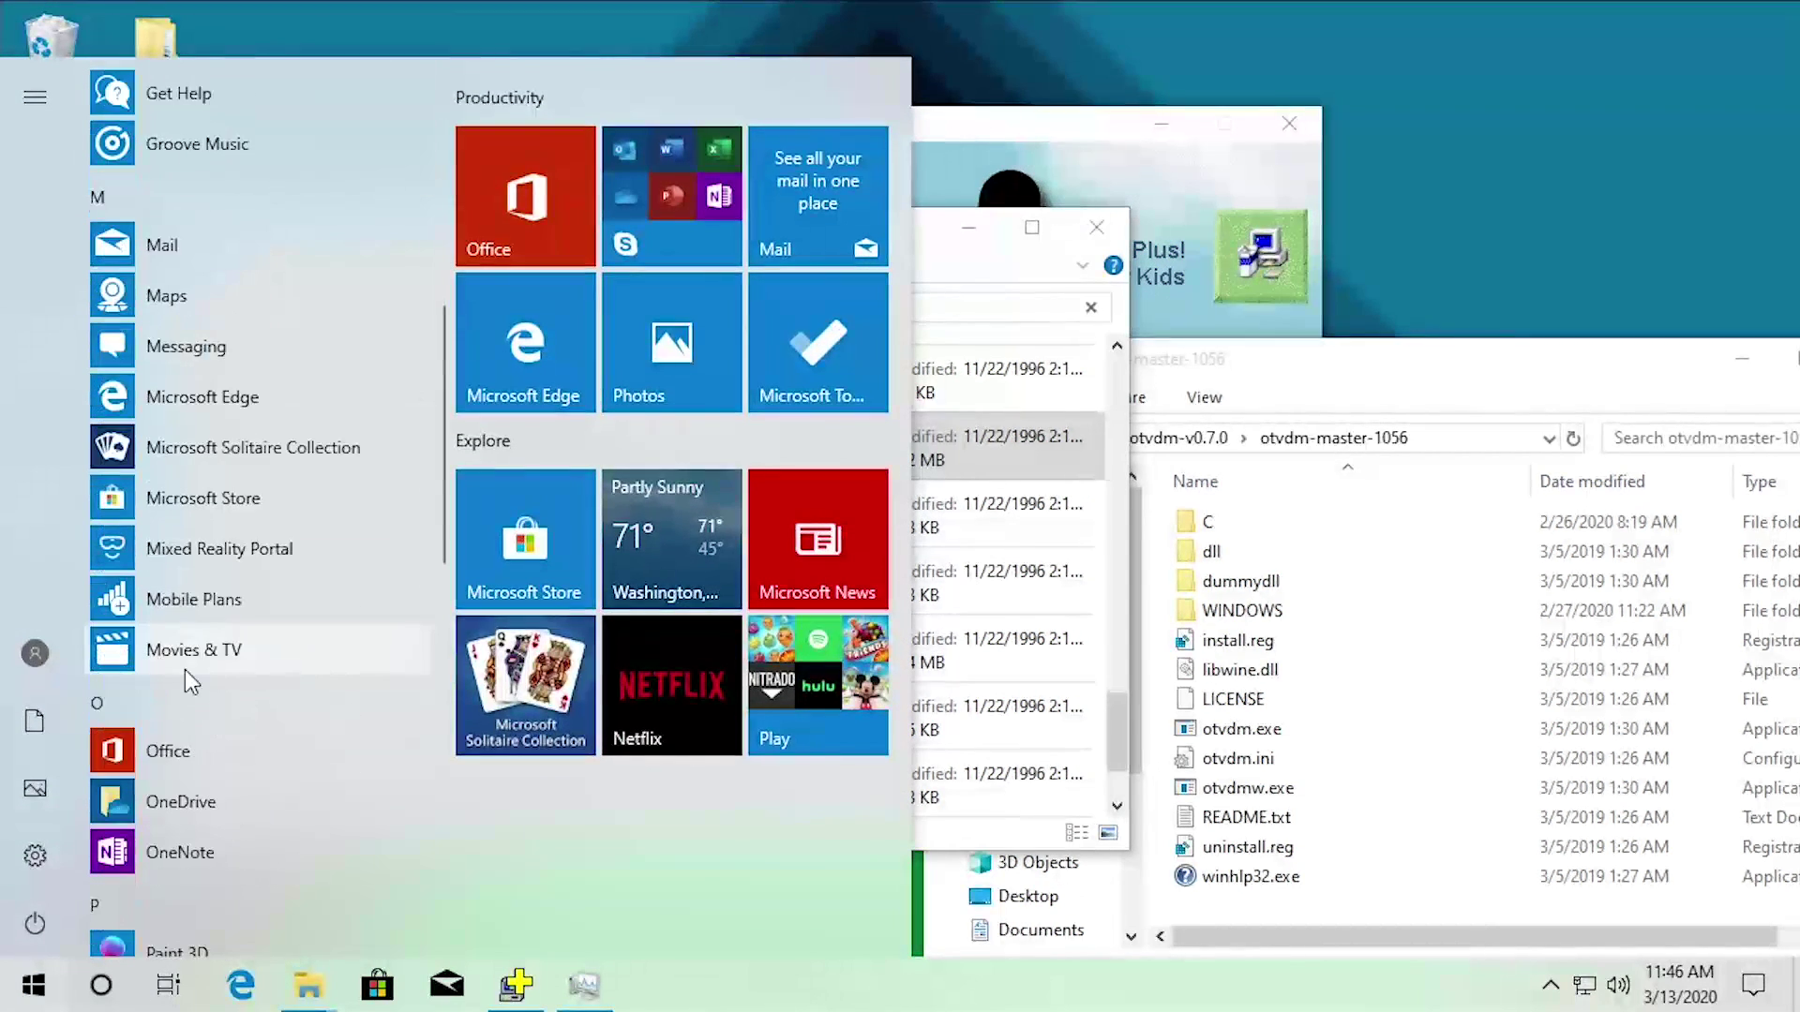
left_click_drag(1391, 365, 1241, 346)
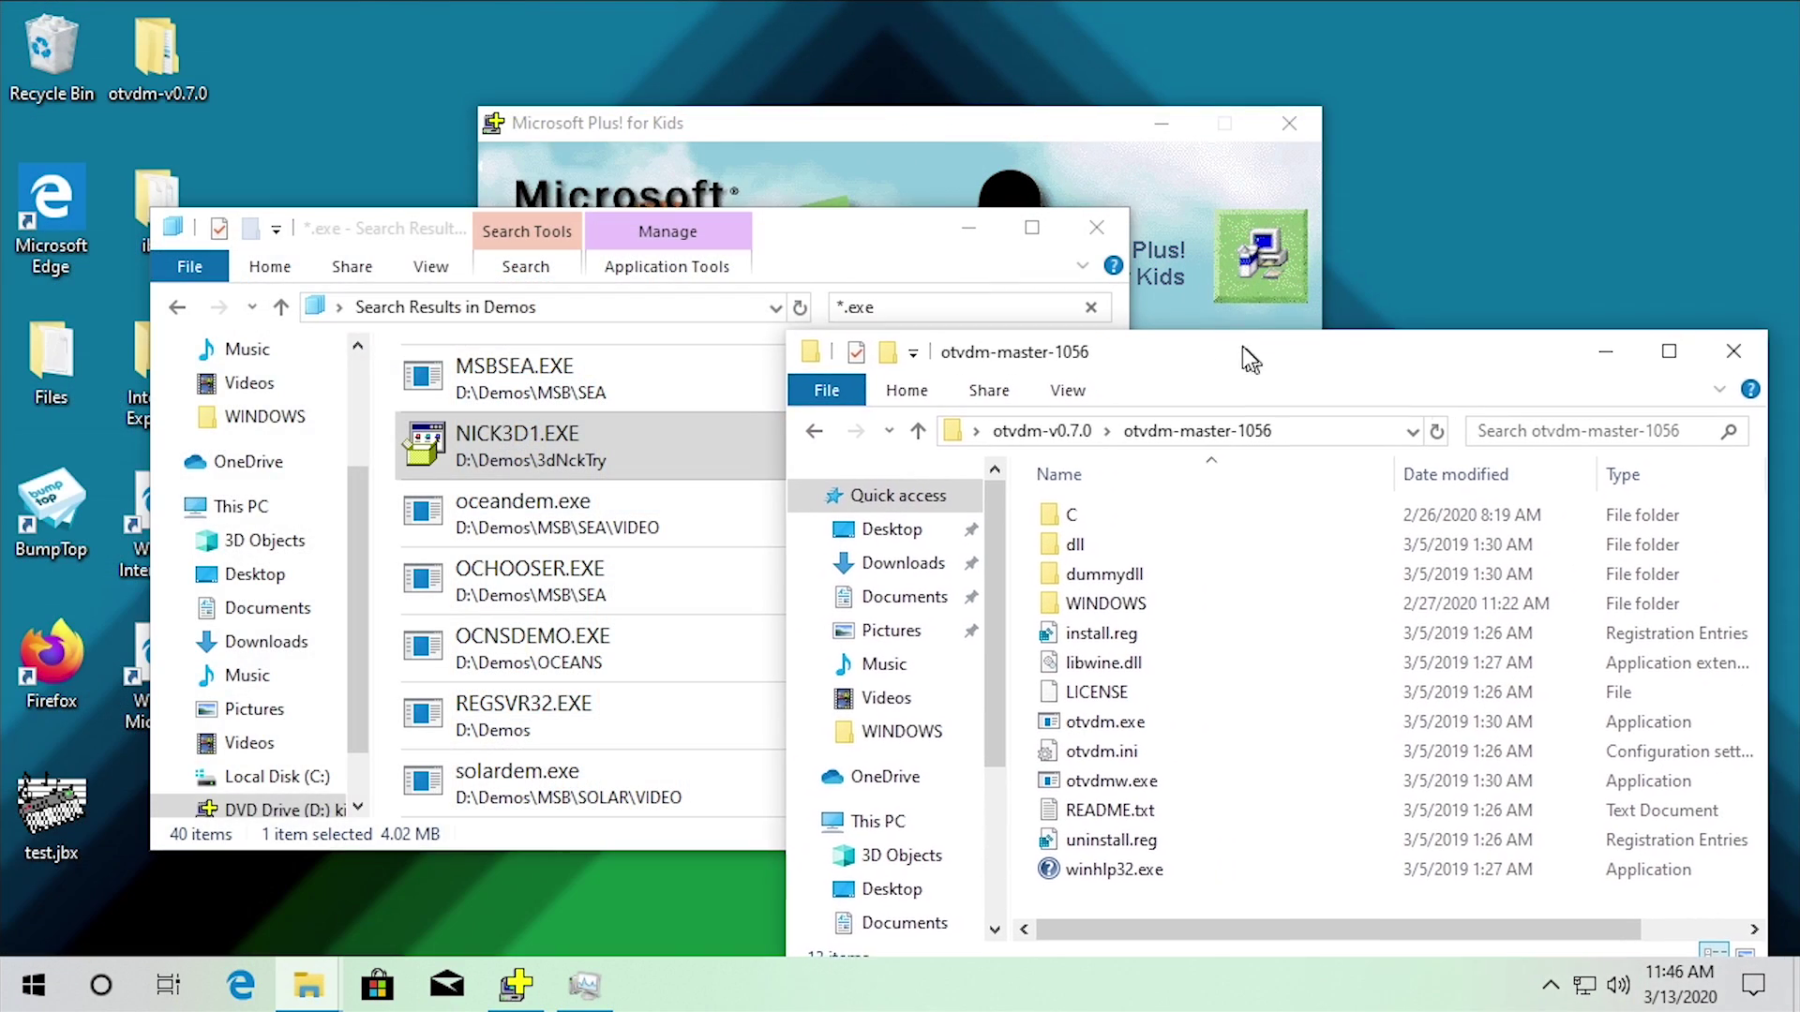
left_click(876, 819)
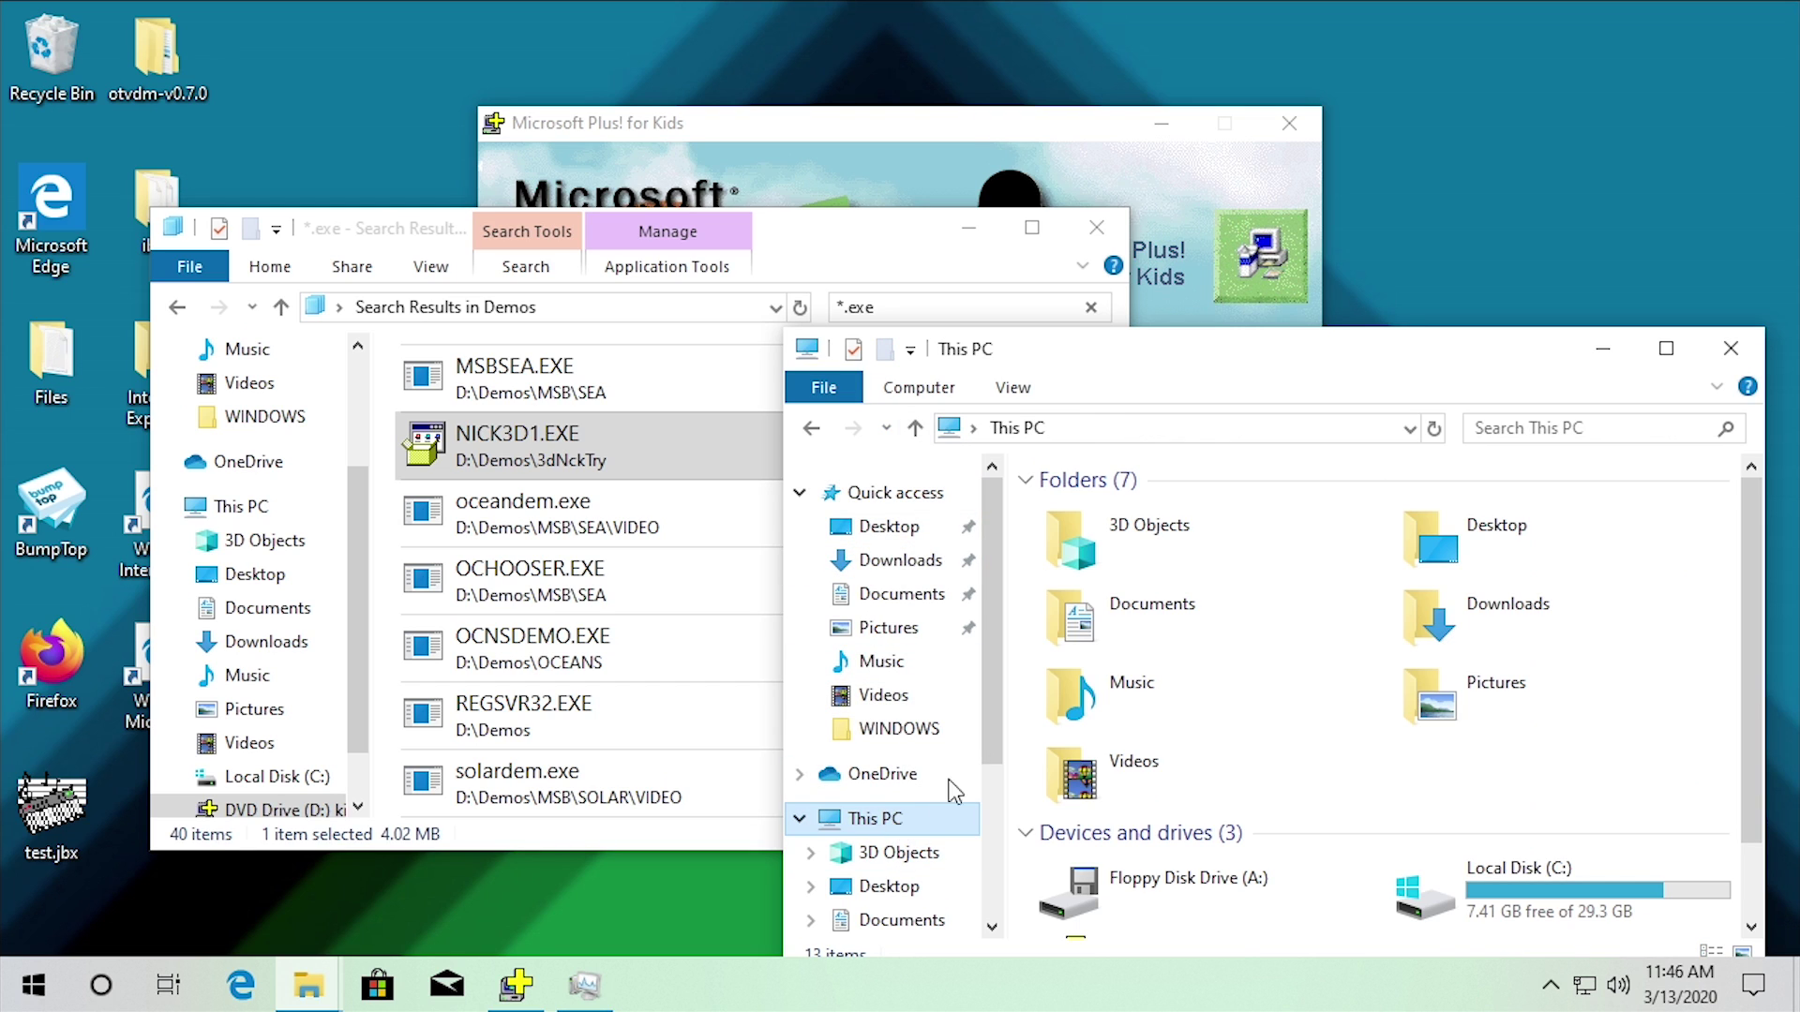
double_click(1425, 879)
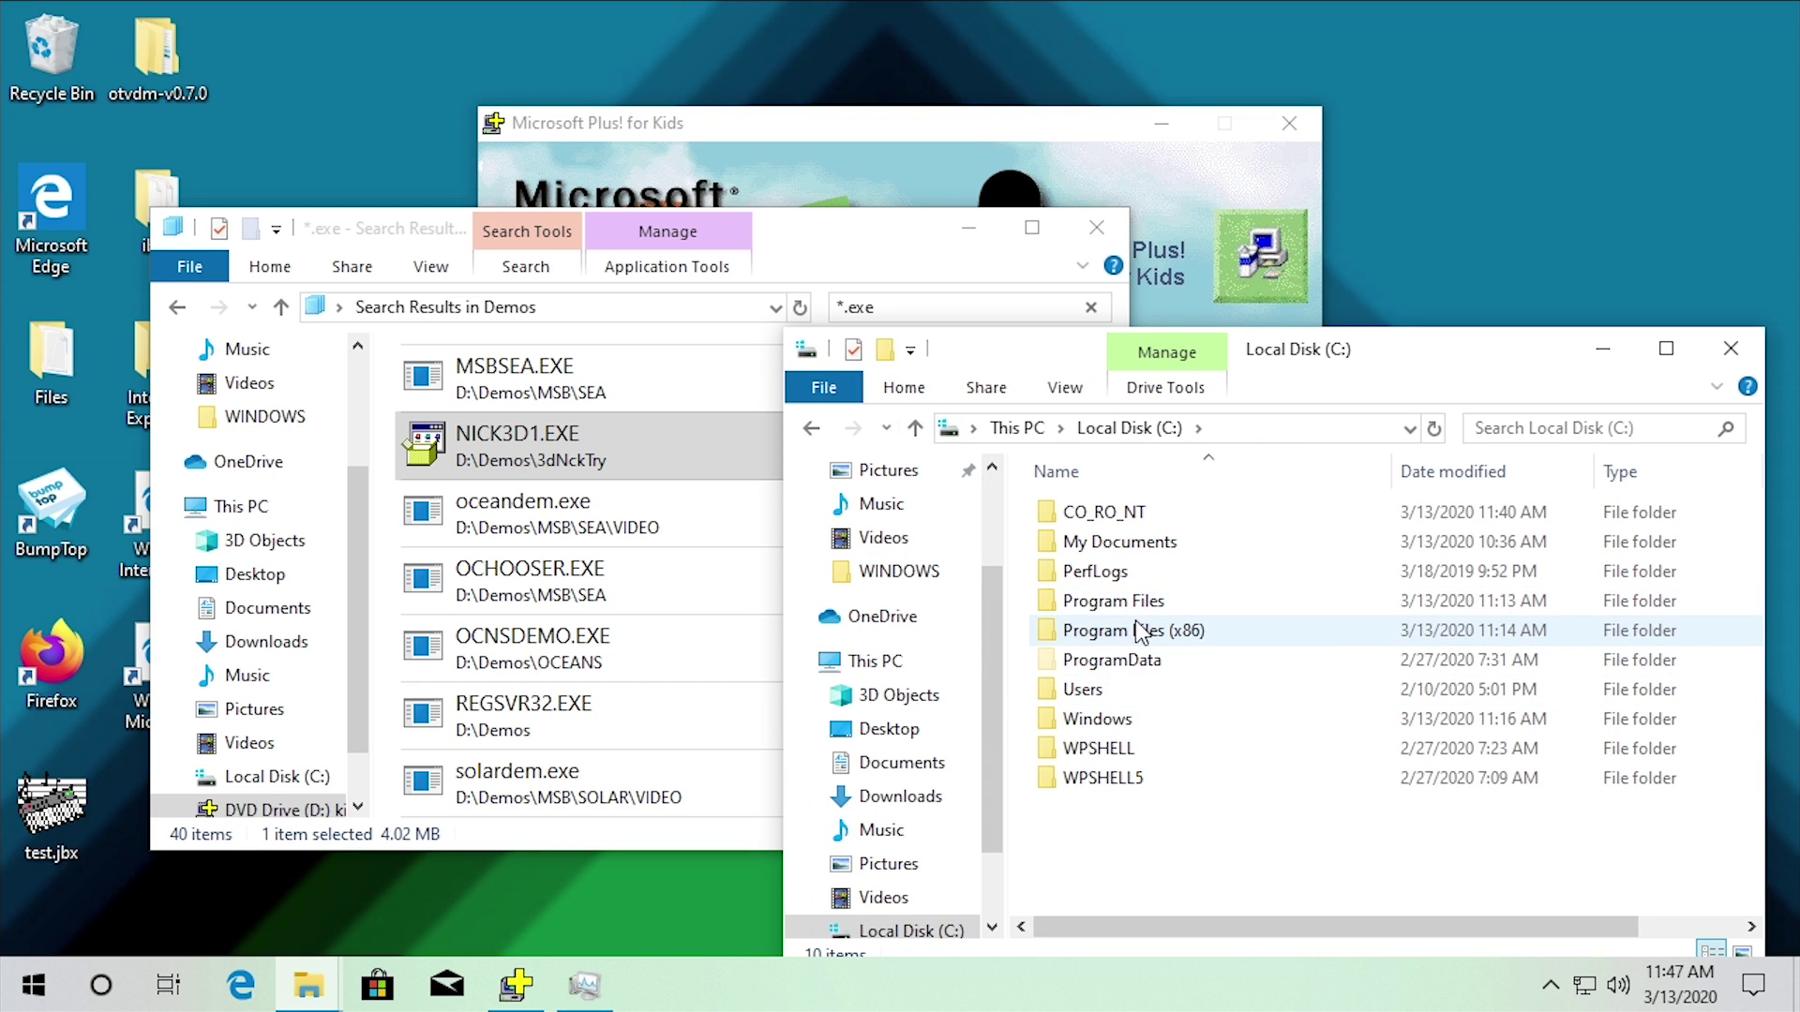
double_click(1143, 631)
double_click(1143, 630)
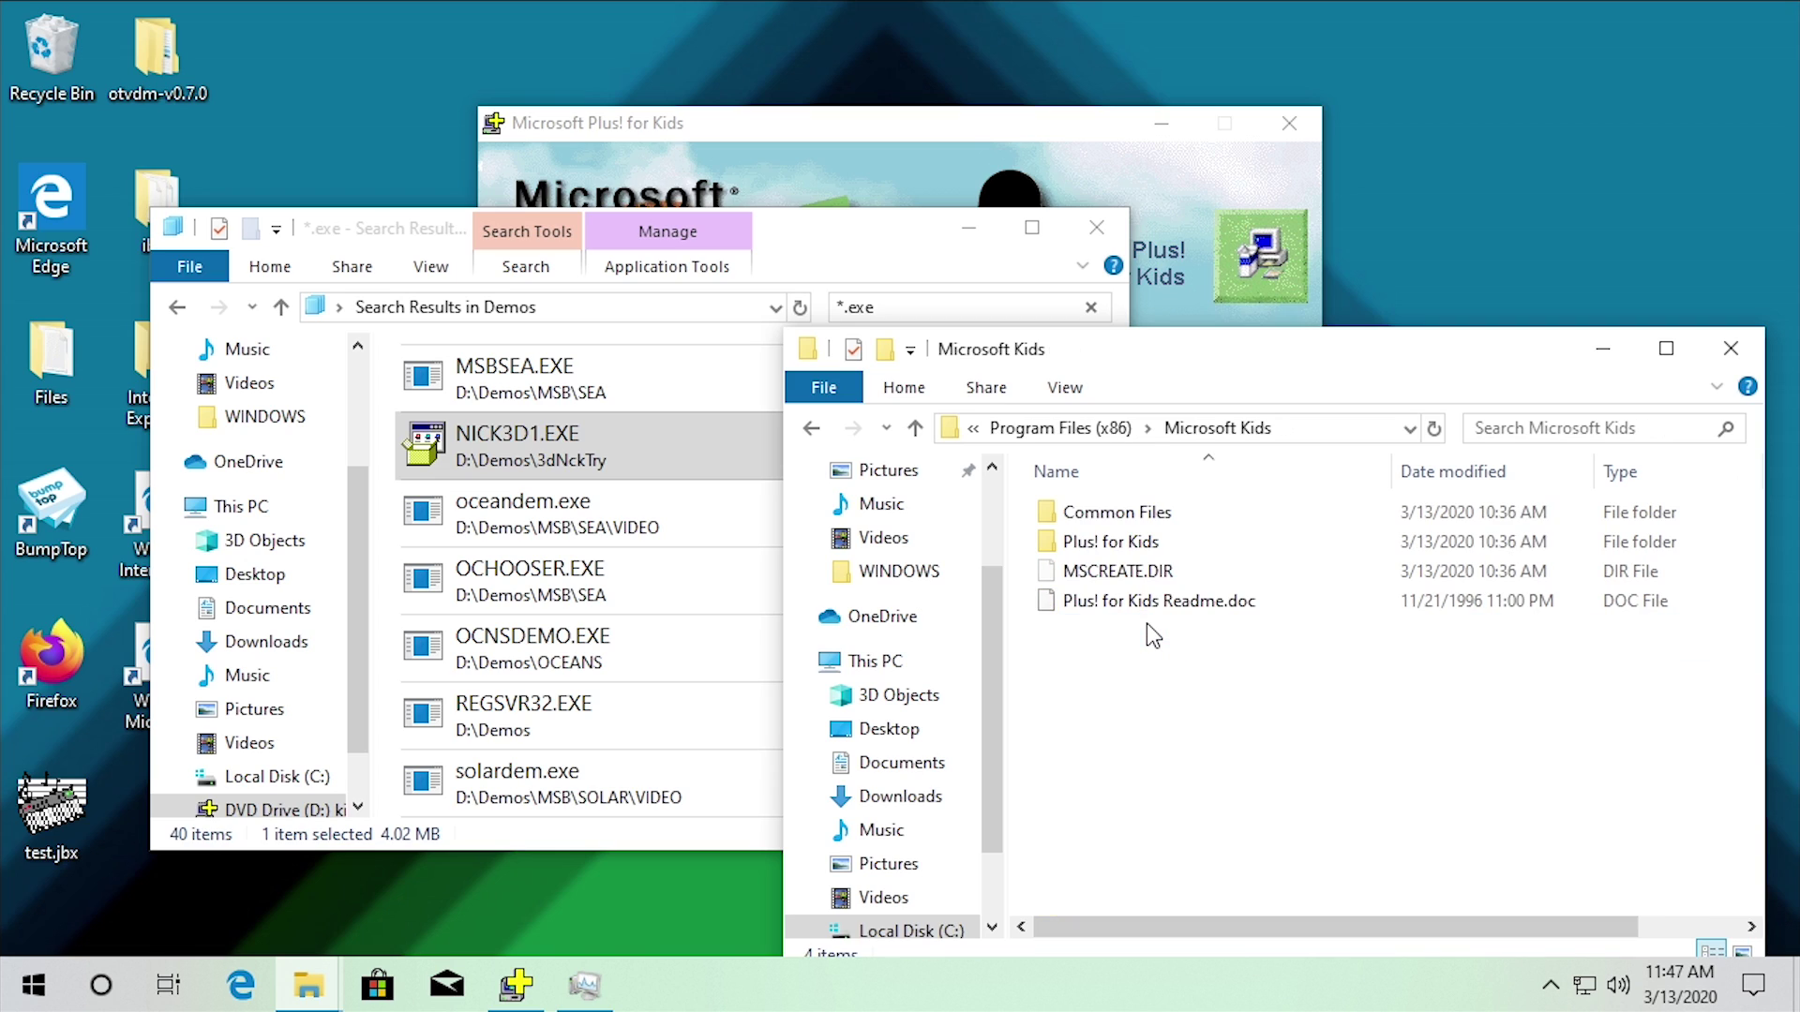
double_click(1121, 517)
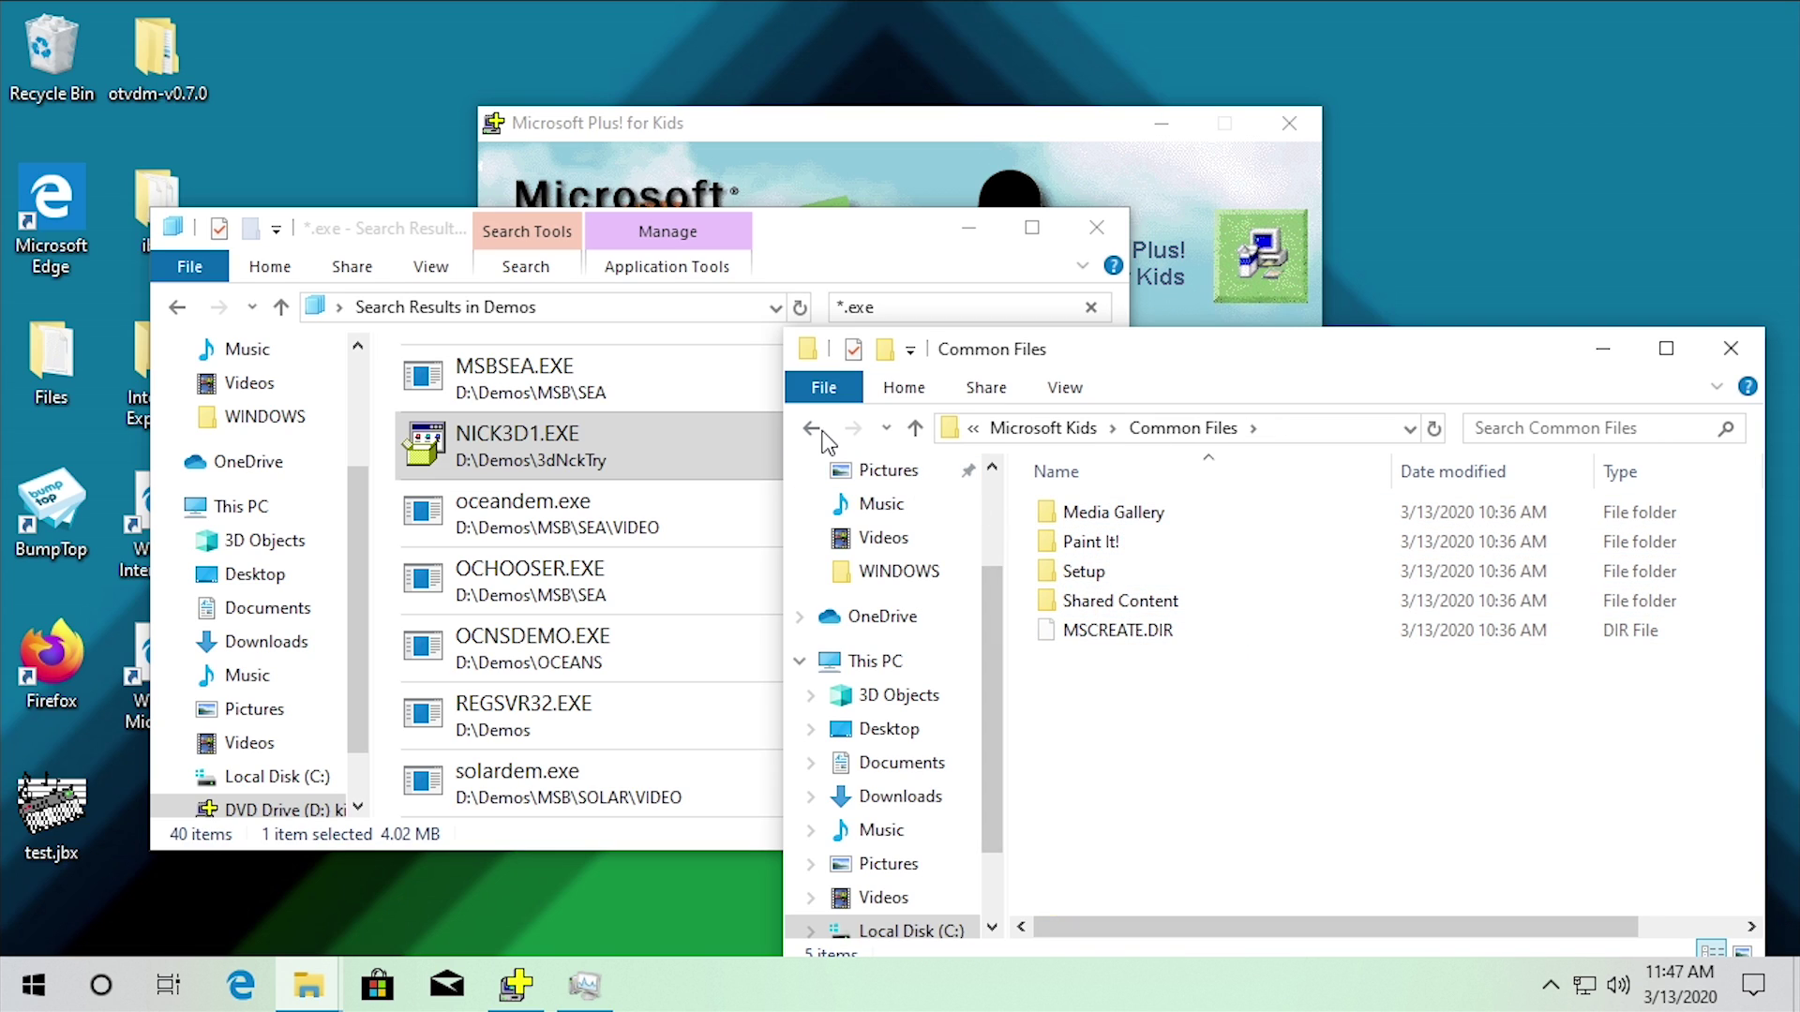
left_click(811, 428)
double_click(1097, 541)
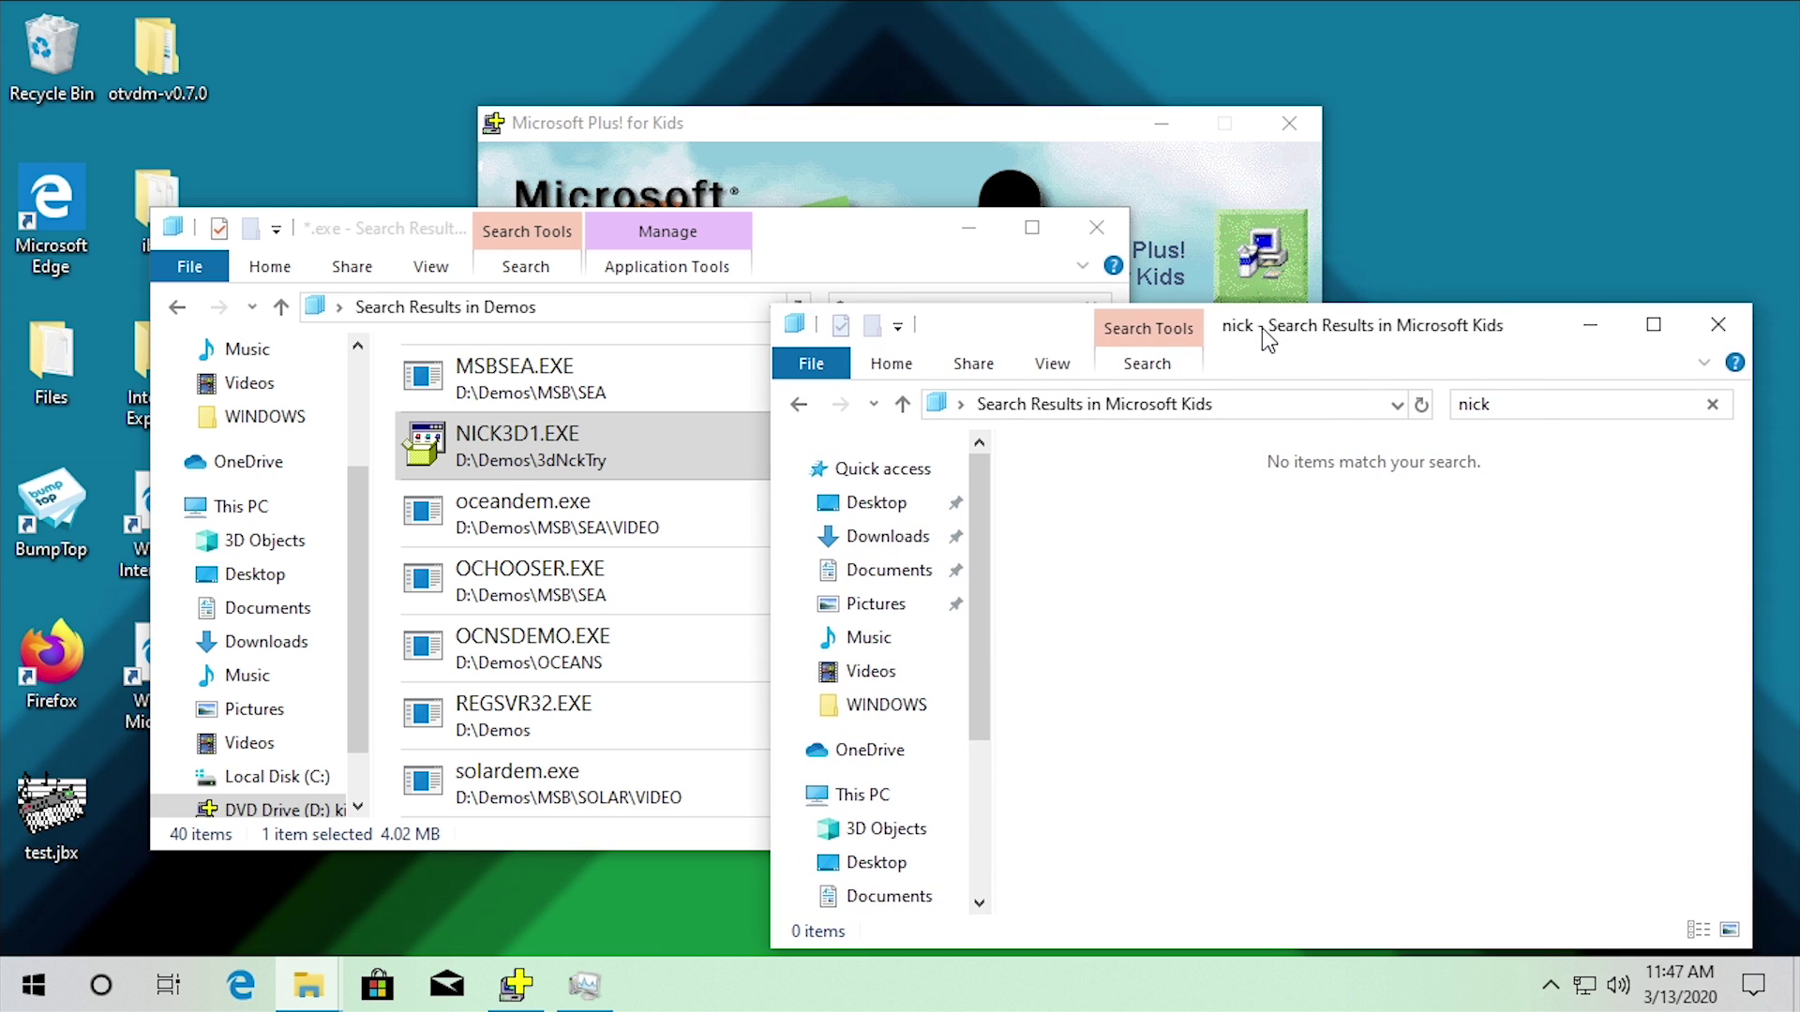
left_click(1712, 405)
Retry the NICK3D1.EXE installer, allow it to make changes and dismiss its error and completion dialogs
double_click(527, 436)
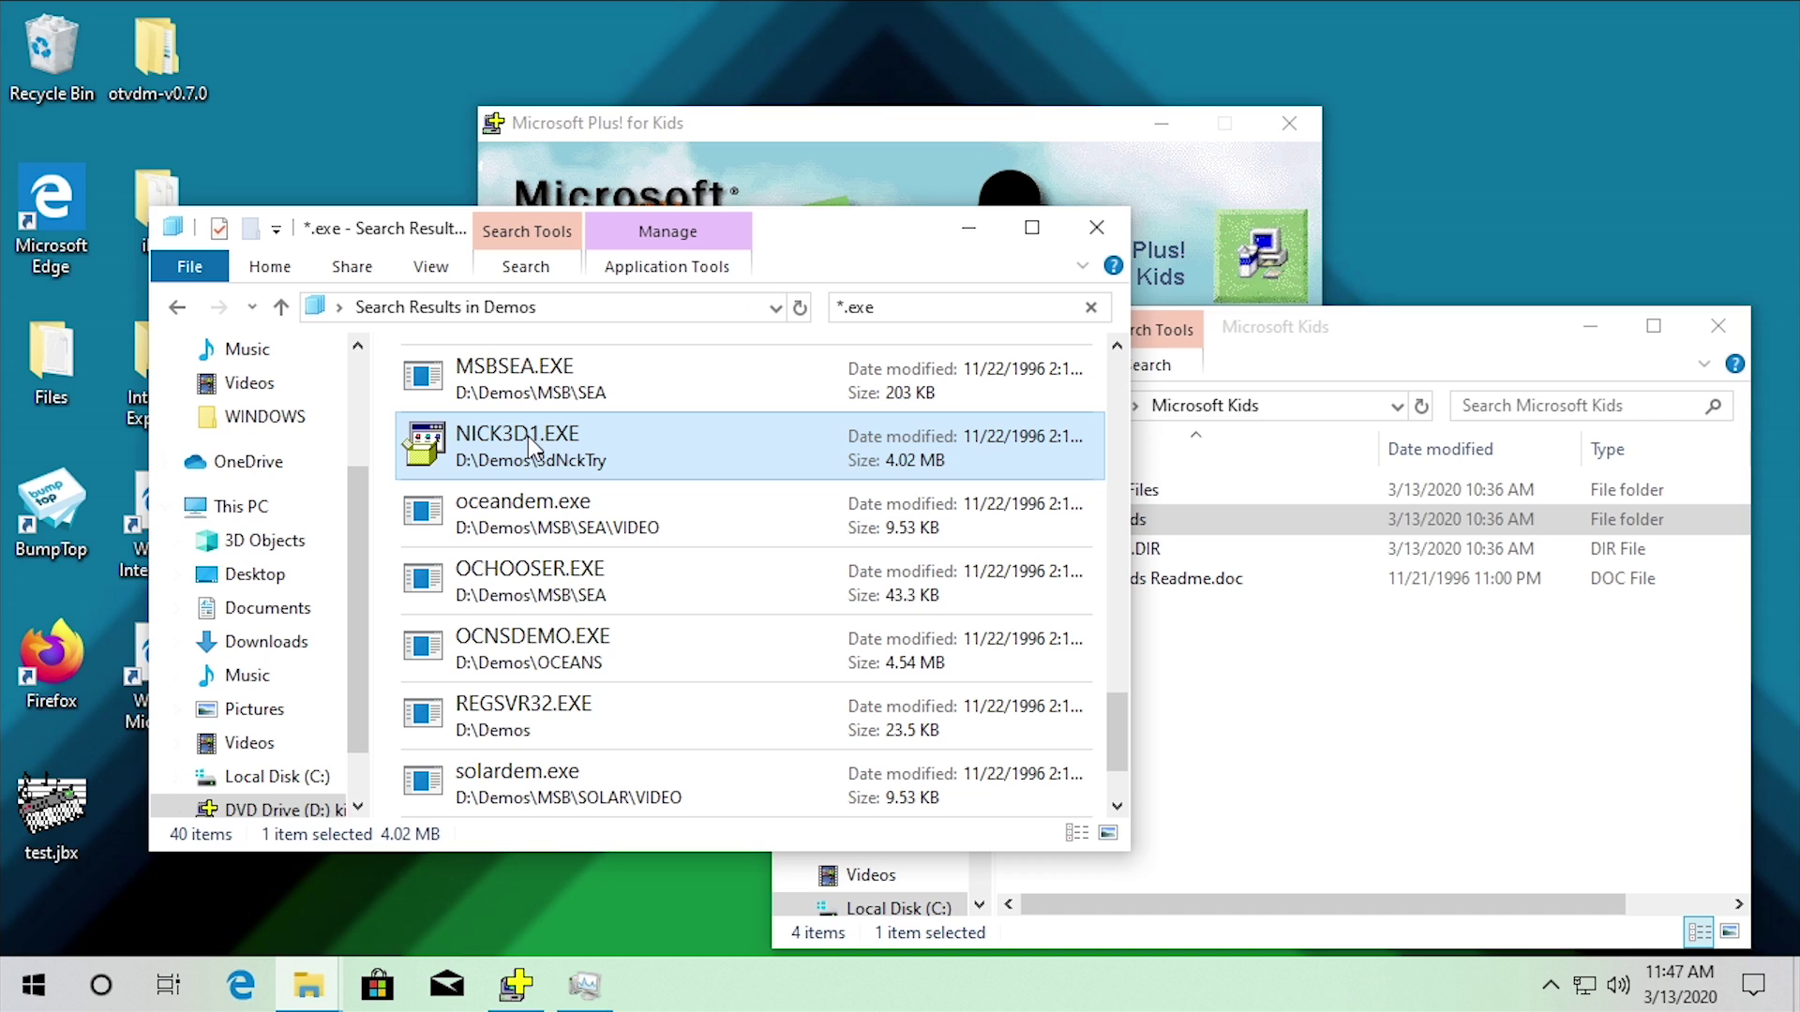
key("alt+y")
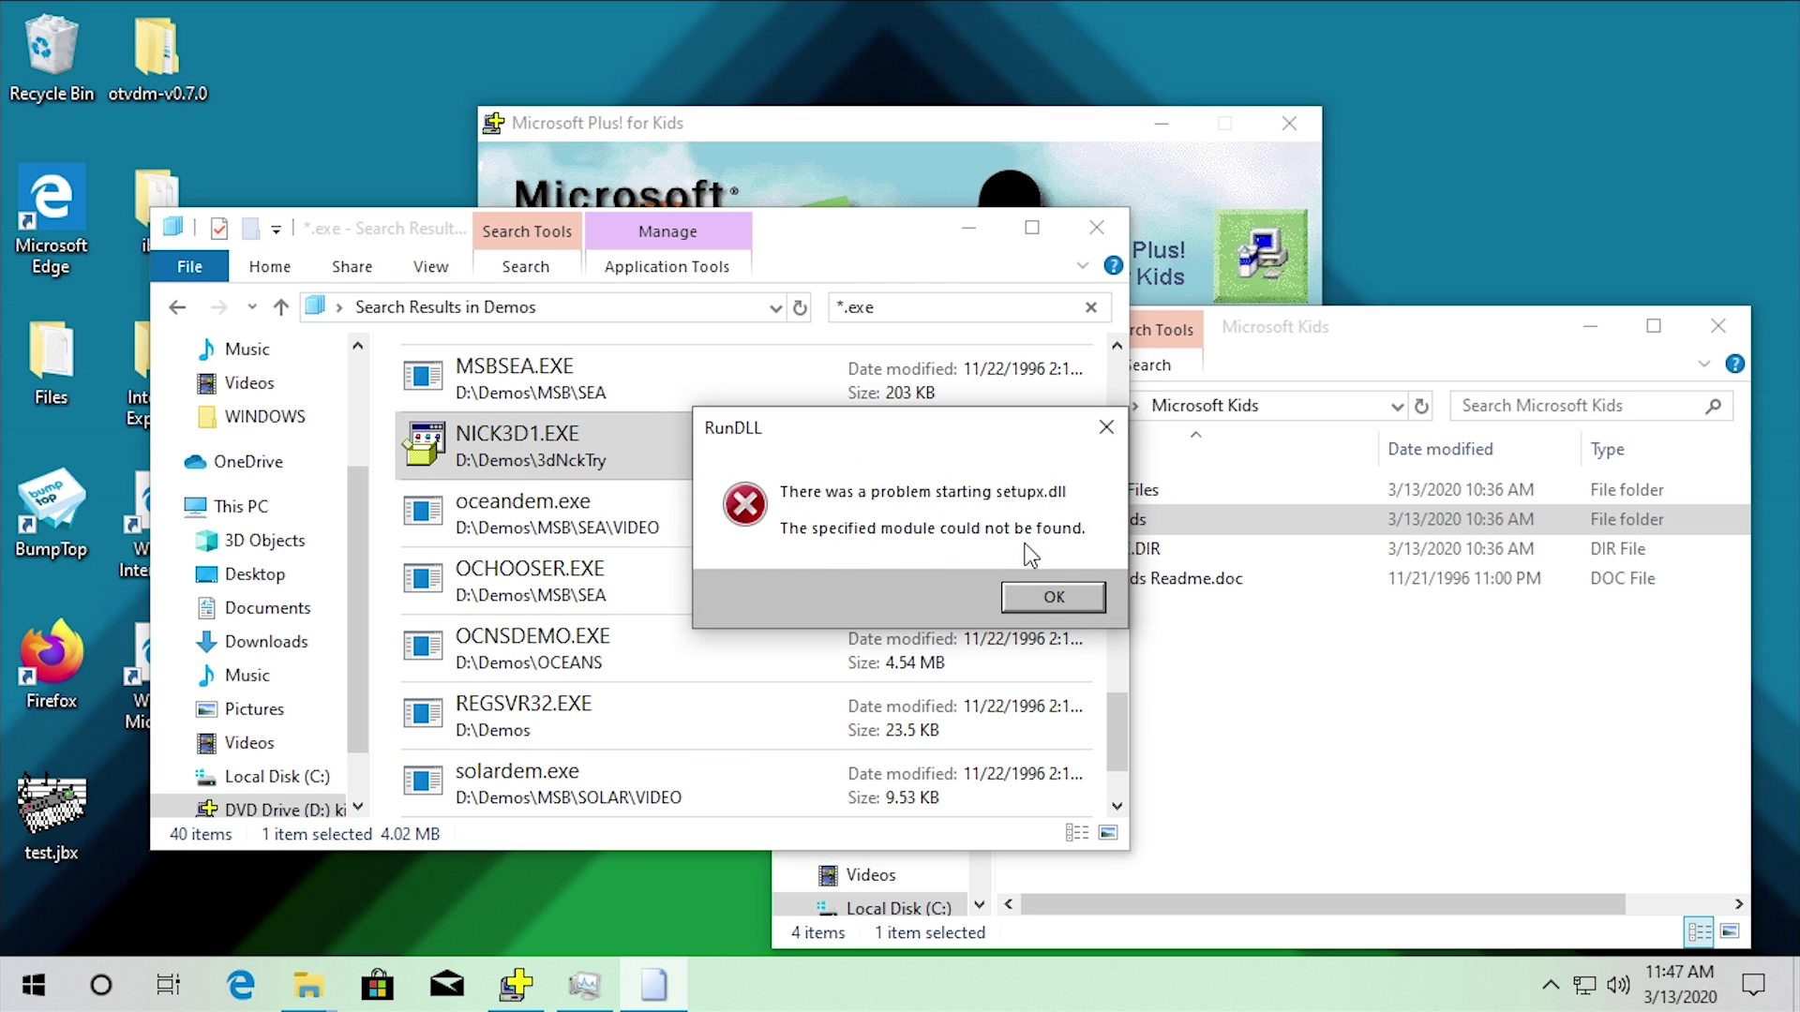
left_click(1038, 600)
left_click(1039, 600)
Search Demos for "3d", open the 3dMMTry folder, run CDVERS.EXE and close its dialogs
key("alt+Left")
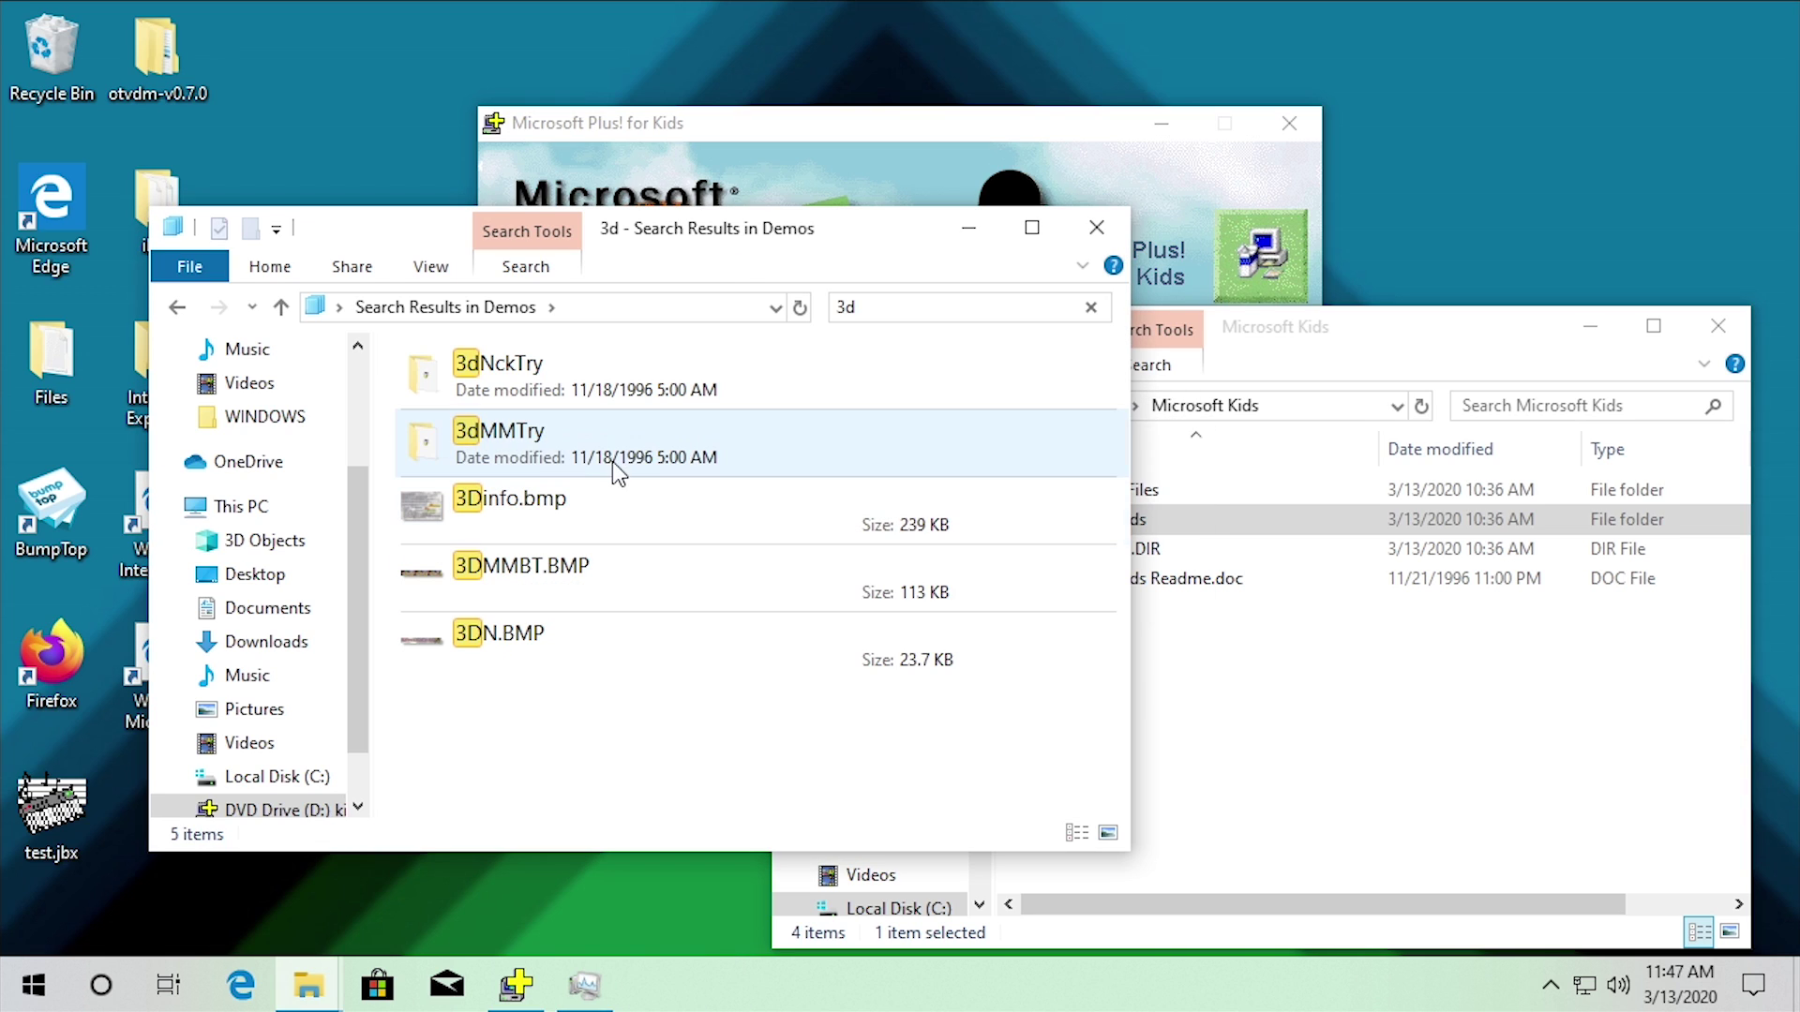
double_click(598, 457)
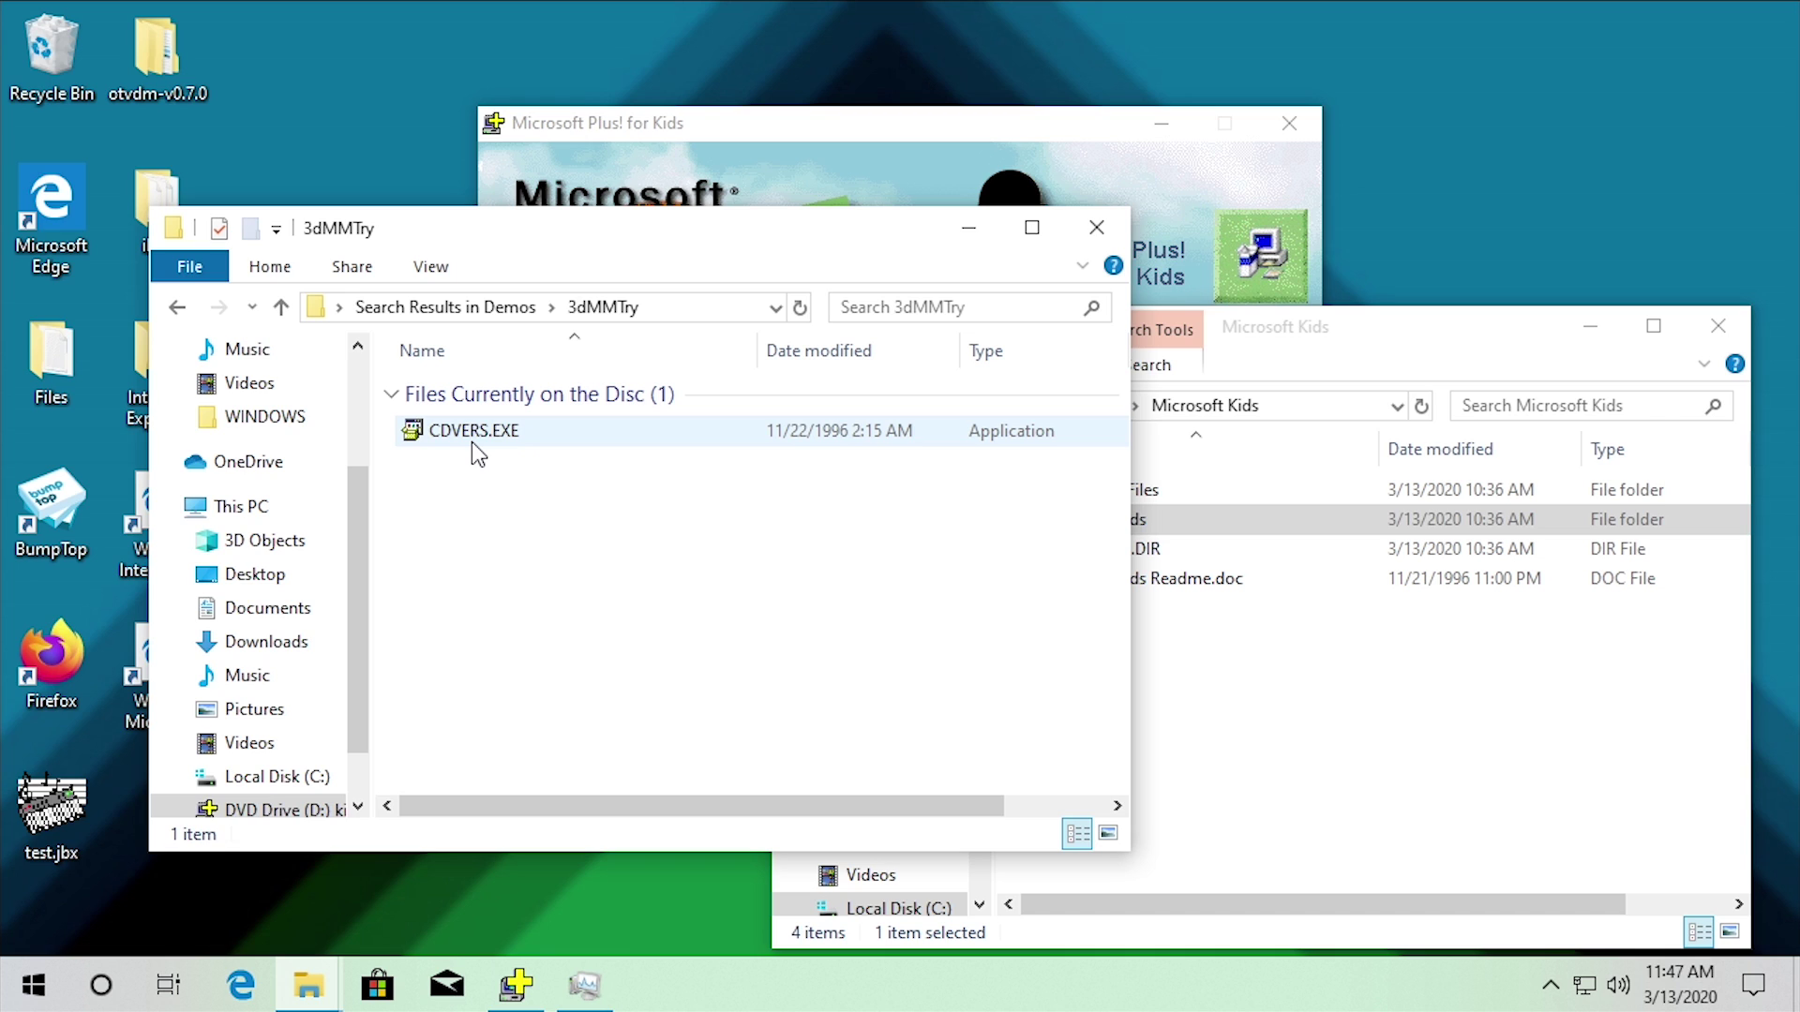
left_click(471, 433)
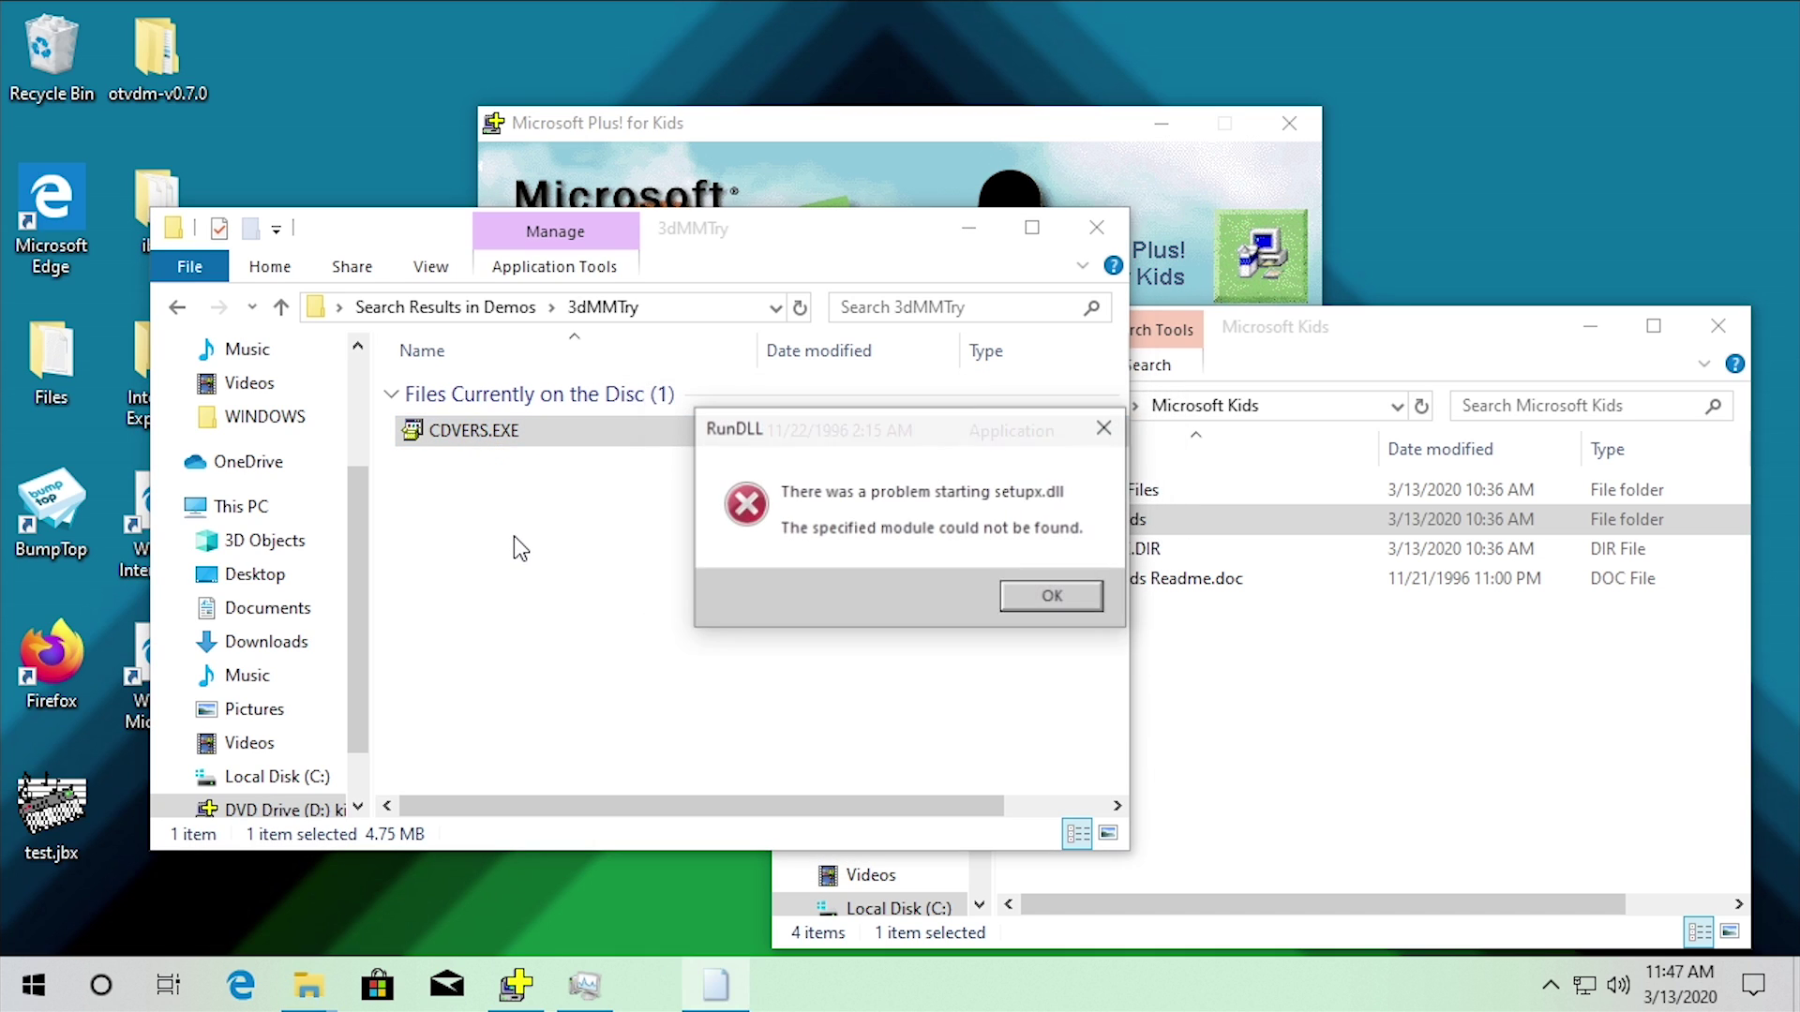
left_click(1073, 595)
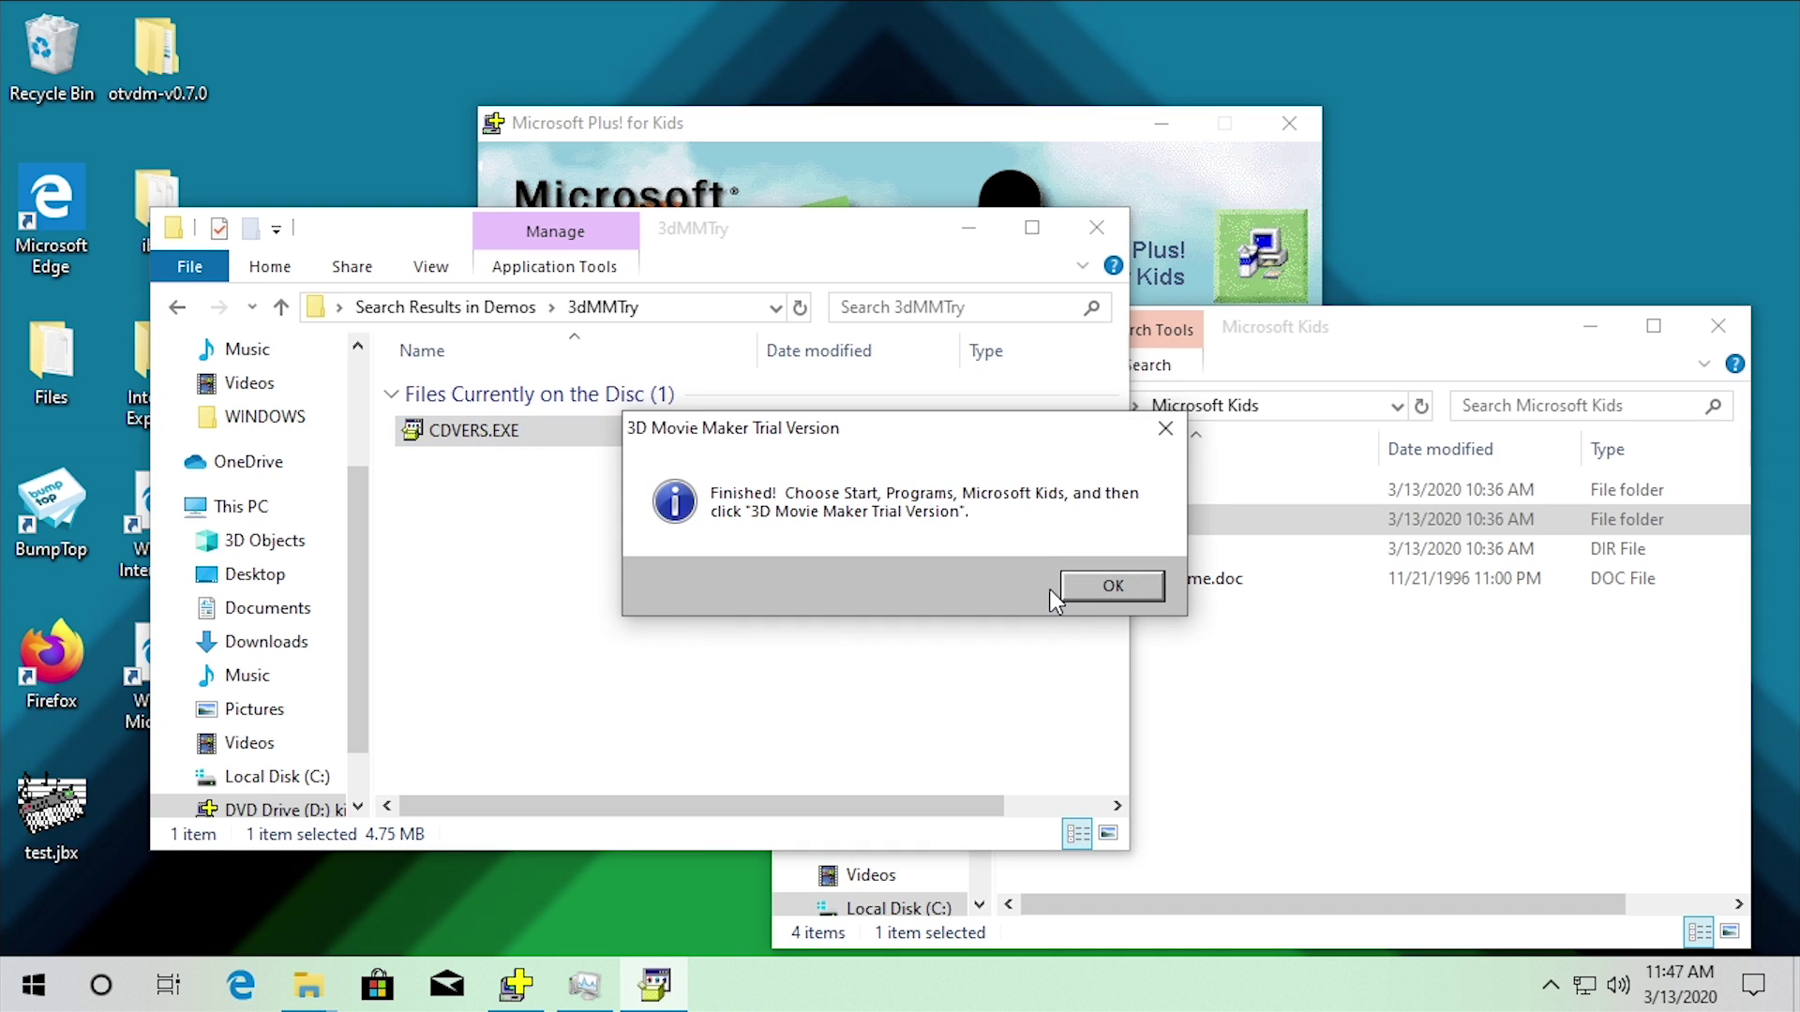
left_click(1089, 590)
Run CDVERS.EXE as administrator, allow it to make changes and close the 3D Movie Maker installer's dialogs
right_click(511, 431)
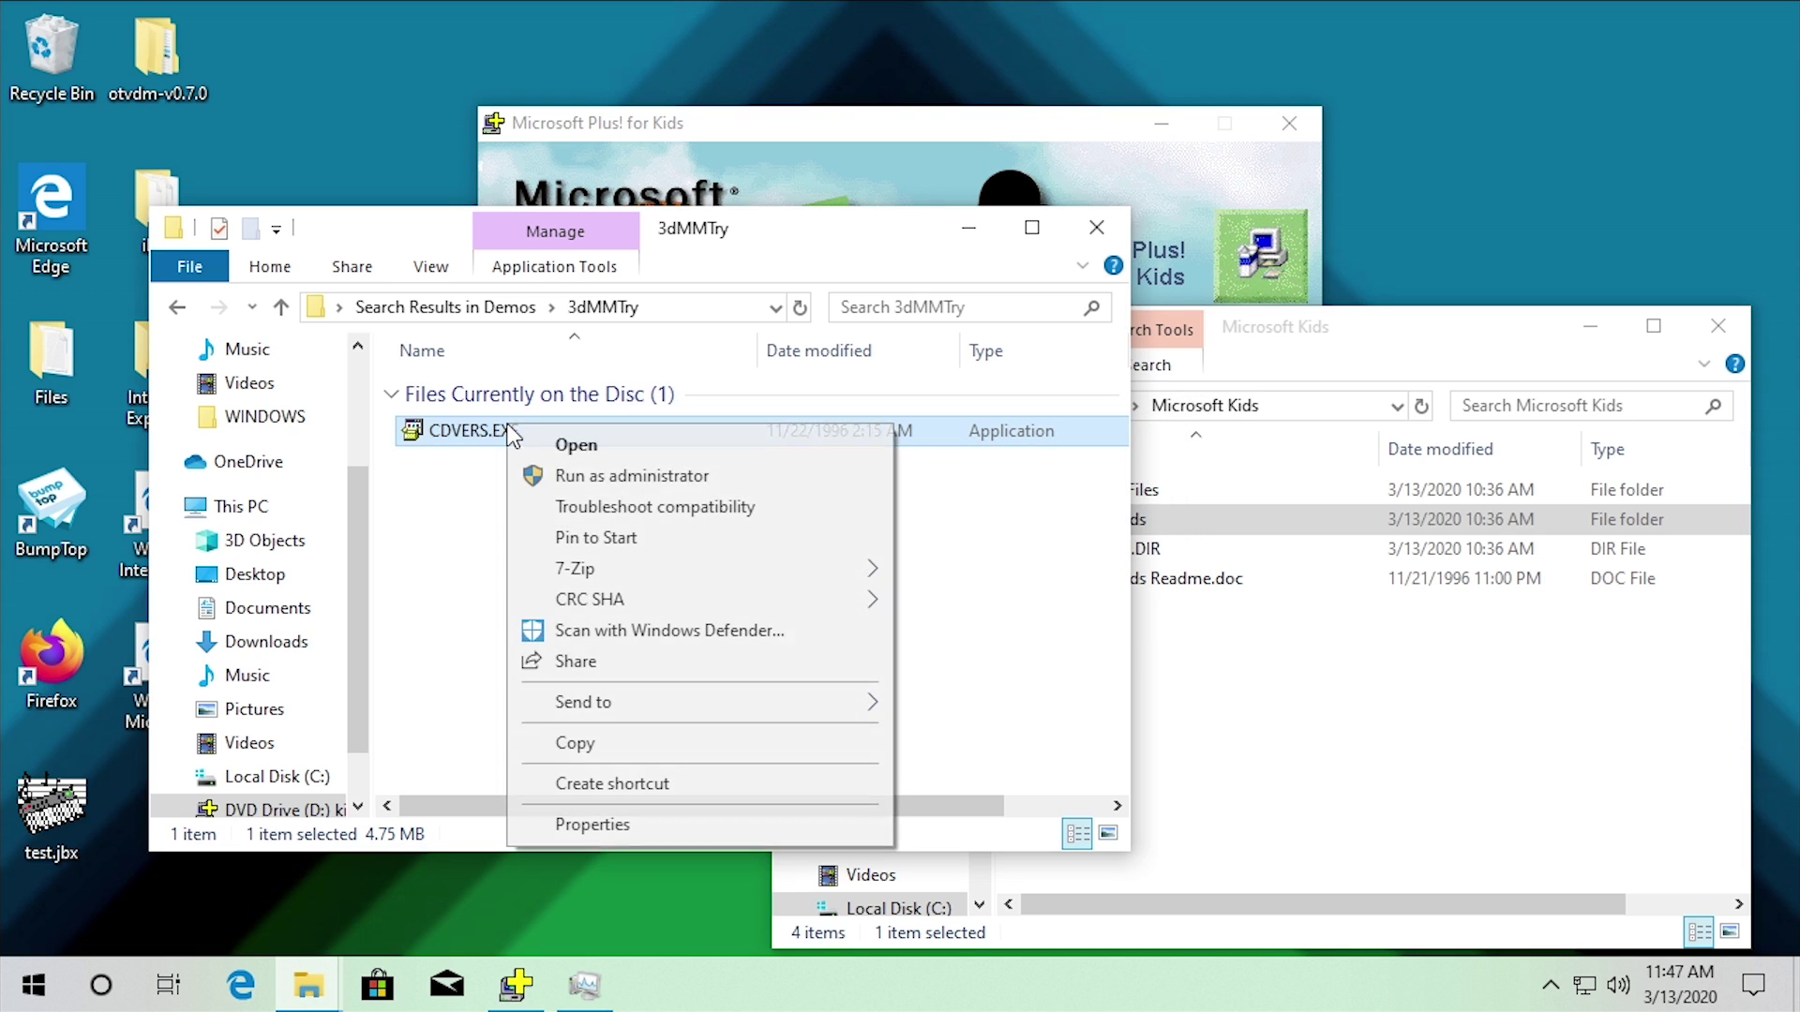
left_click(560, 478)
left_click(742, 691)
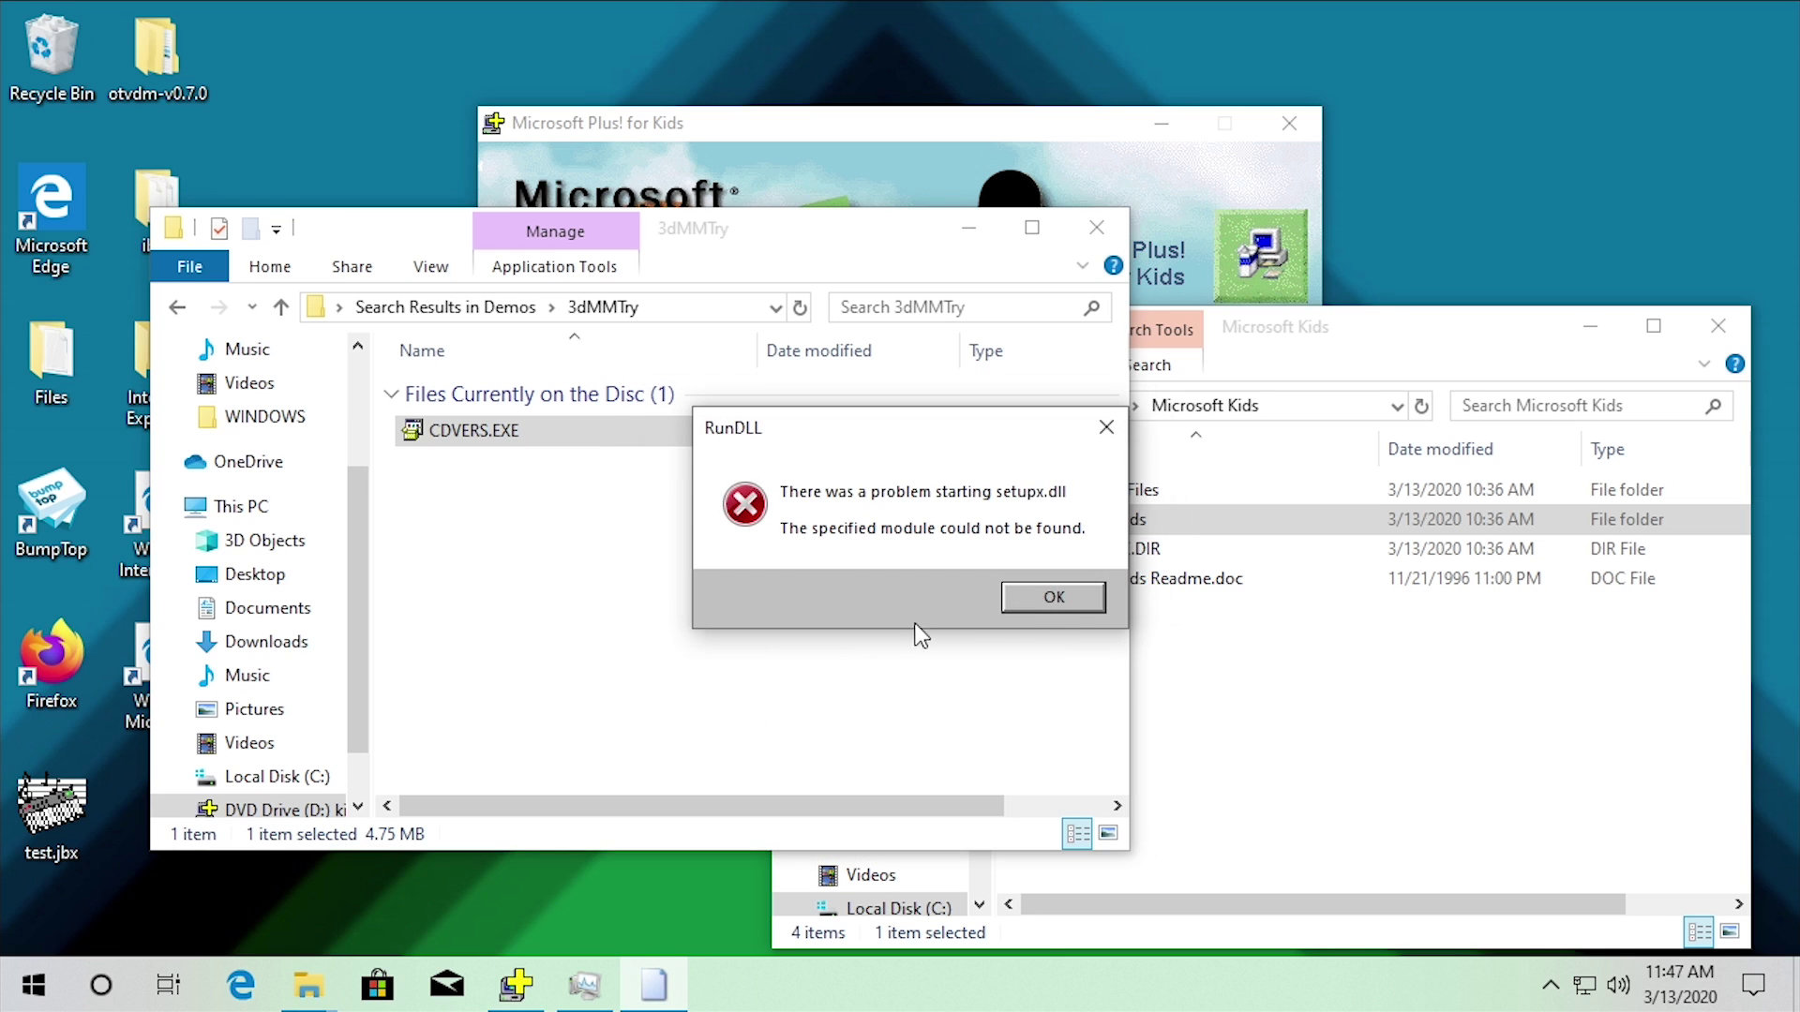
left_click(1050, 600)
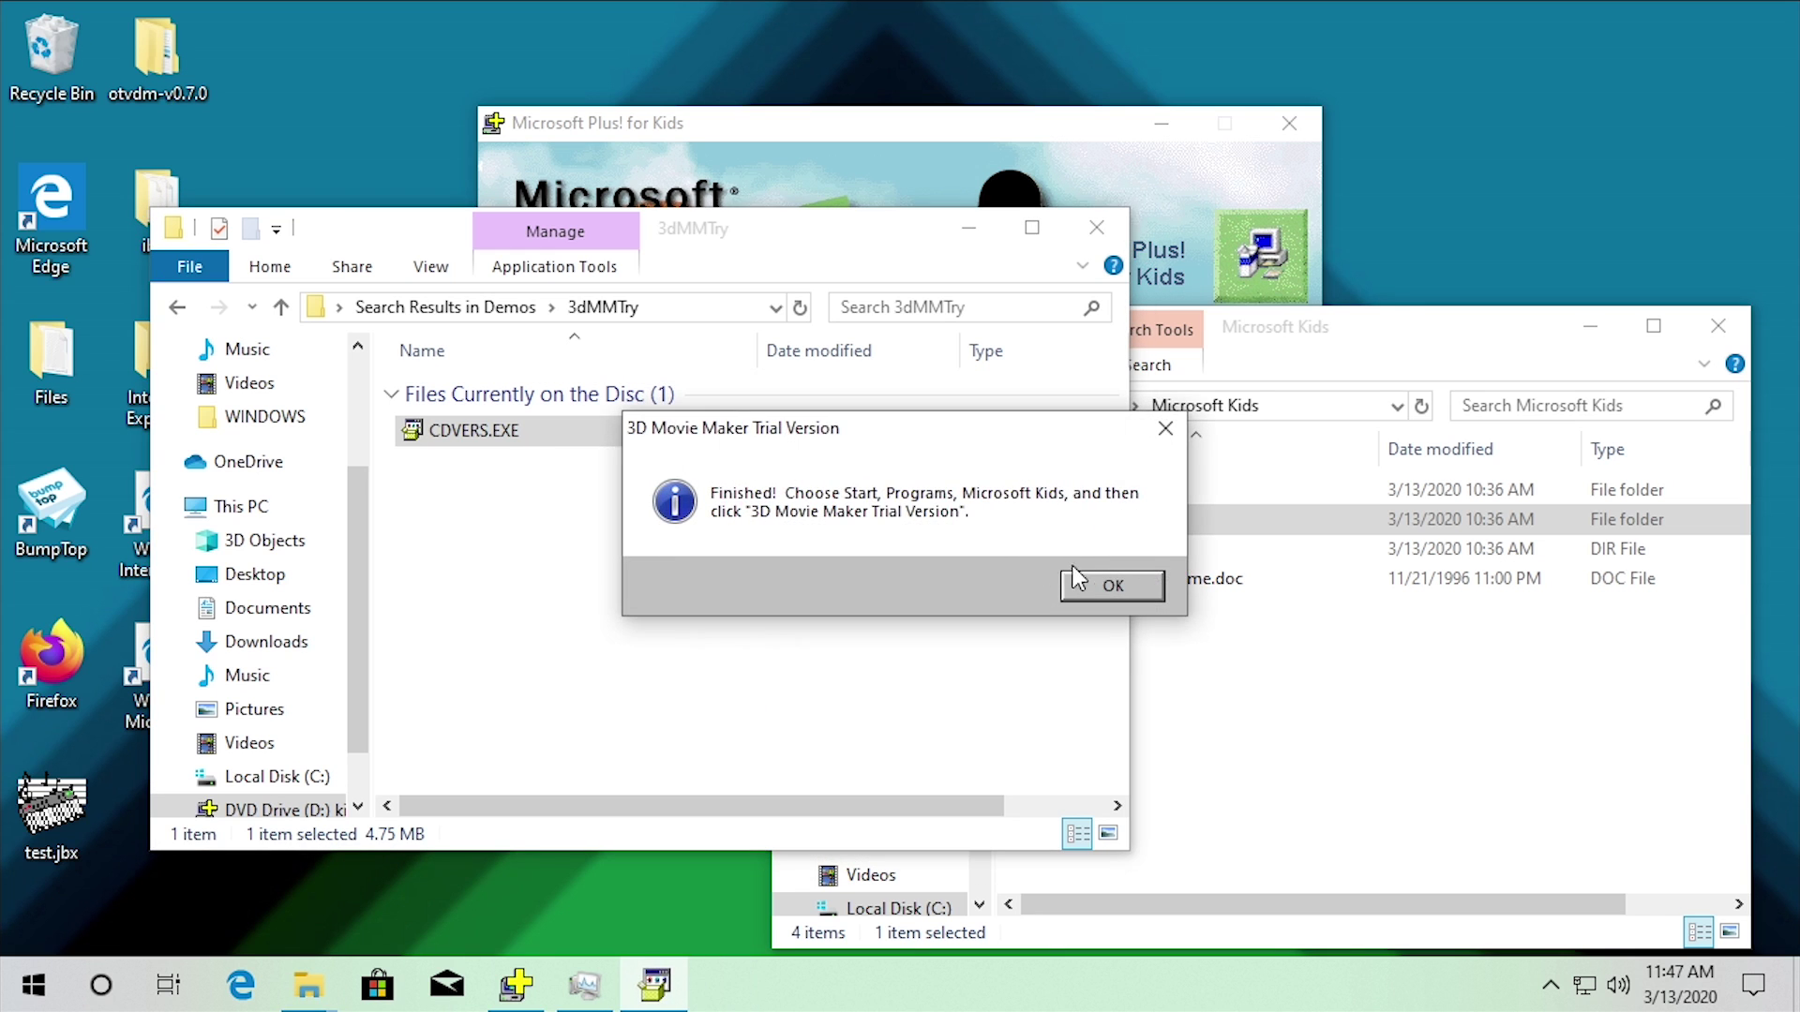
left_click(1068, 587)
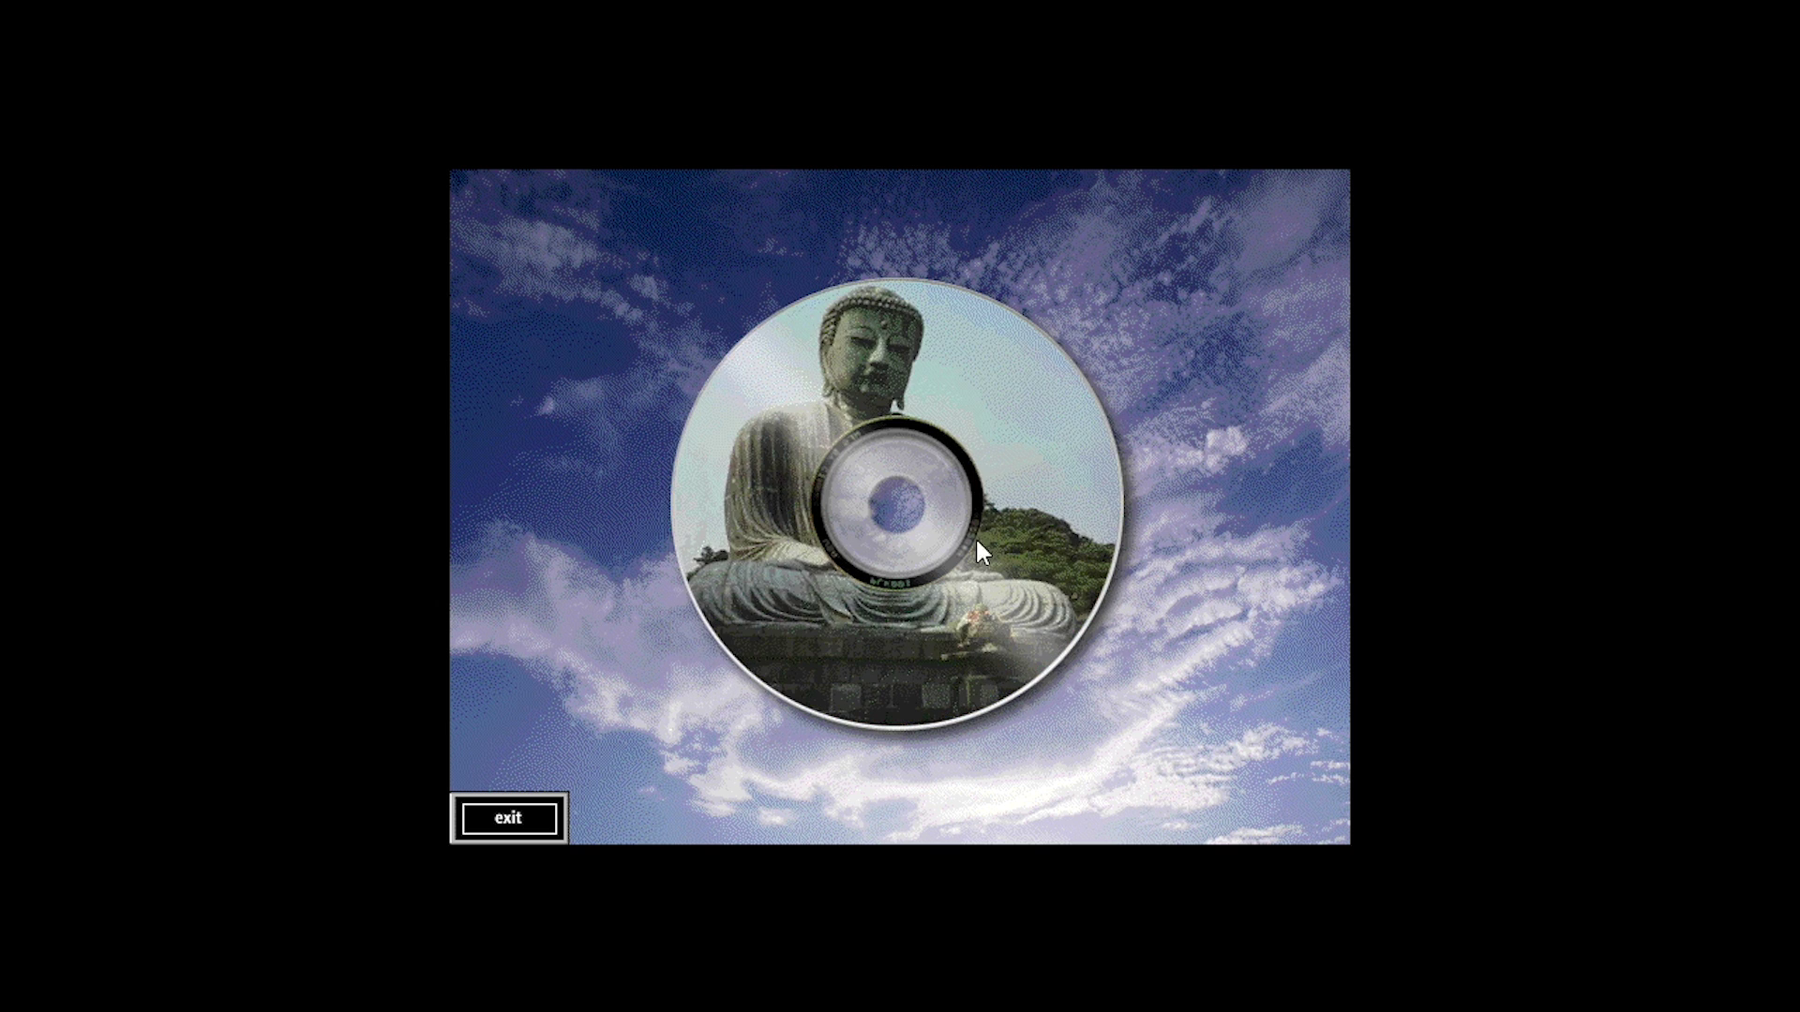
Exit the full-screen Buddha disc program and try to run BUSGAME1.EXE from the Demos "*.exe" search results
left_click(514, 816)
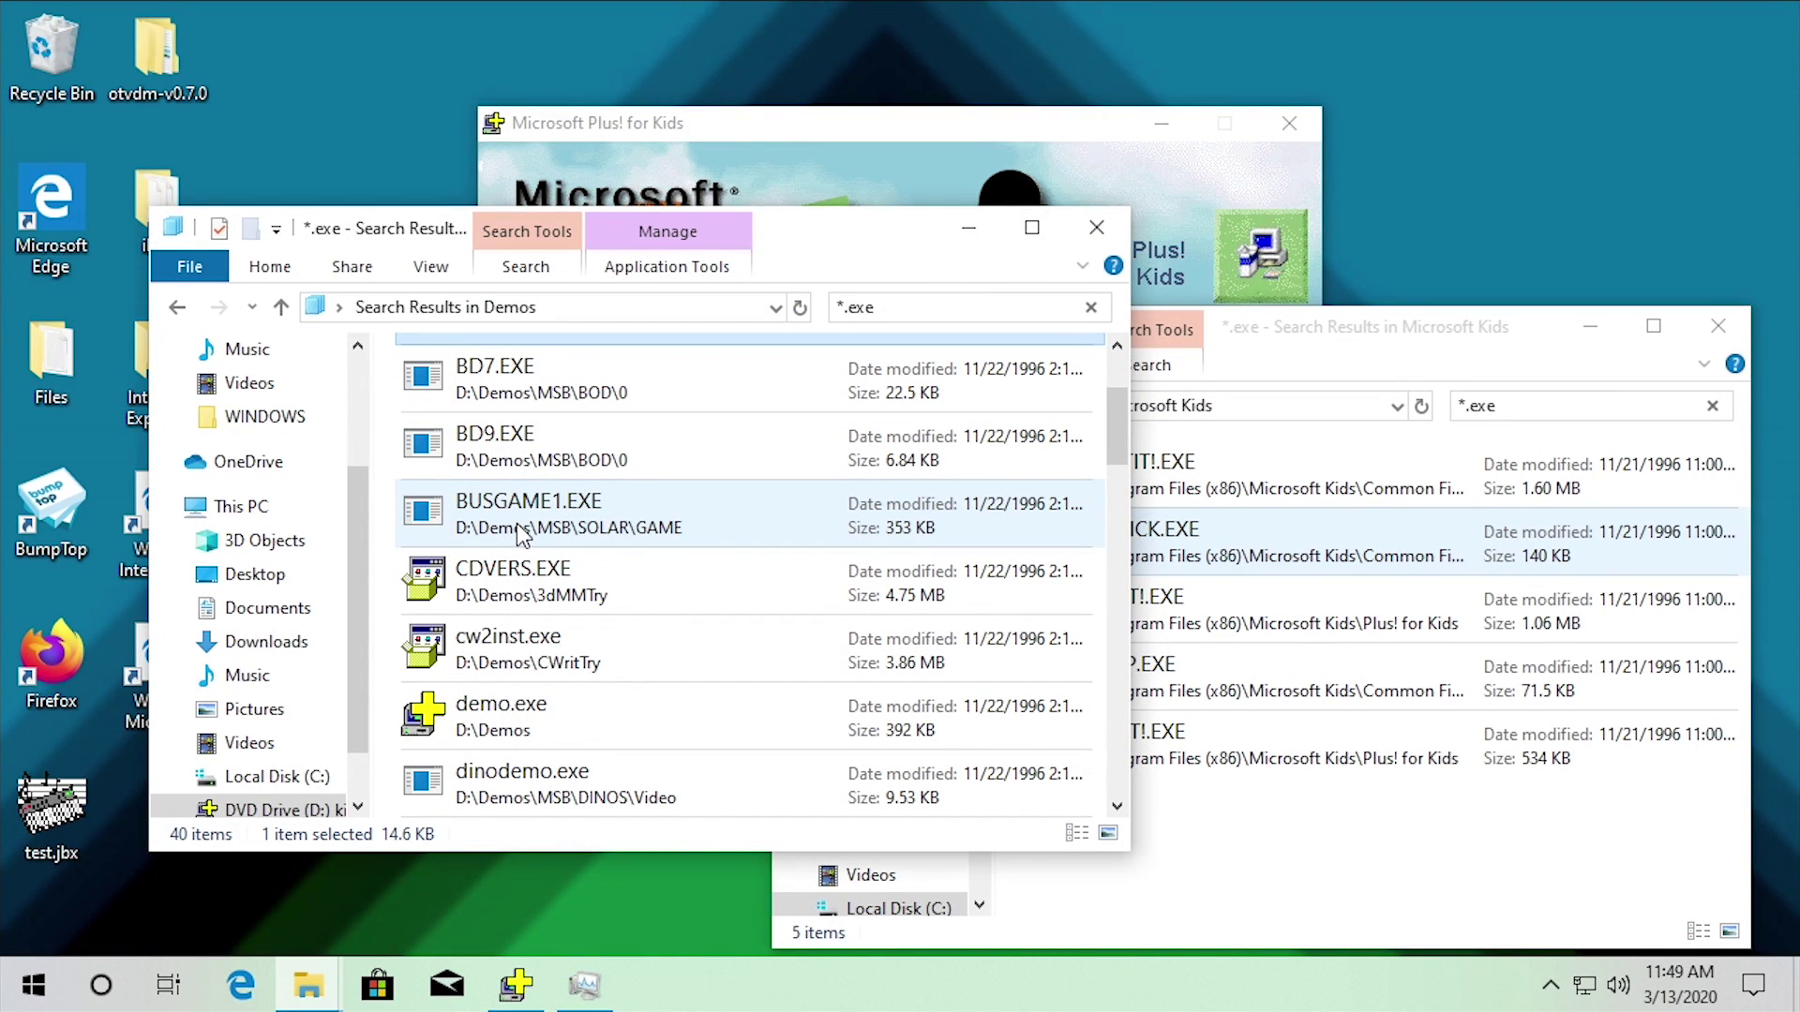
double_click(521, 533)
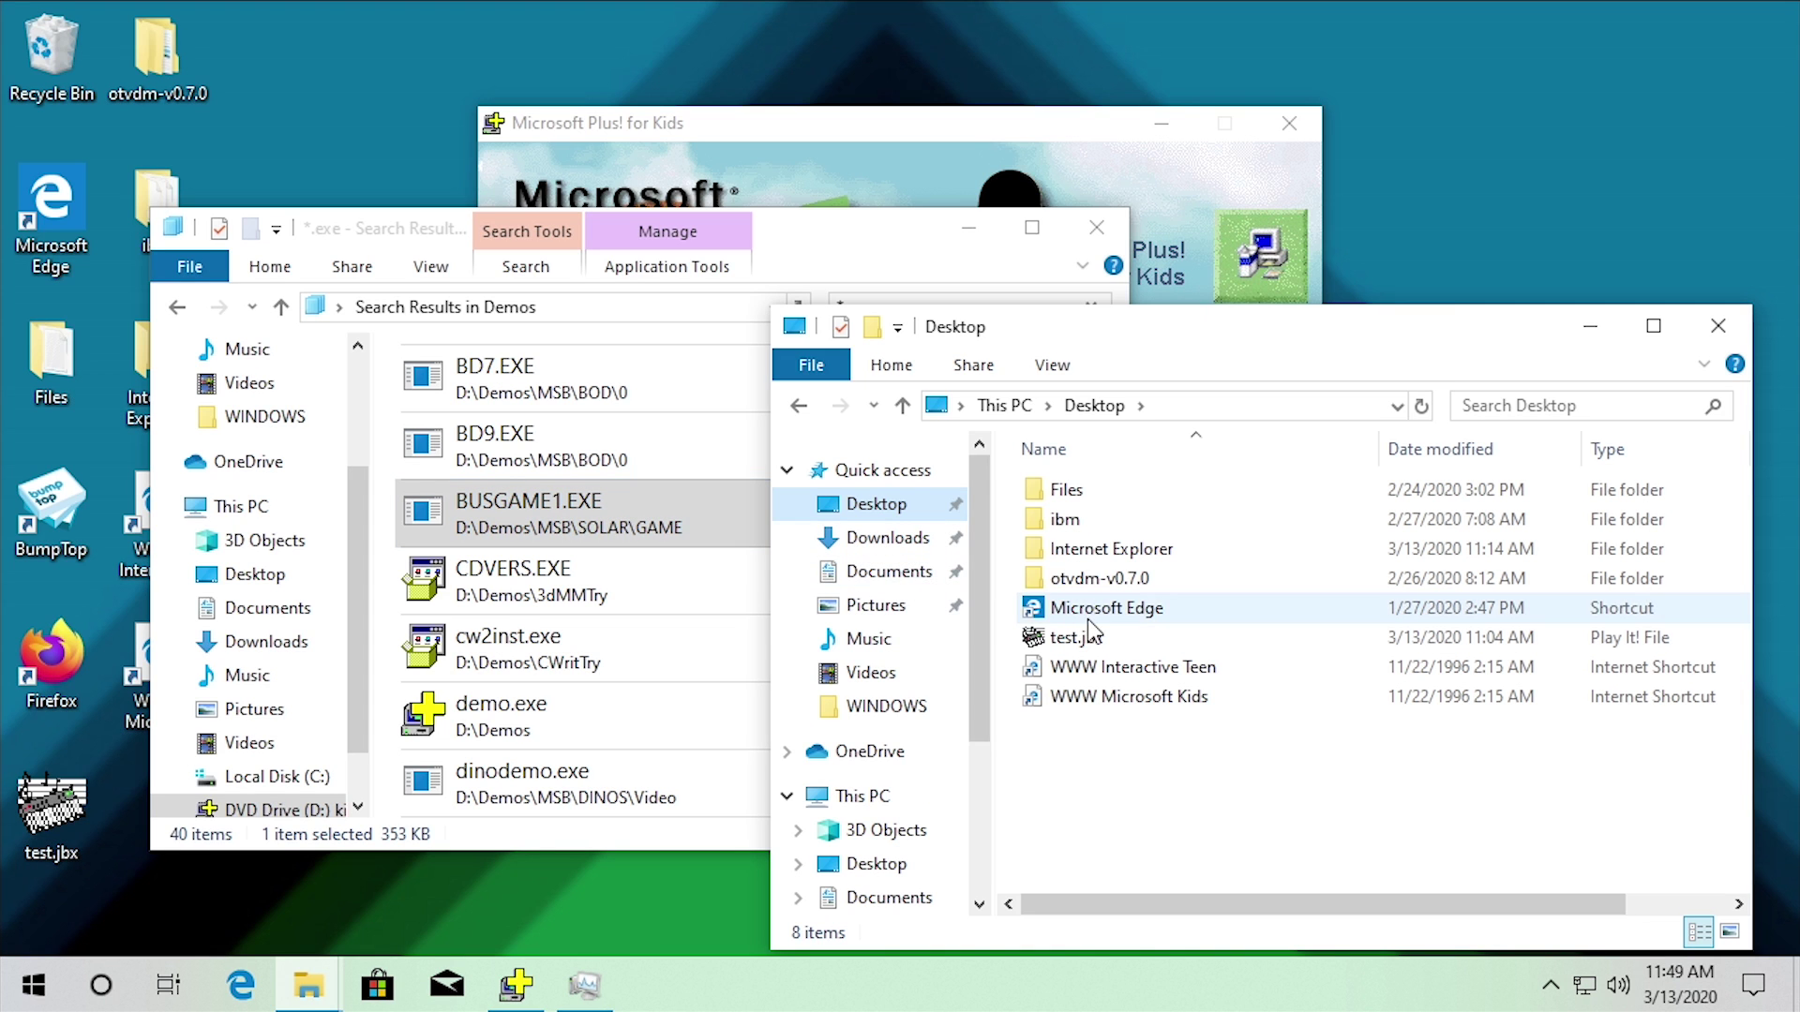
Open the otvdm-master-1056 folder inside otvdm-v0.7.0, run BUSGAME1.EXE through otvdm.exe and dismiss the error
double_click(1069, 581)
double_click(1069, 508)
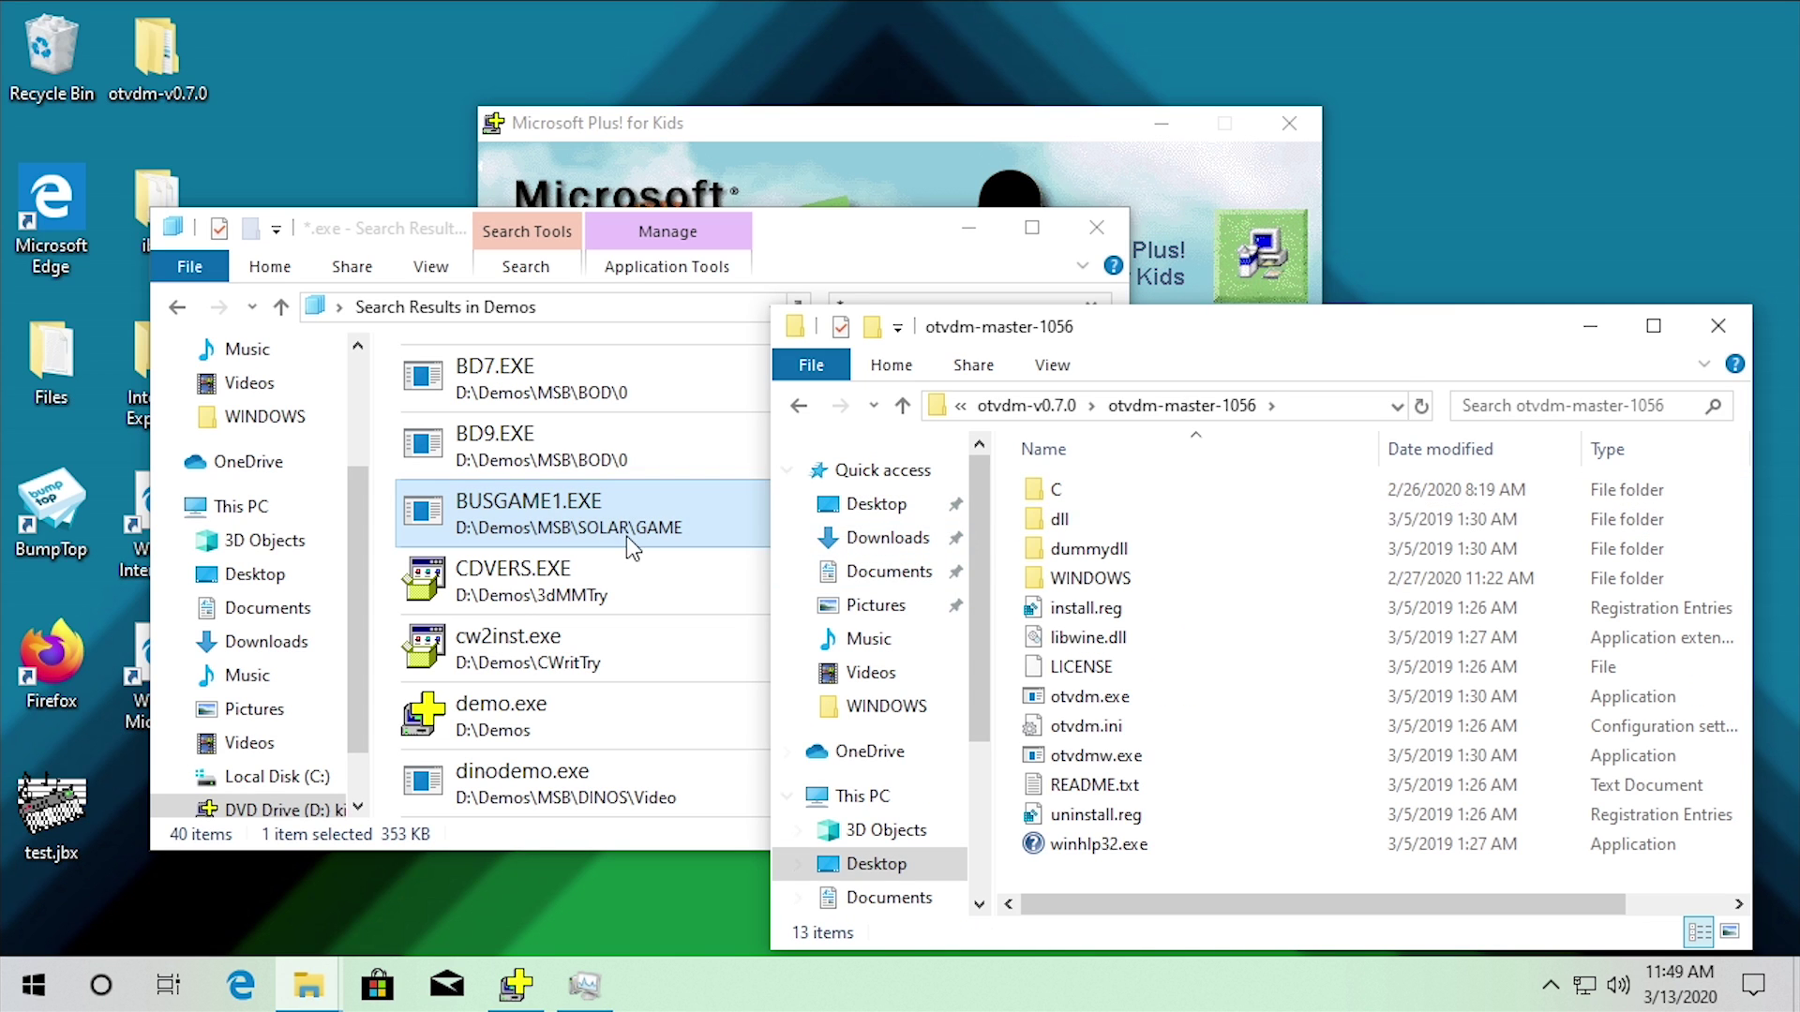
left_click_drag(630, 541, 1125, 701)
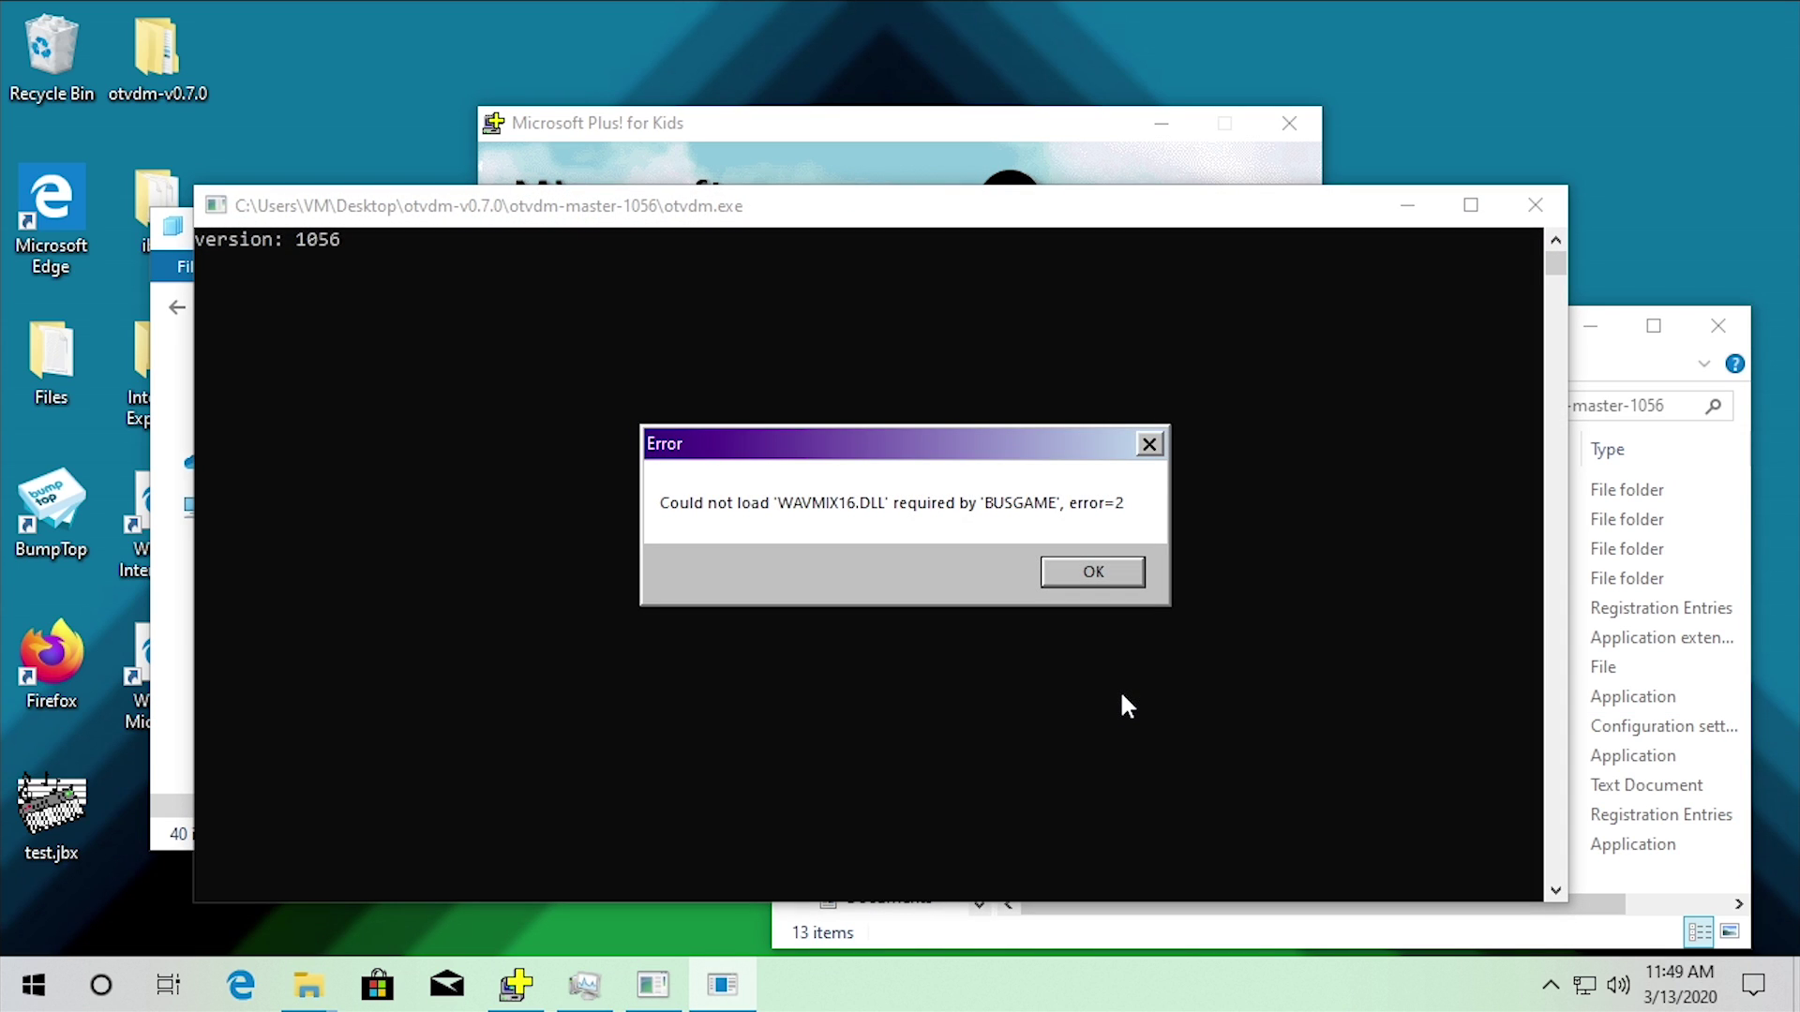
left_click(1090, 573)
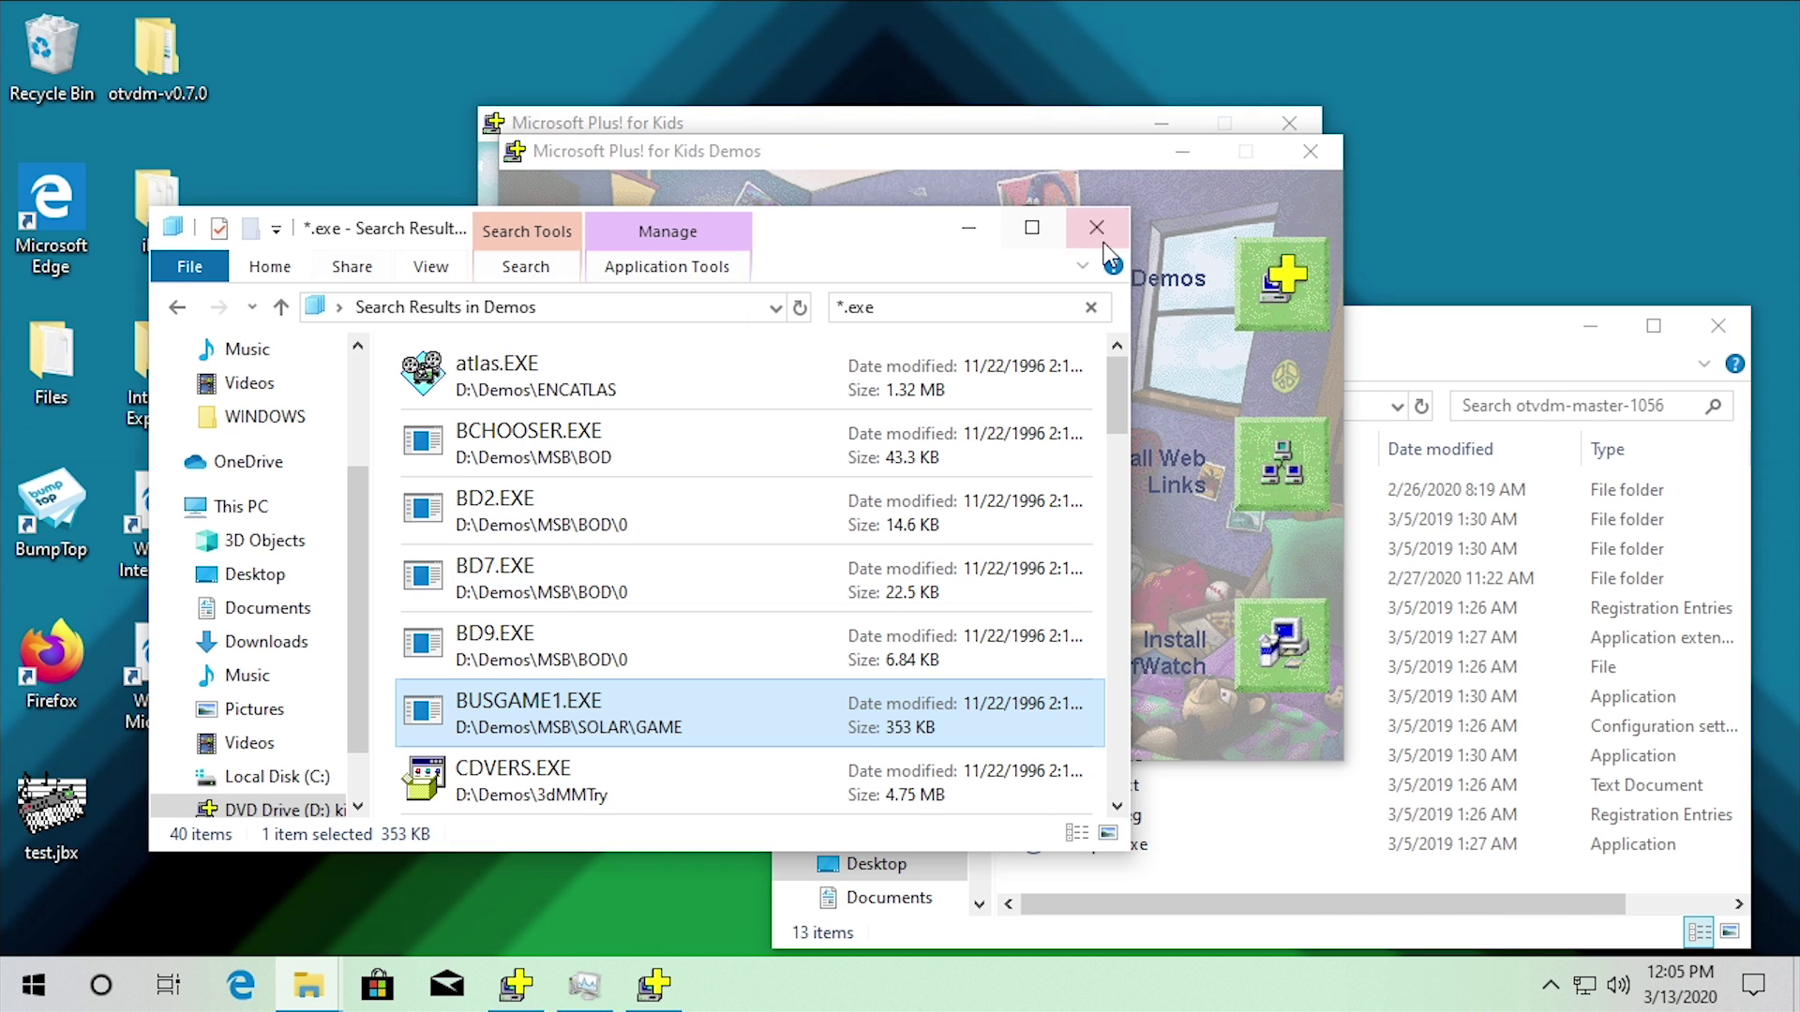
Try Run Demos in the Microsoft Plus! for Kids Demos window and dismiss the unsupported application dialog
left_click(1150, 201)
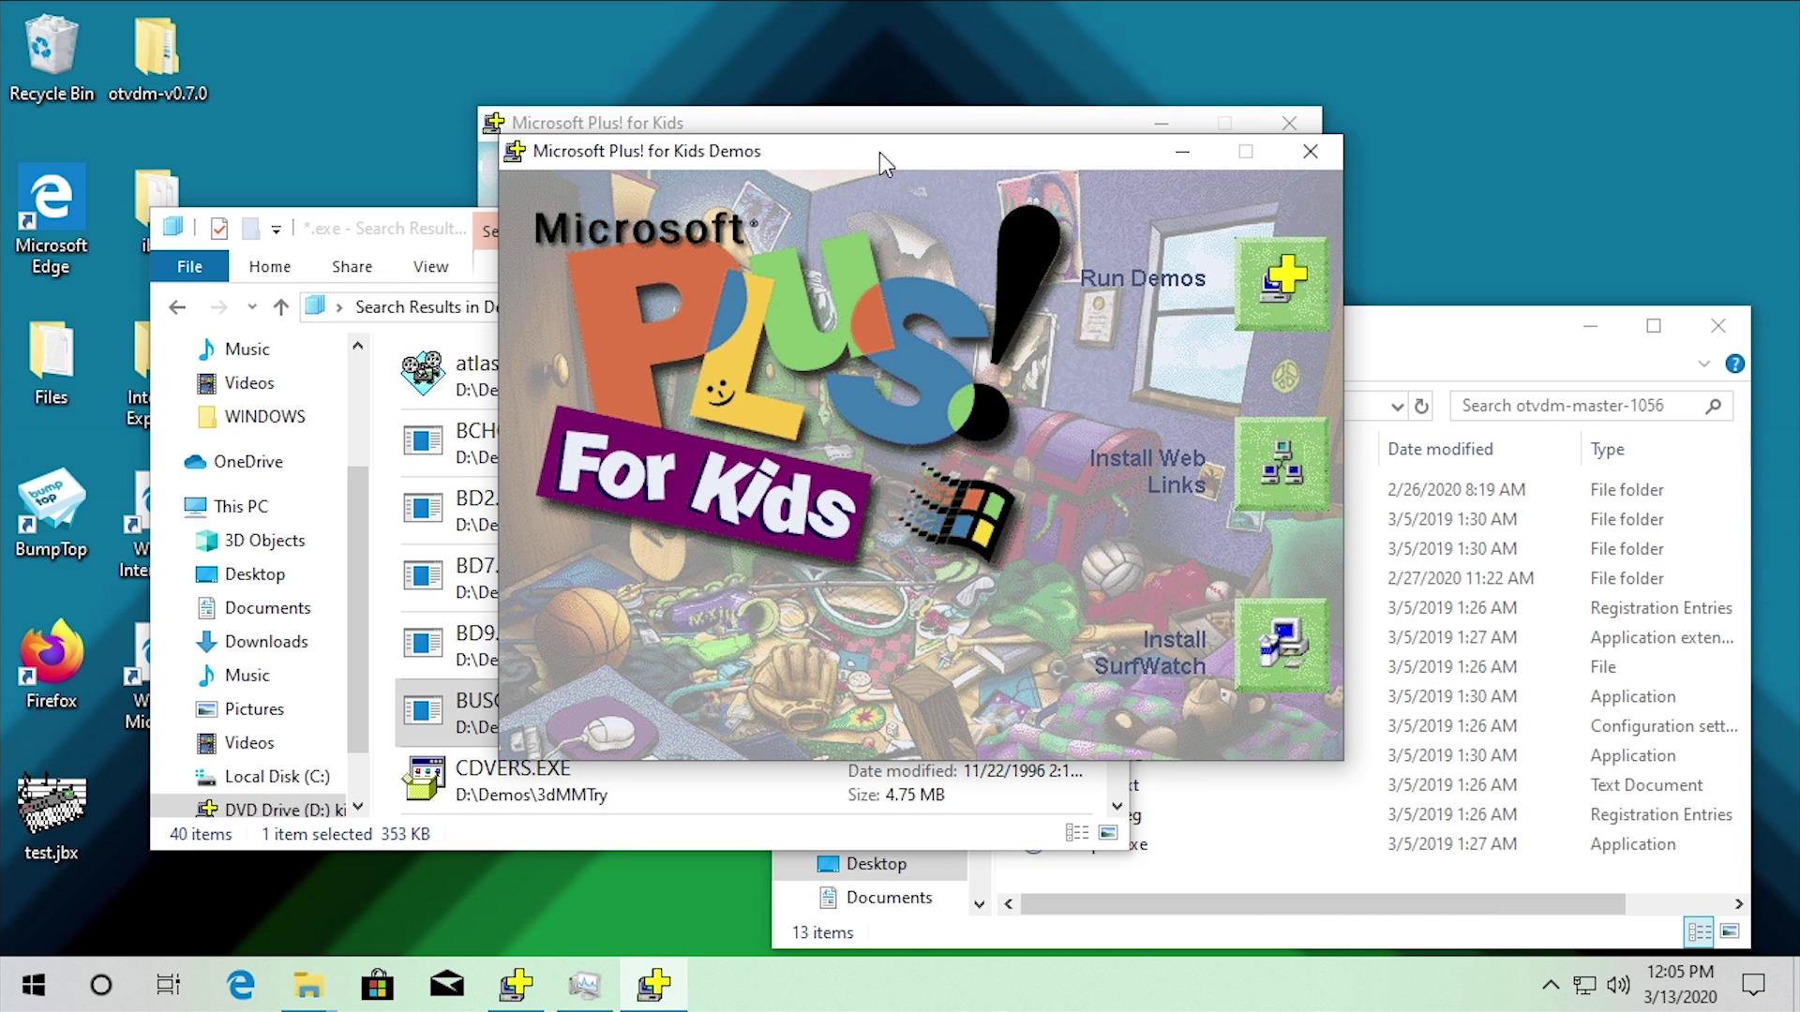
left_click(1274, 294)
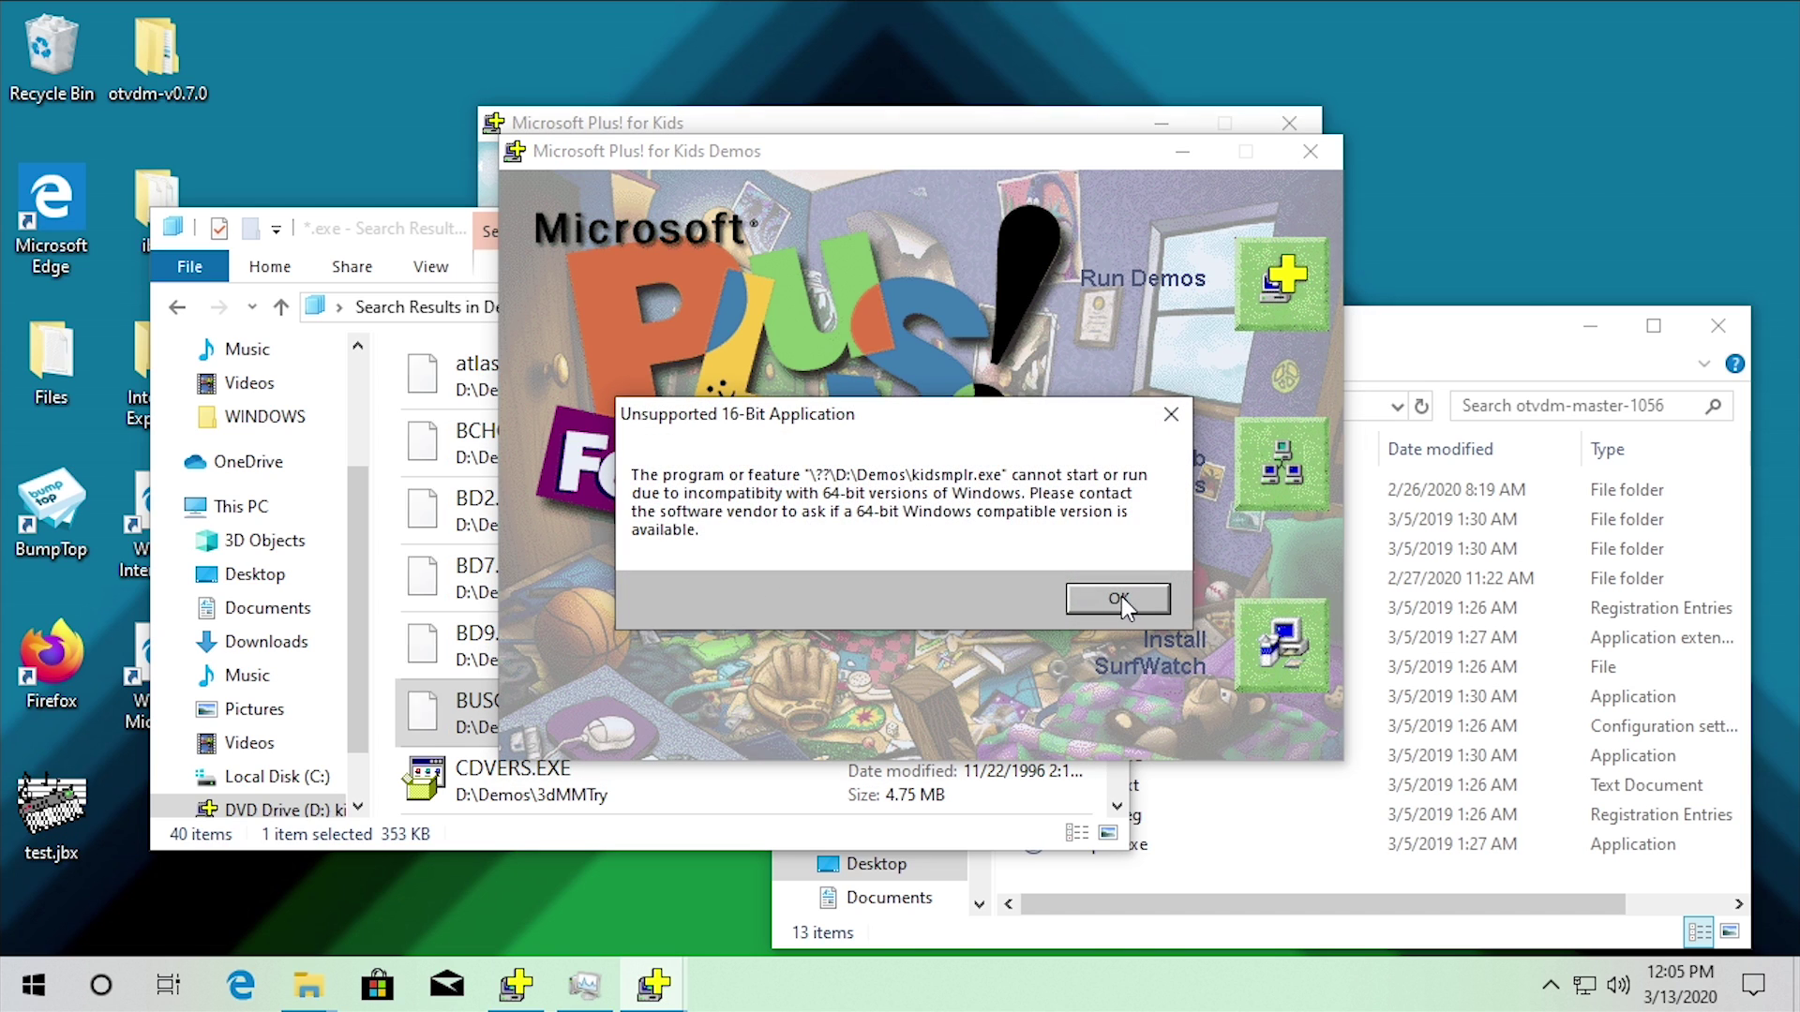
left_click(1117, 599)
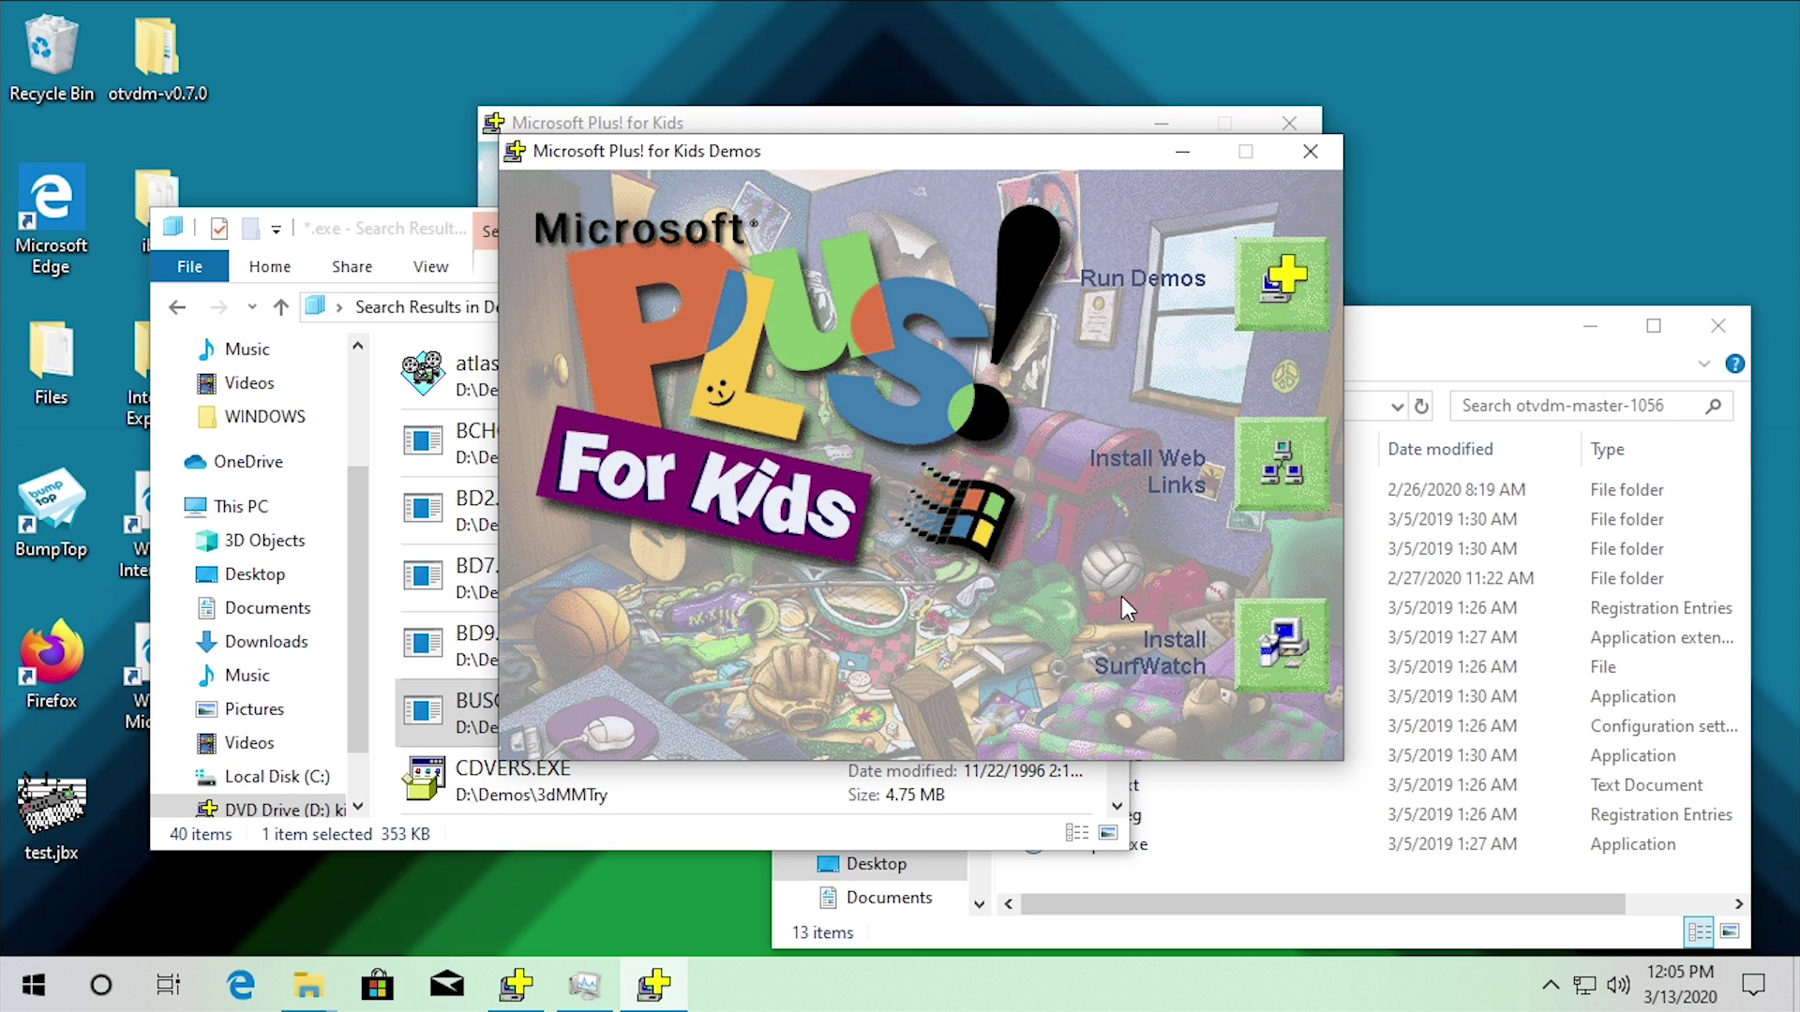
Find KidSmplr.exe in the Demos "*.exe" search results and run it through otvdm.exe
left_click(412, 231)
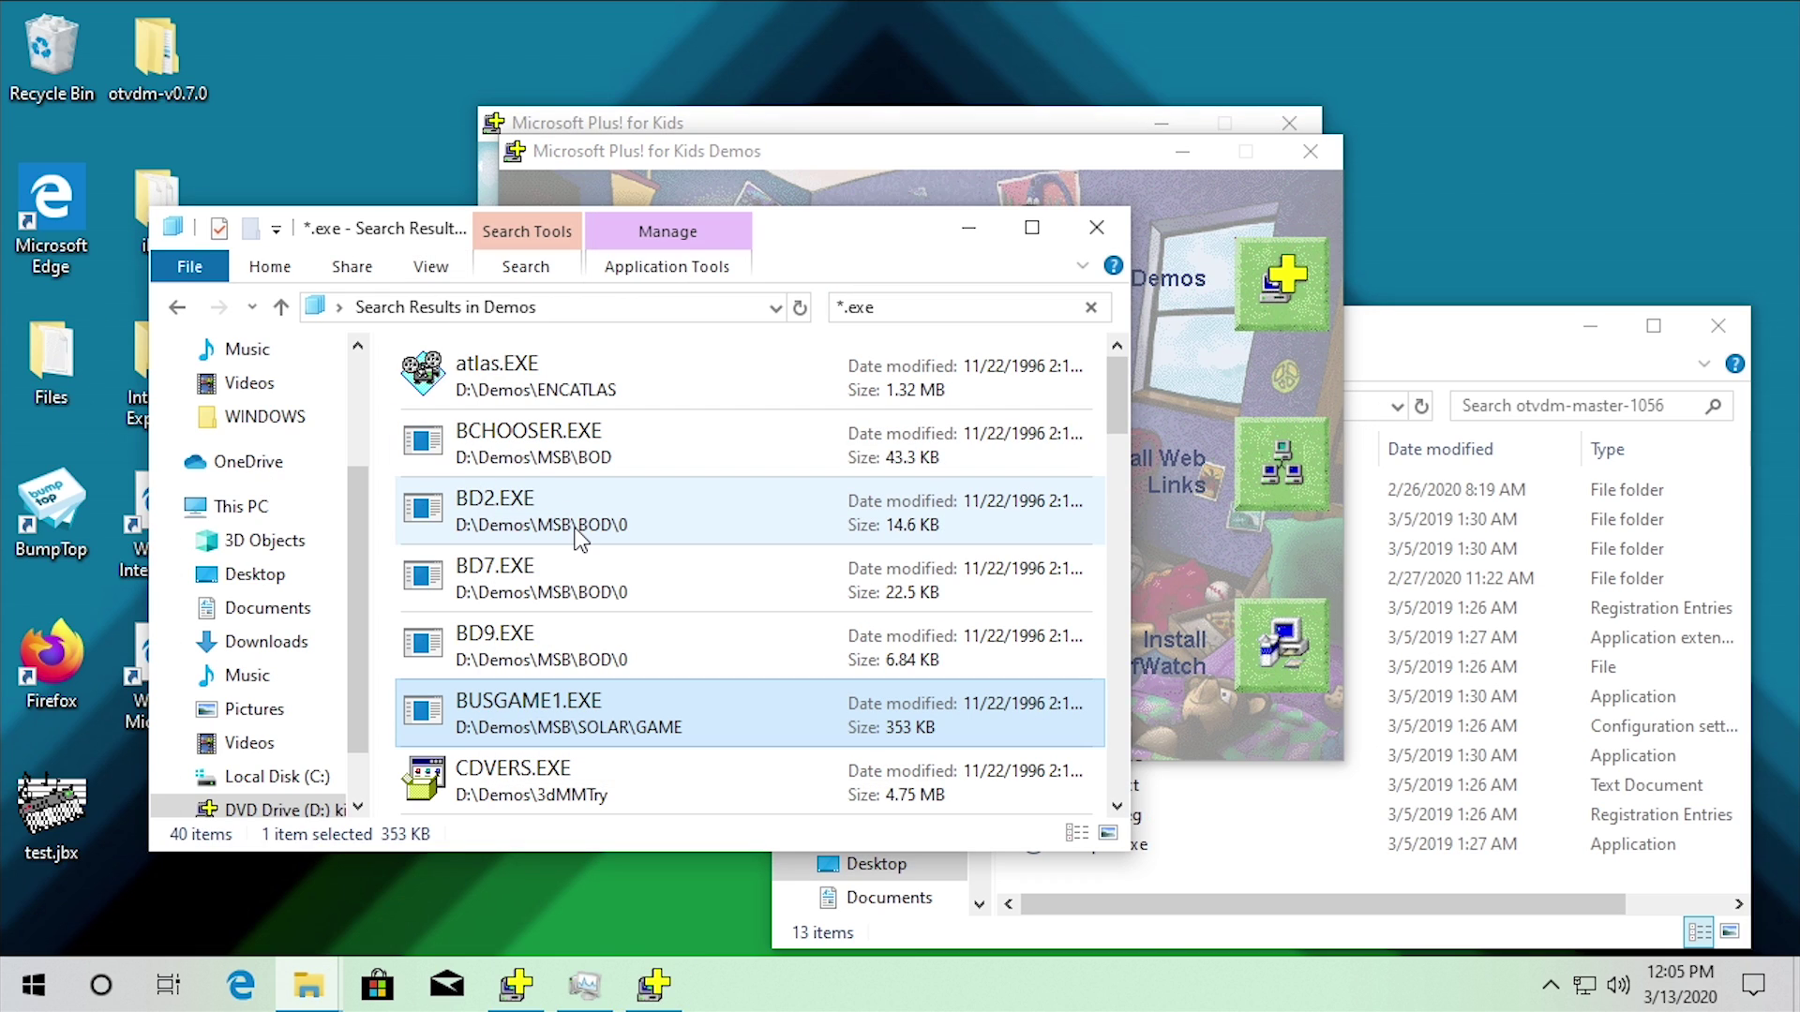
scroll(795, 530, "down", 10)
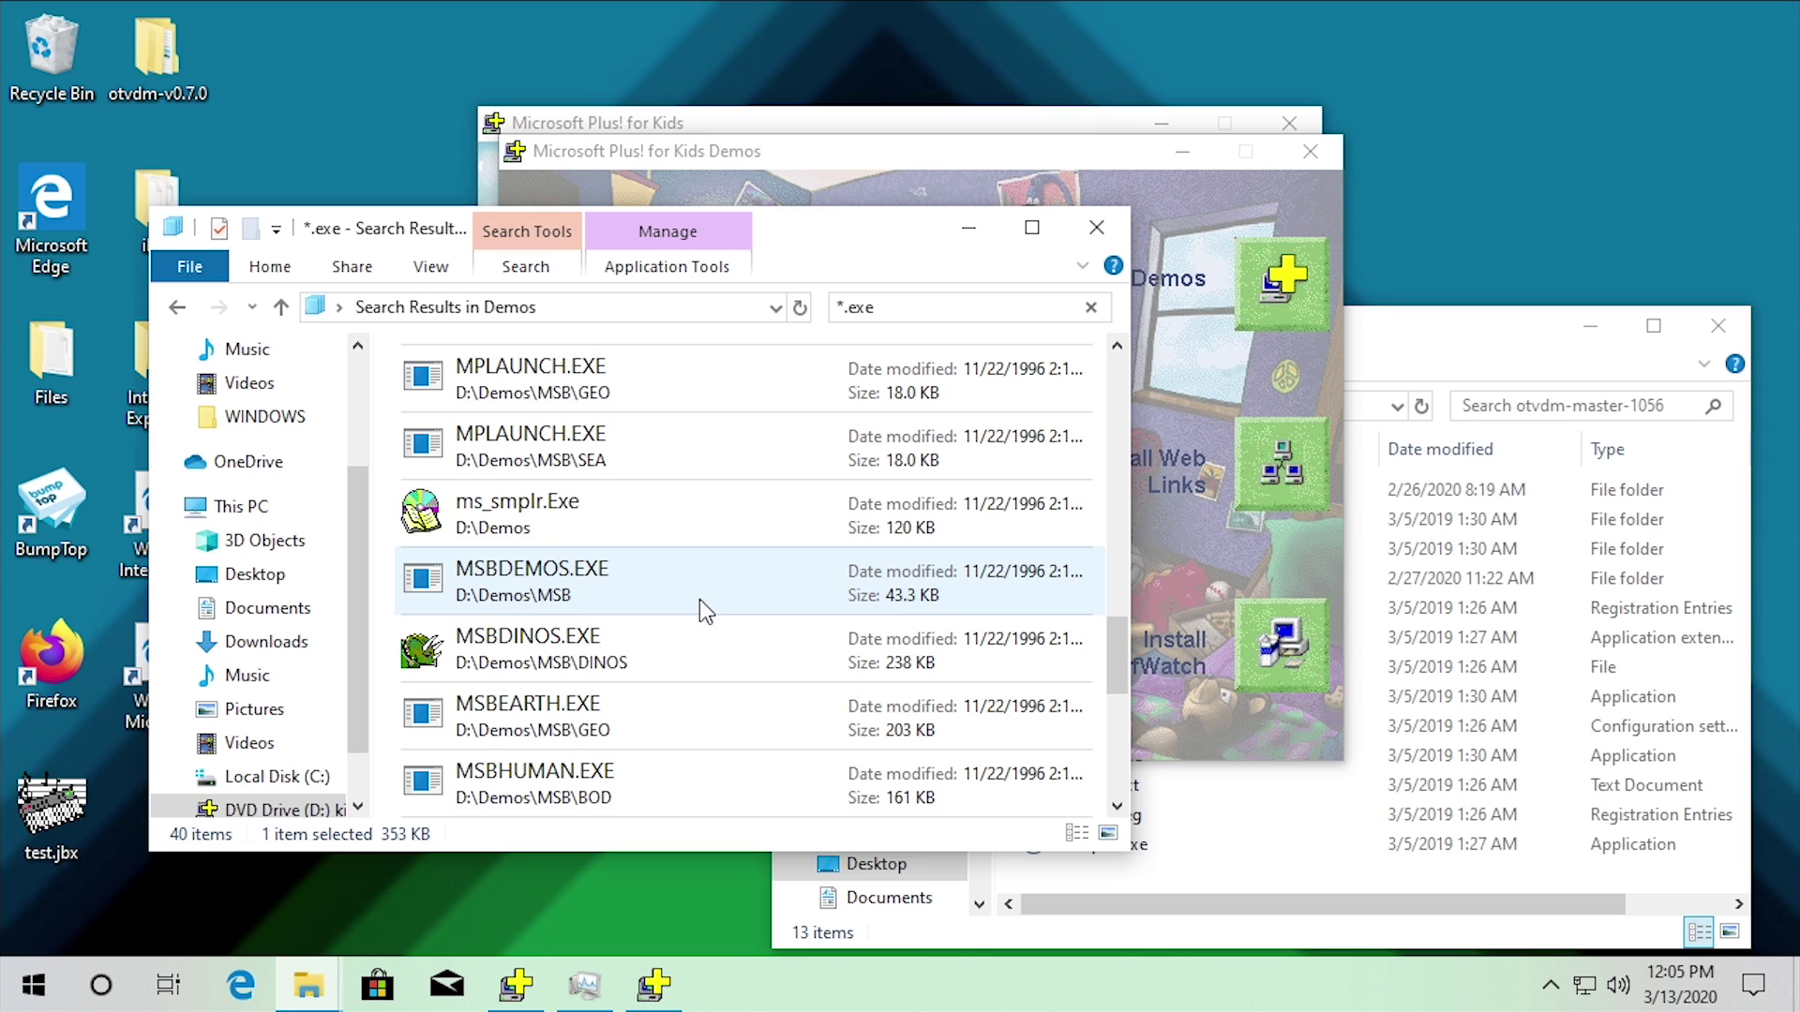
scroll(562, 536, "down", 3)
scroll(522, 548, "down", 3)
scroll(522, 549, "up", 3)
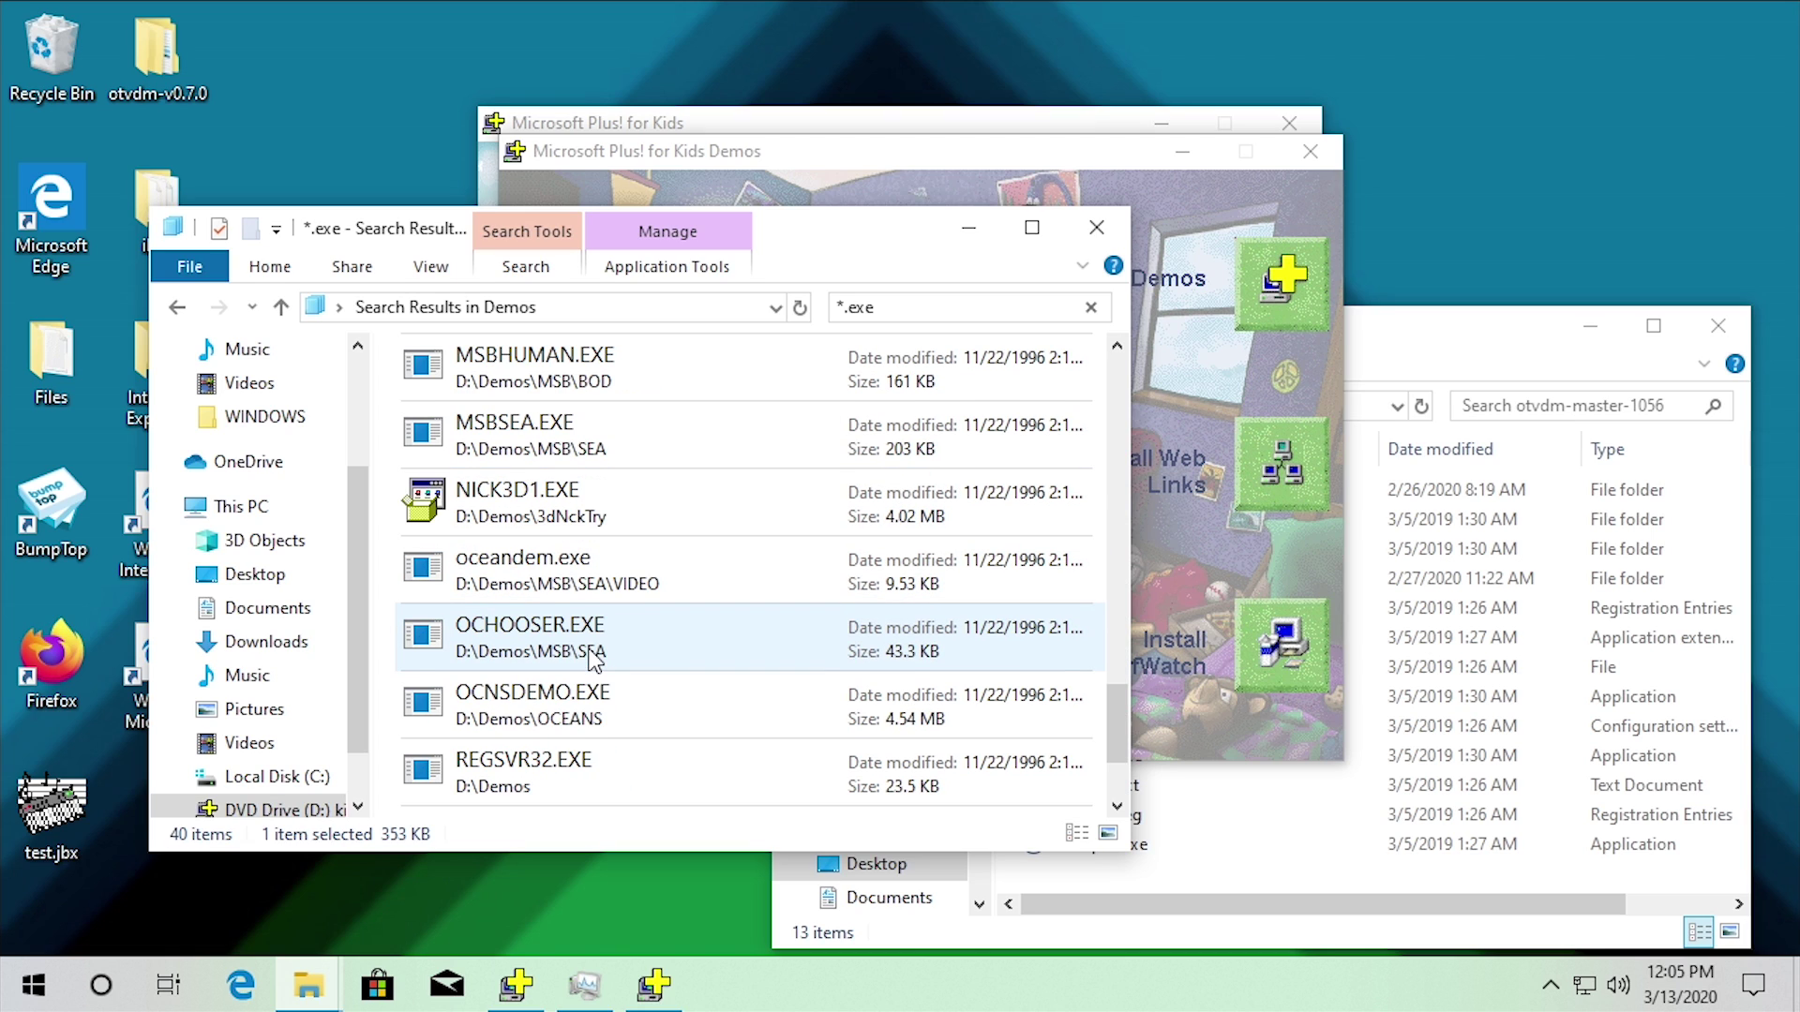
left_click(574, 590)
key("k")
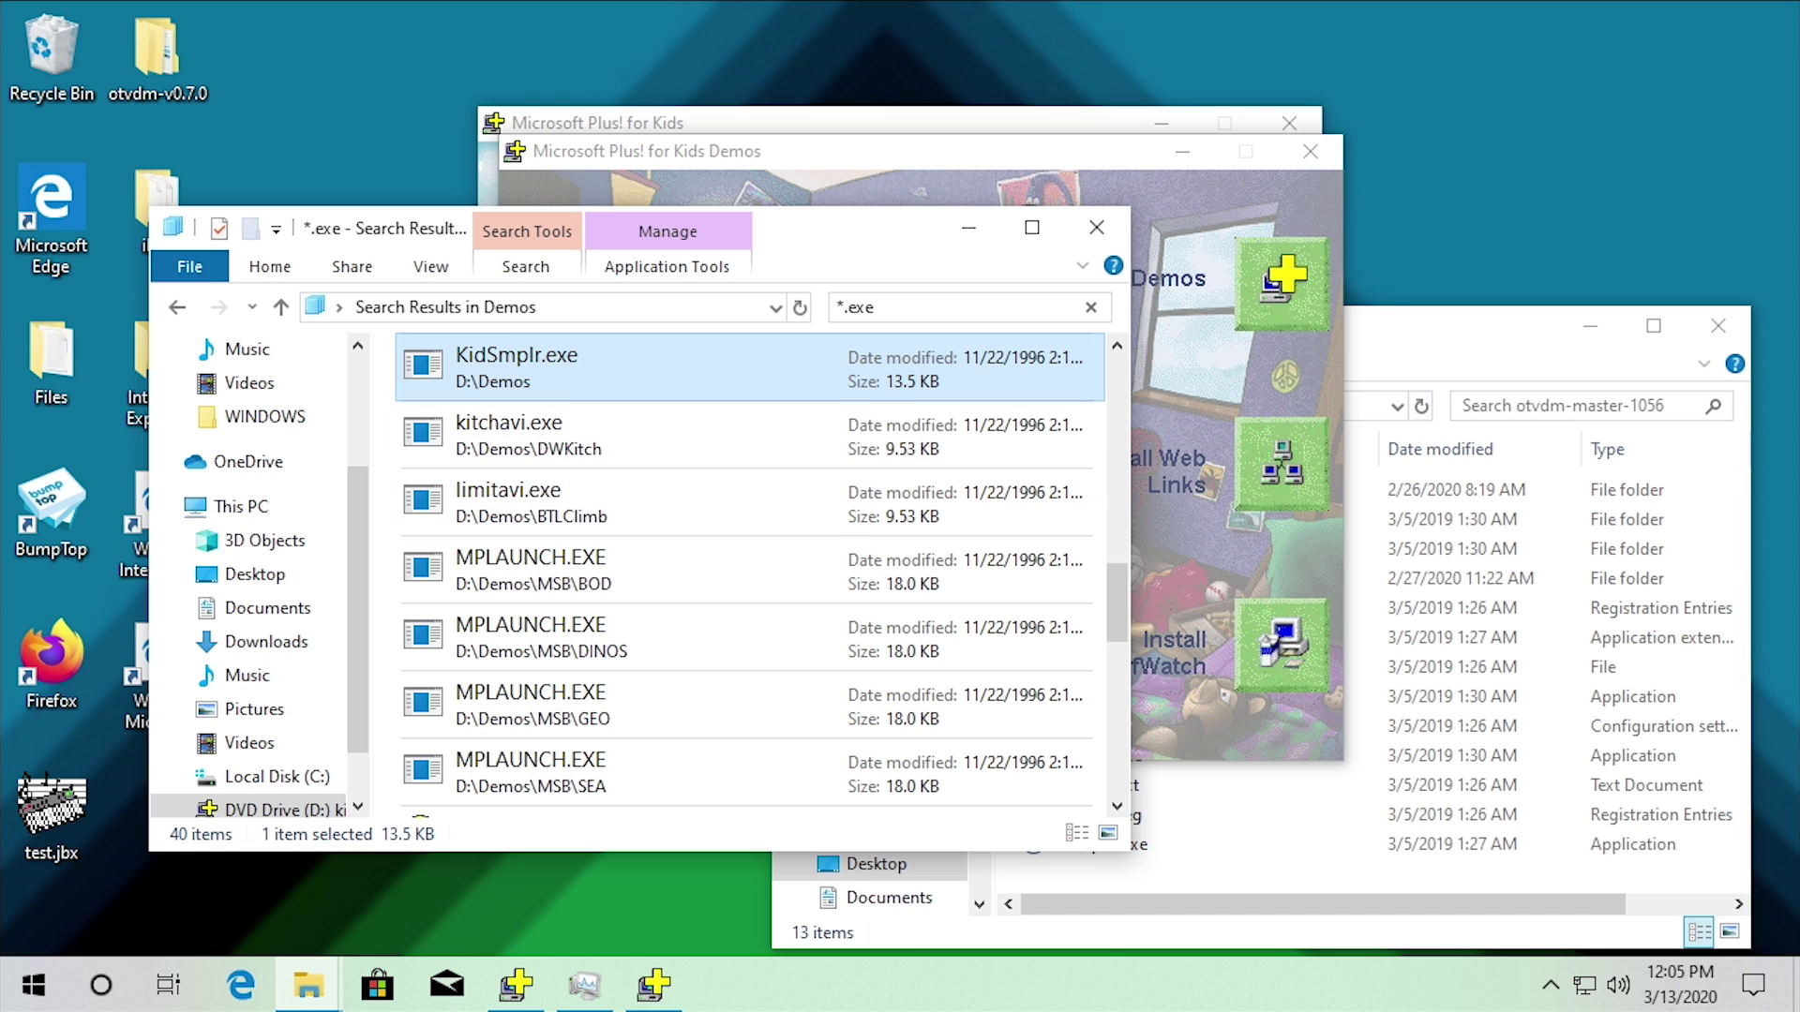
left_click(1500, 328)
left_click_drag(488, 366, 1145, 695)
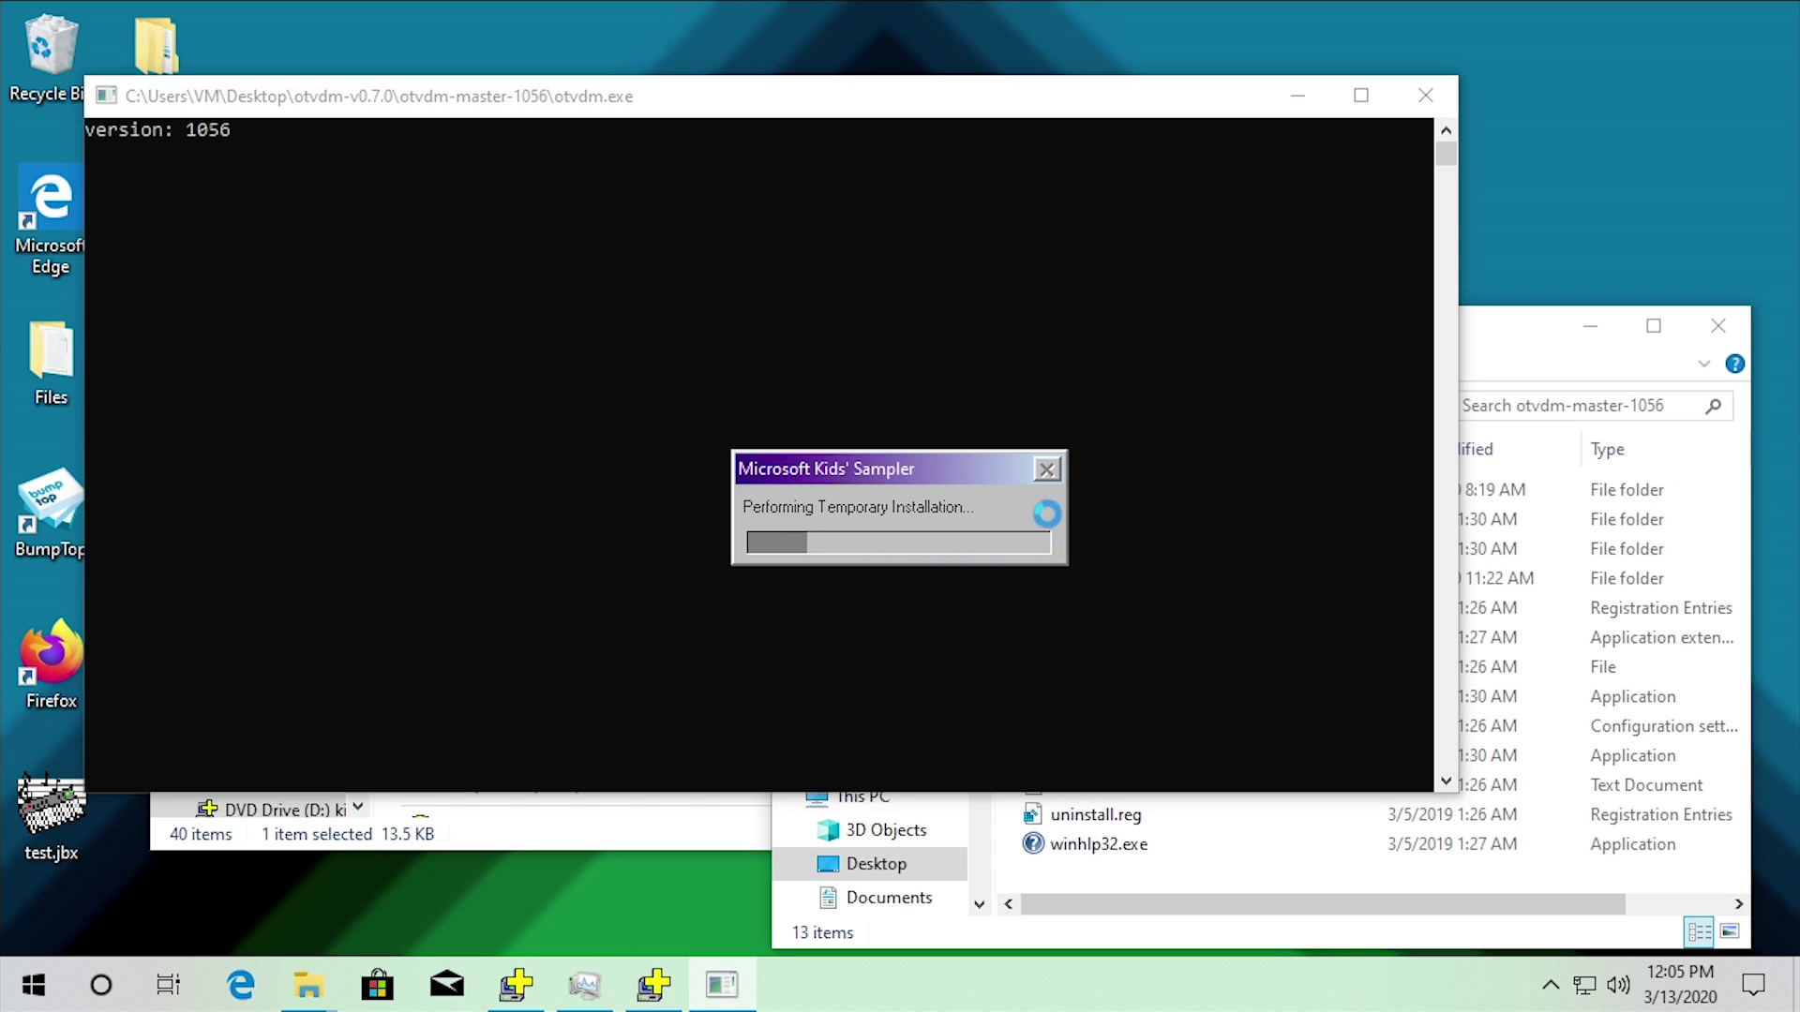
Find MSBDEMOS.EXE in the Demos search results and run it through otvdm.exe
left_click(612, 808)
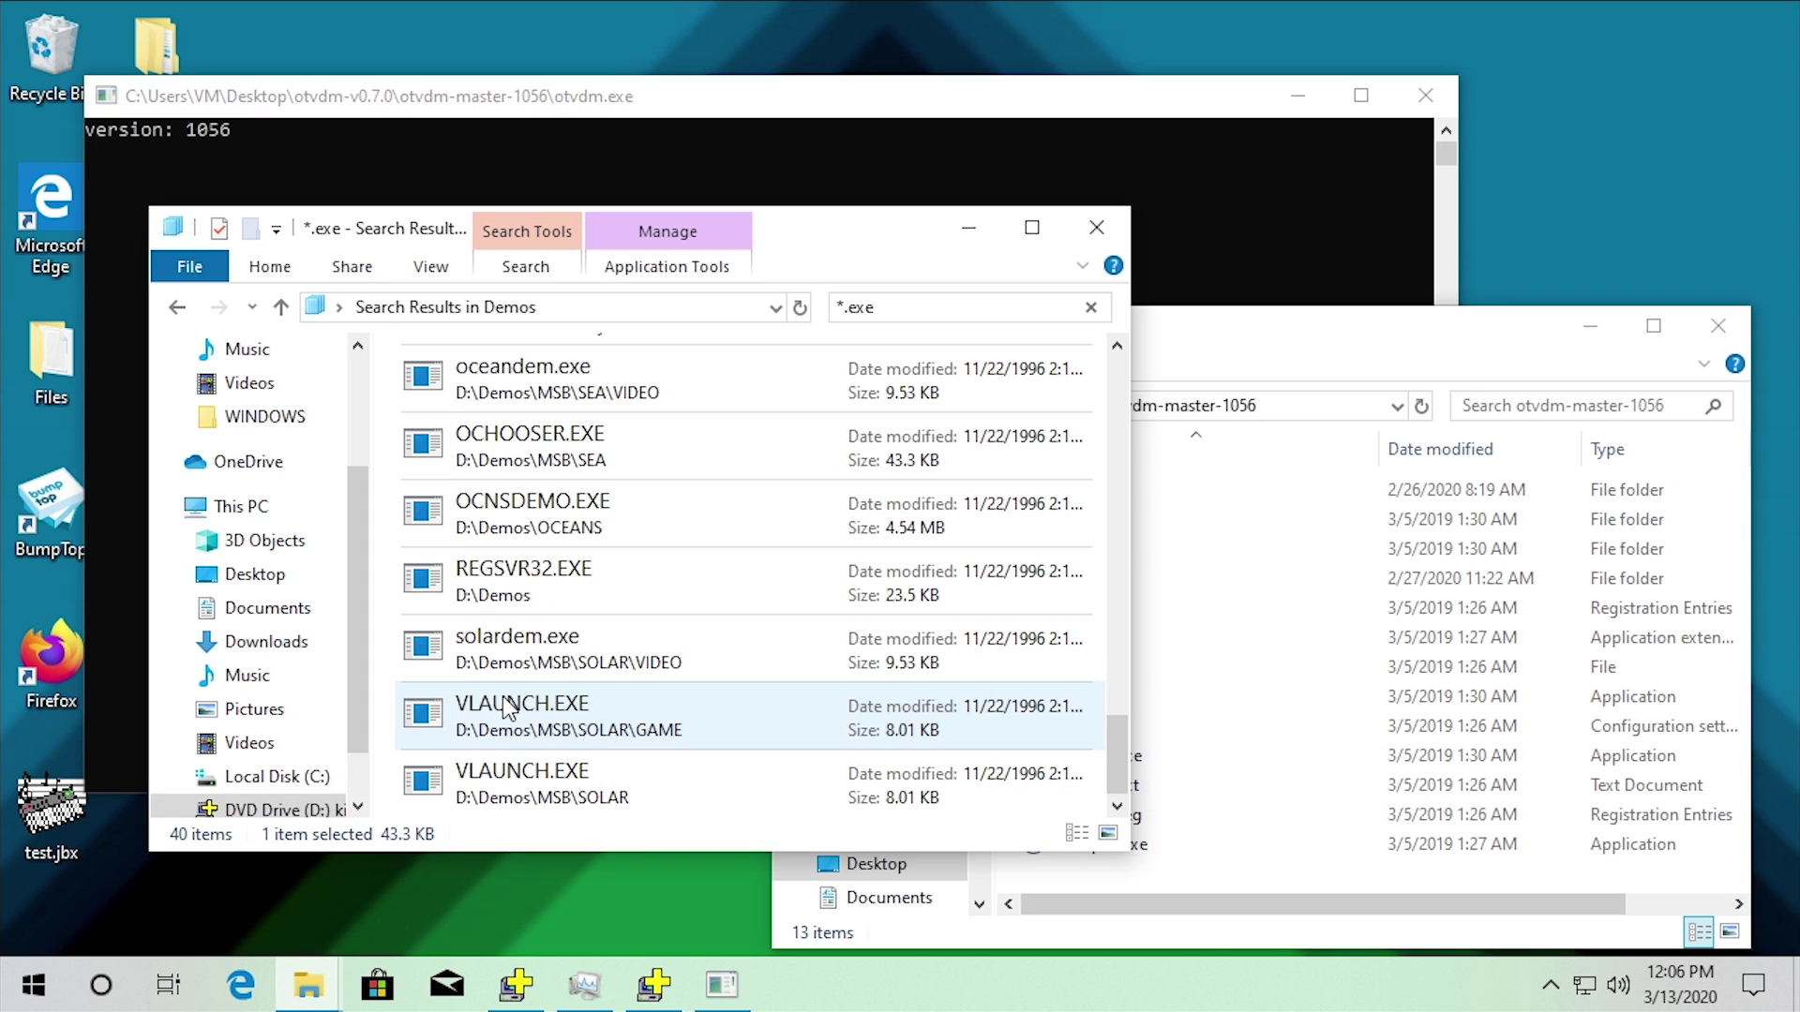
scroll(661, 768, "up", 3)
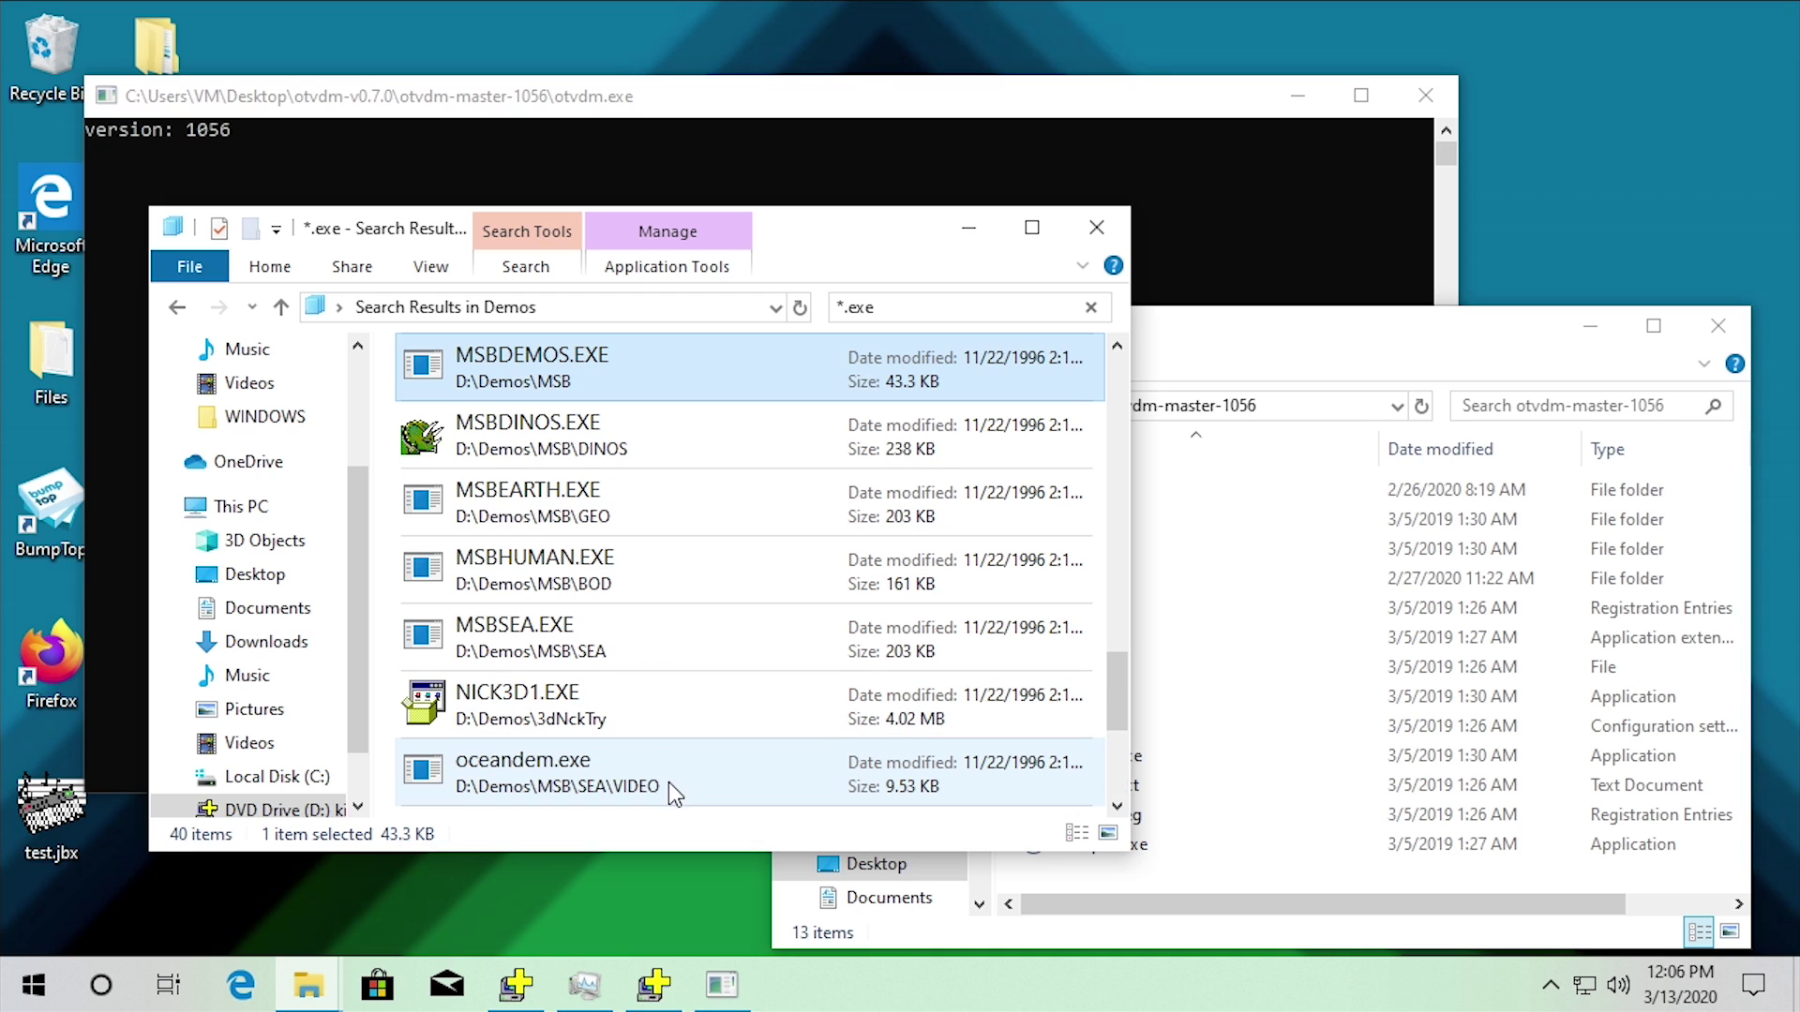
scroll(521, 712, "up", 3)
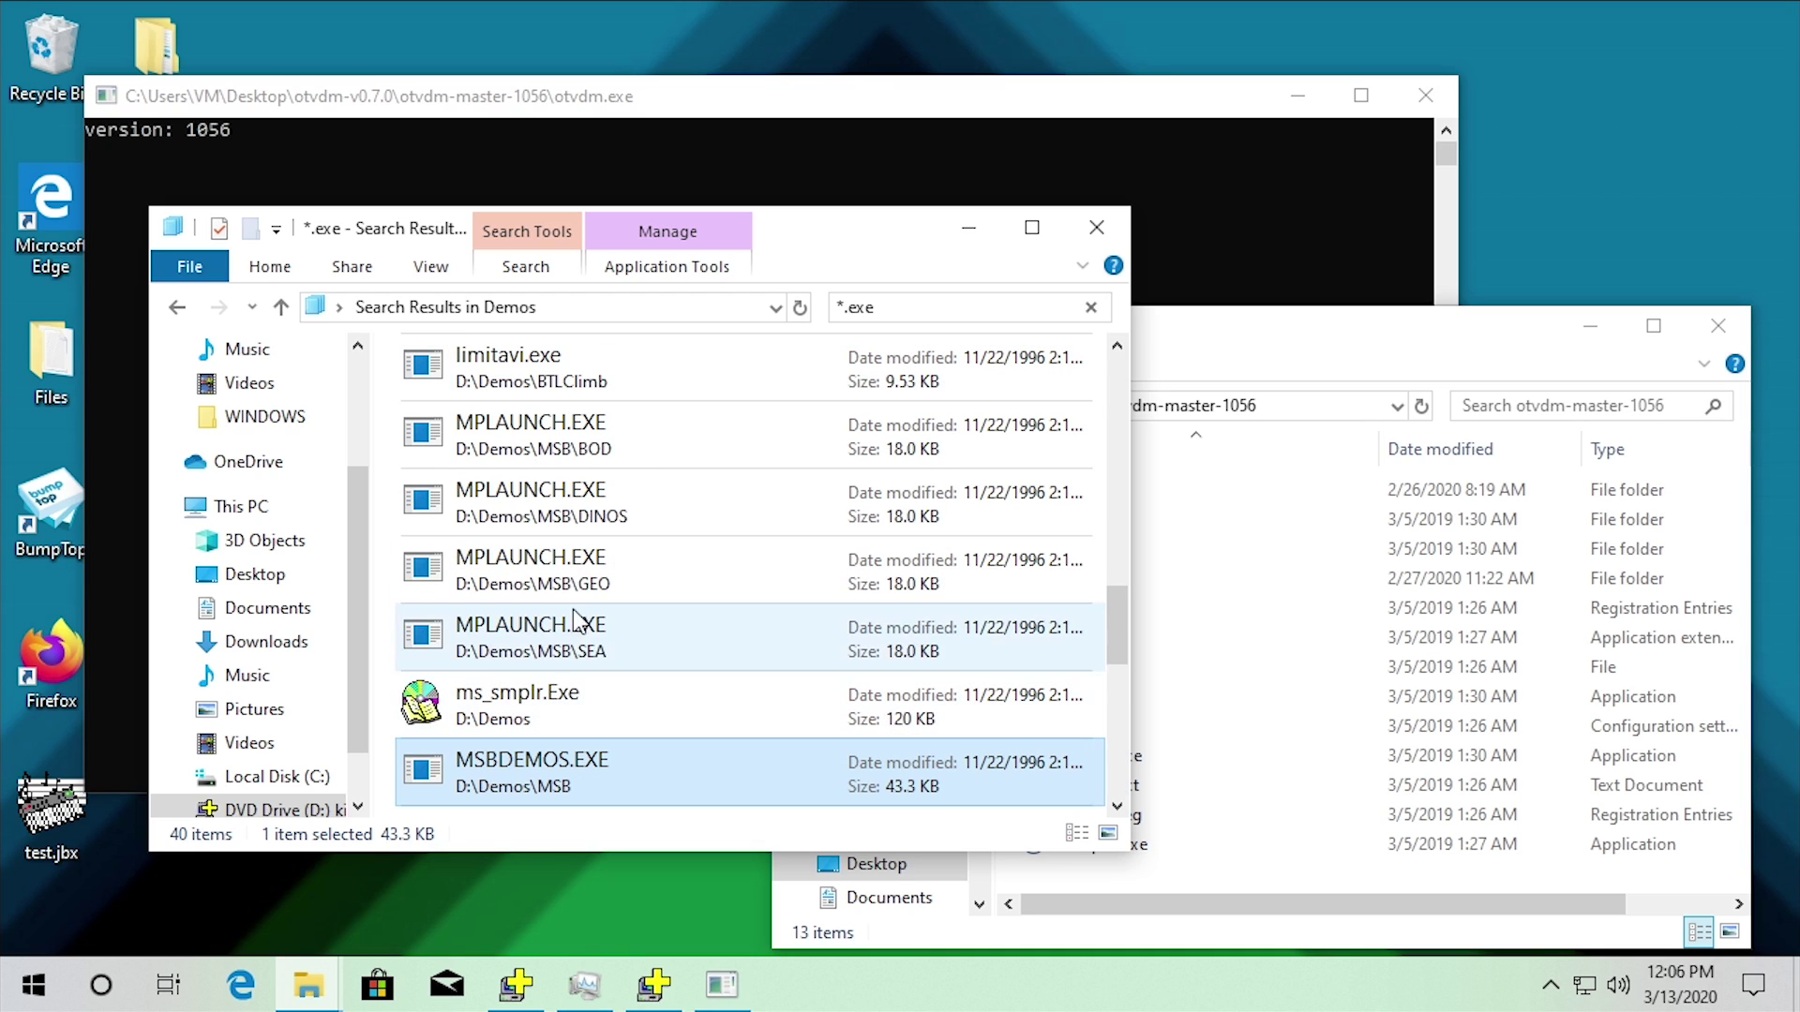
double_click(561, 792)
left_click(1228, 542)
left_click(1312, 397)
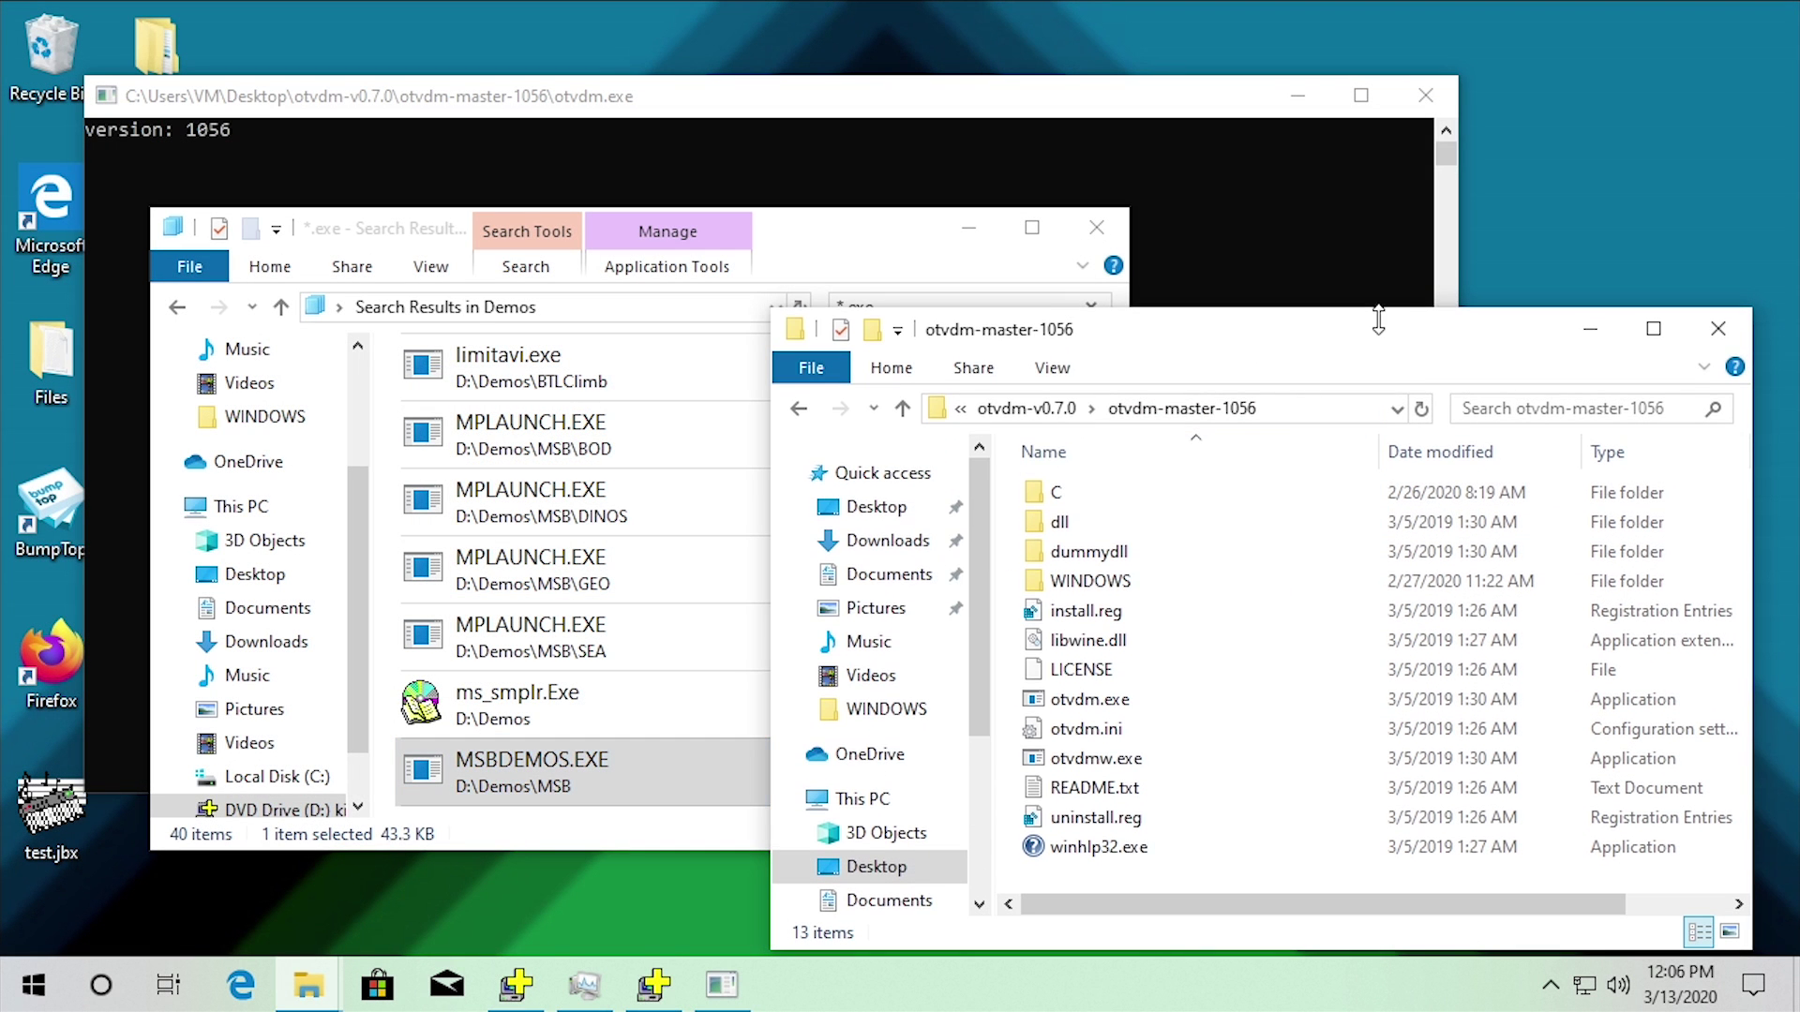
left_click_drag(563, 774, 1116, 709)
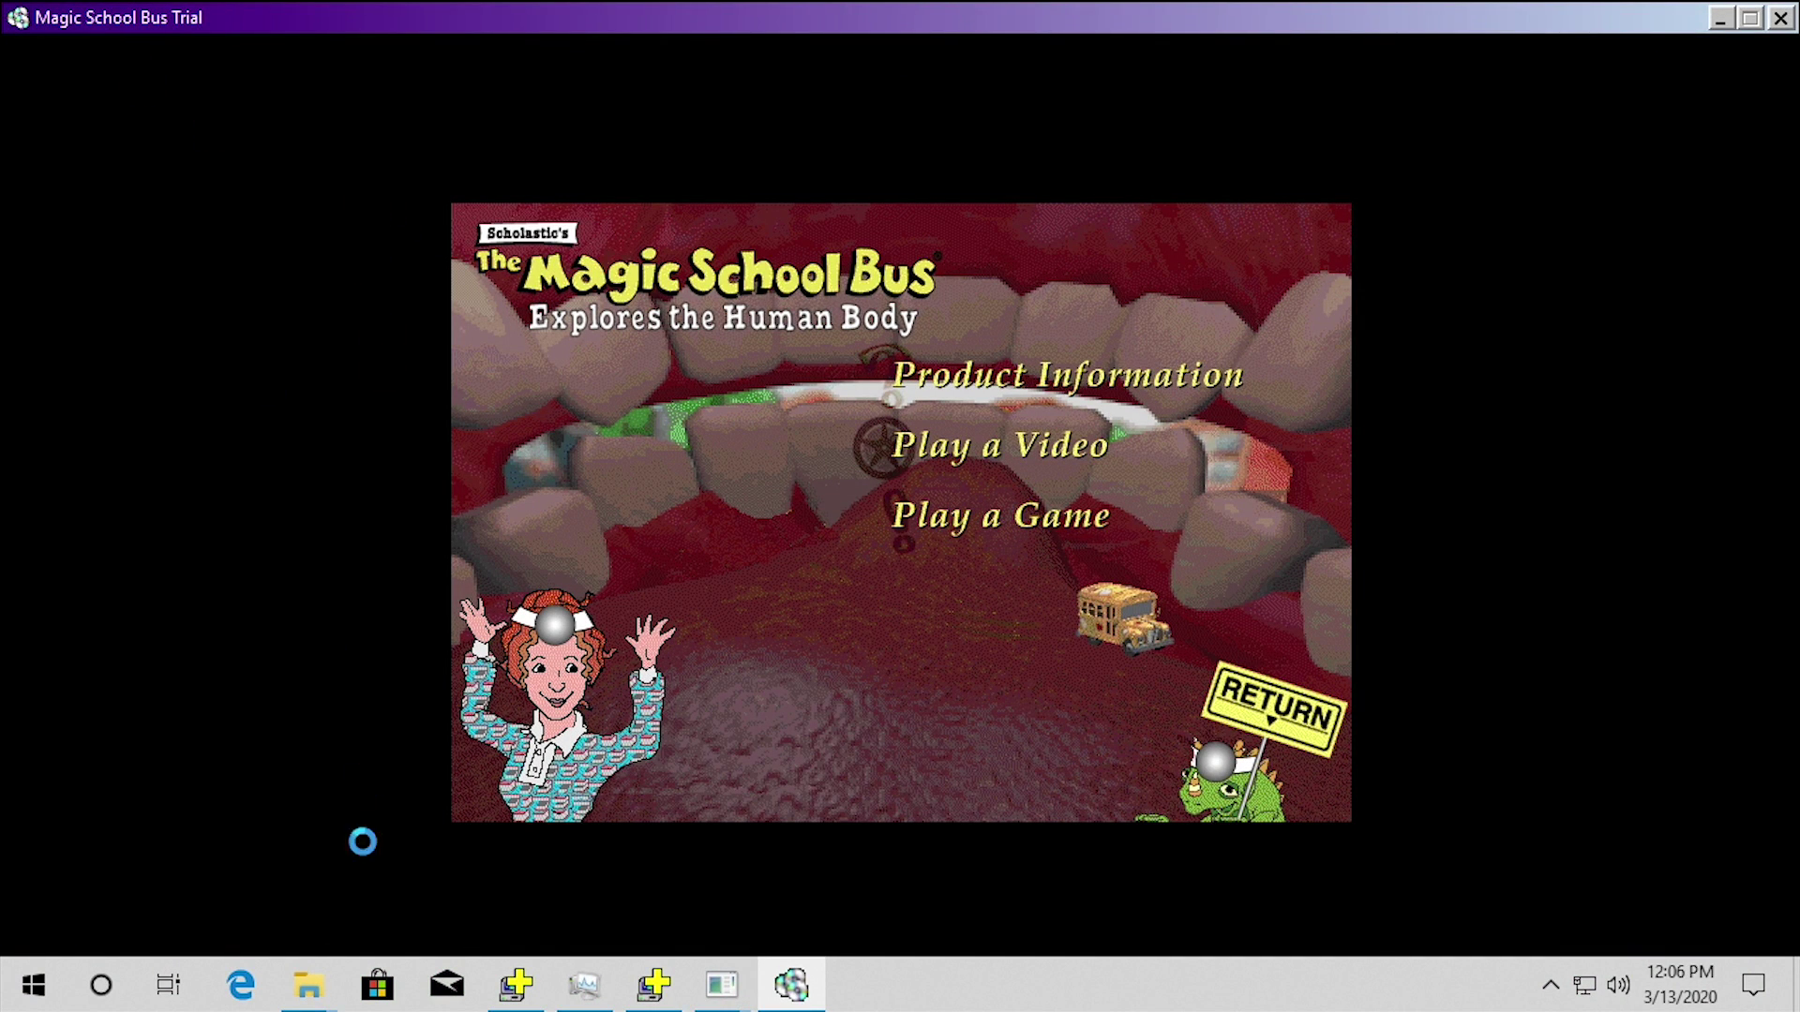
Move the search results window clear of the Magic School Bus Trial screen and try its Play a Video option
mouse_move(314, 984)
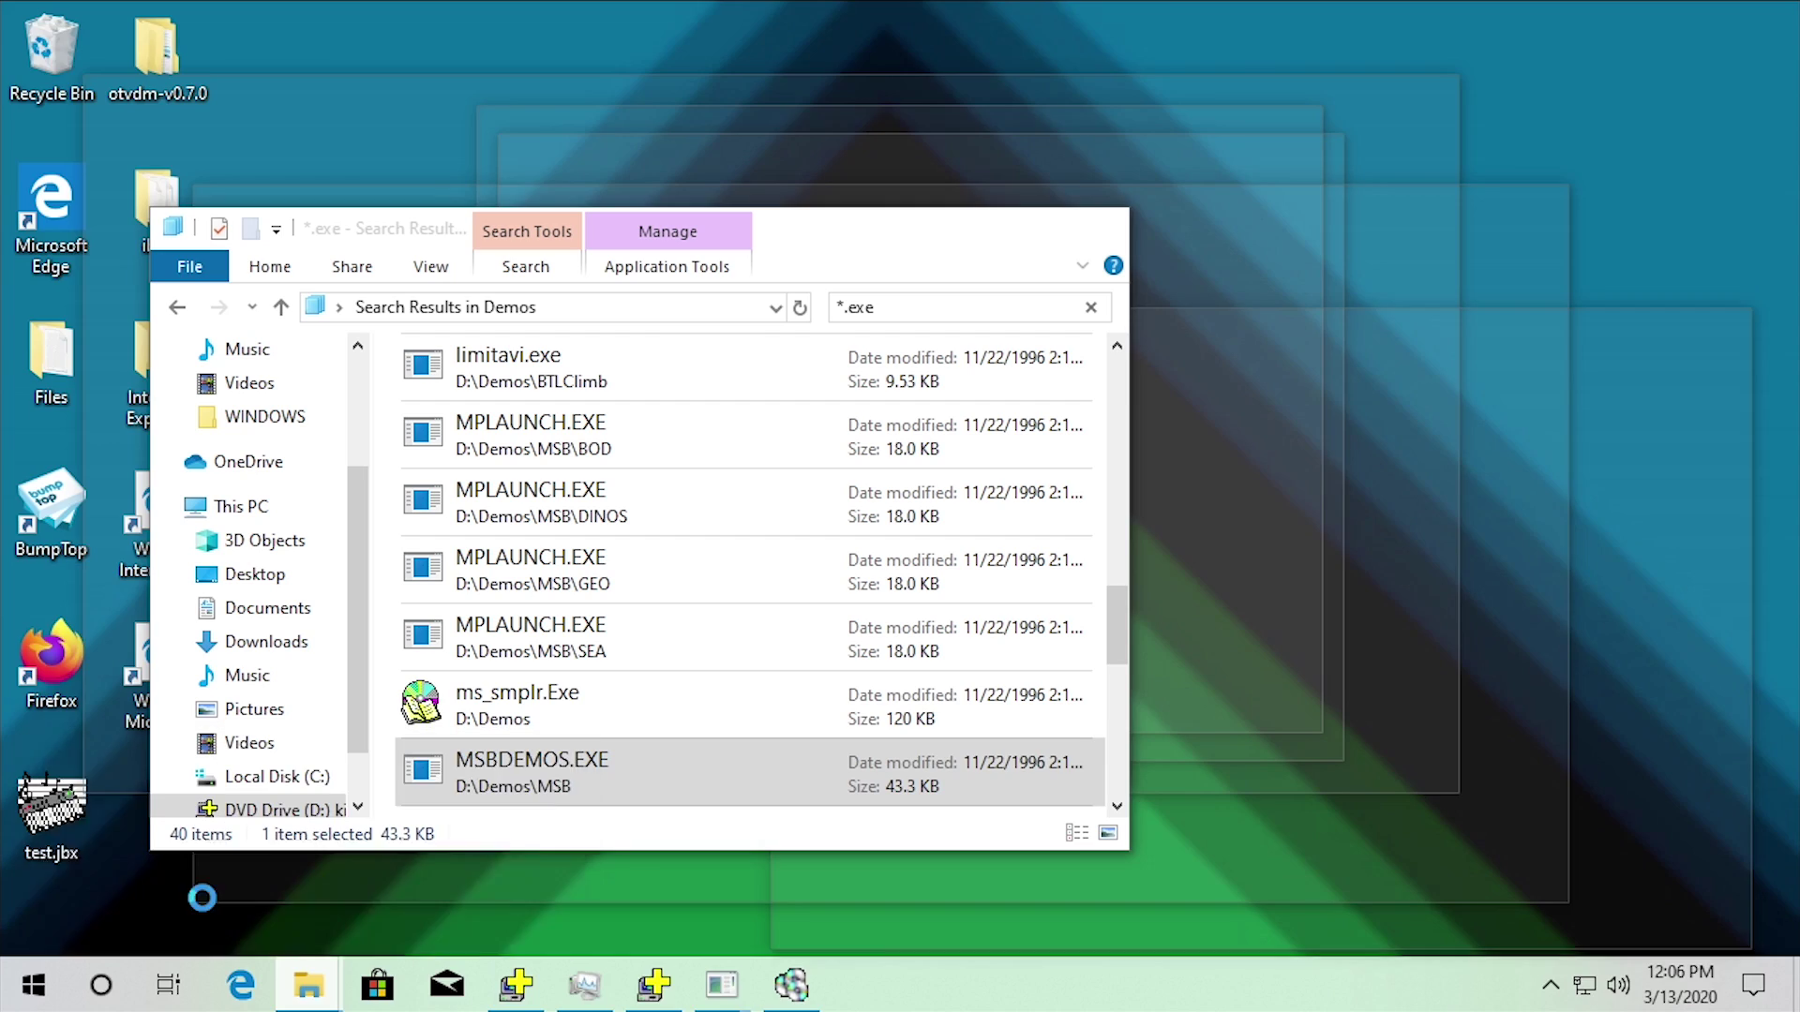
left_click(205, 897)
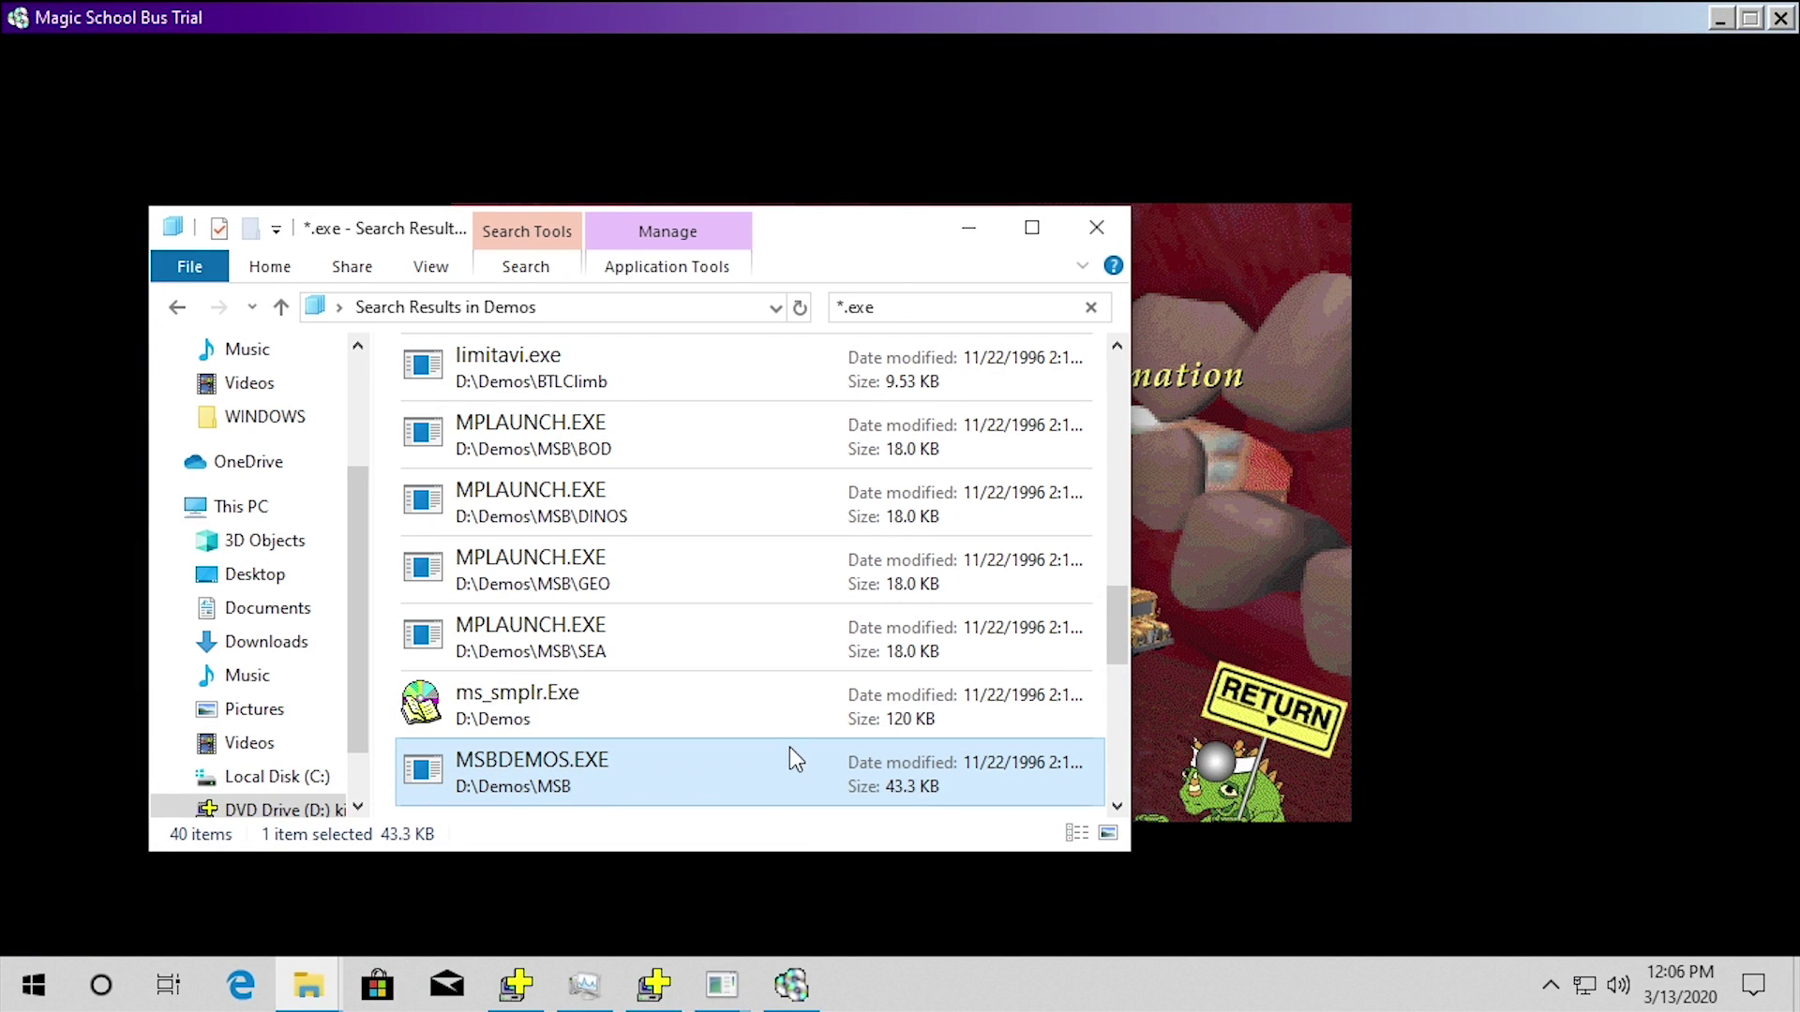
left_click_drag(815, 234, 1672, 580)
left_click(968, 446)
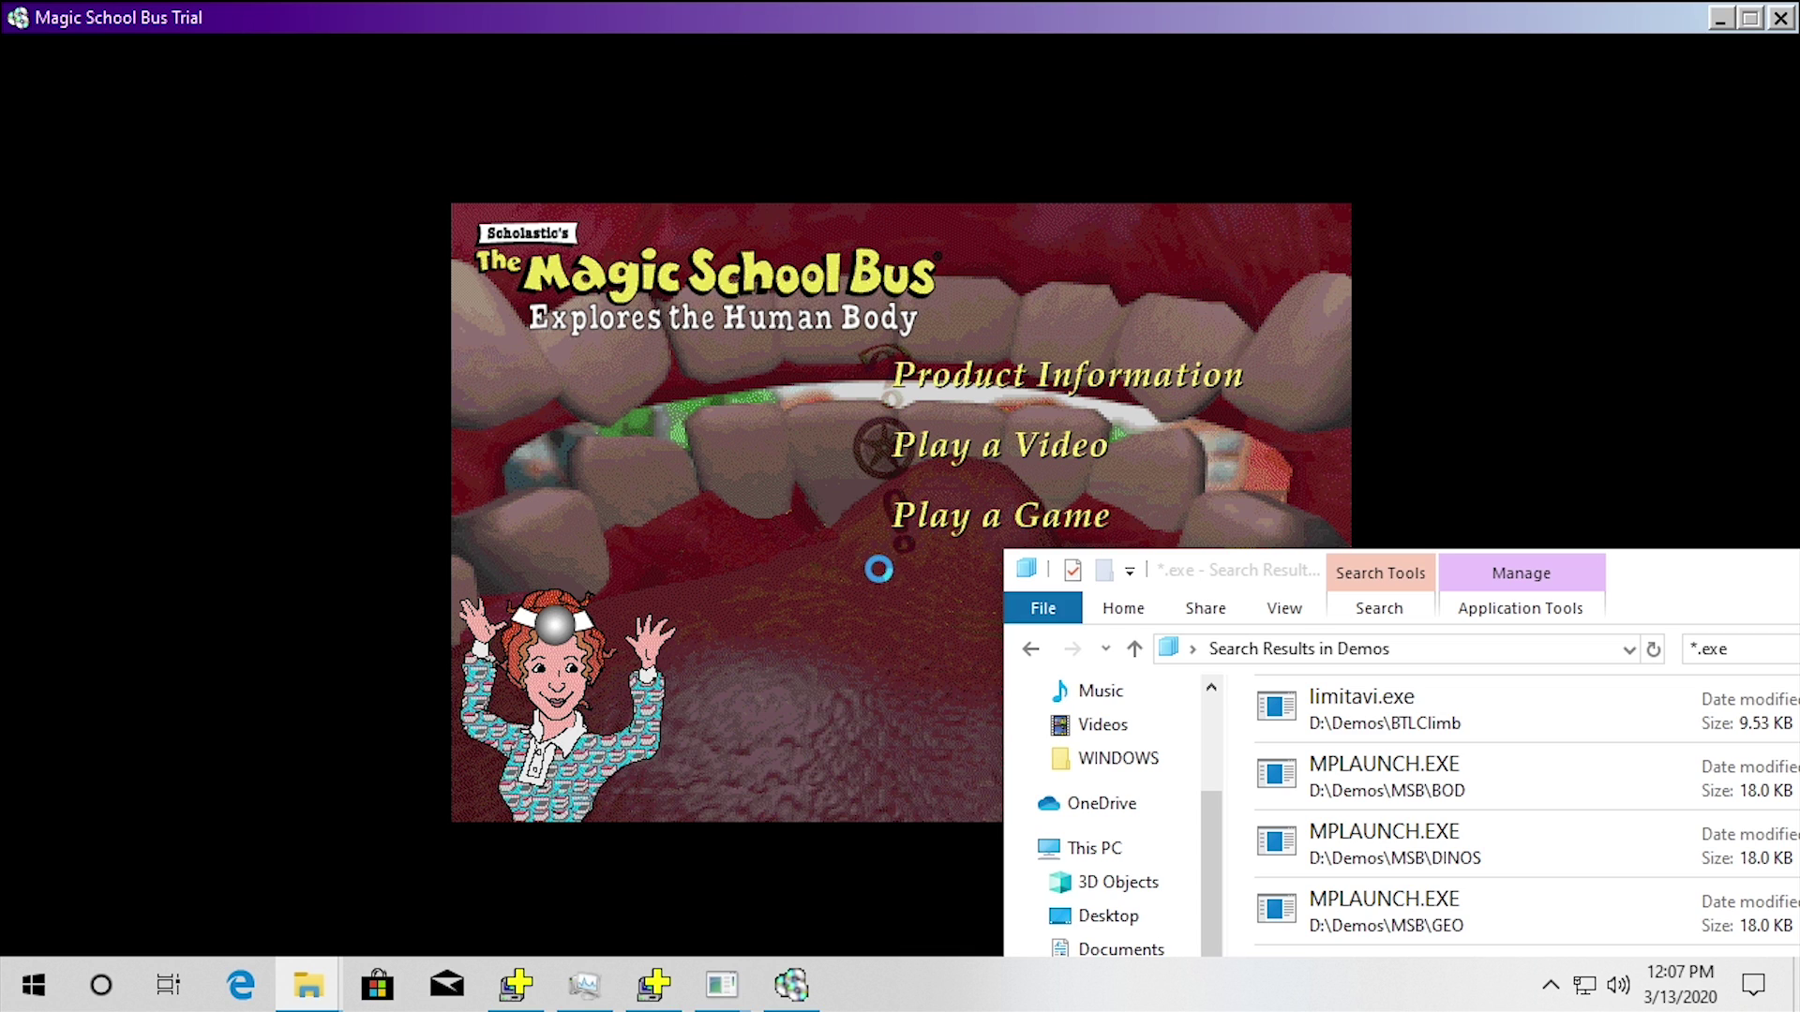
left_click(1194, 575)
left_click_drag(1194, 575, 1444, 880)
left_click(912, 544)
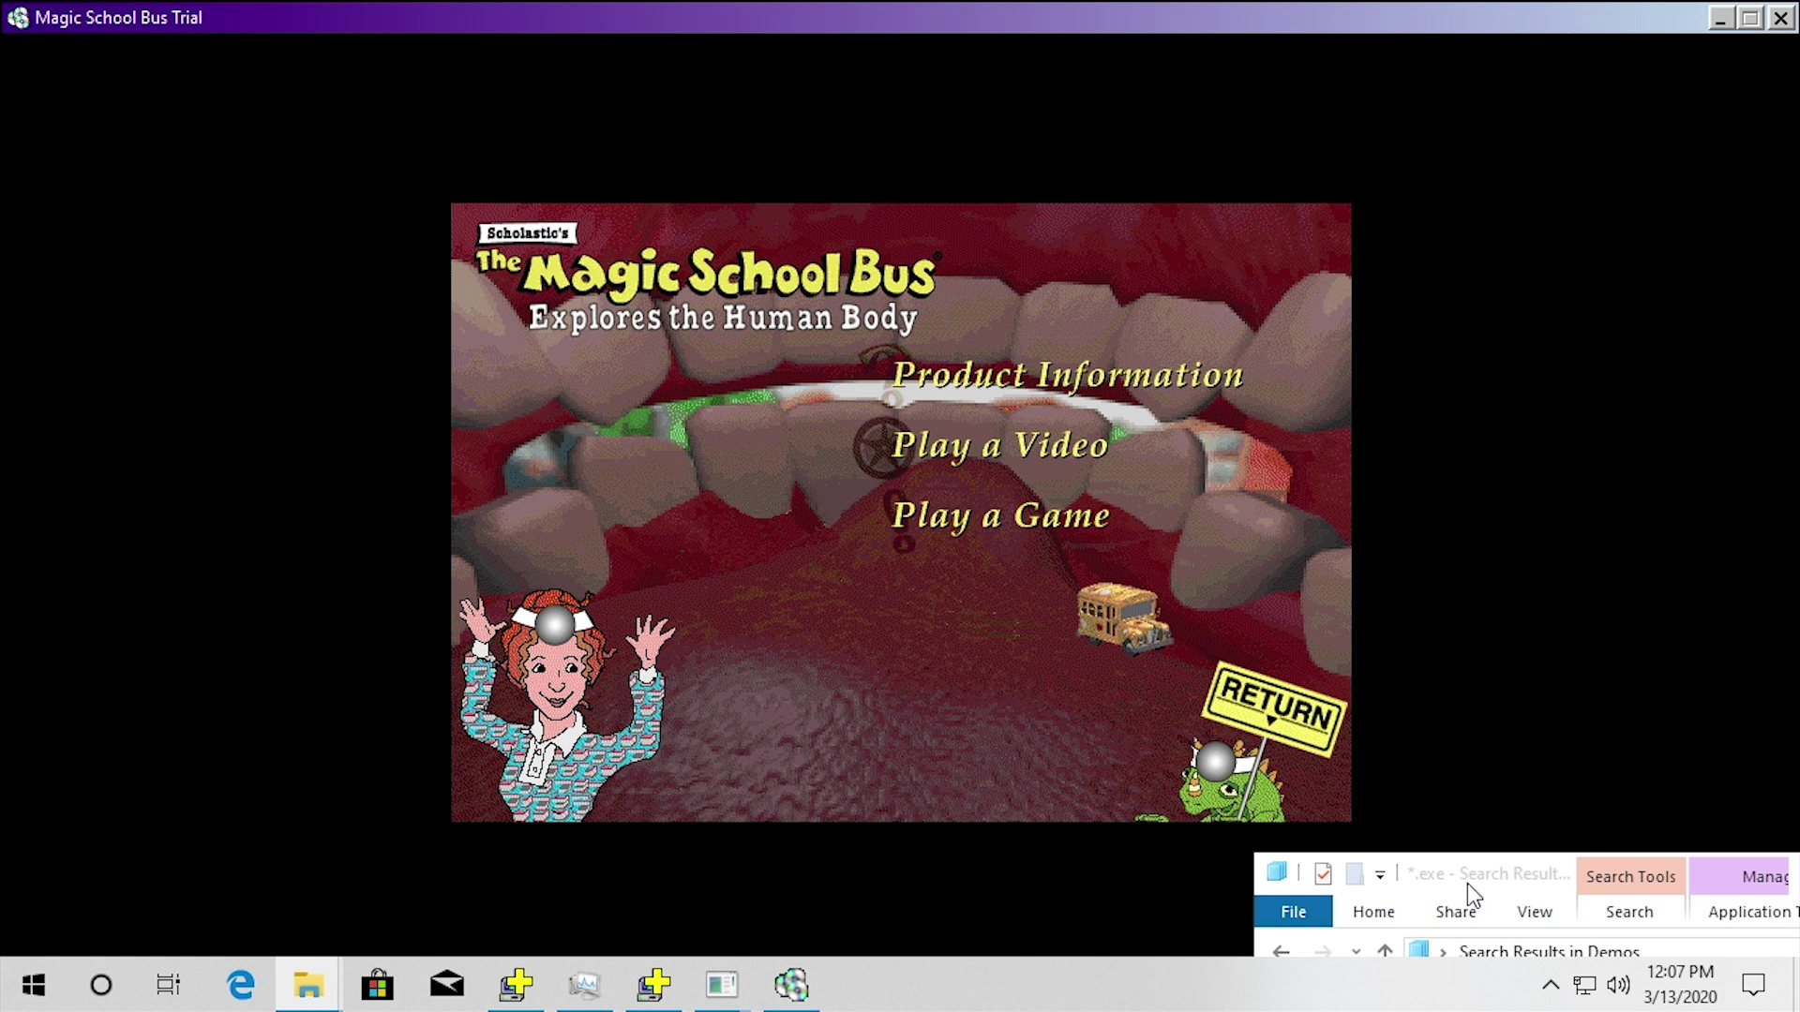
Bring the search results window back into view and run ENCDEMO.EXE from D:\Demos\ENCARTA
left_click_drag(1465, 883, 590, 261)
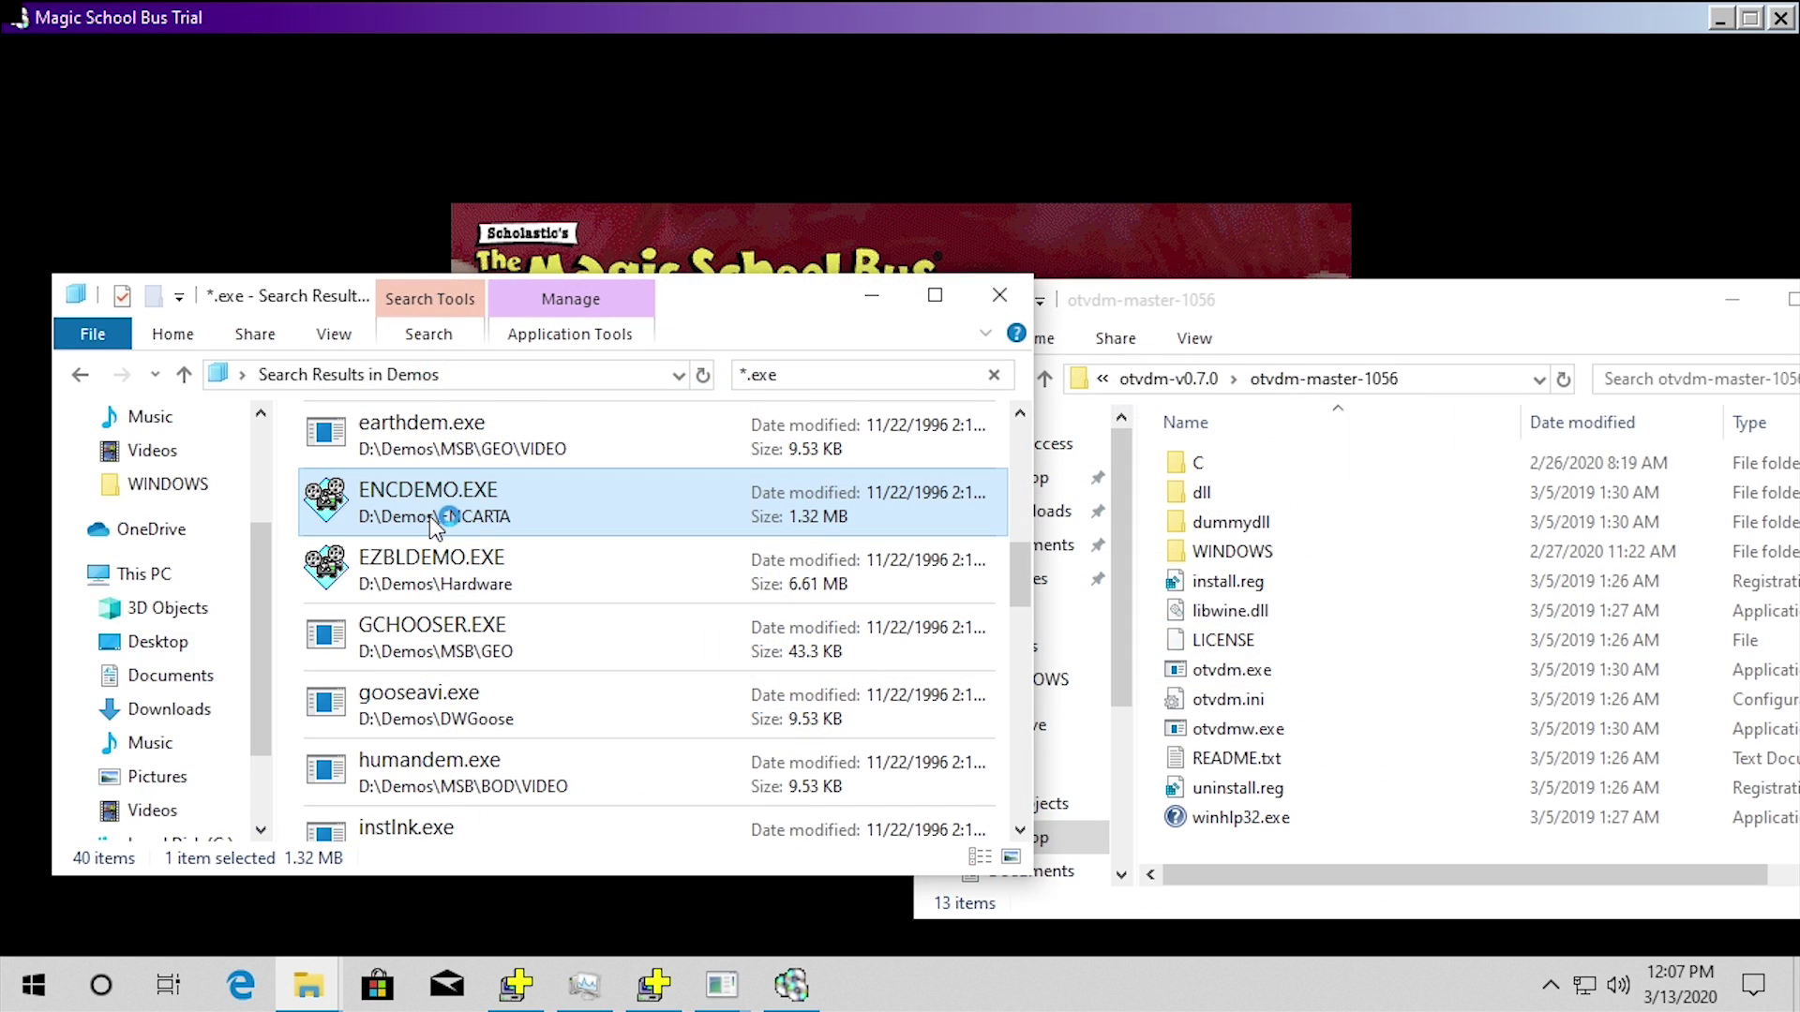
double_click(428, 512)
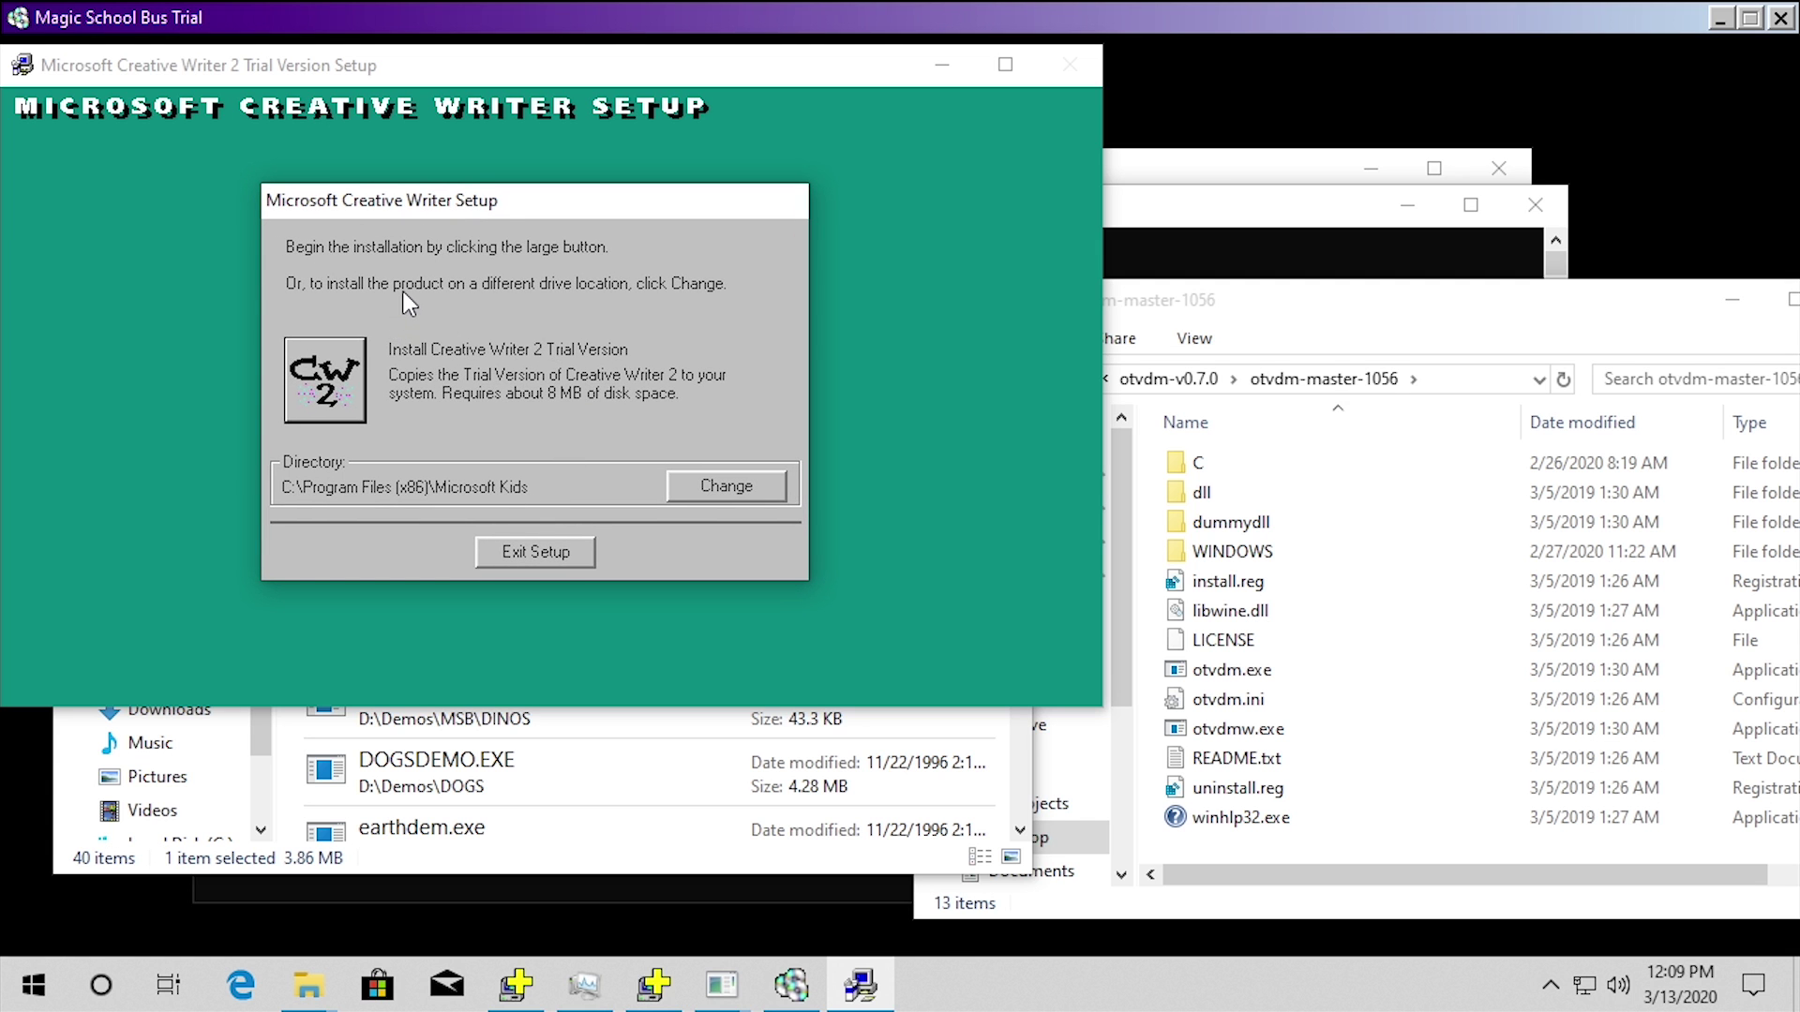
Install Creative Writer 2 Trial Version, open its Creative Writer Trial program folder and choose to wait for the unresponsive setup
left_click(330, 399)
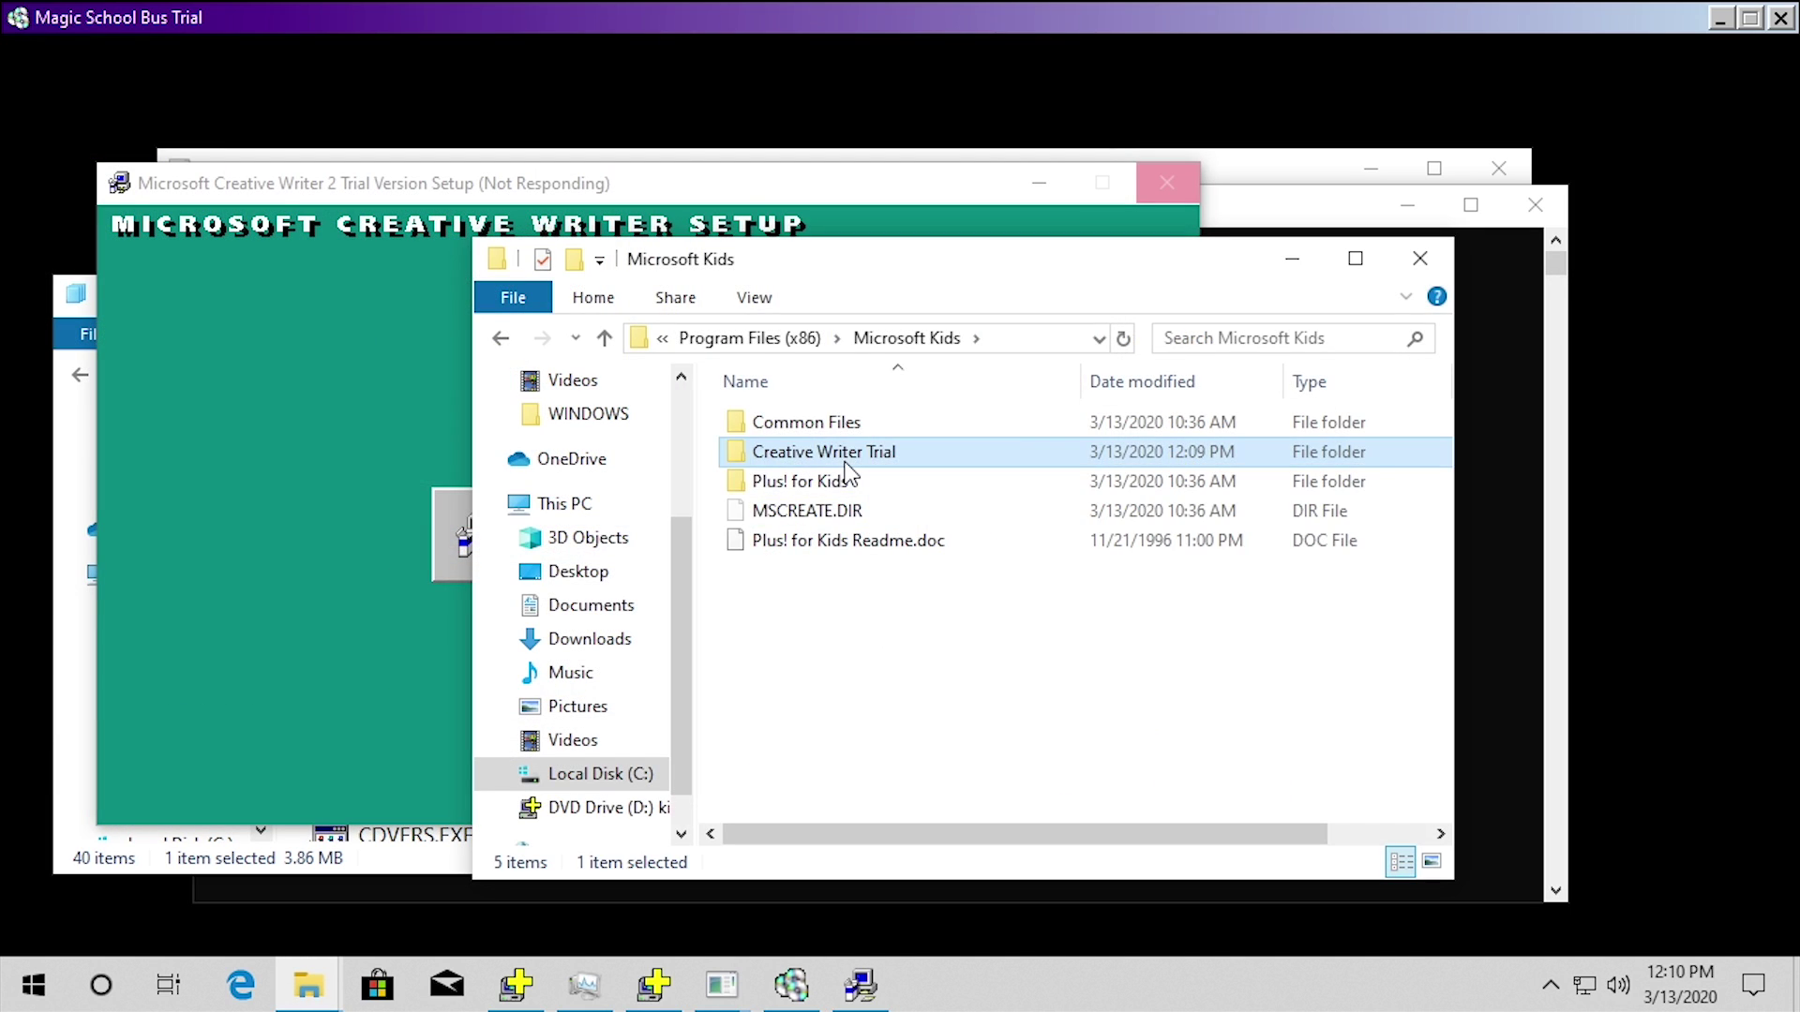
double_click(825, 454)
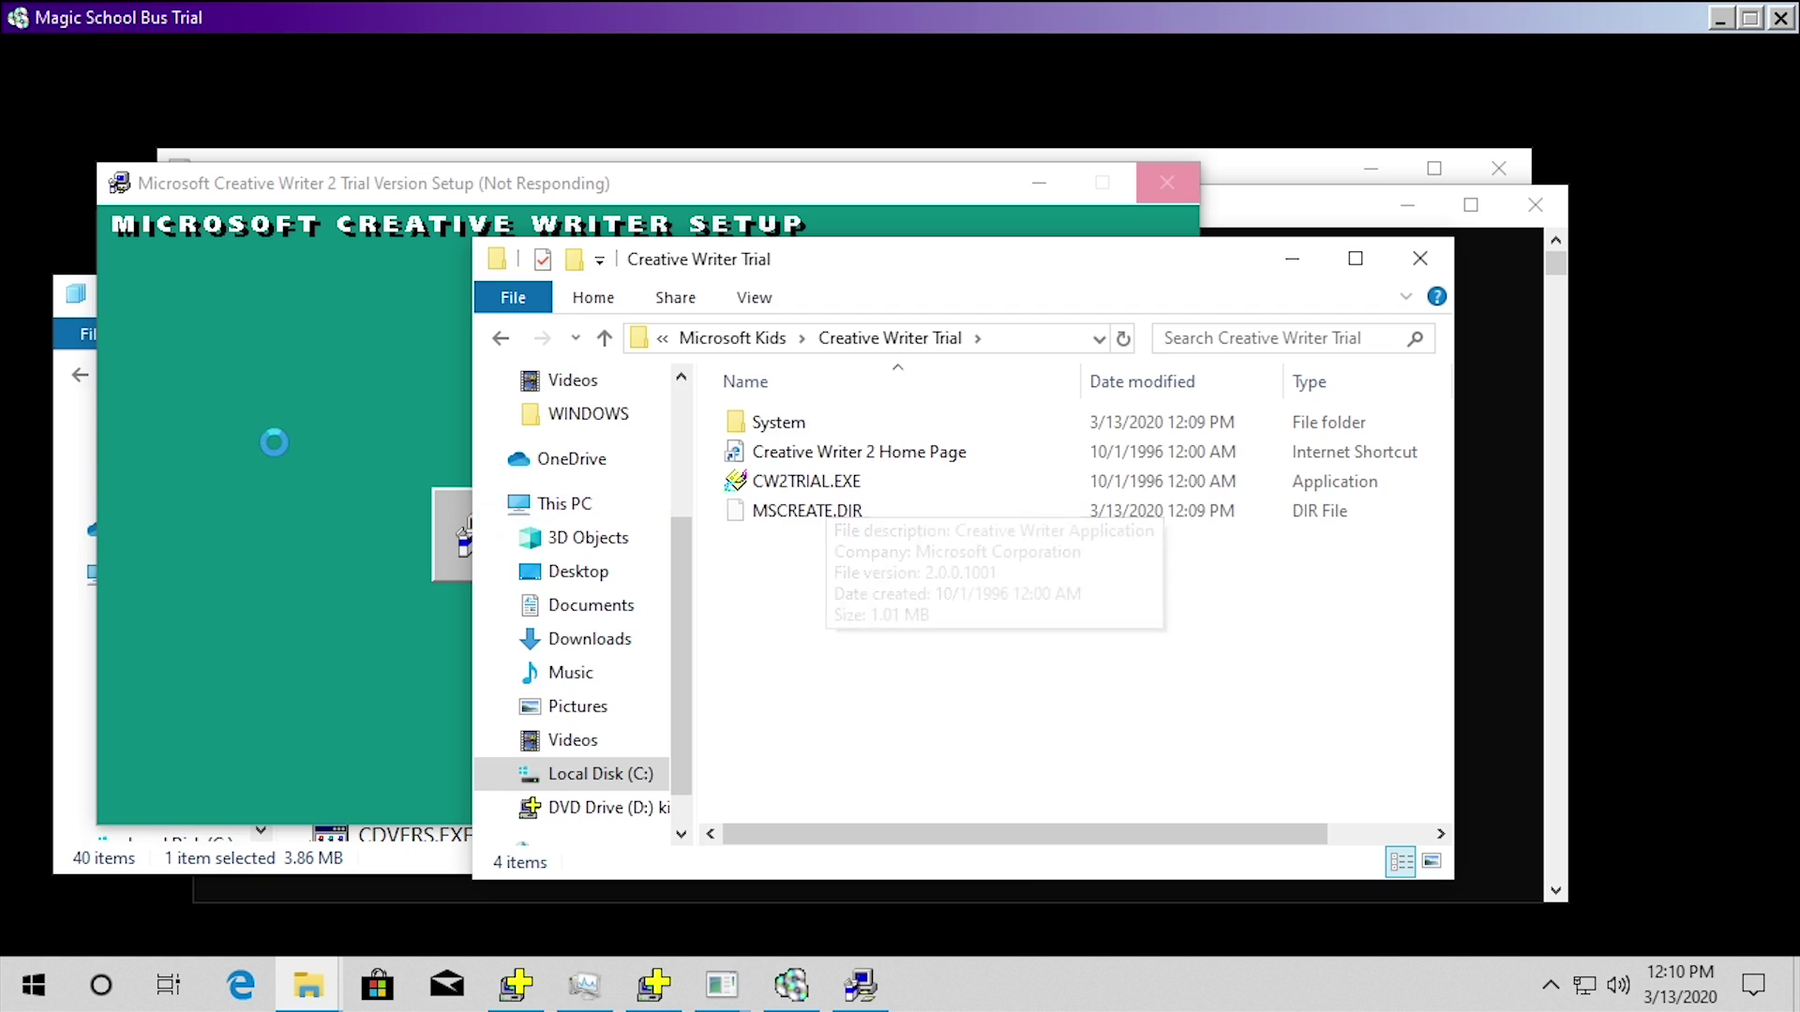
left_click(269, 438)
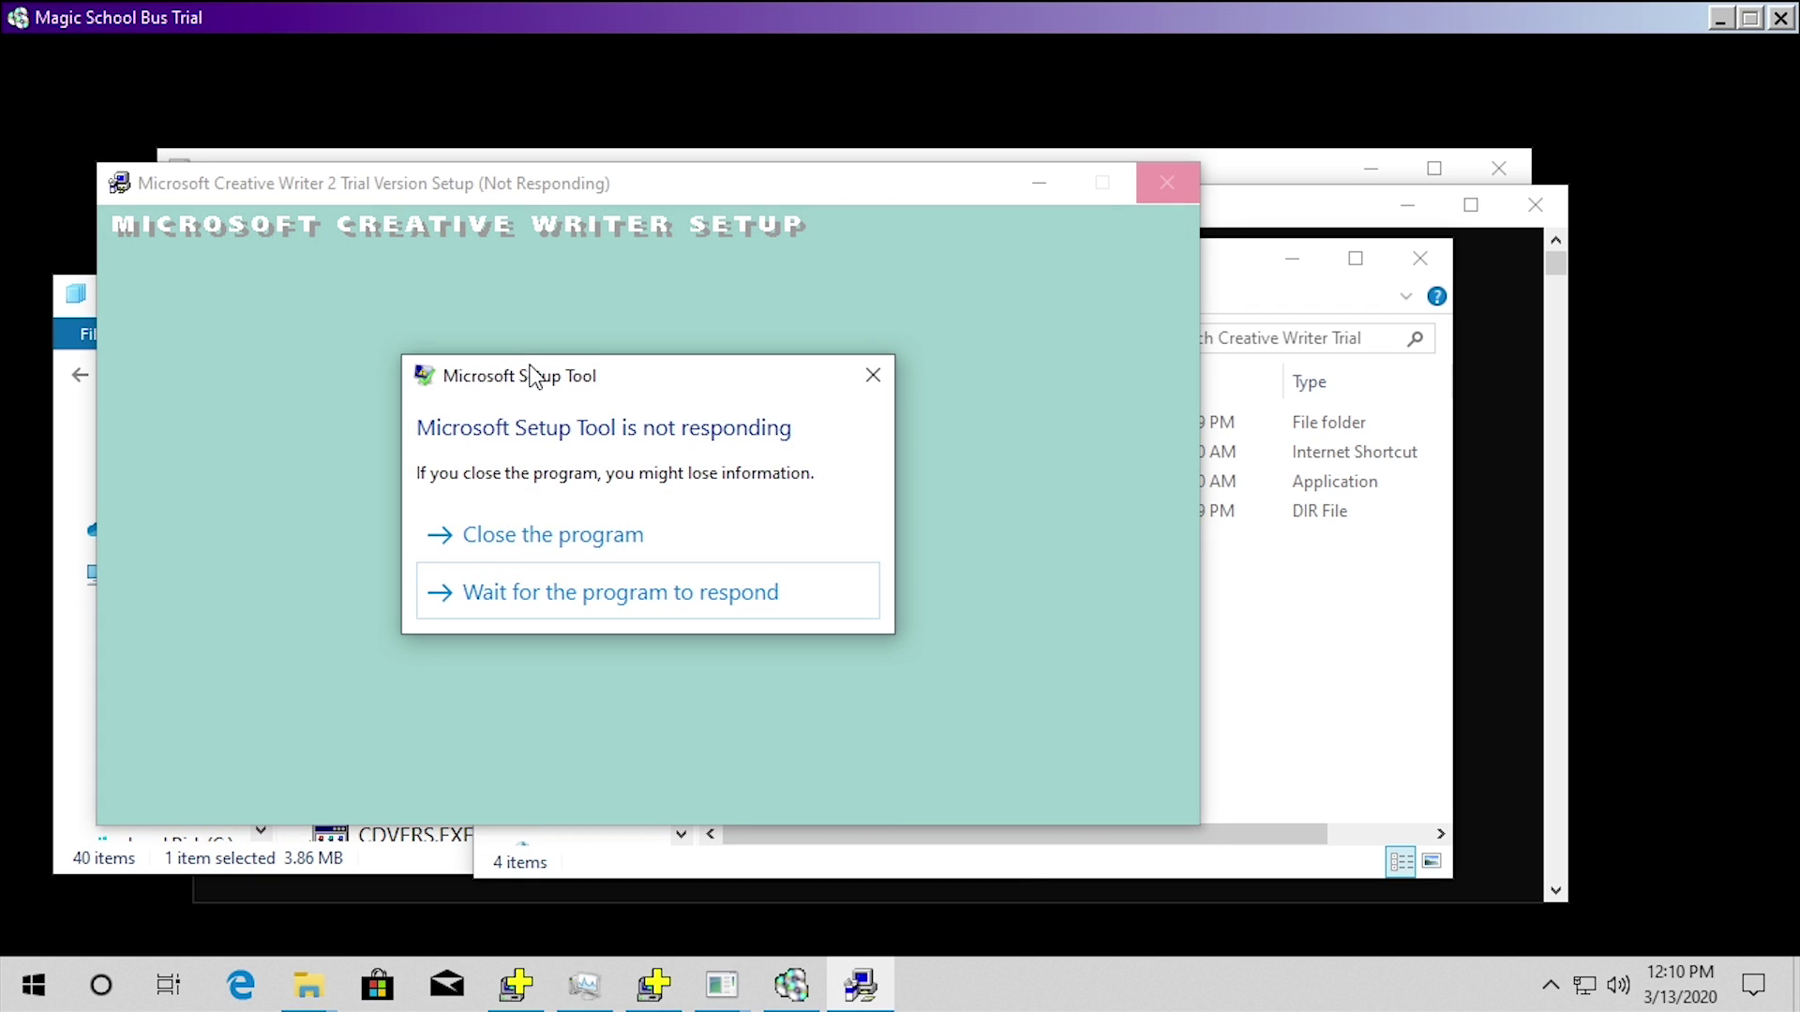
left_click(513, 592)
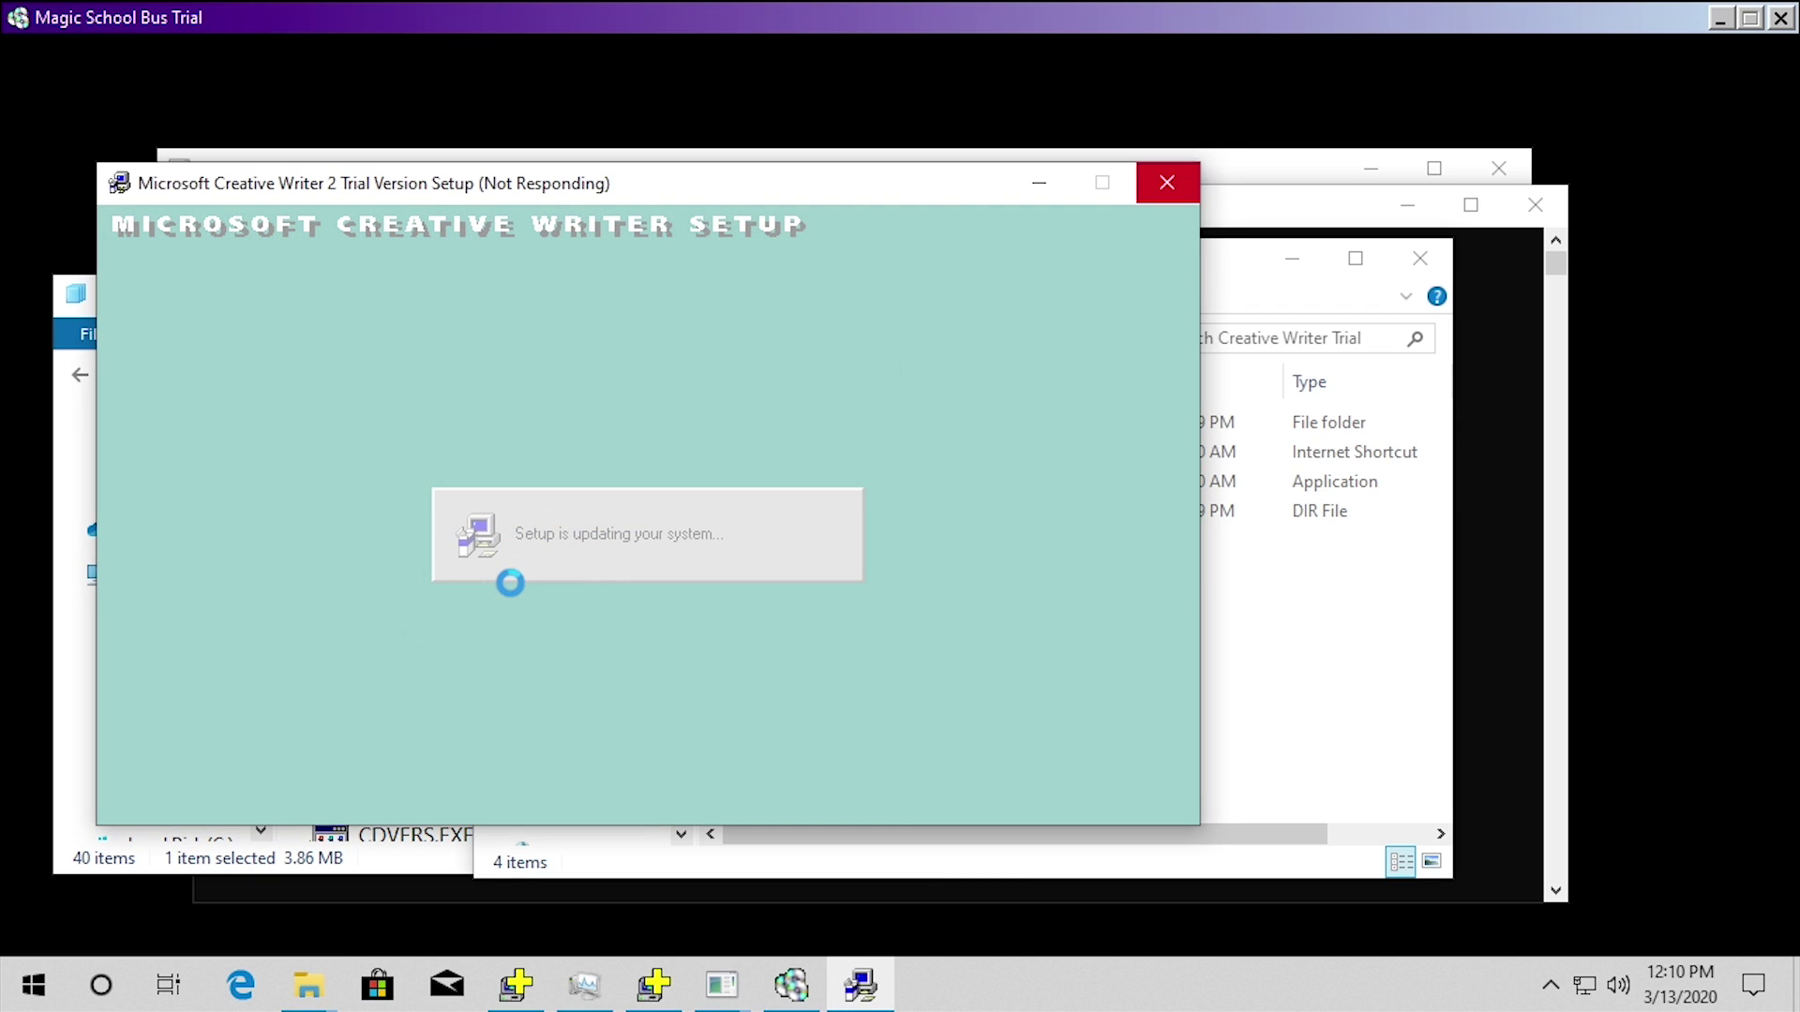
End all four otvdm.exe tasks in Task Manager and finish the Creative Writer setup
right_click(1008, 998)
left_click(1059, 855)
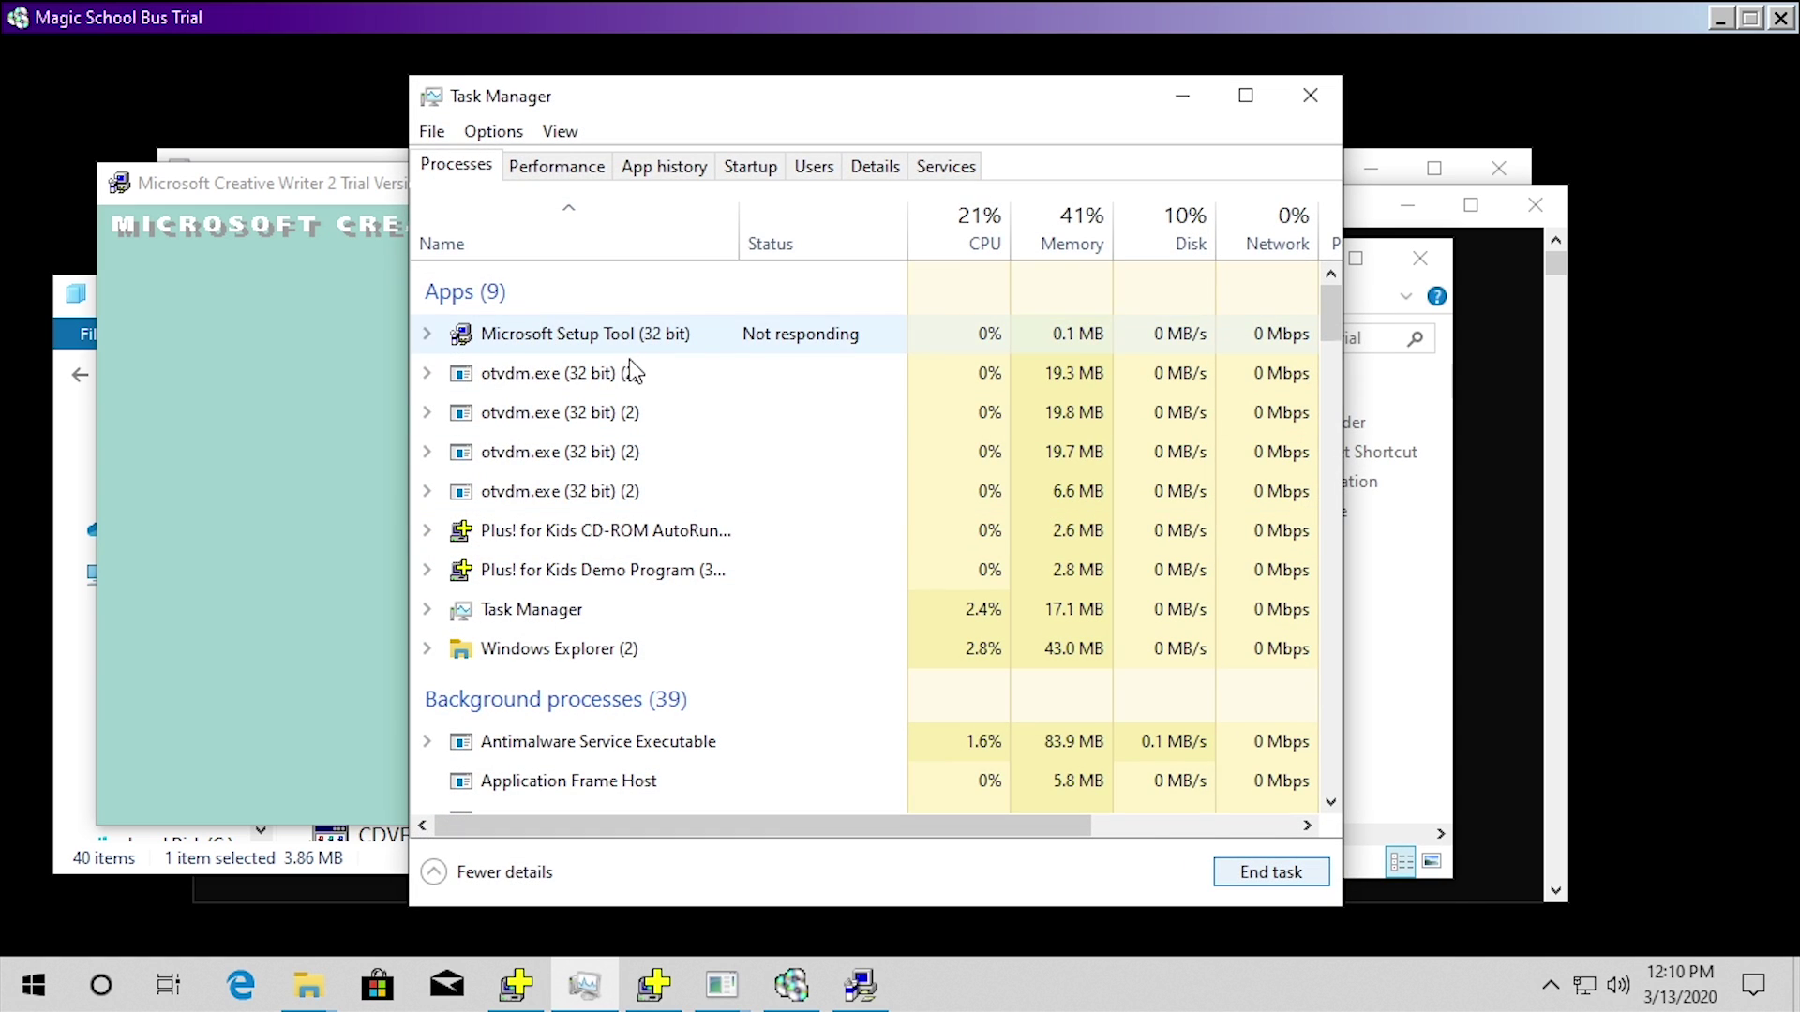
left_click(615, 374)
left_click(1271, 872)
left_click(656, 376)
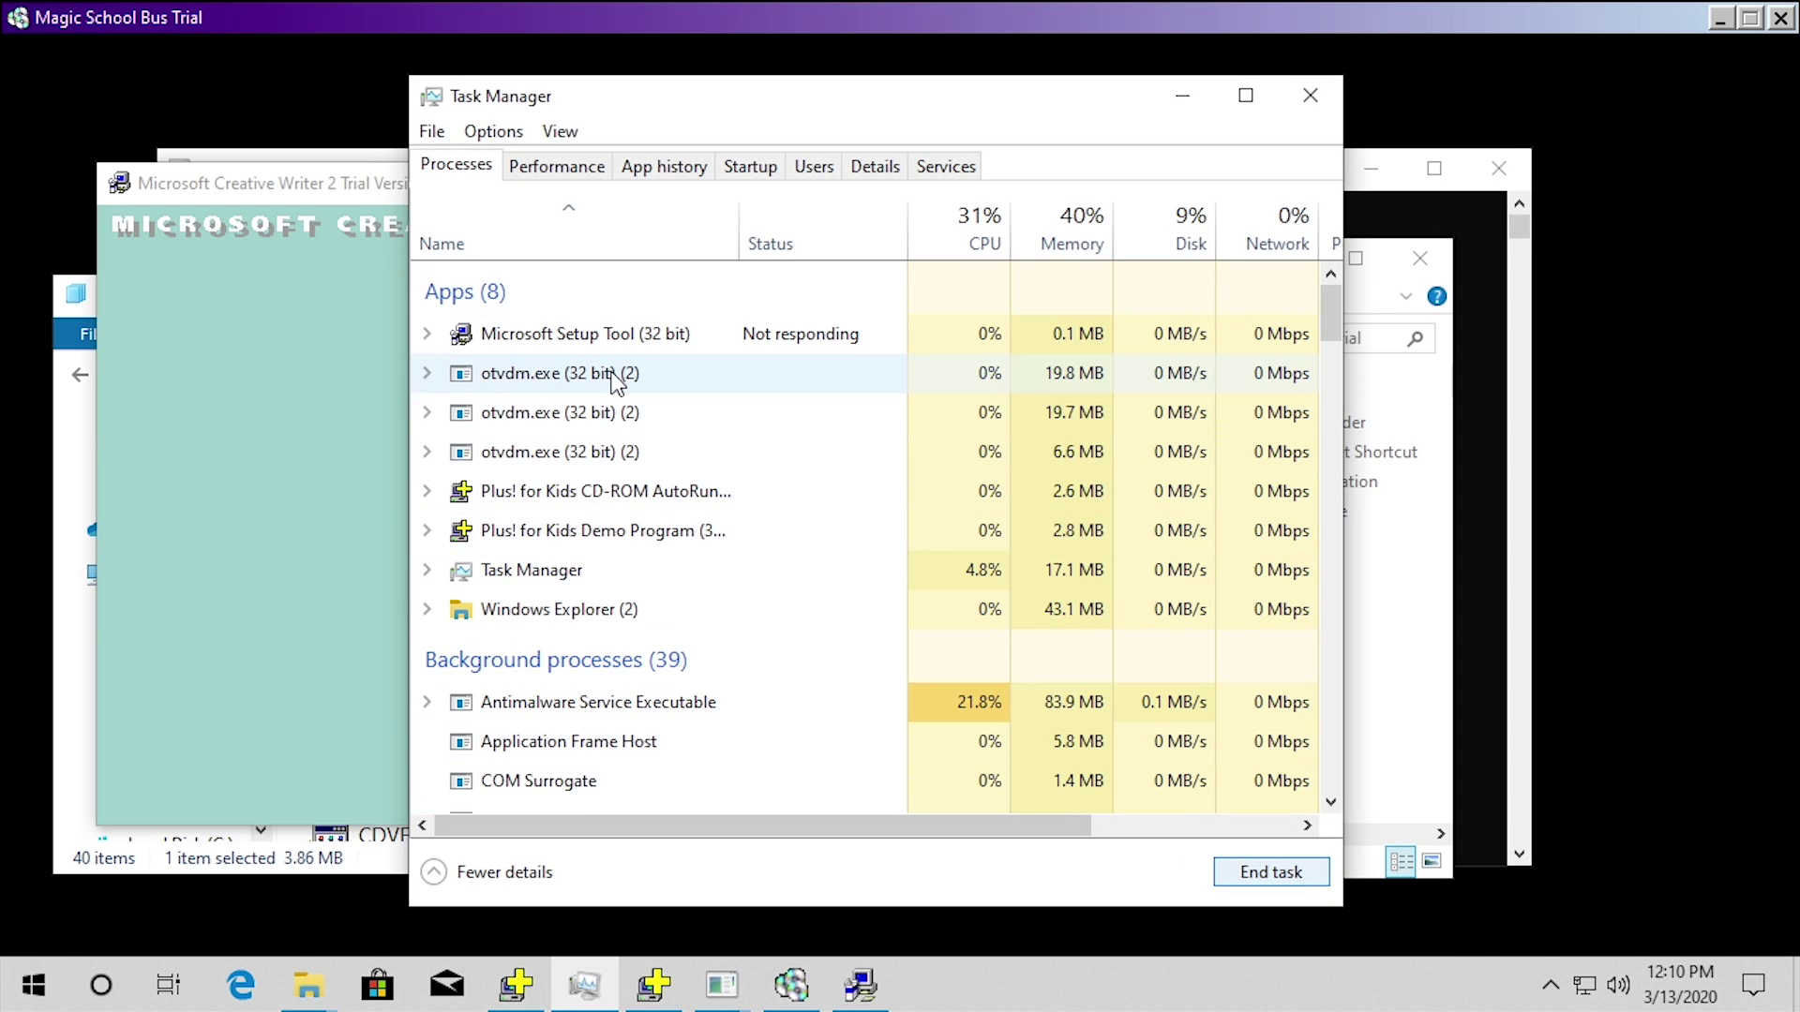
left_click(1271, 871)
left_click(582, 380)
left_click(1256, 872)
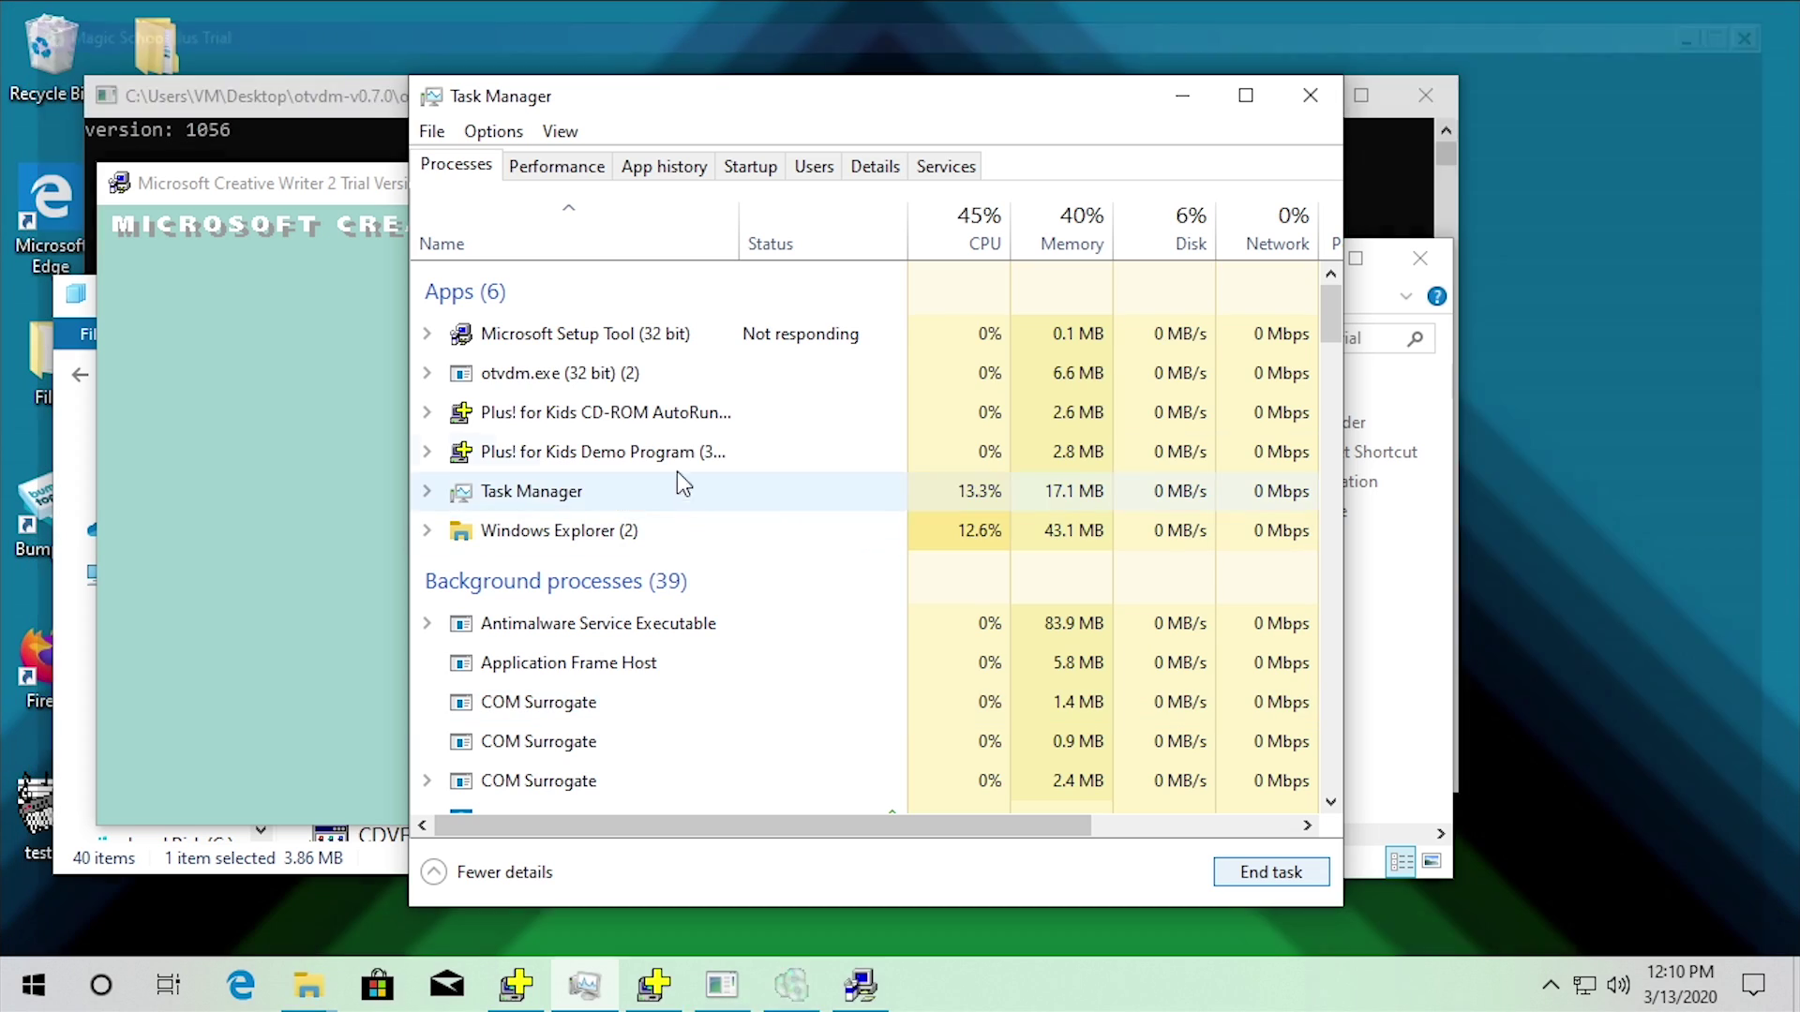
left_click(647, 374)
left_click(1256, 871)
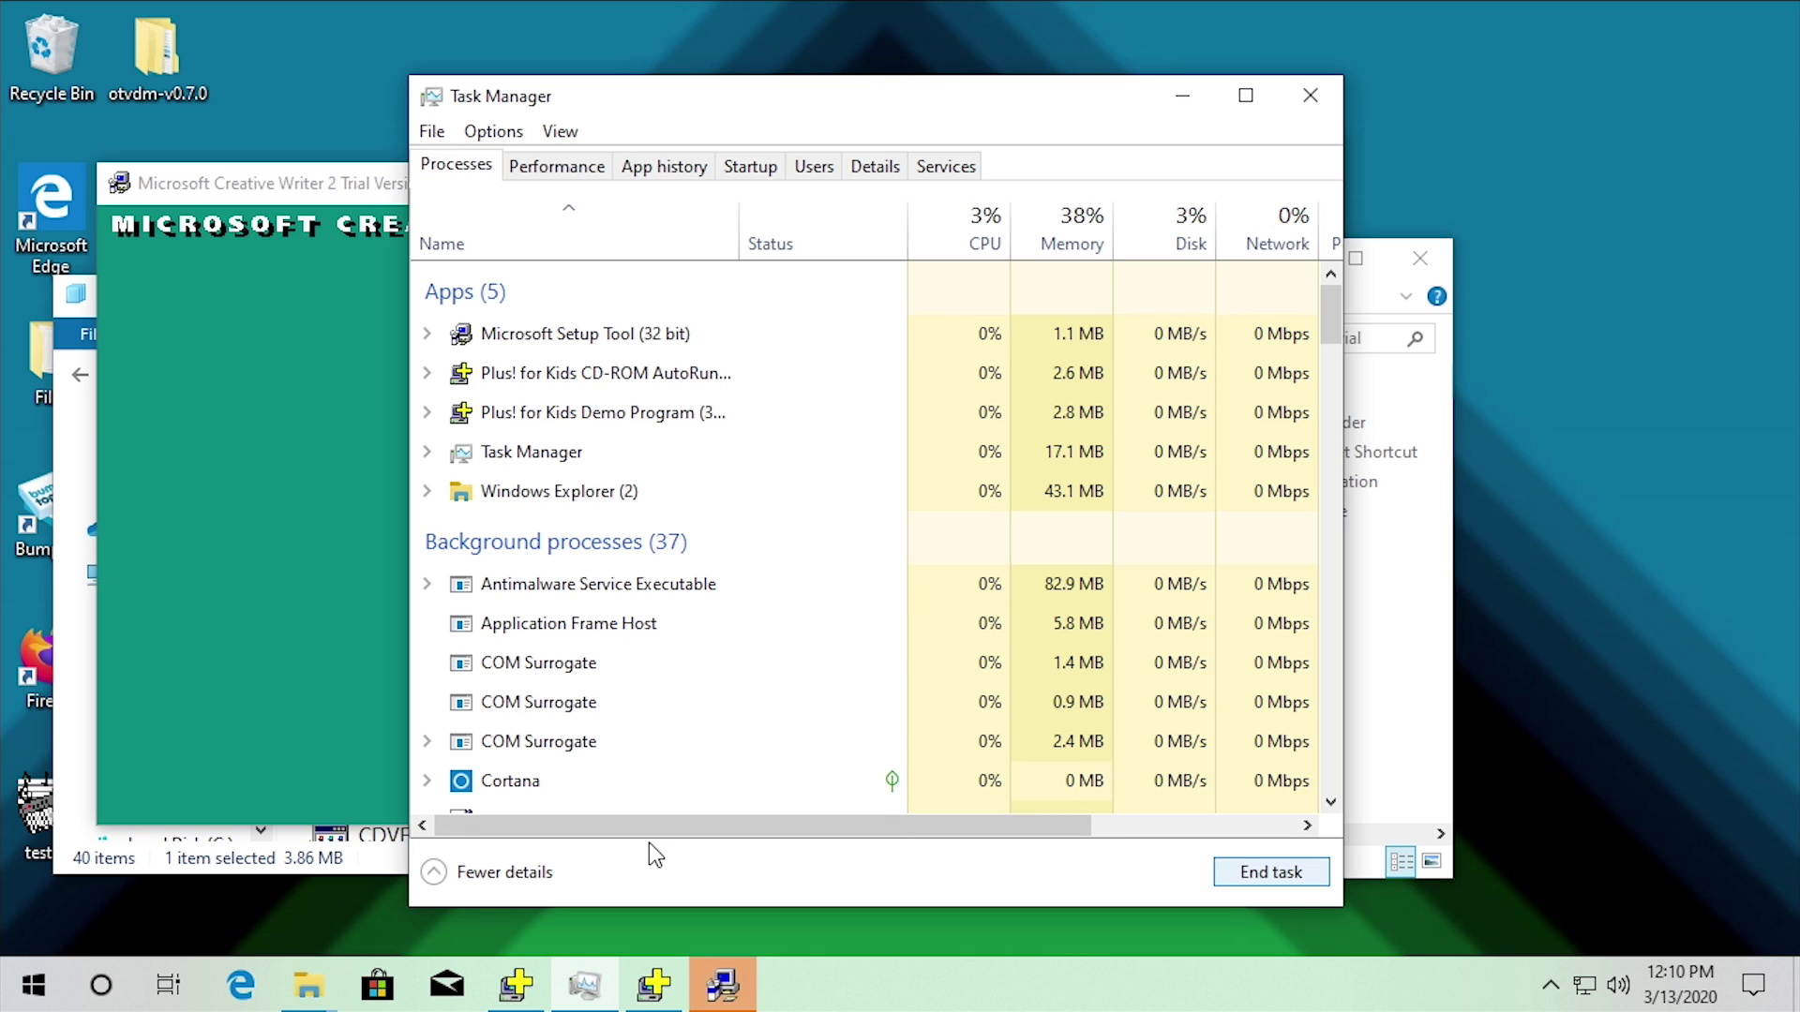
left_click(272, 186)
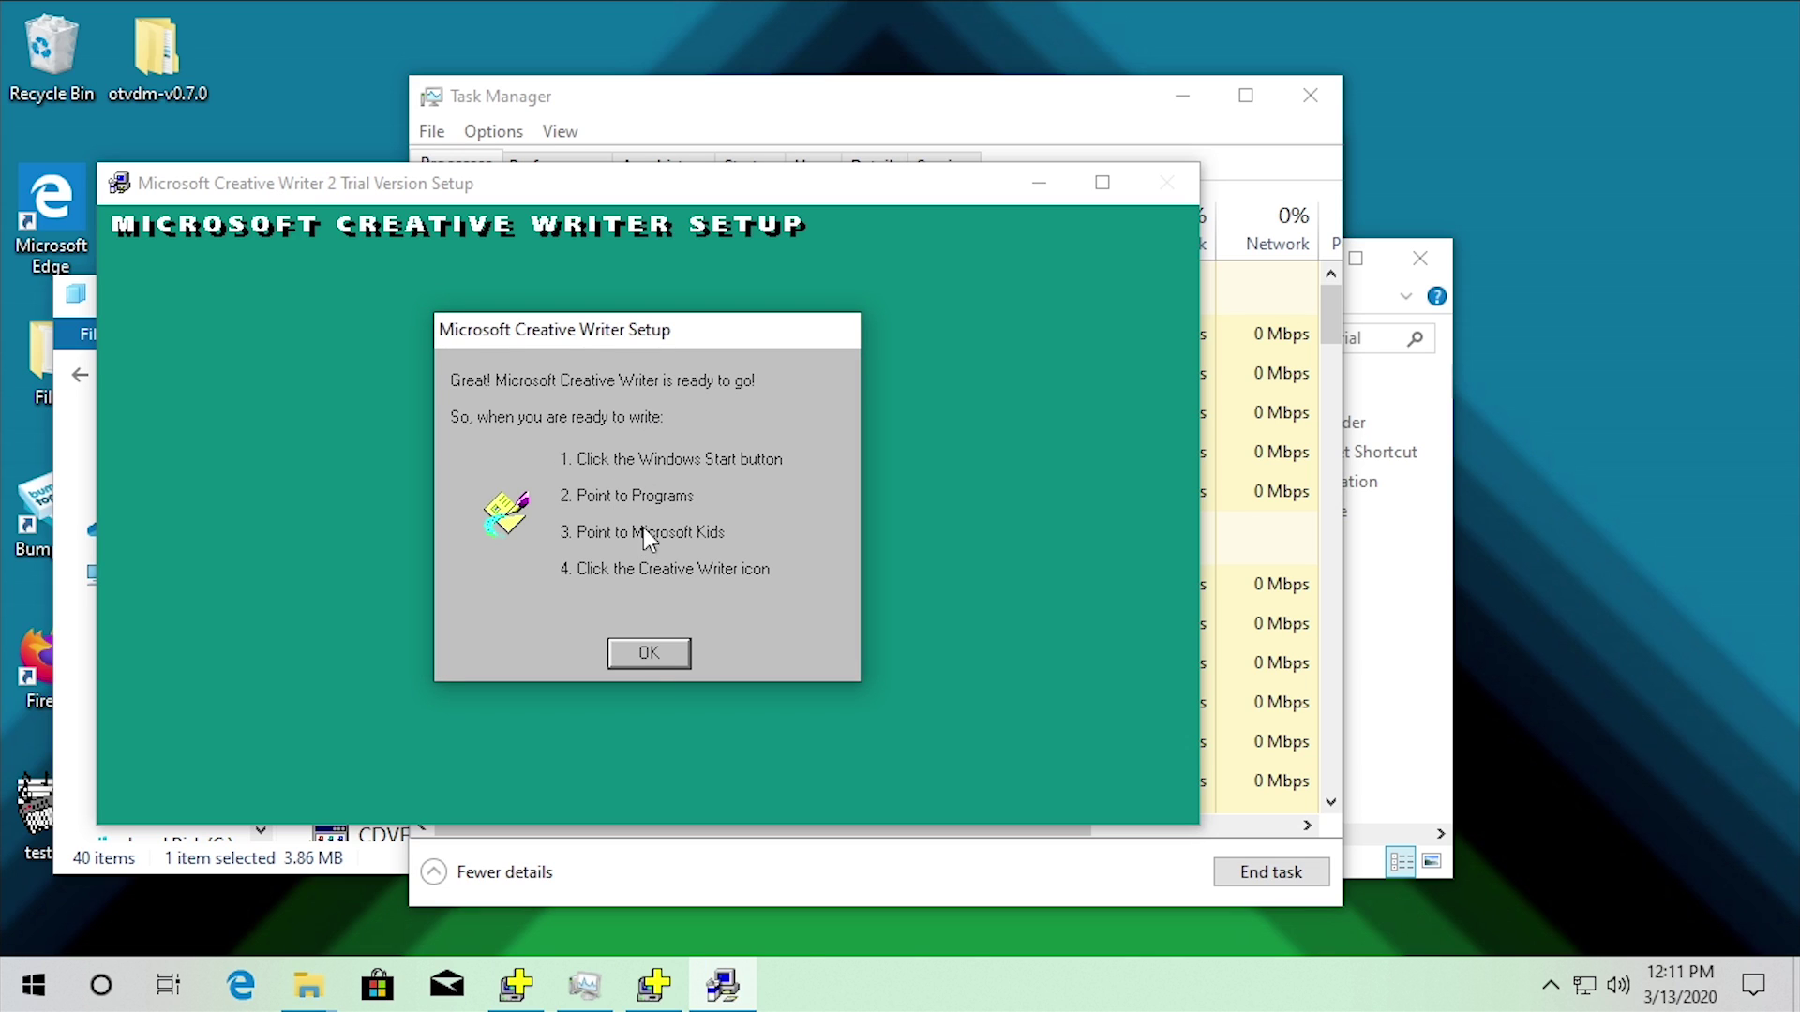
left_click(657, 656)
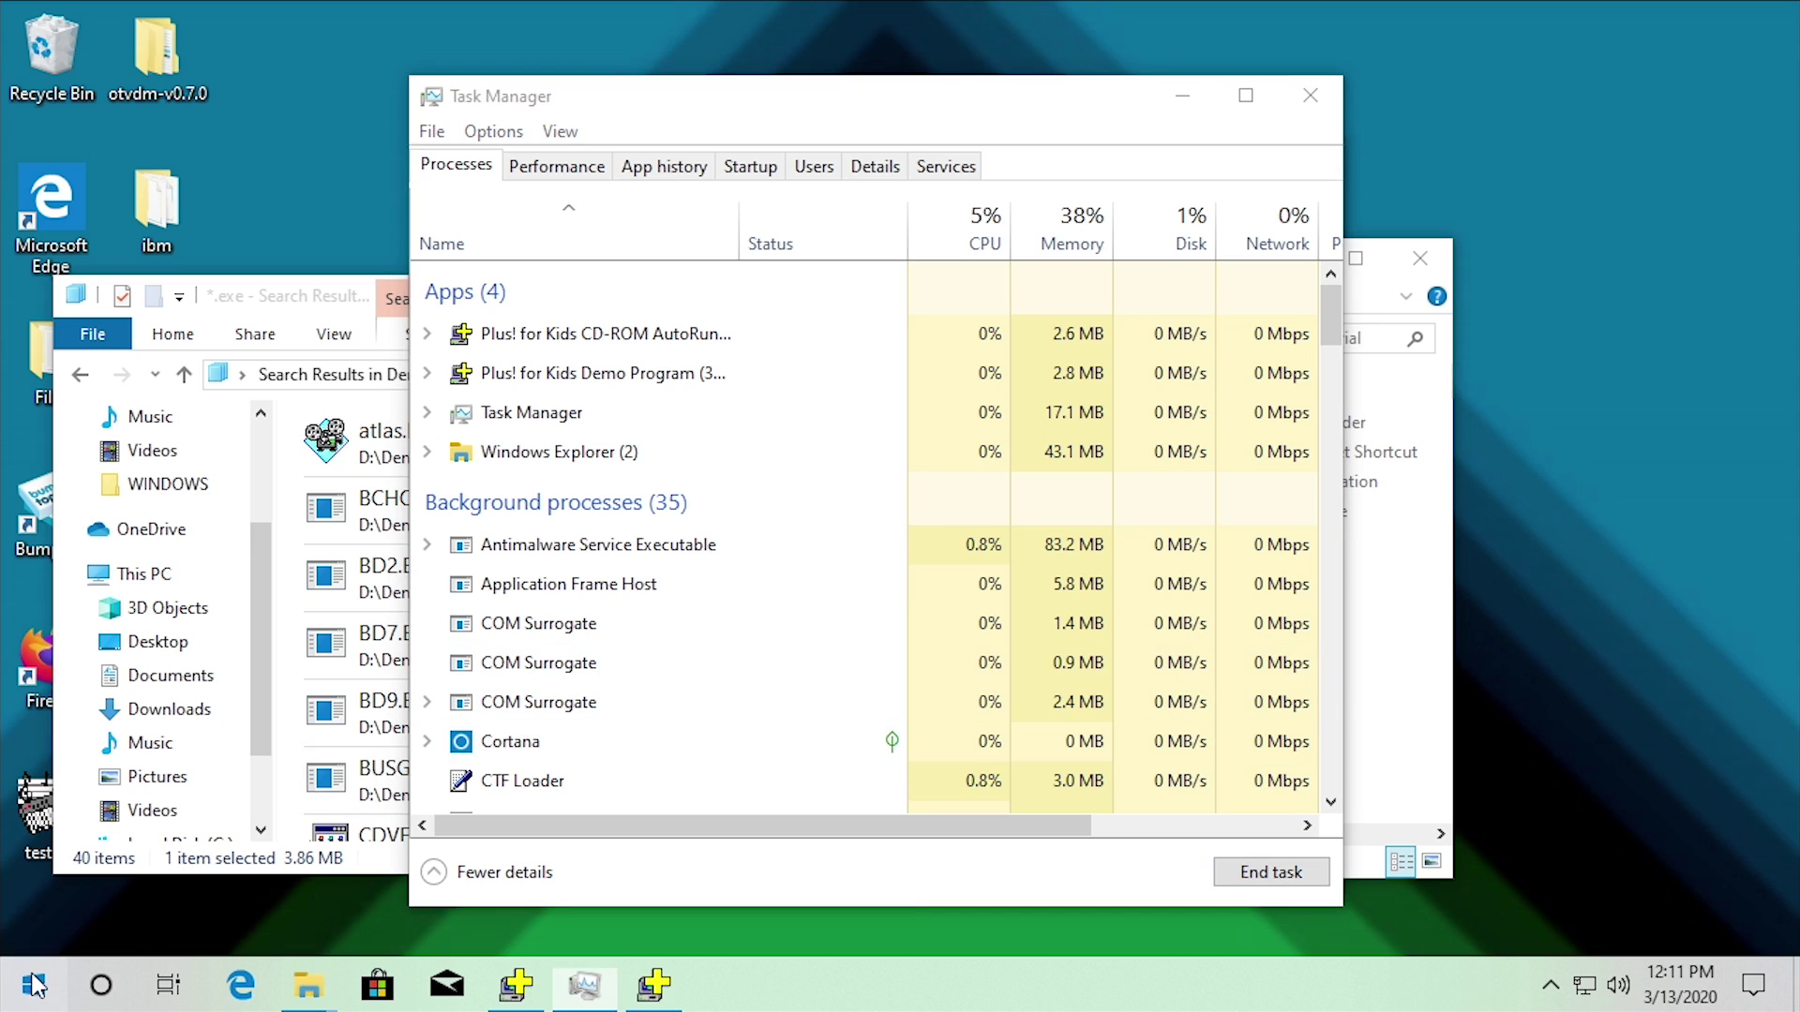
Look through the Start menu's app list for the Creative Writer entry, and minimize Task Manager
left_click(33, 985)
scroll(347, 459, "down", 6)
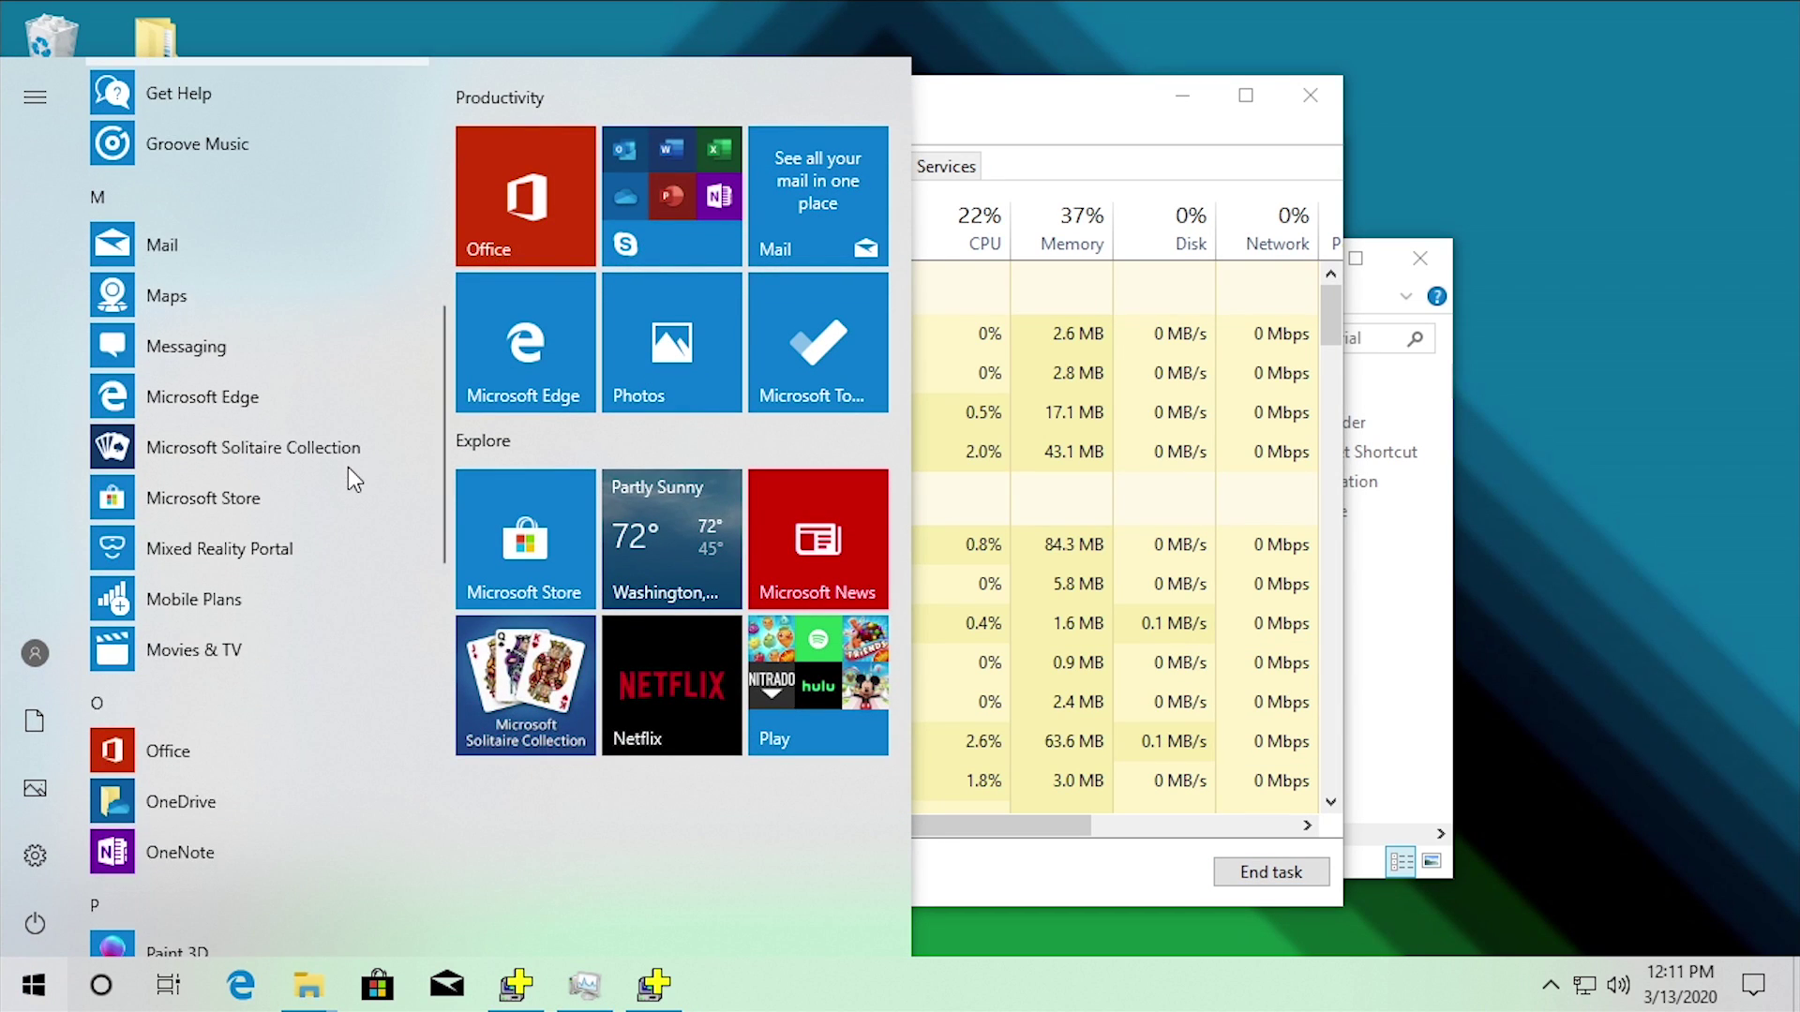
scroll(346, 470, "down", 3)
scroll(347, 476, "up", 3)
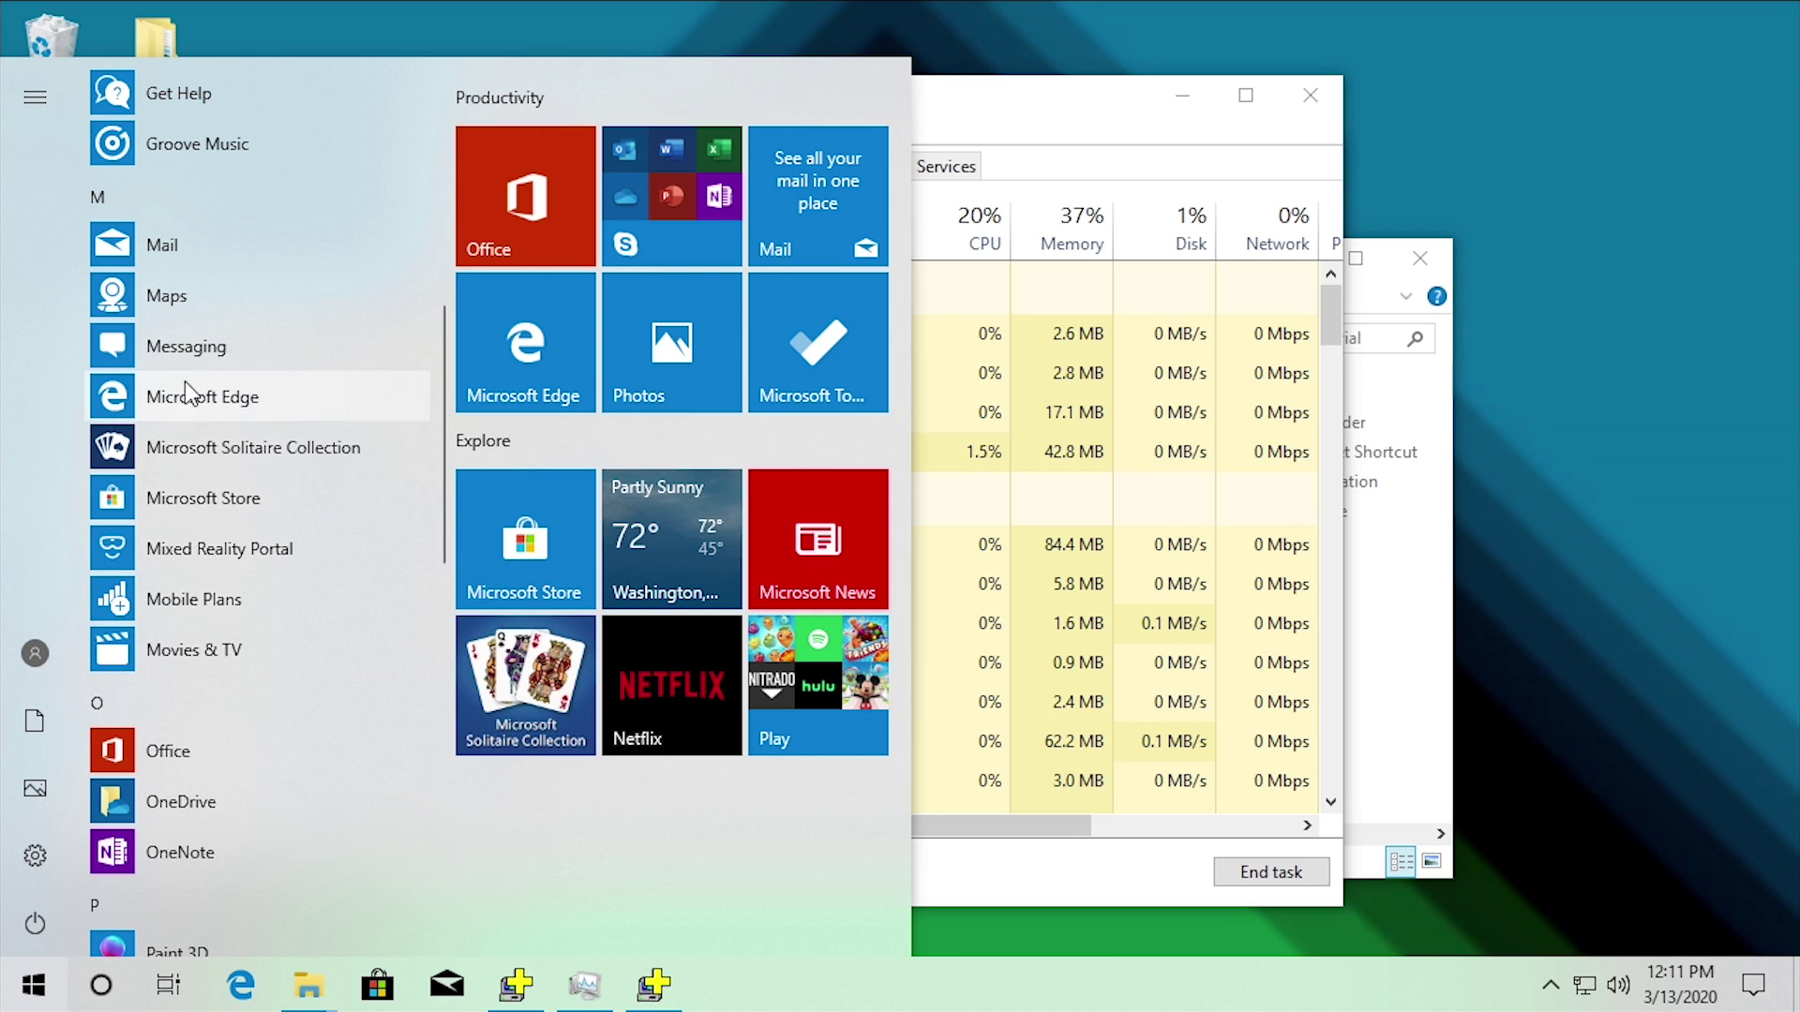
scroll(197, 511, "down", 10)
scroll(192, 534, "up", 15)
left_click(1200, 104)
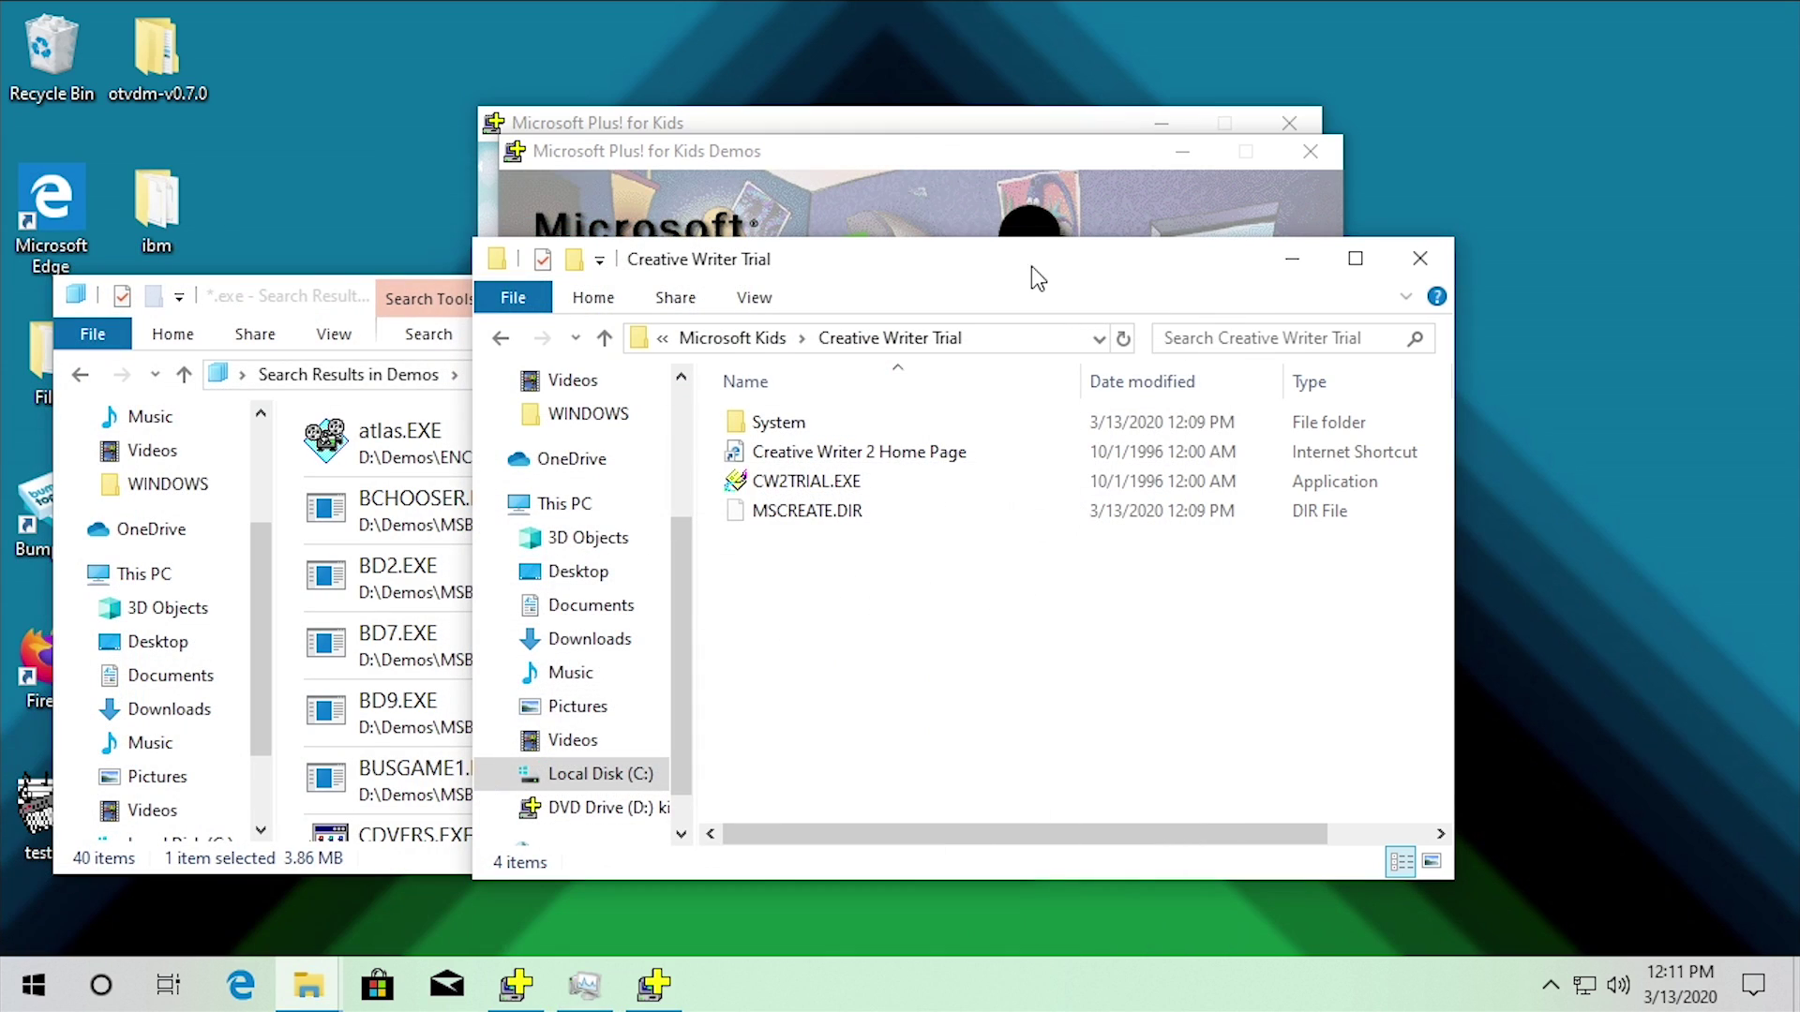
Close both Microsoft Plus! for Kids windows, and run CW2TRIAL.EXE, dismissing the demo introduction and maximizing the Creative Writer window
left_click(1186, 210)
left_click(1329, 159)
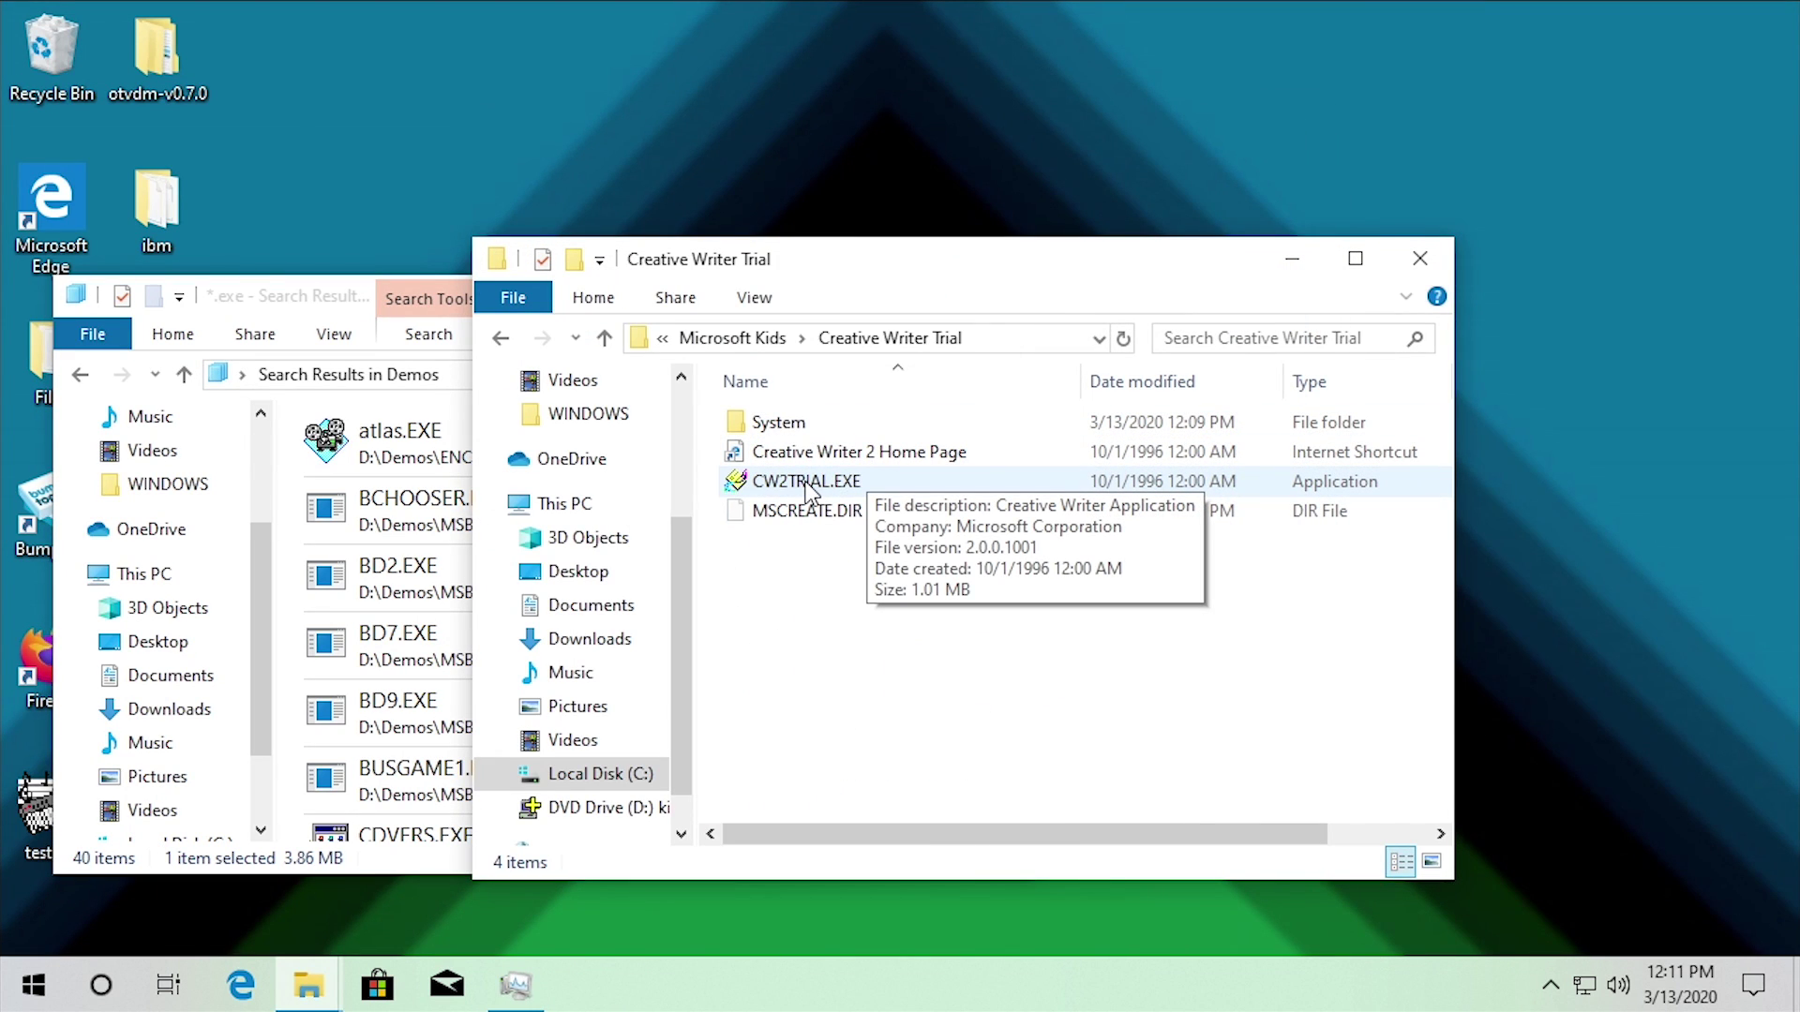
double_click(806, 482)
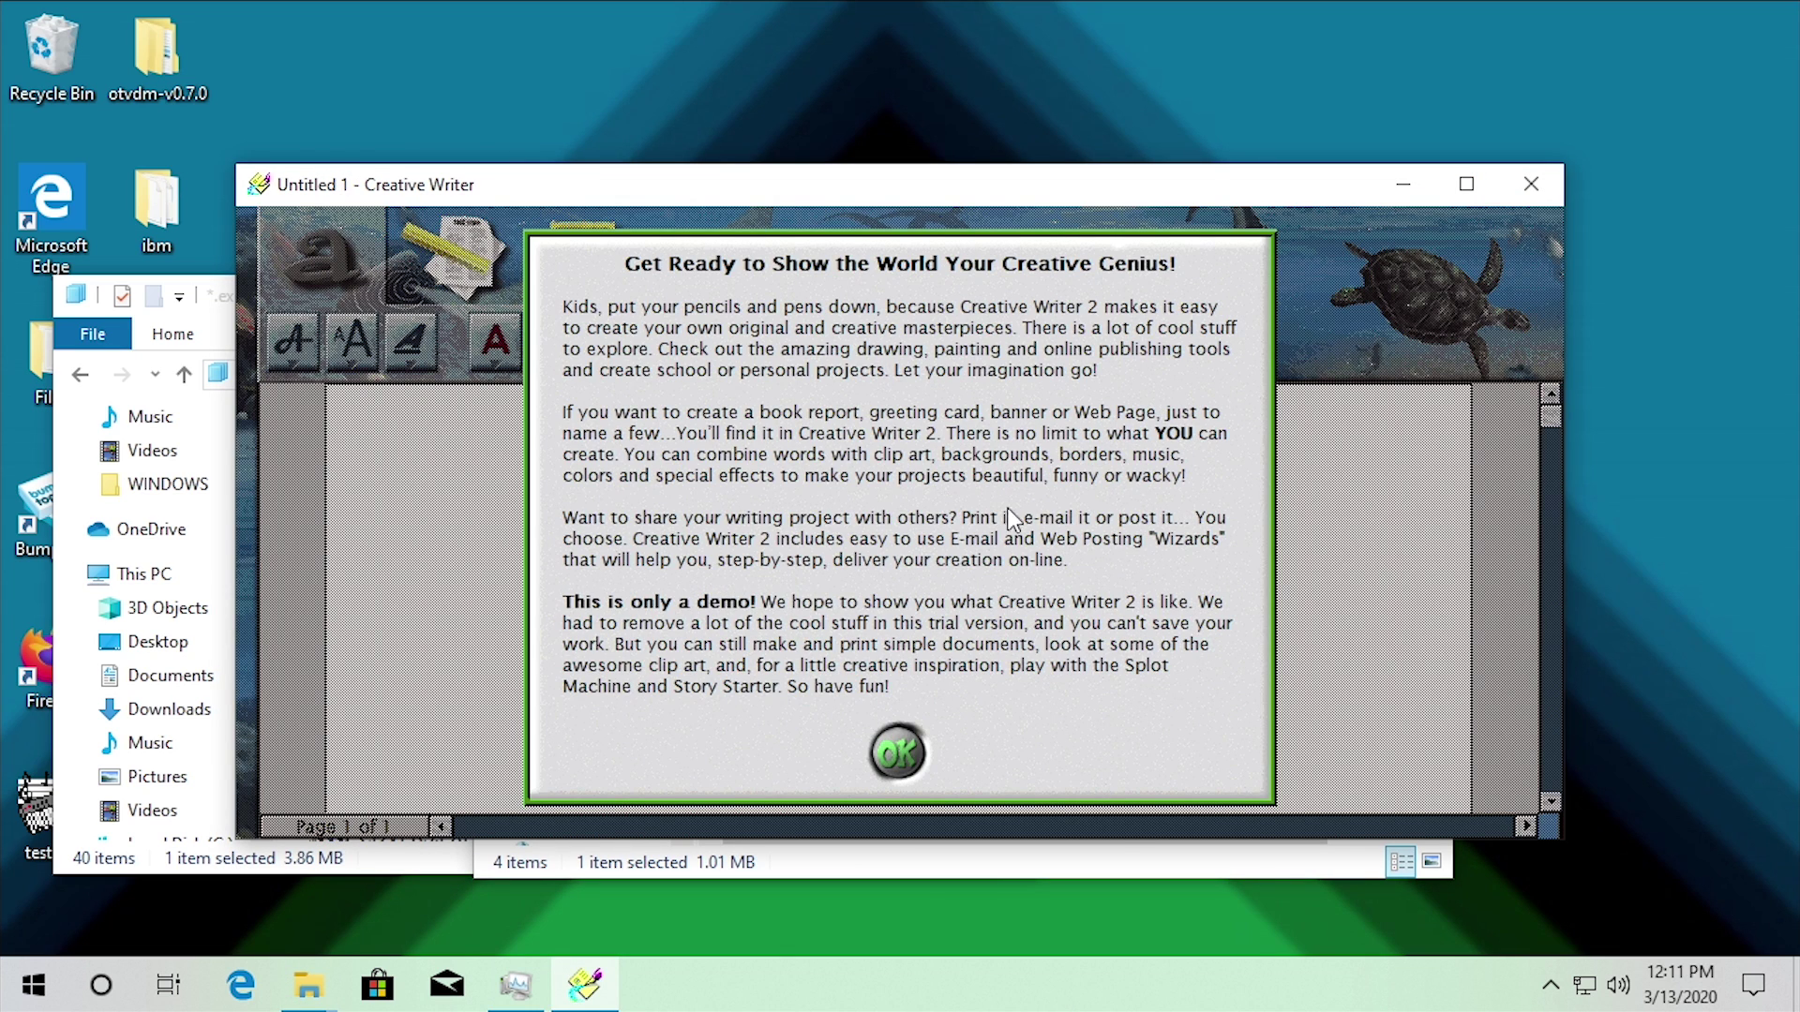
left_click(892, 749)
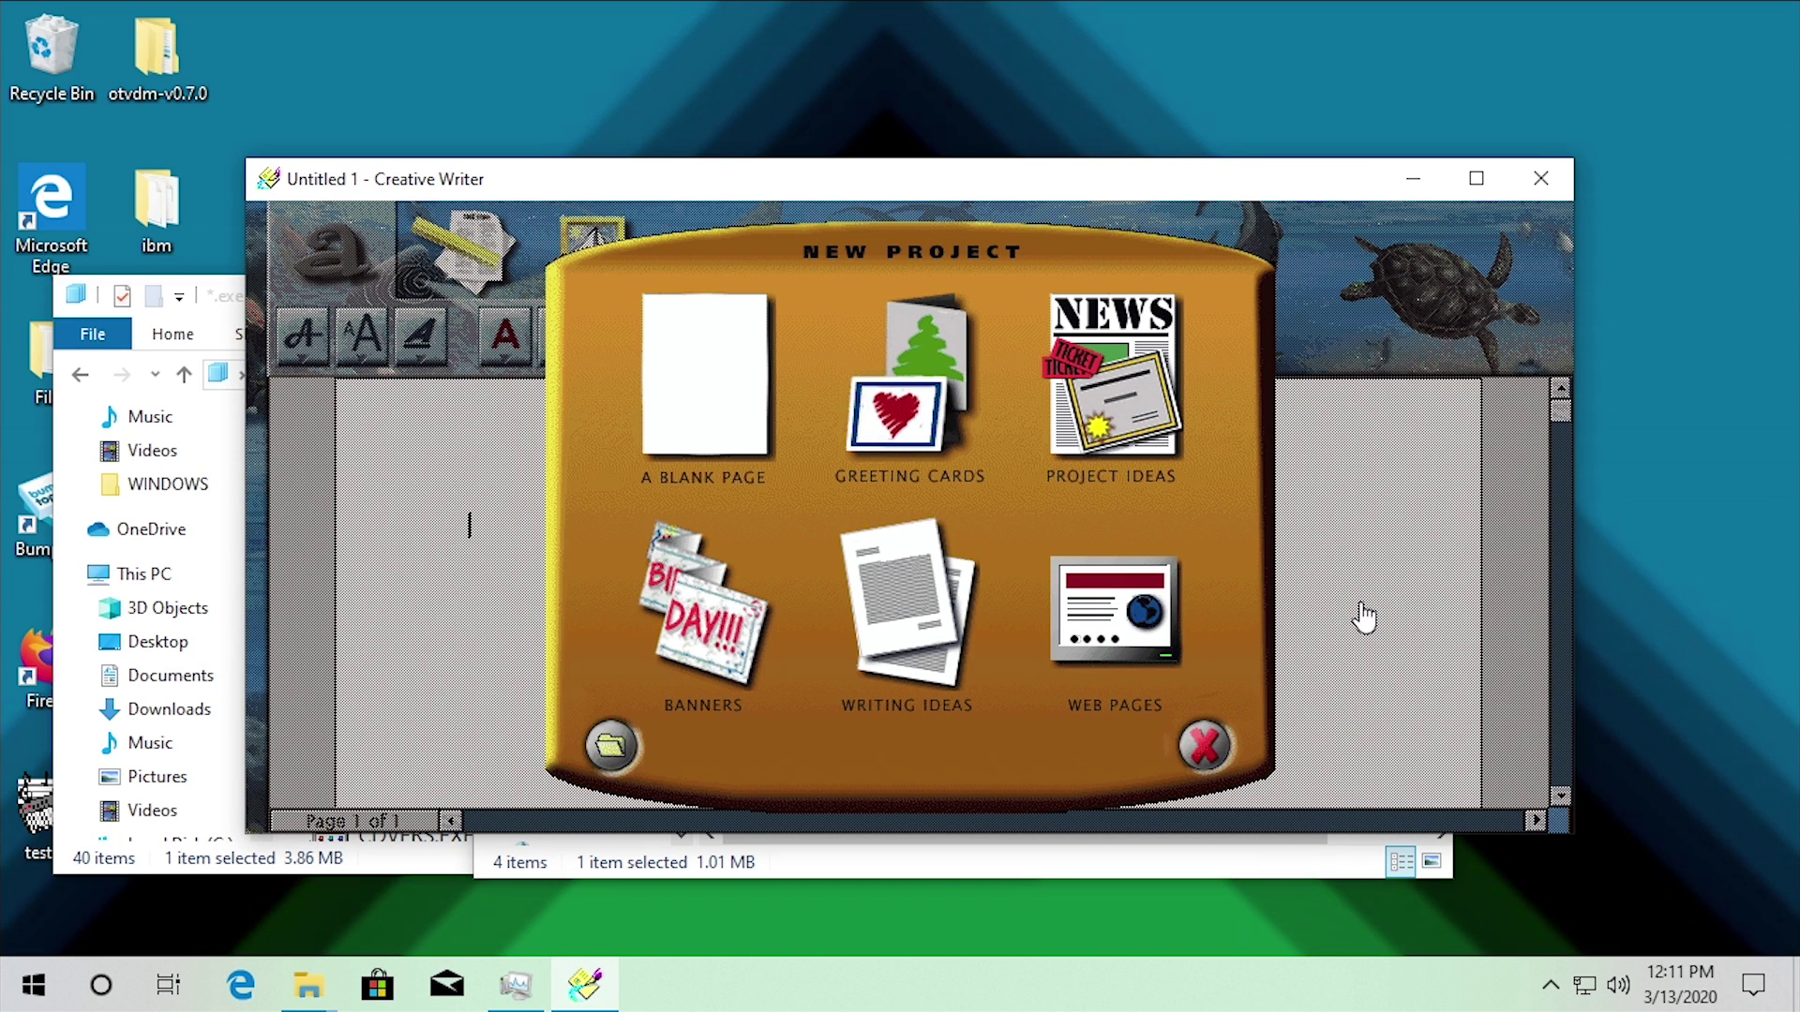
left_click(1475, 178)
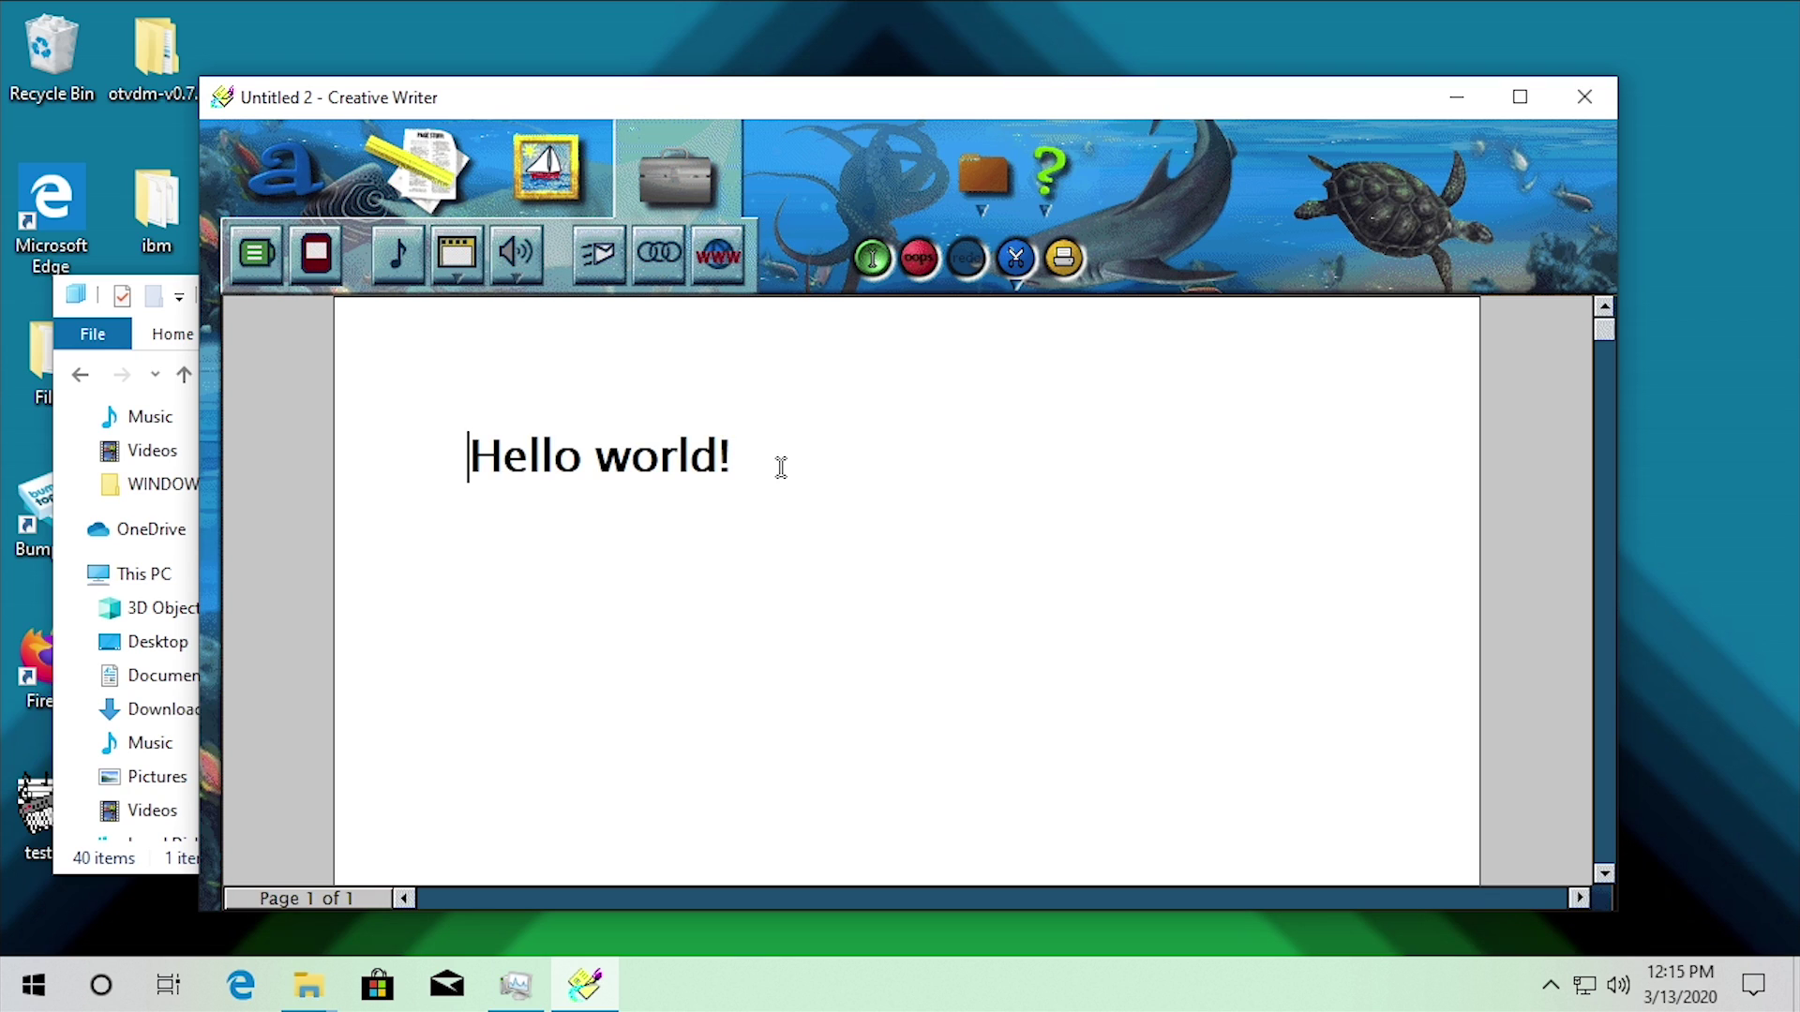
Briefly select the "Hello world!" text, and close Creative Writer with its closing offer and both File Explorer windows
left_click_drag(775, 466, 375, 420)
left_click(845, 464)
left_click(1586, 94)
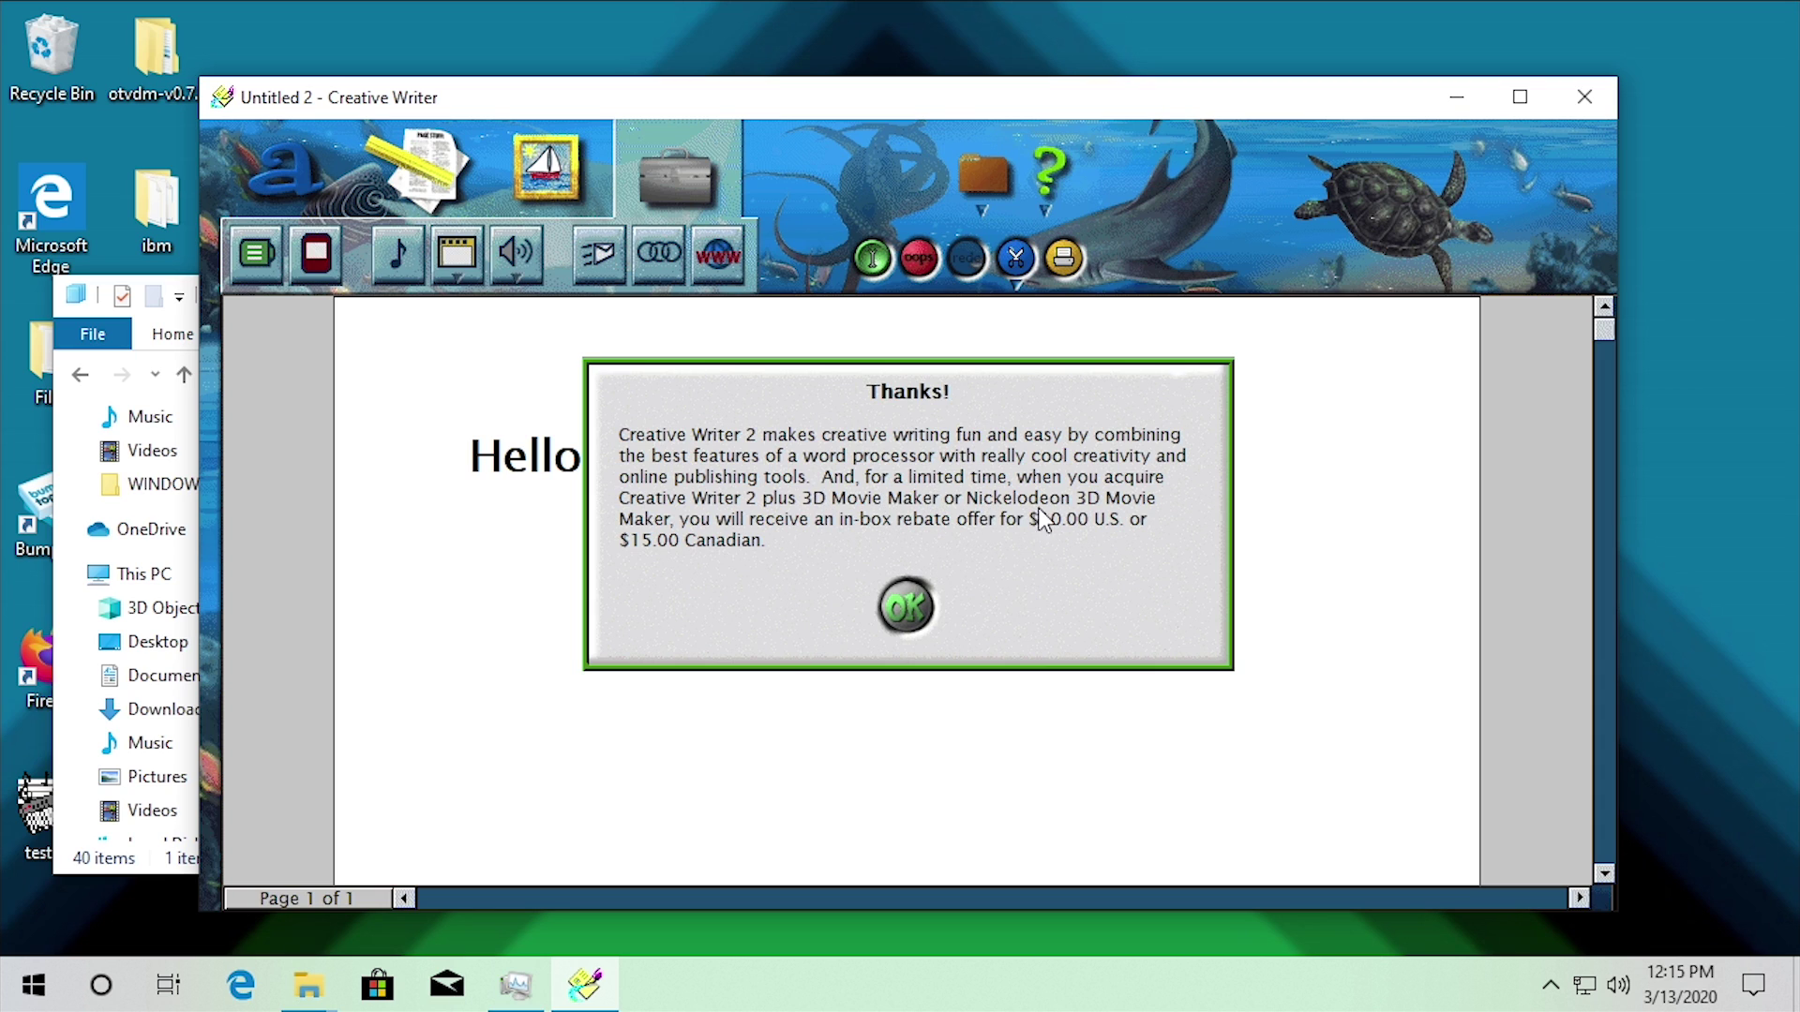
left_click(907, 610)
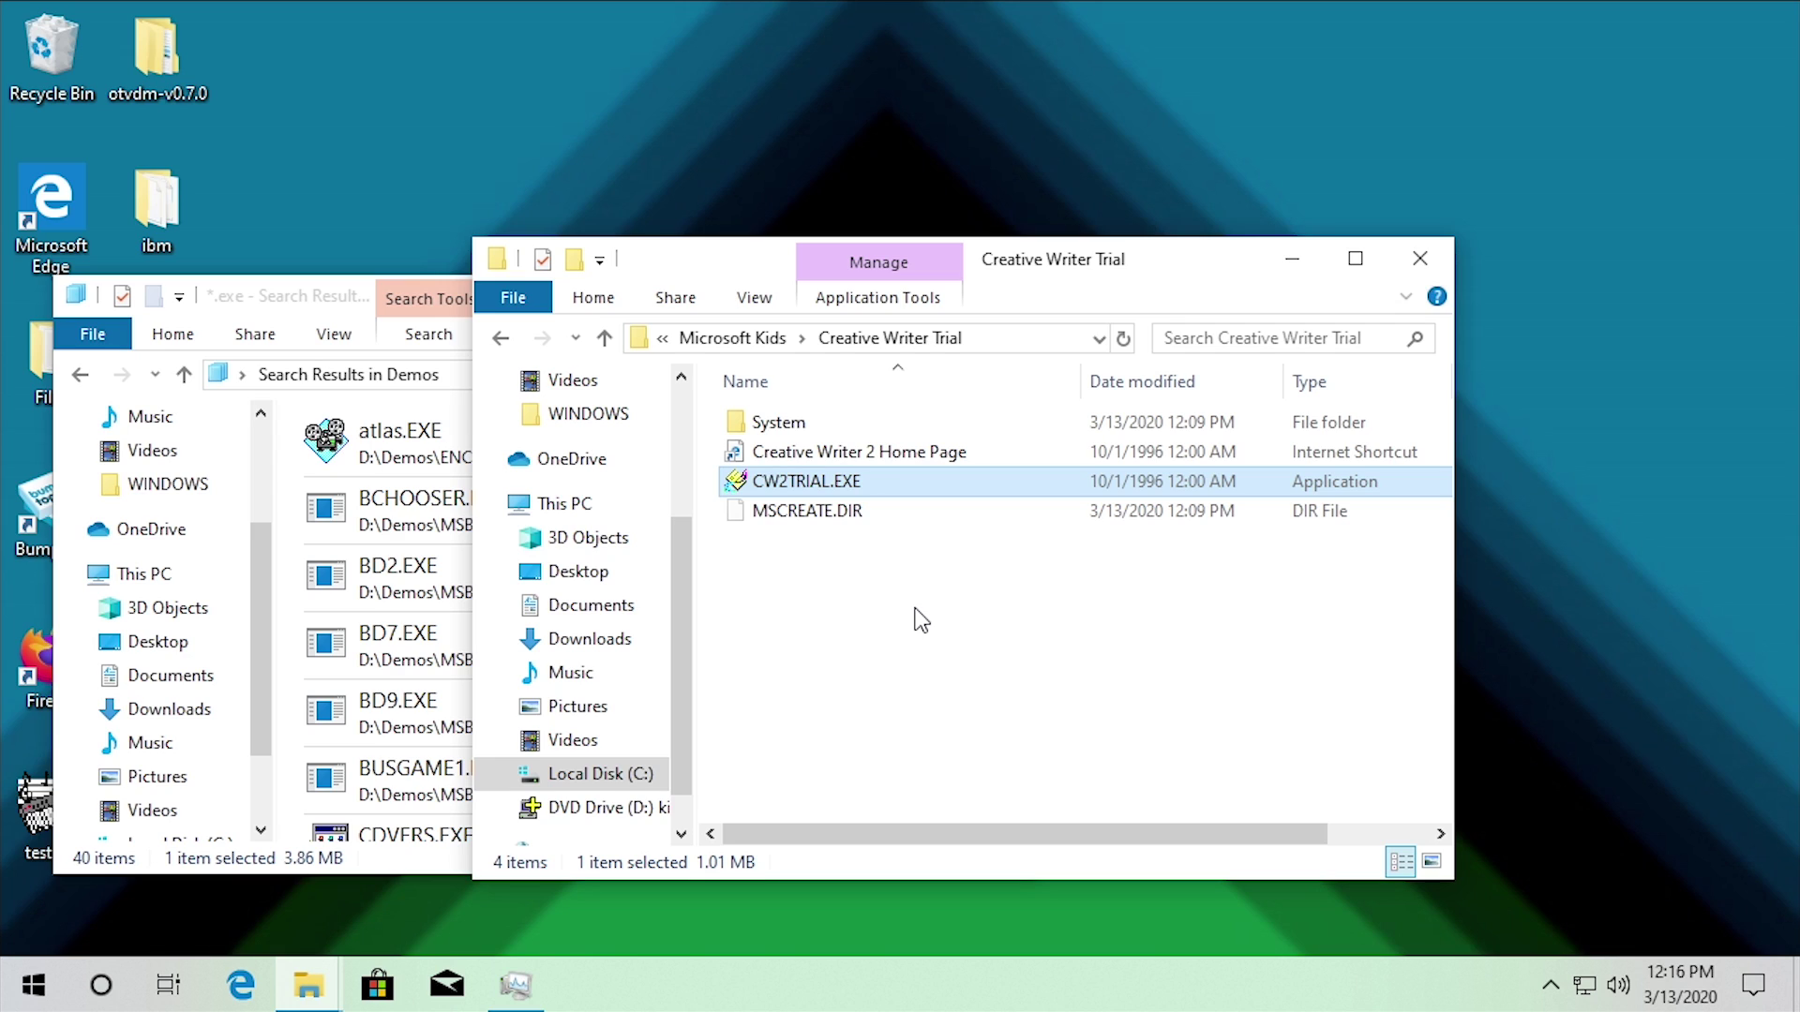
left_click(1420, 259)
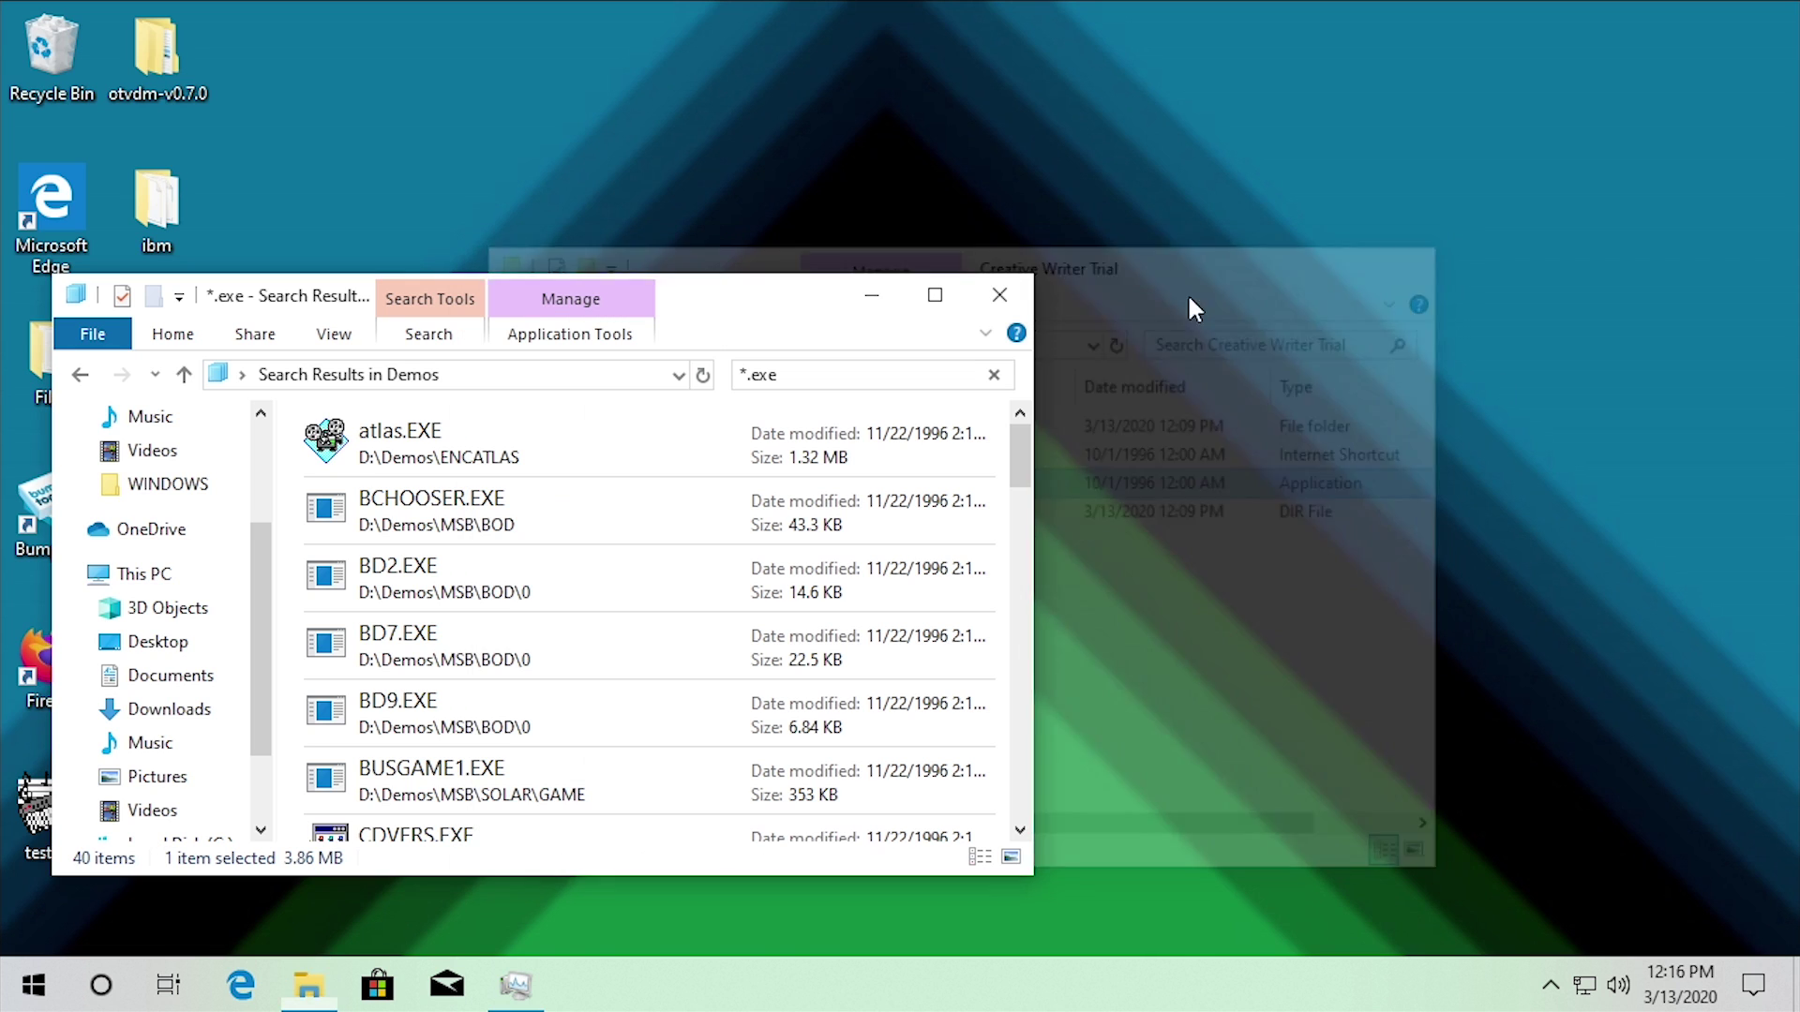
left_click(997, 295)
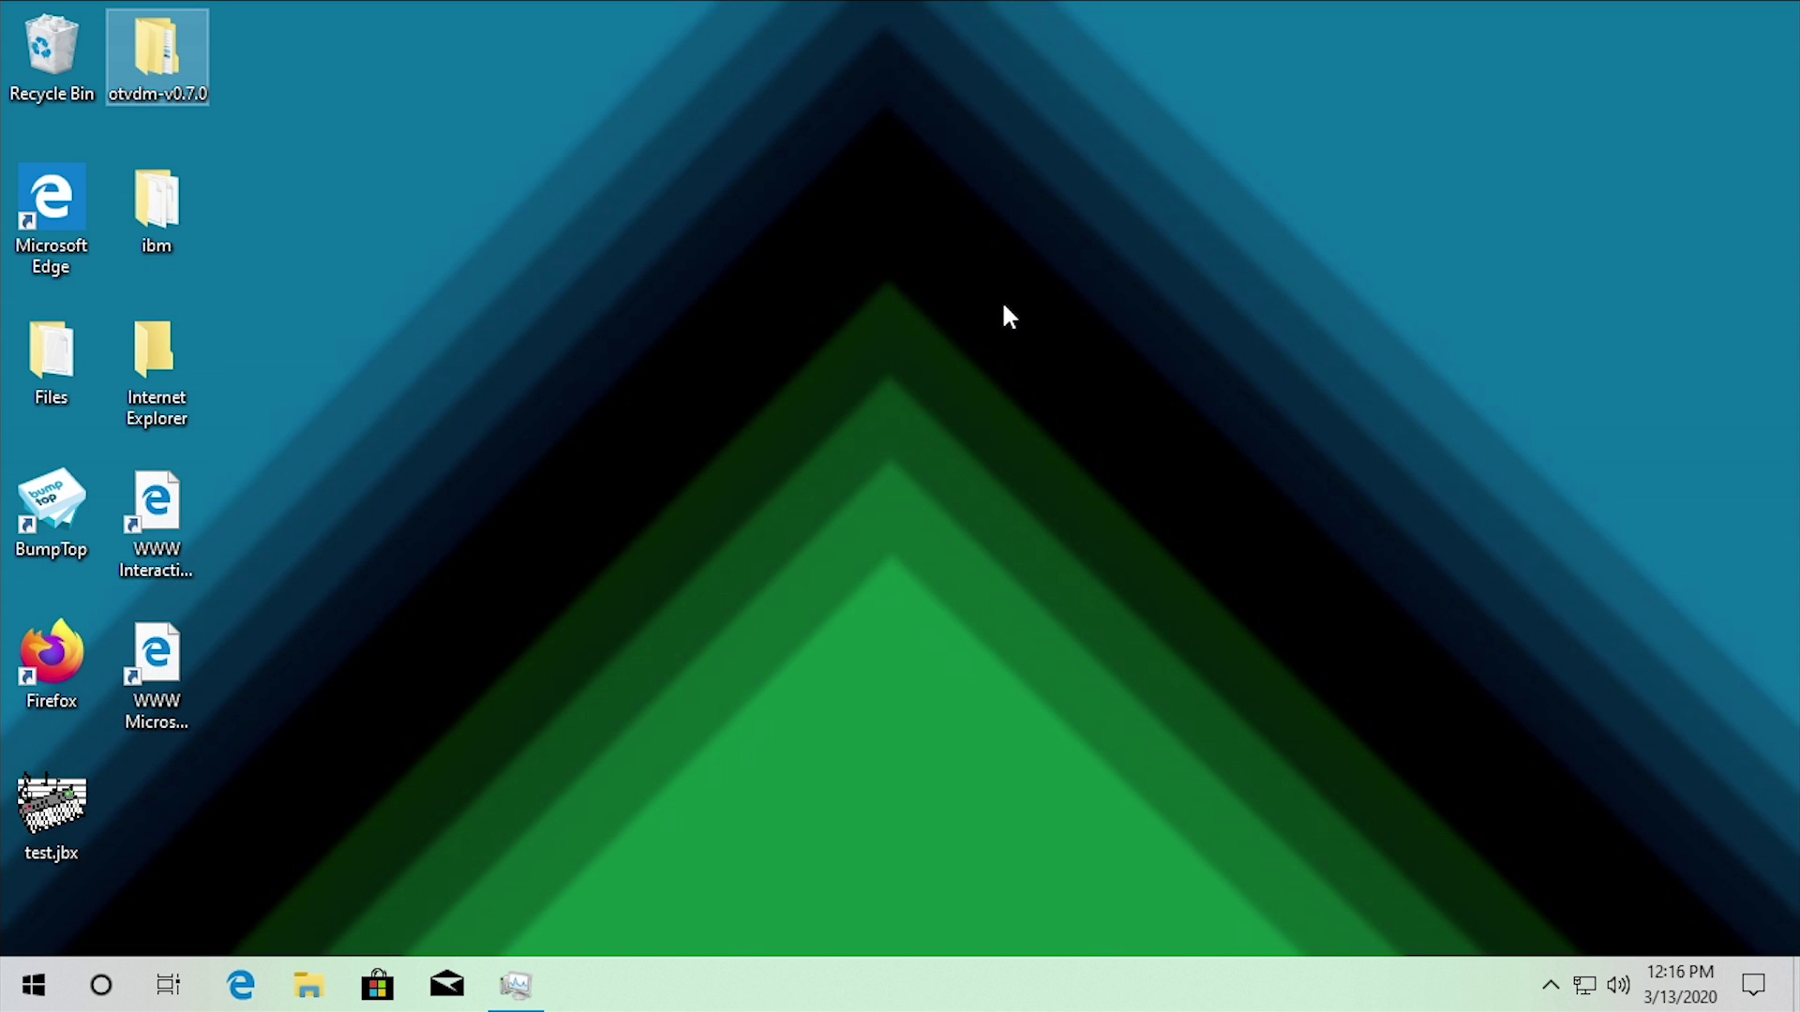